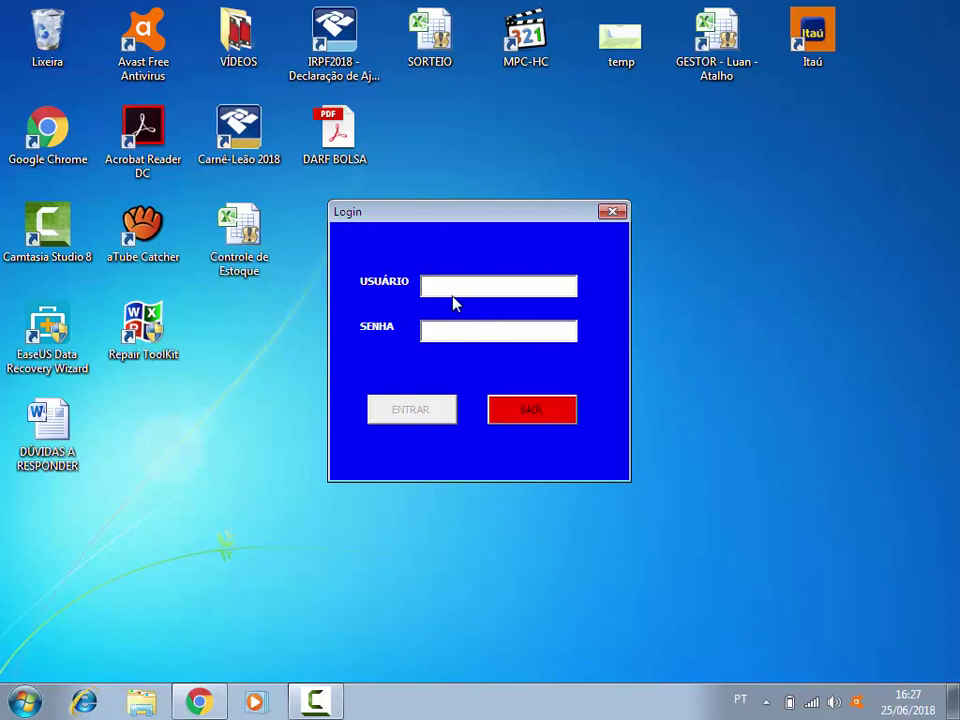
# Log into the stock-control system with the user's credentials
pyautogui.press('Tab')
pyautogui.press('Return')
pyautogui.press('Return')
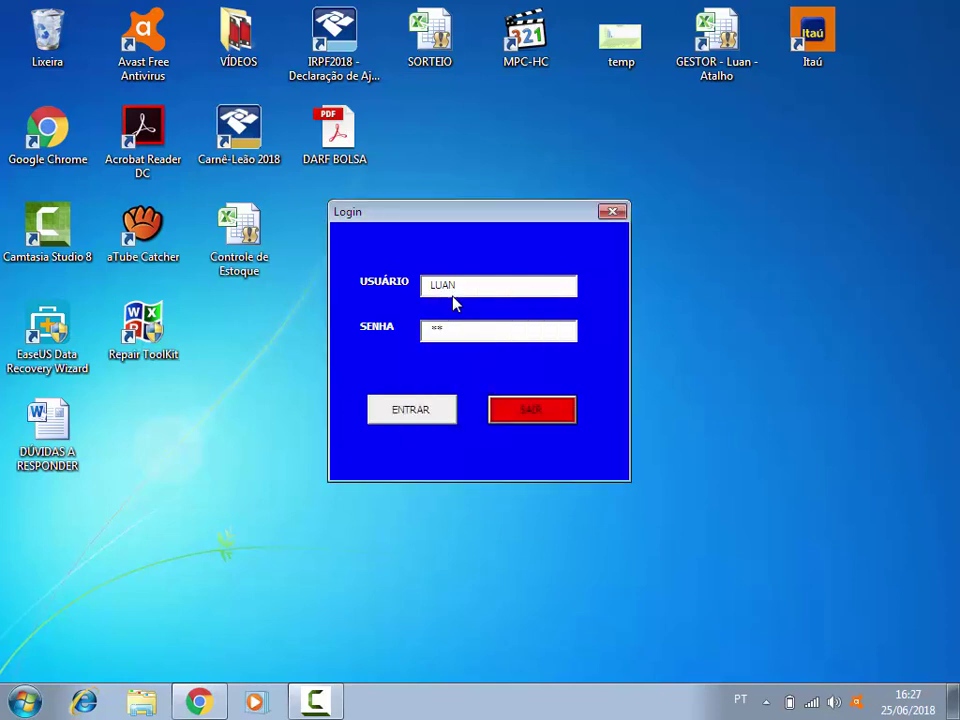
pyautogui.click(411, 418)
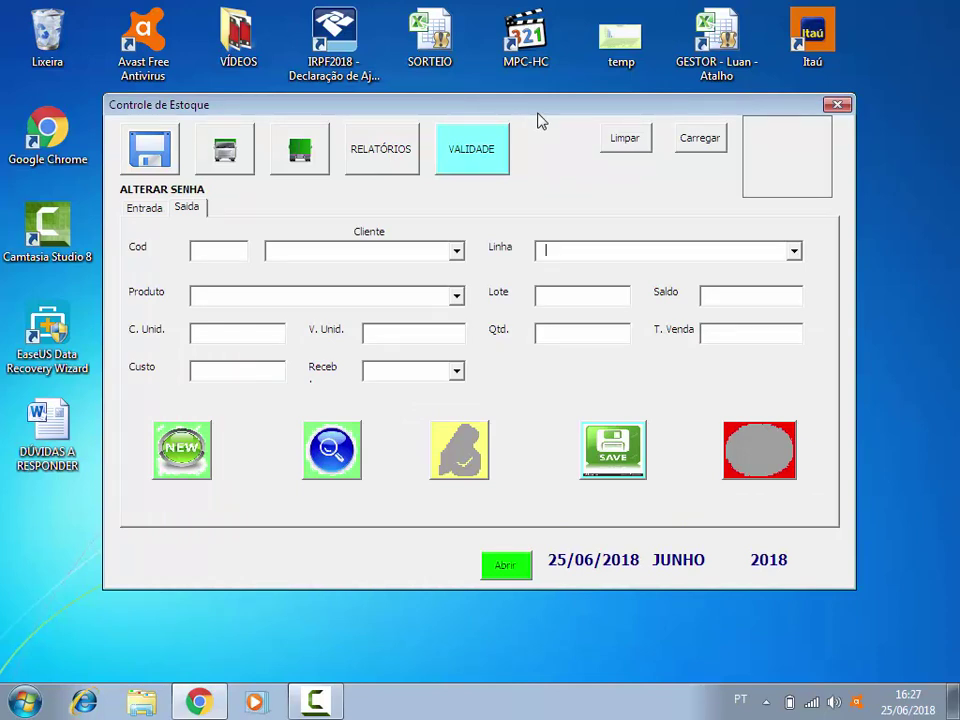
# Unlock the workbook behind the Controle de Estoque form with its password
pyautogui.click(506, 570)
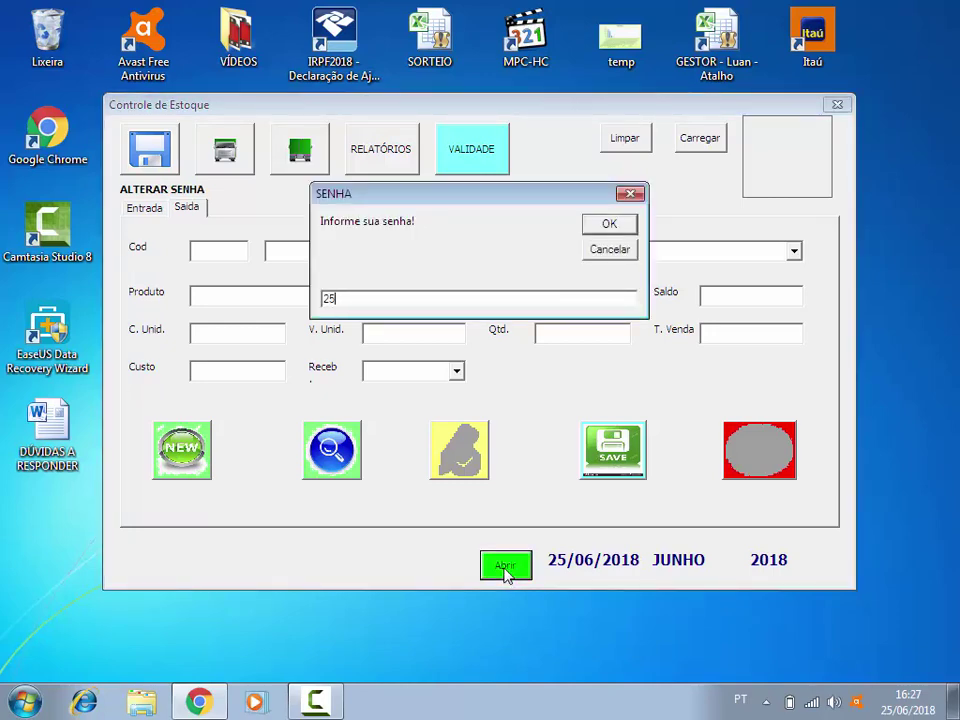
pyautogui.press('Return')
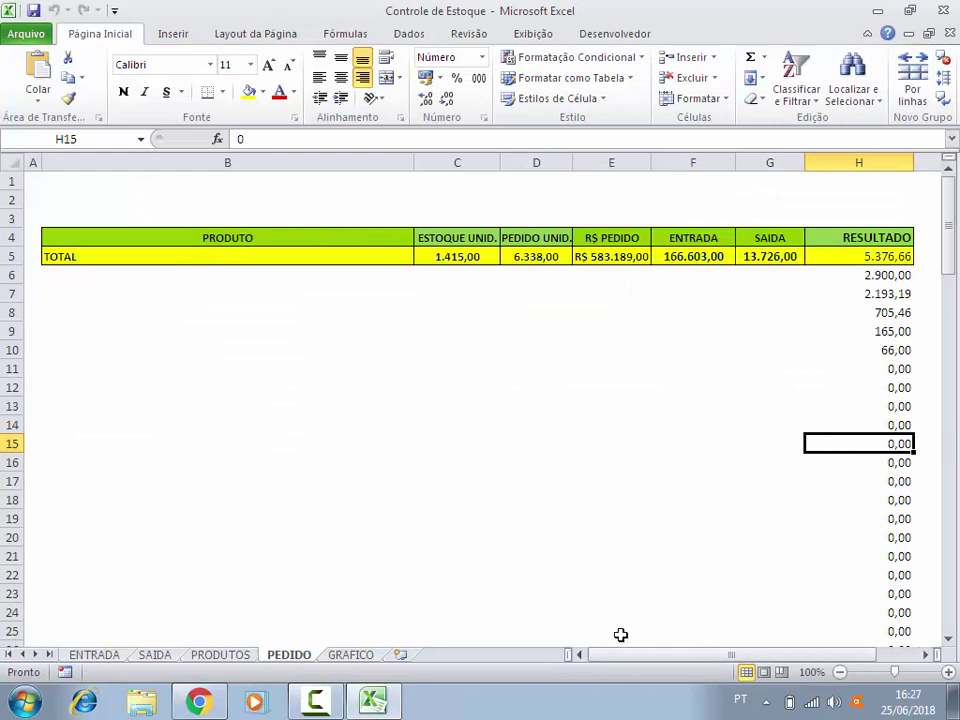
# Show the ENTRADA sheet from the top and select its PAGO? column P and header cell P4
pyautogui.click(96, 655)
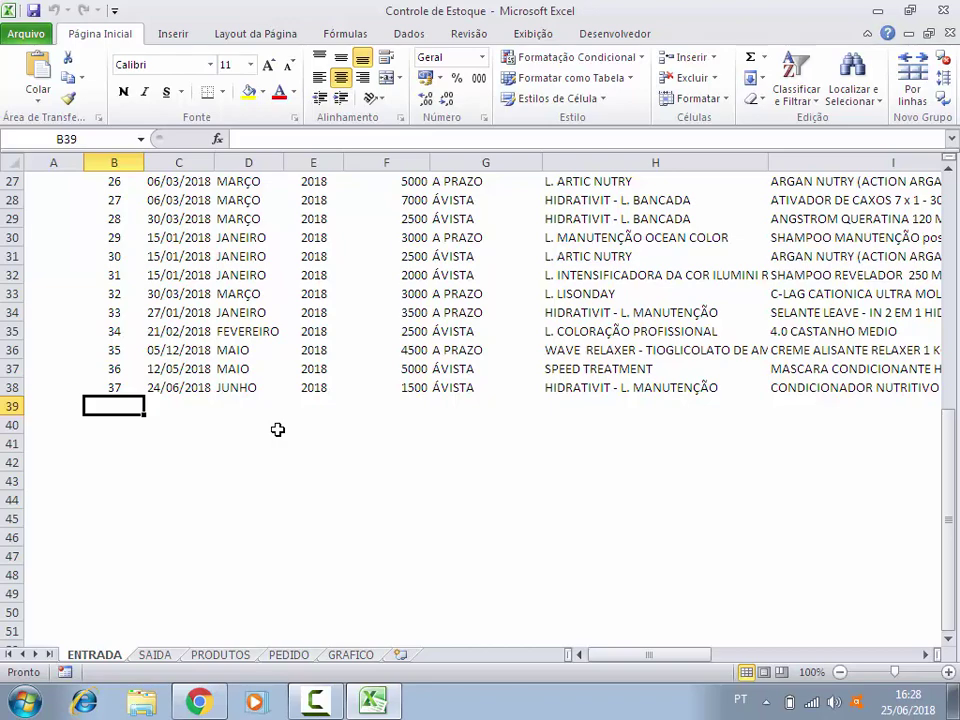
pyautogui.scroll(6, 278, 430)
pyautogui.scroll(3, 277, 429)
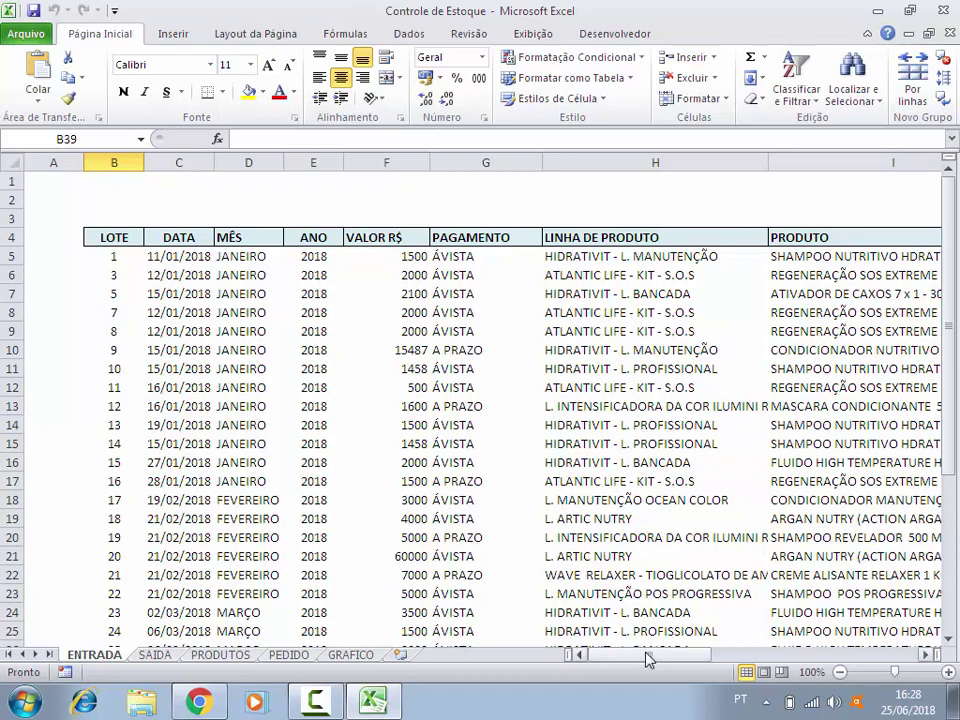
pyautogui.moveTo(647, 659); pyautogui.dragTo(897, 673)
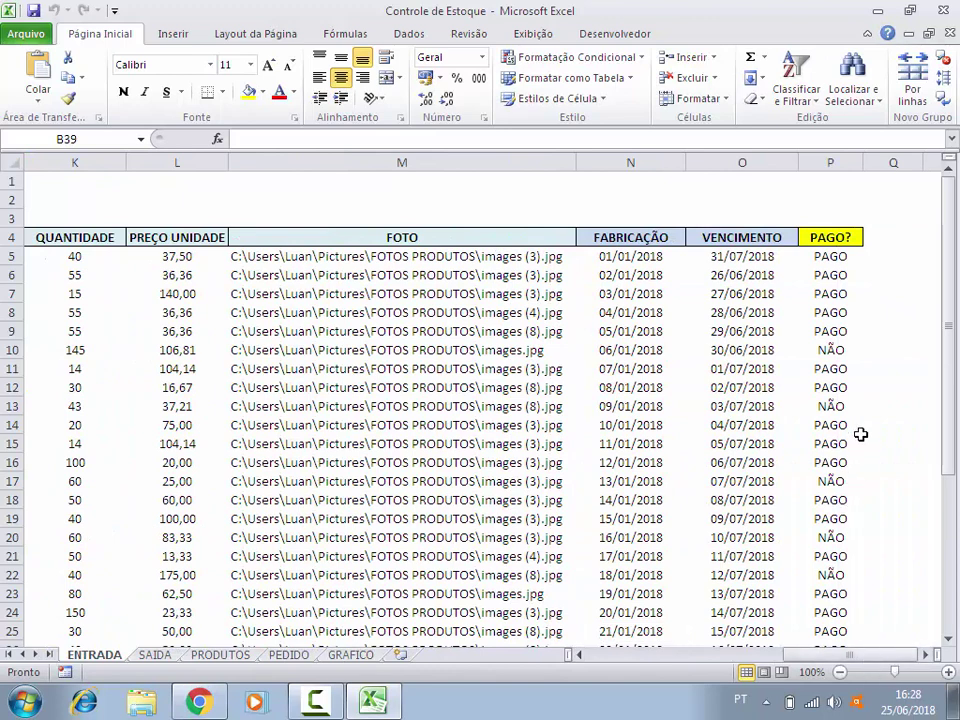
pyautogui.click(831, 161)
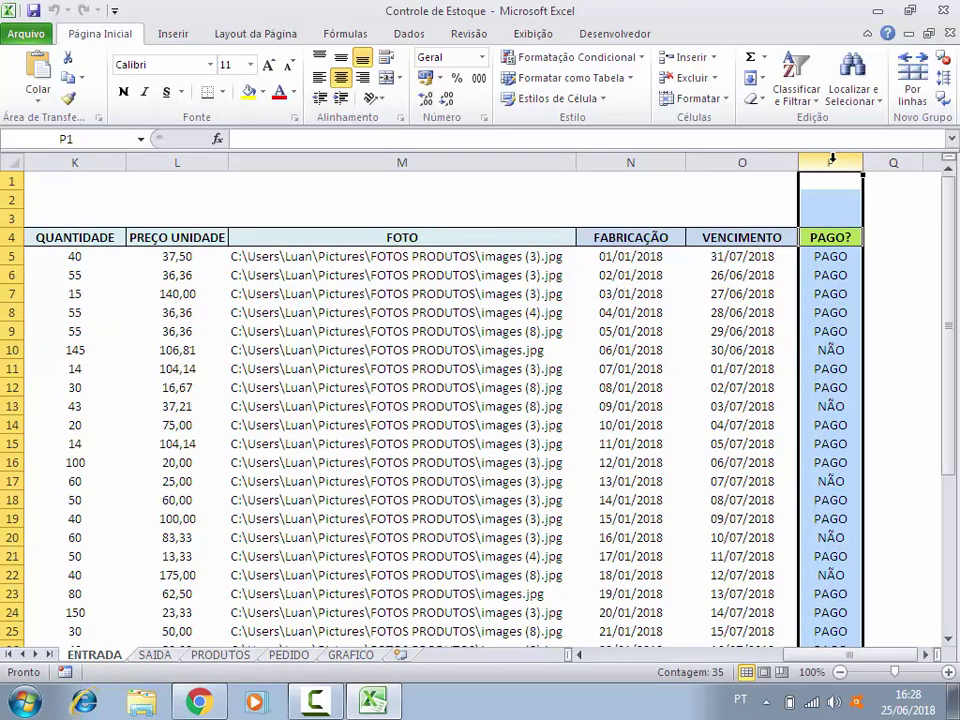
pyautogui.click(840, 238)
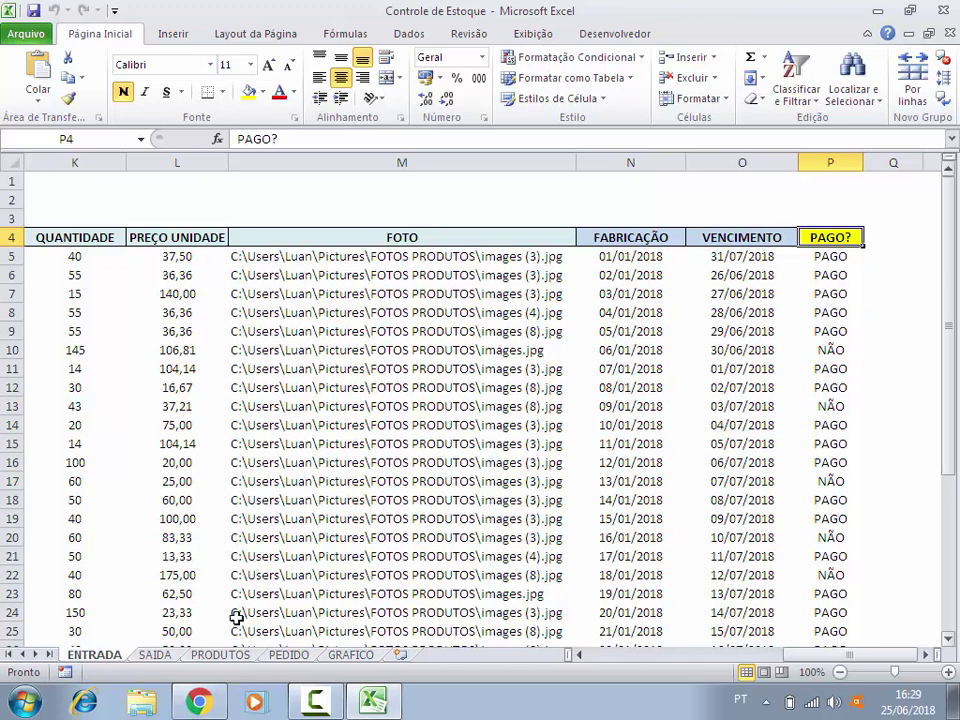
# On SAIDA, inspect the DATA RECEB. (N), CONFIRMADO? (O) and T. VENDA (L) columns, then return to column A
pyautogui.click(155, 655)
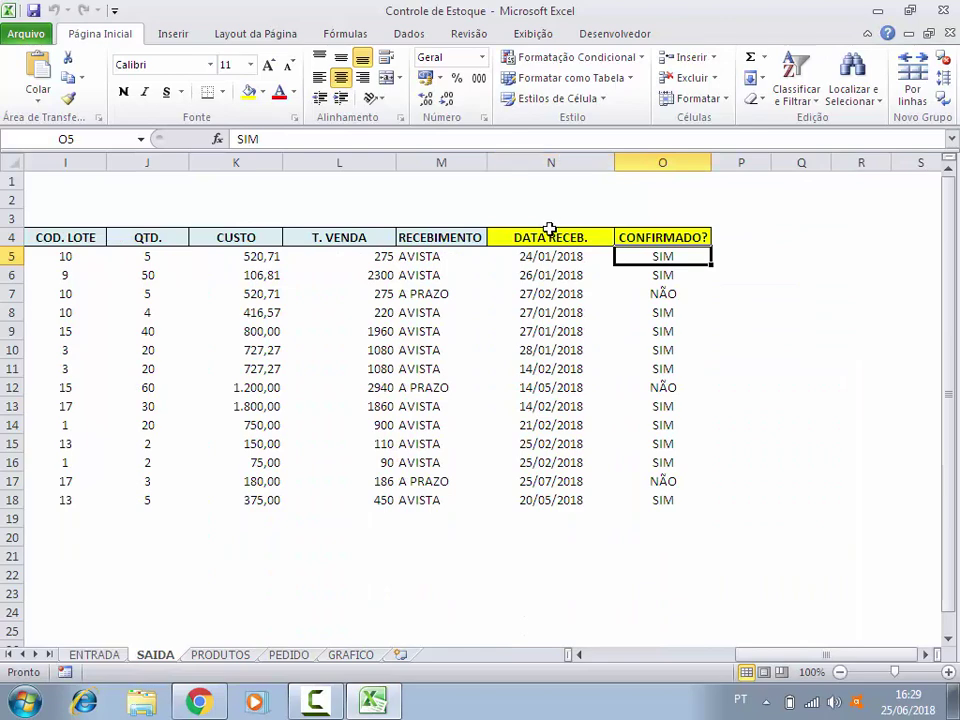
pyautogui.click(556, 162)
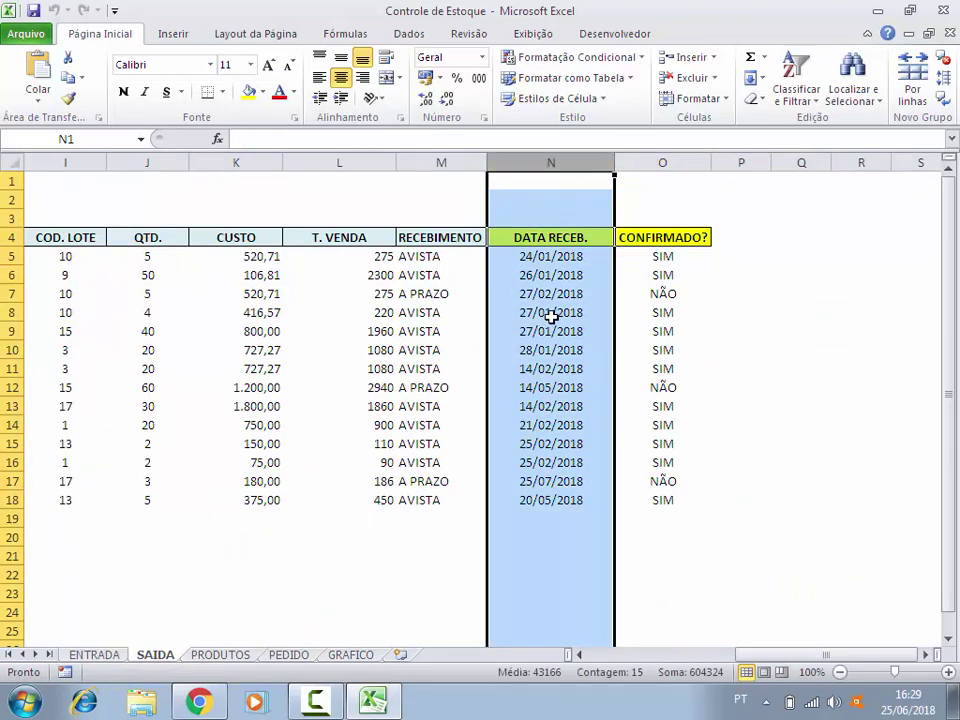
pyautogui.click(531, 388)
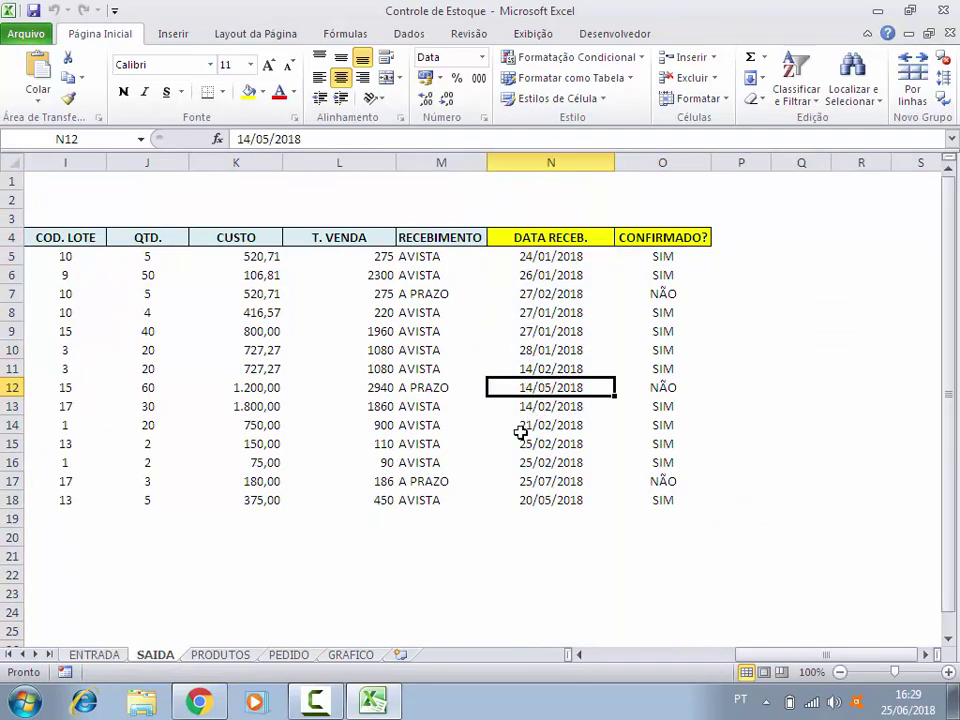
pyautogui.click(563, 255)
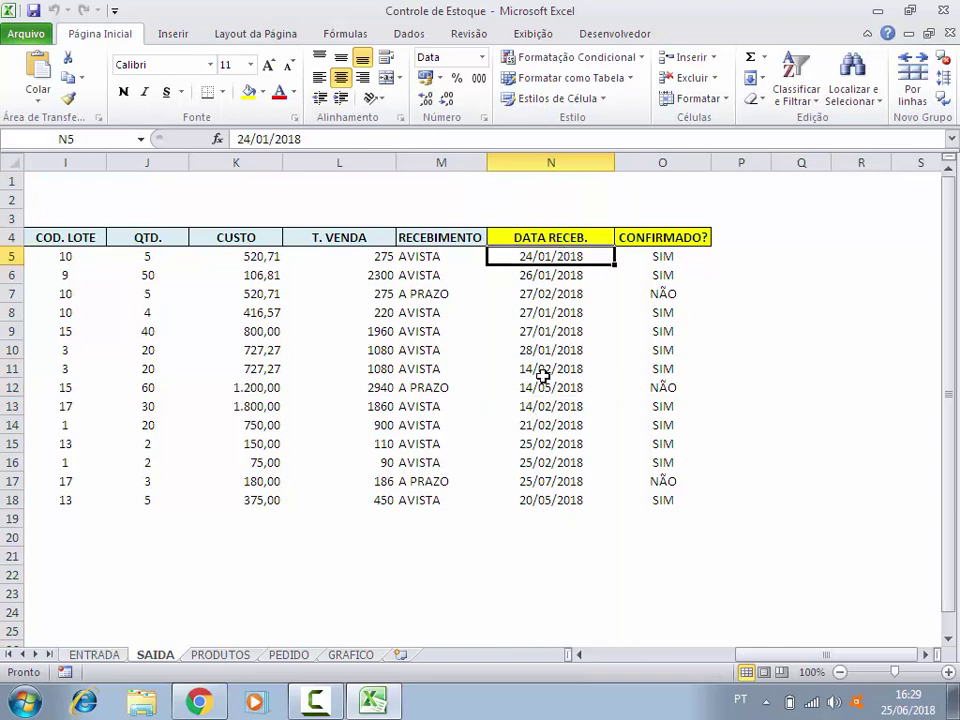
pyautogui.click(676, 162)
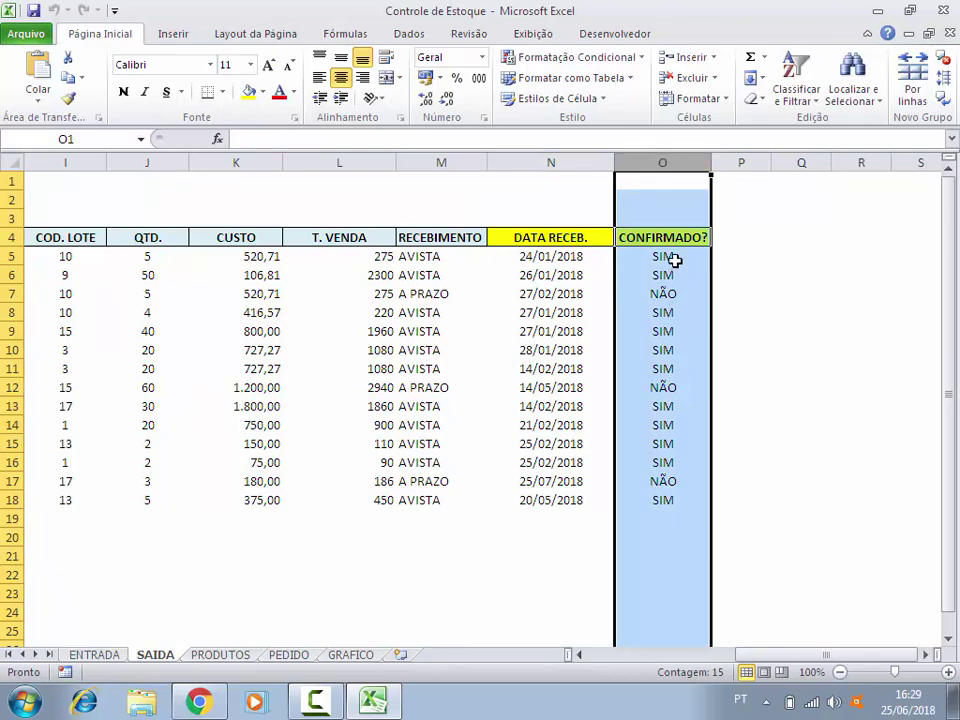
pyautogui.click(621, 574)
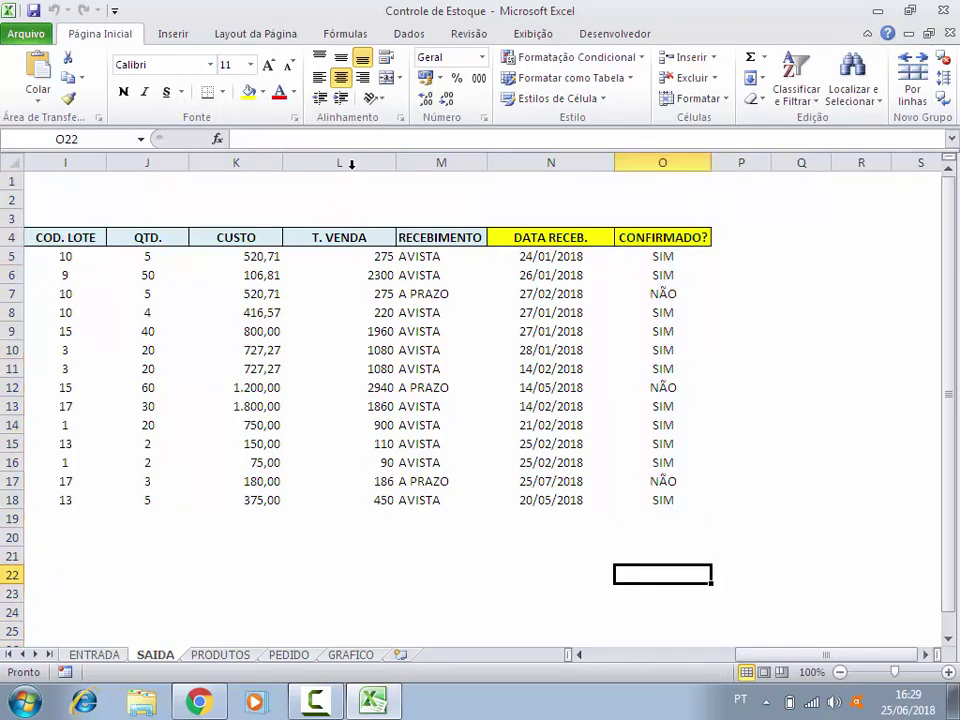
pyautogui.click(358, 160)
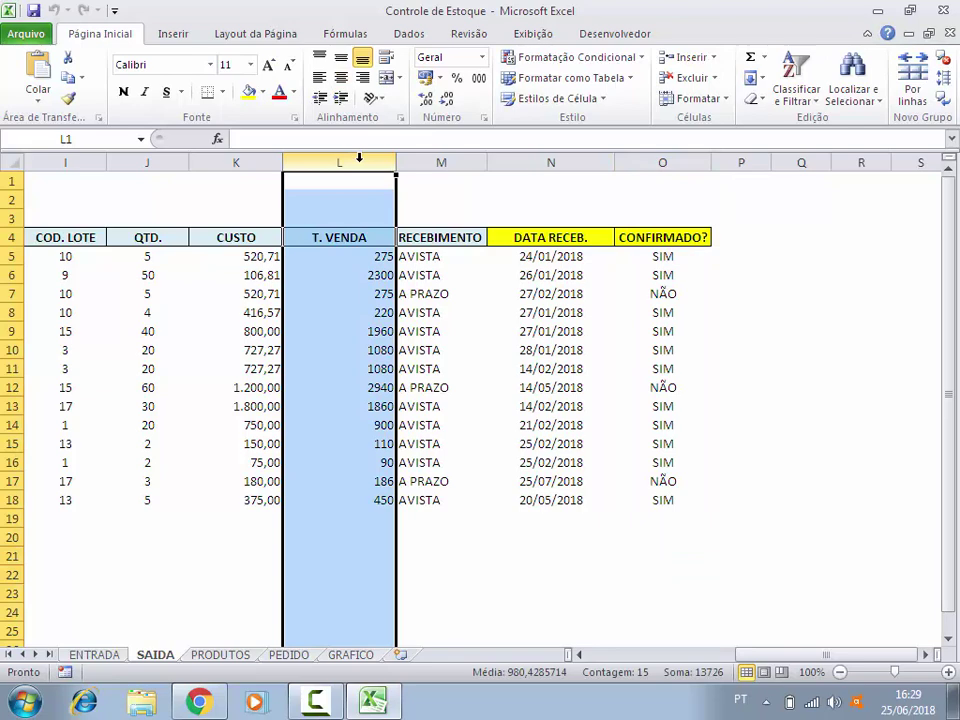
pyautogui.click(755, 386)
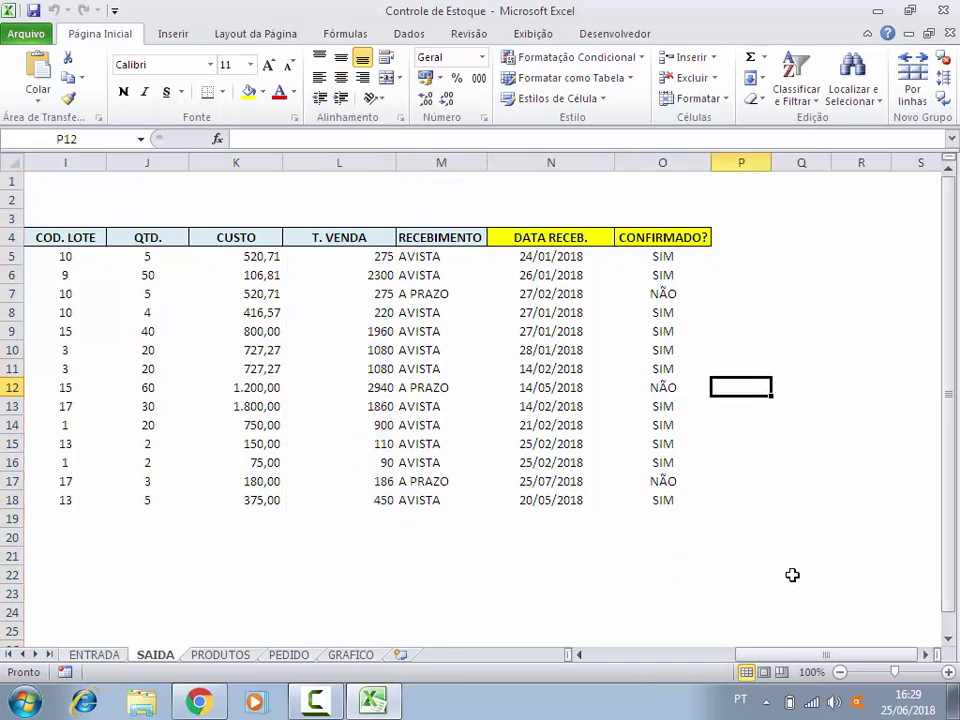
pyautogui.moveTo(741, 655); pyautogui.dragTo(563, 660)
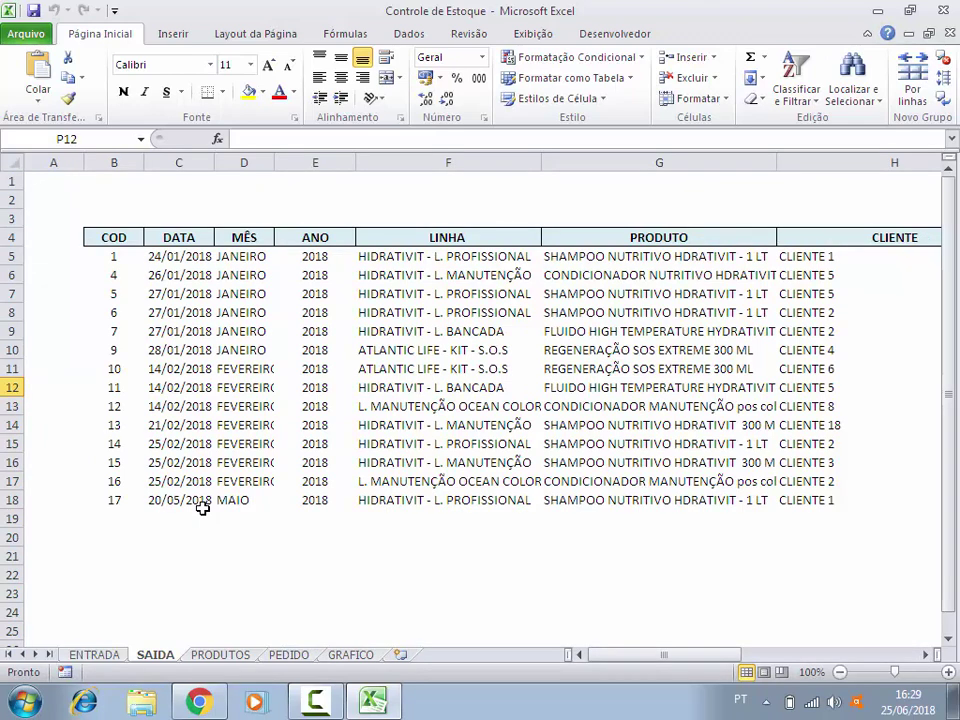
# On PRODUTOS, dismiss the workbook-protected warning and select the cash value in B1
pyautogui.click(218, 656)
pyautogui.doubleClick(218, 656)
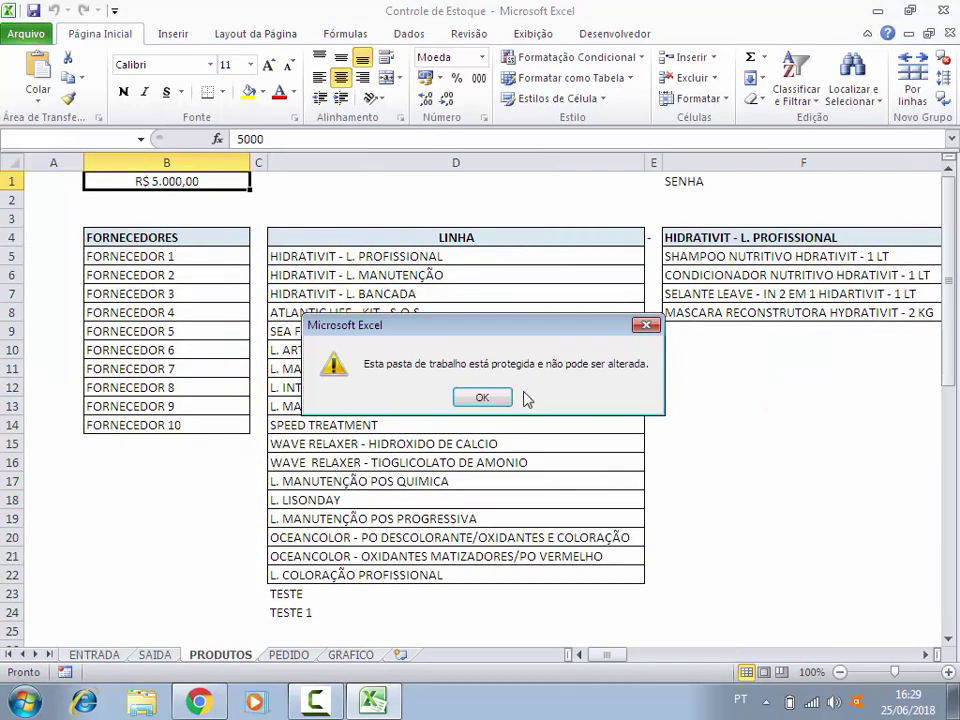
pyautogui.click(495, 396)
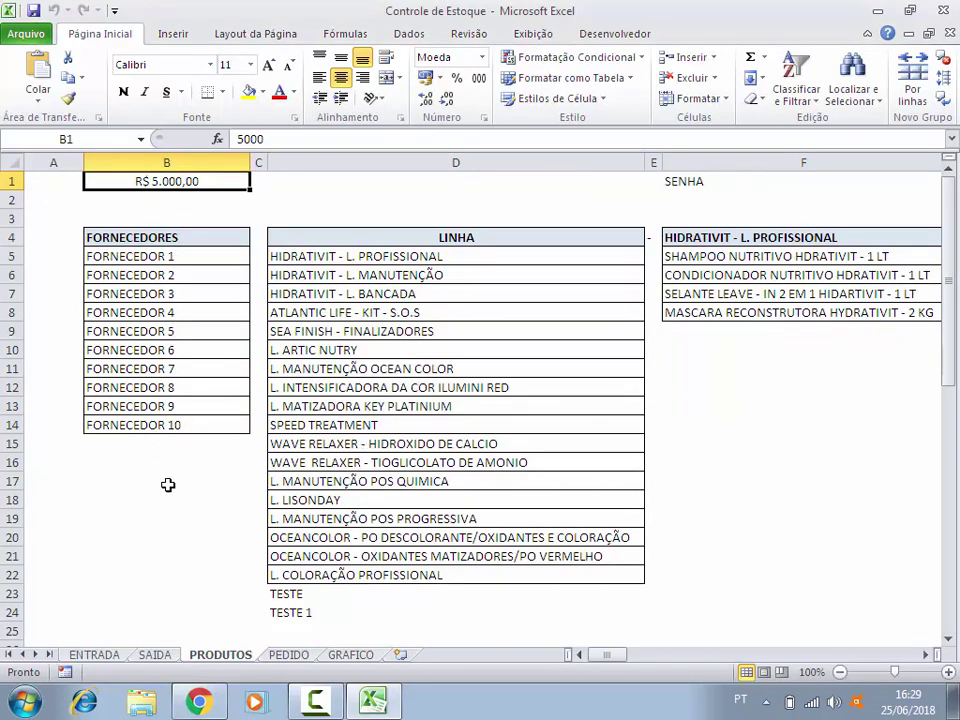
pyautogui.click(167, 482)
pyautogui.click(195, 182)
# Unprotect the workbook from the Revisão tab using its password
pyautogui.click(467, 40)
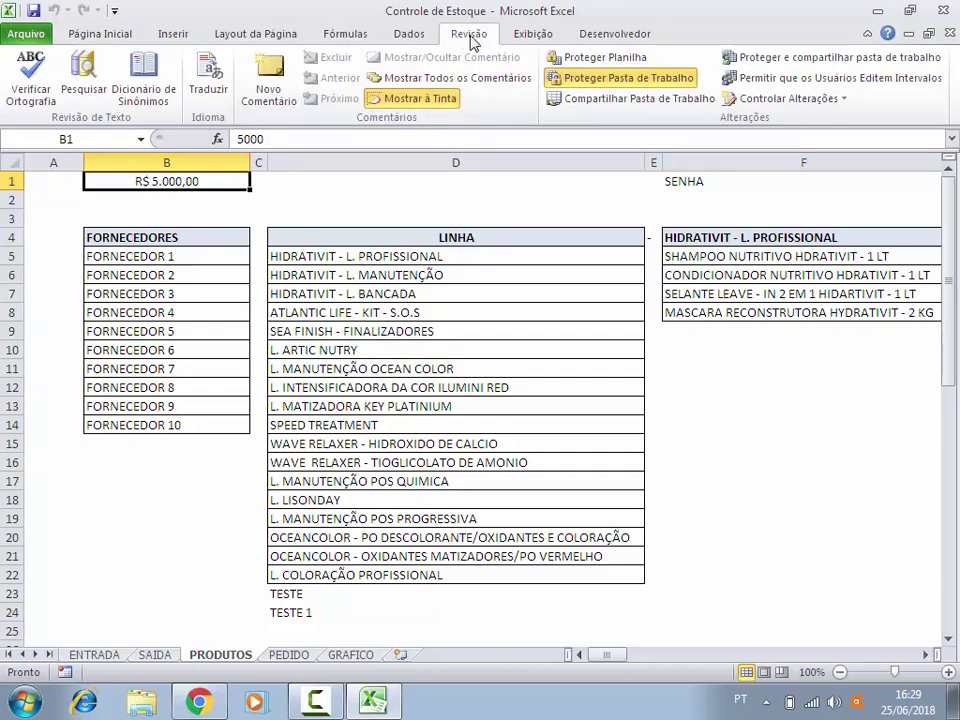
pyautogui.click(602, 78)
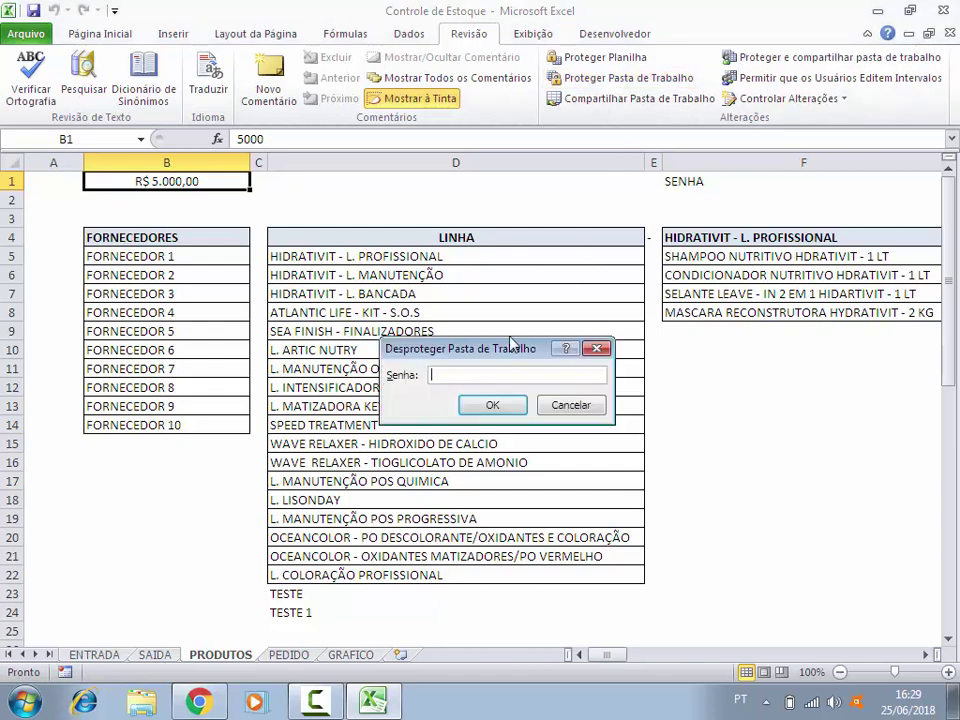
pyautogui.press('Return')
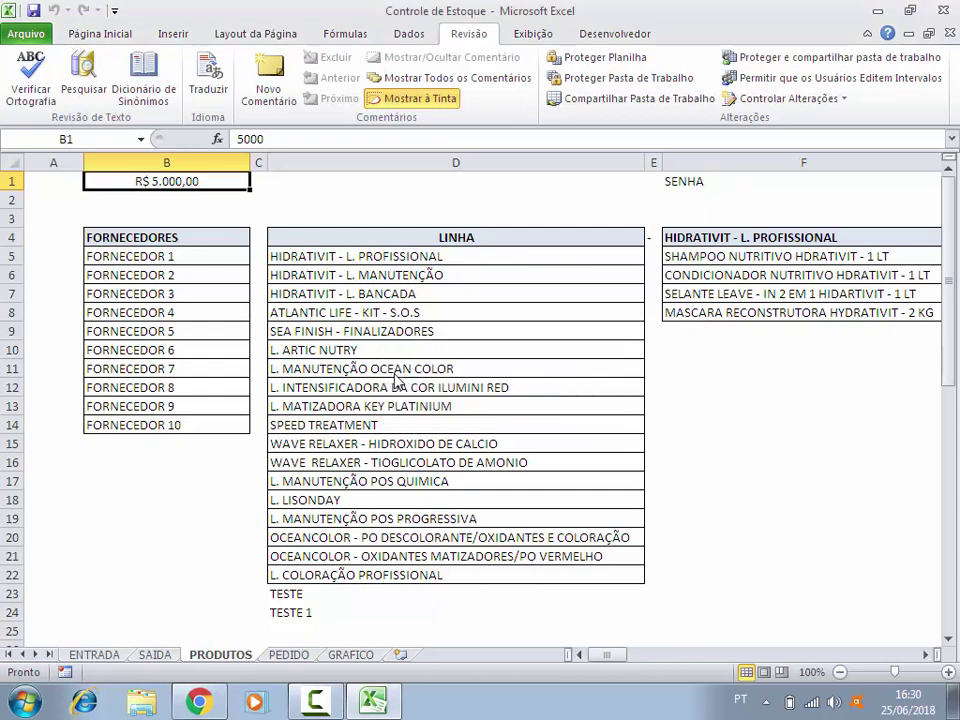
# Unhide the PRECO sheet and return to the PRODUTOS sheet
pyautogui.rightClick(222, 656)
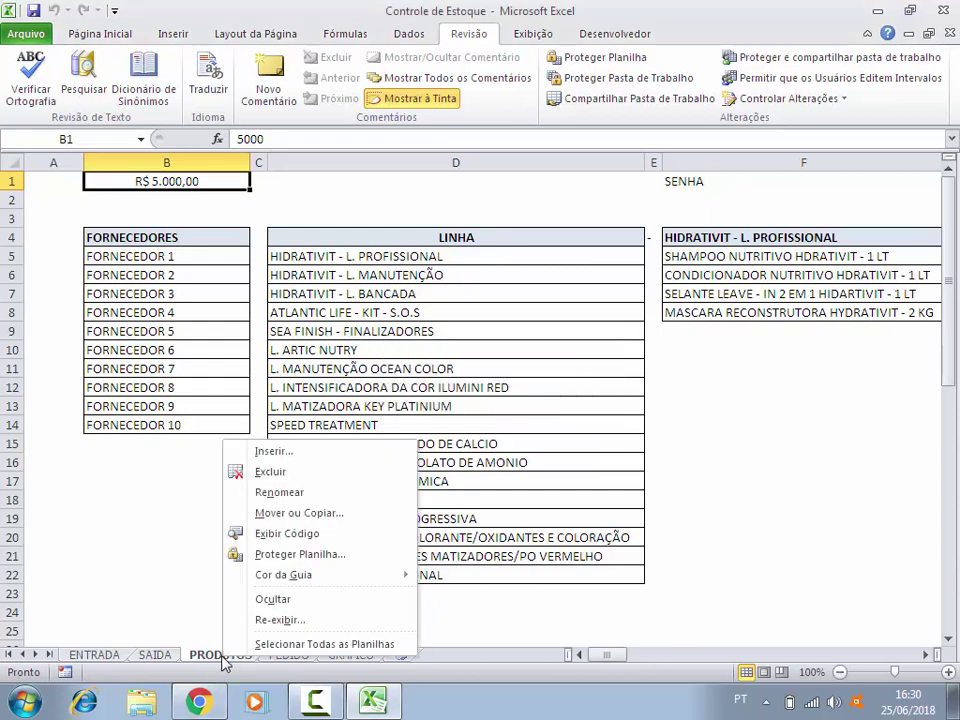
pyautogui.click(280, 621)
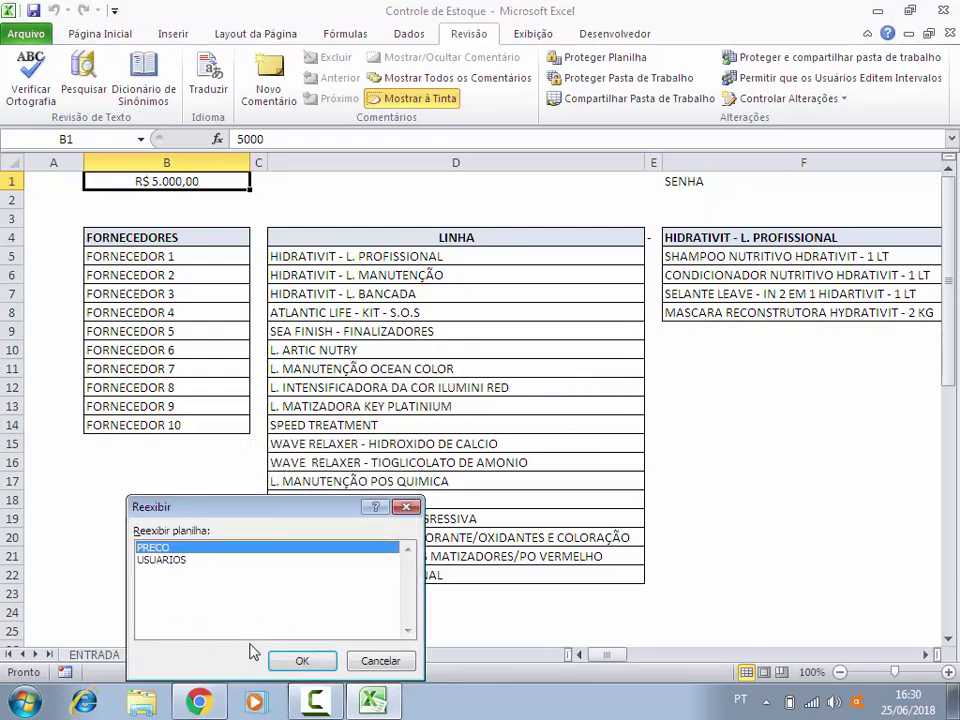
pyautogui.click(302, 659)
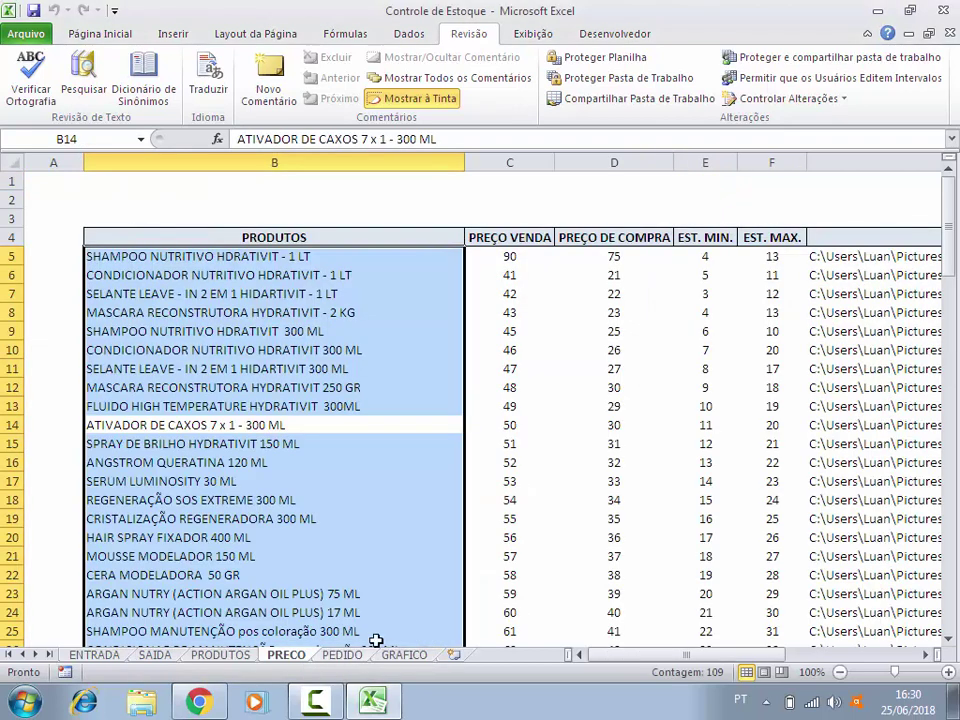
pyautogui.click(240, 660)
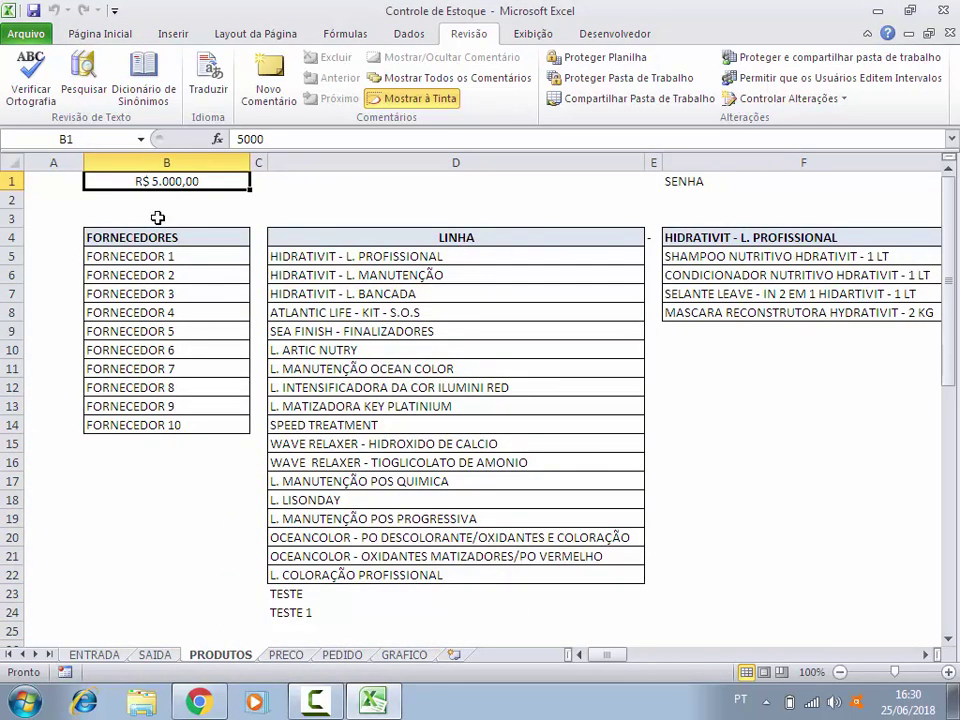
pyautogui.click(103, 35)
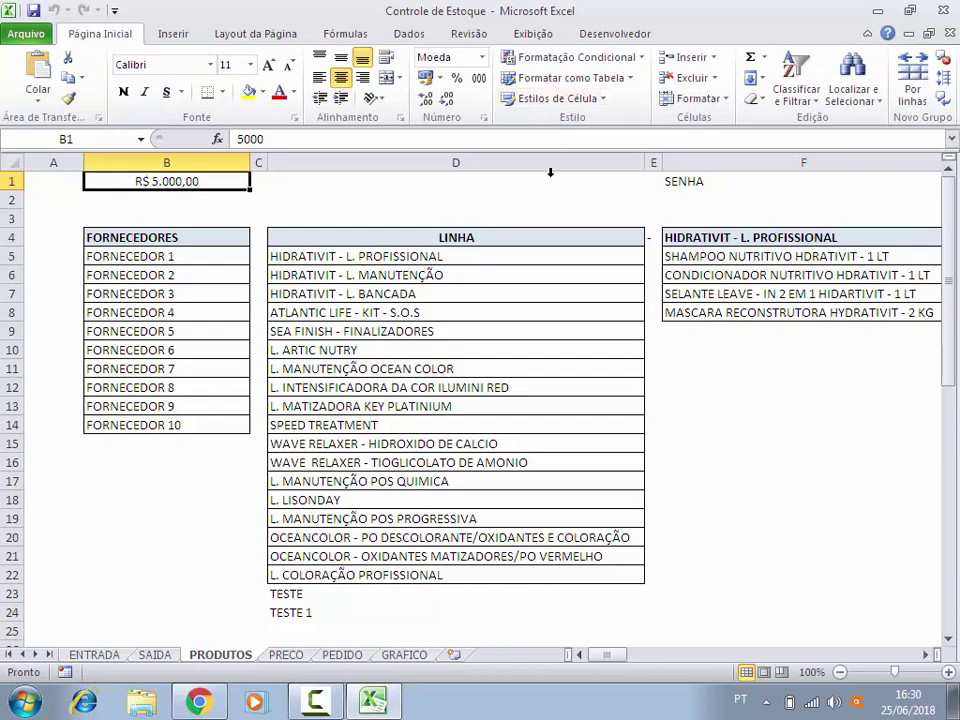
# Give the R$ 5.000,00 starting balance in B1 a yellow fill
pyautogui.click(232, 215)
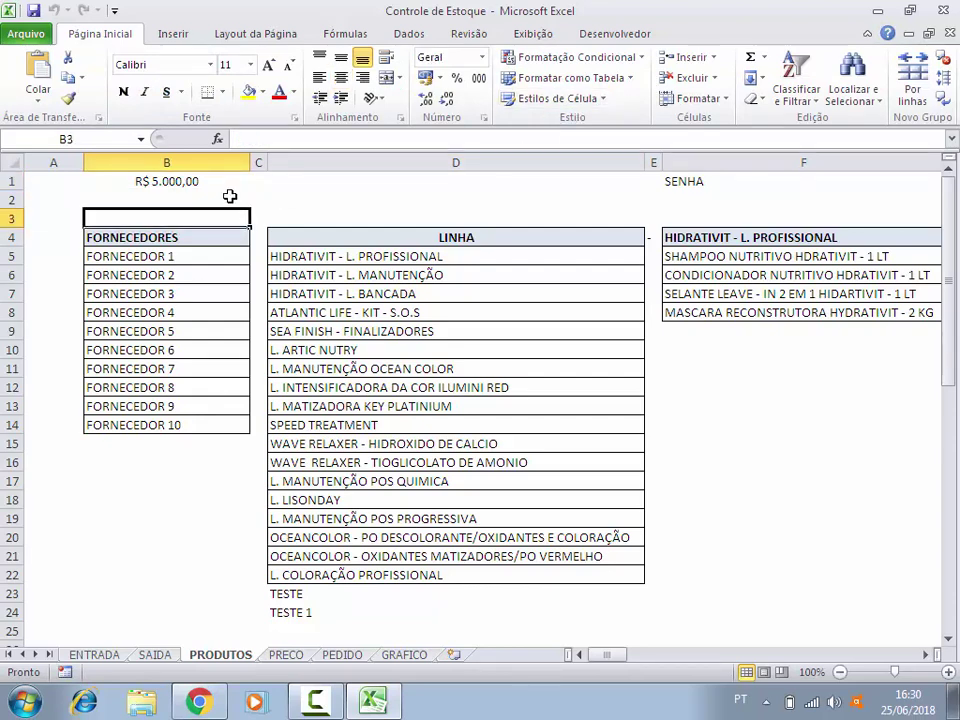
pyautogui.click(230, 196)
pyautogui.click(210, 182)
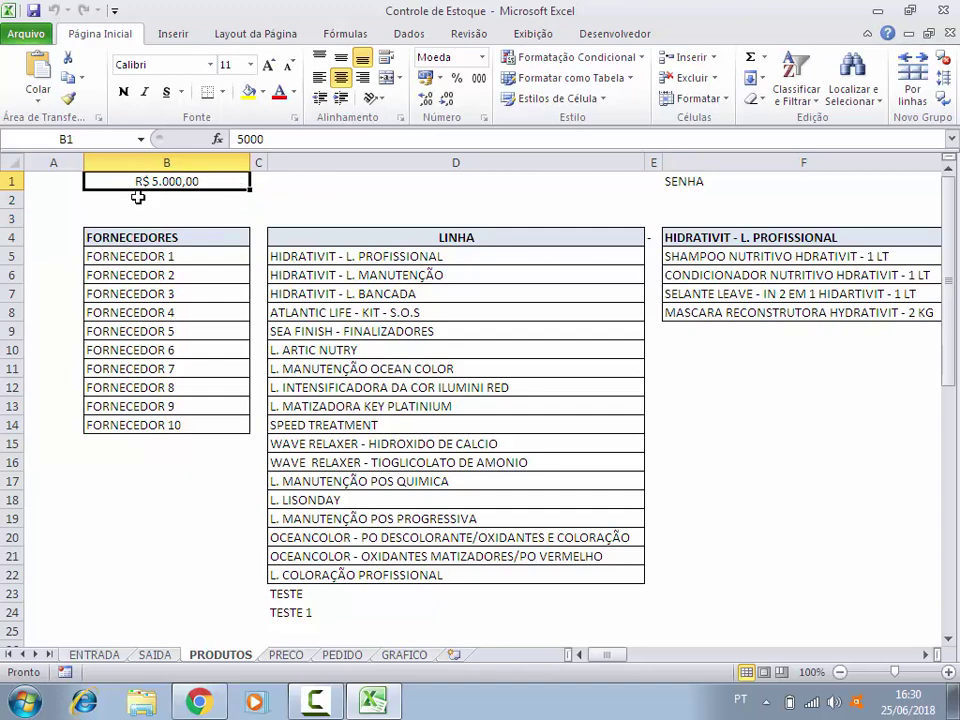
pyautogui.click(248, 92)
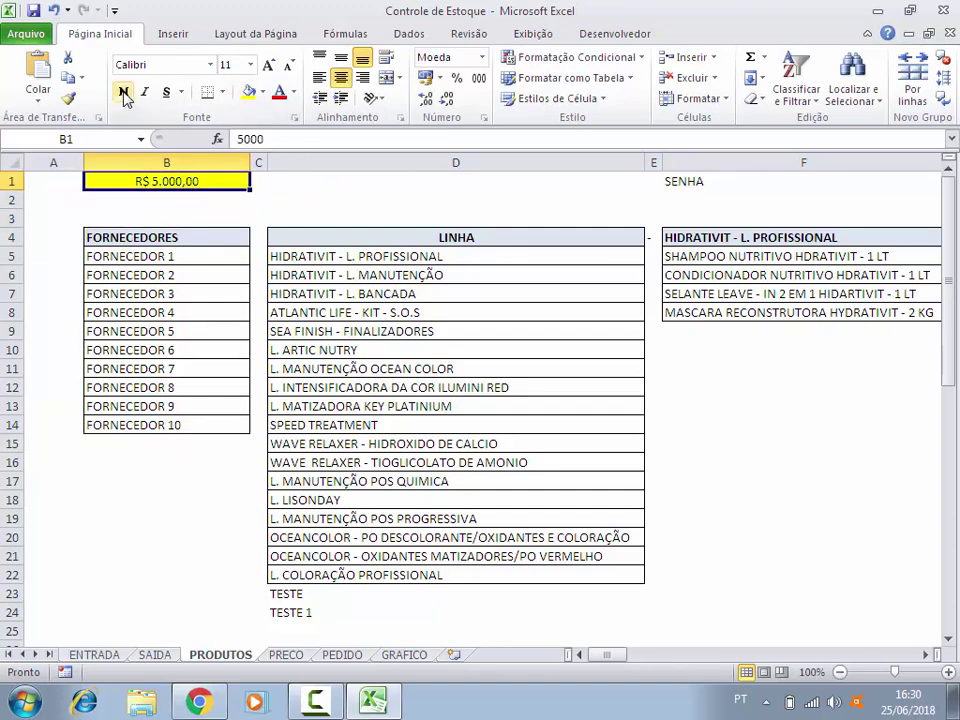
pyautogui.click(309, 208)
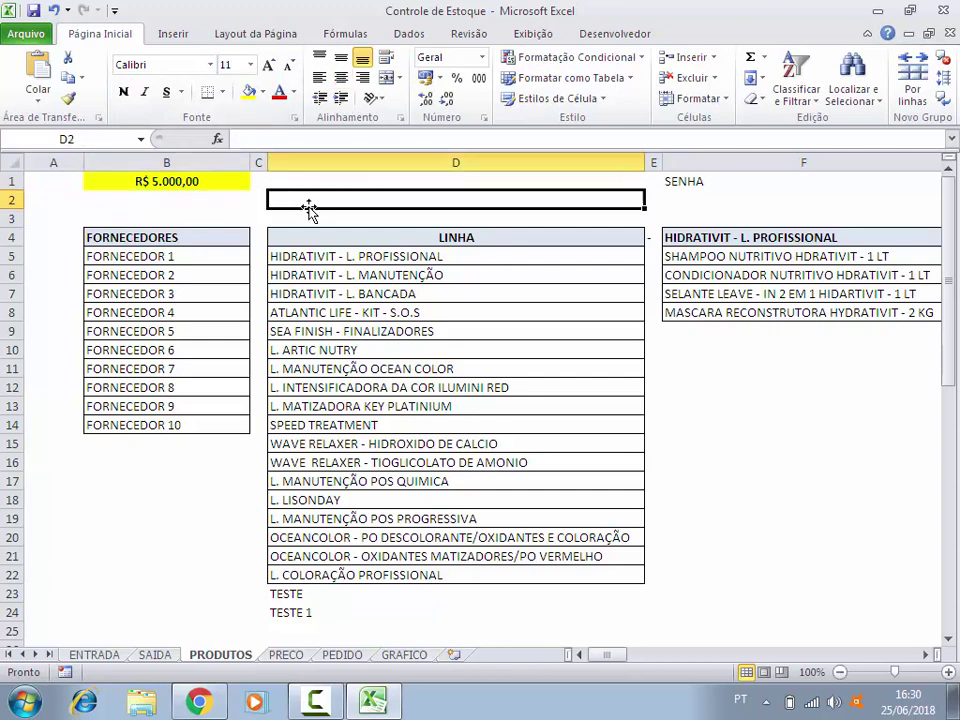
# Enter the label INICIO in cell A1
pyautogui.click(236, 198)
pyautogui.click(58, 184)
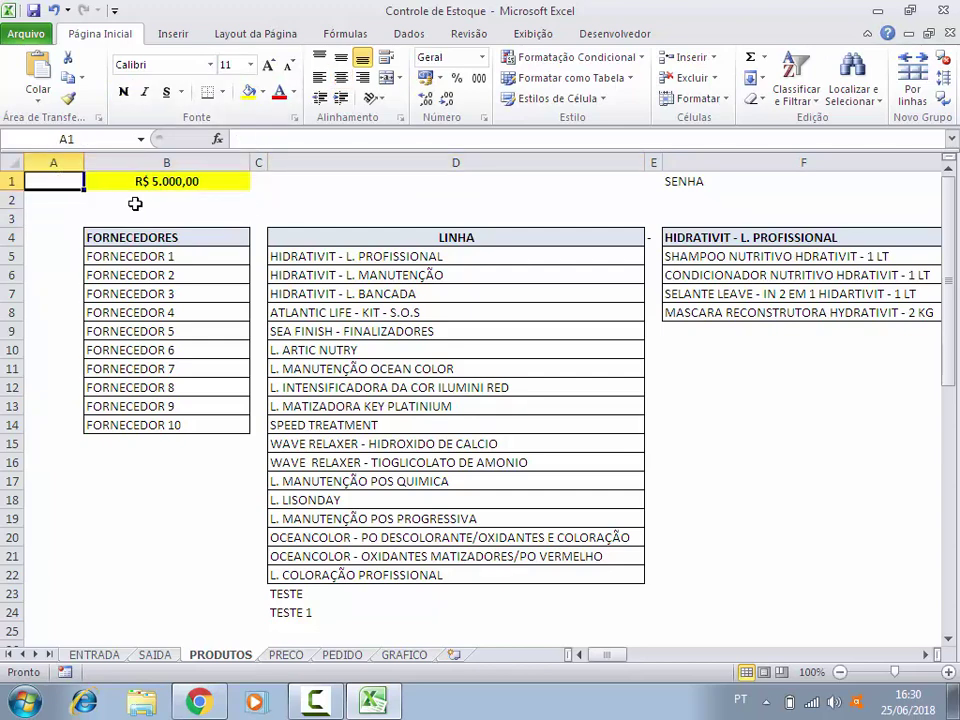
pyautogui.write('INICIO')
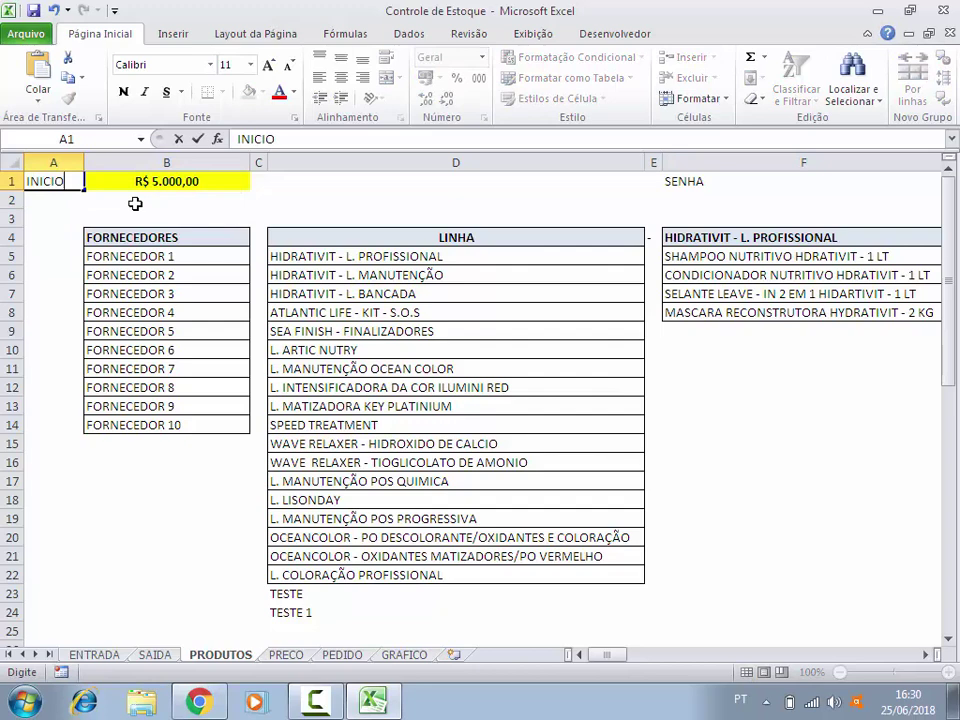
pyautogui.press('Return')
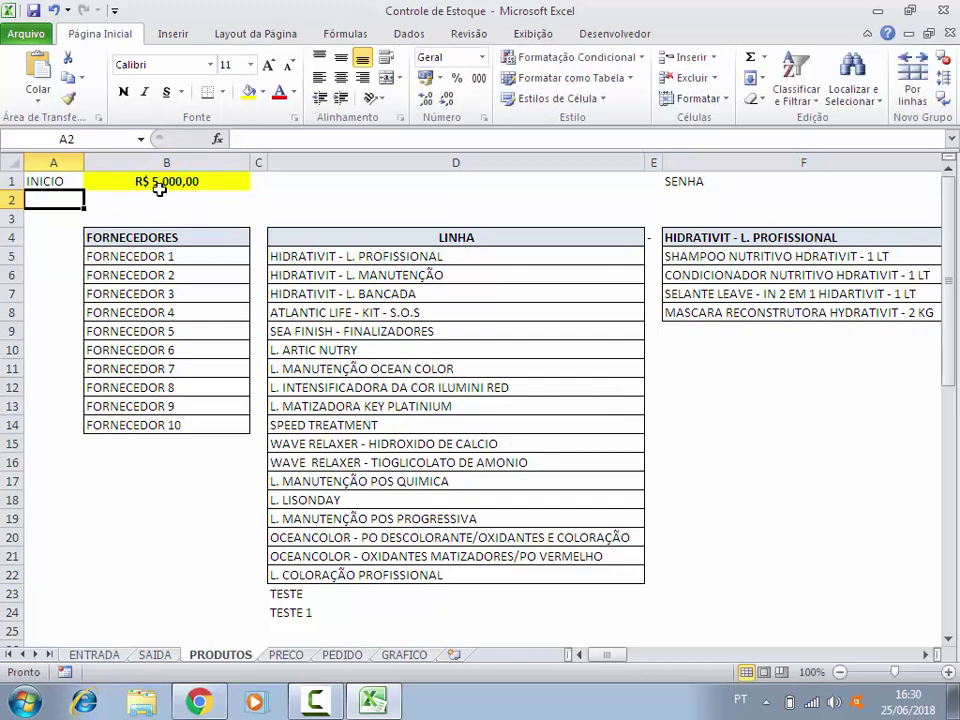
# Apply Todas as bordas (all borders) to cell B1
pyautogui.click(139, 182)
pyautogui.click(222, 91)
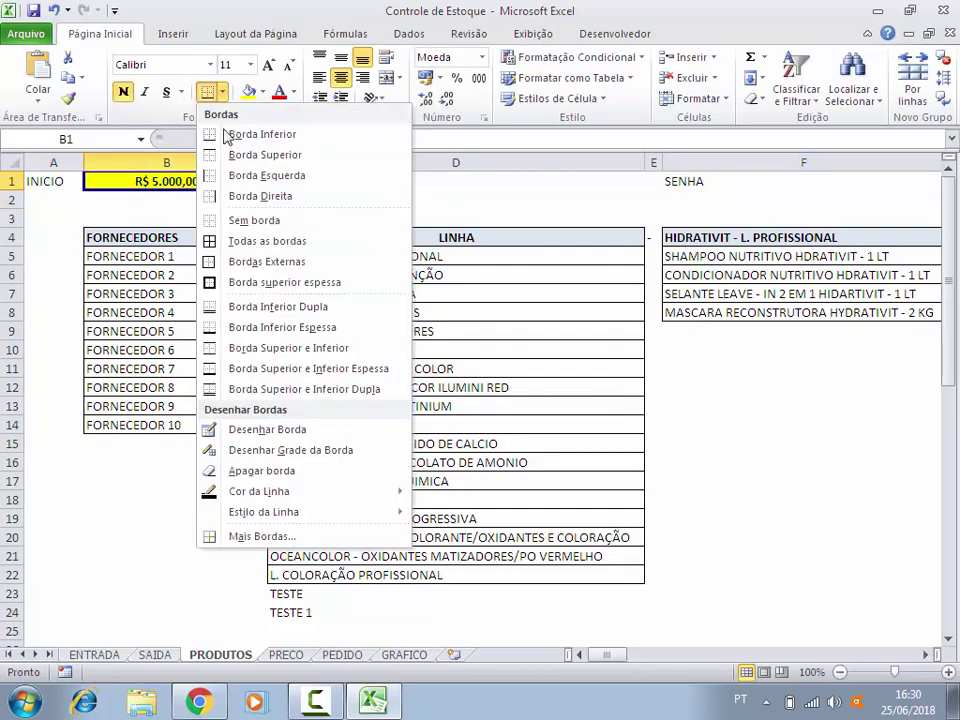
pyautogui.click(281, 240)
pyautogui.click(334, 201)
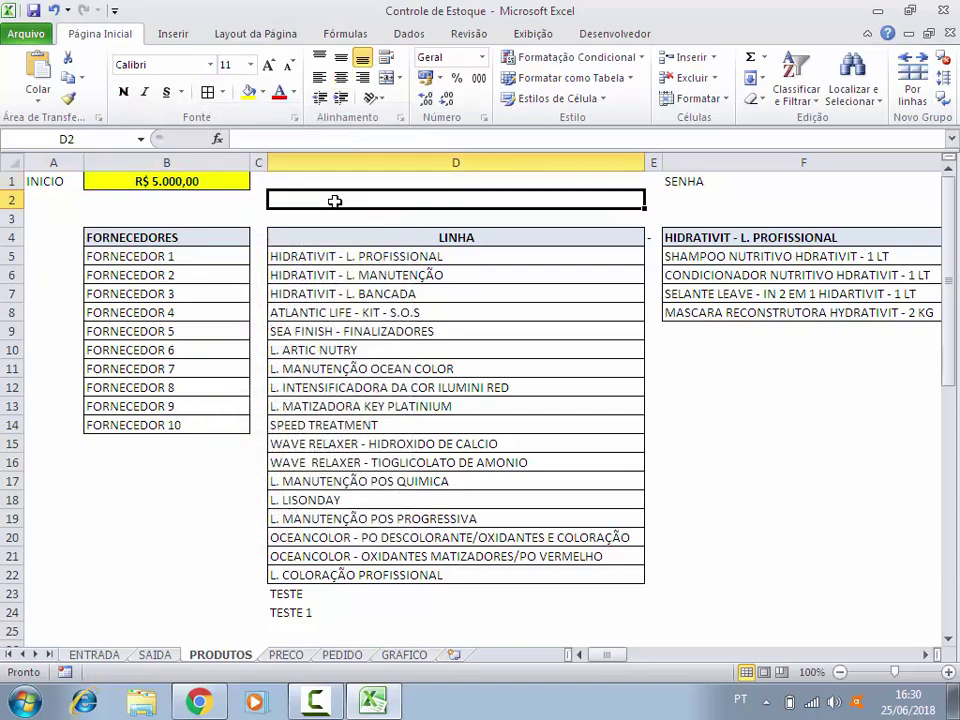
pyautogui.click(617, 36)
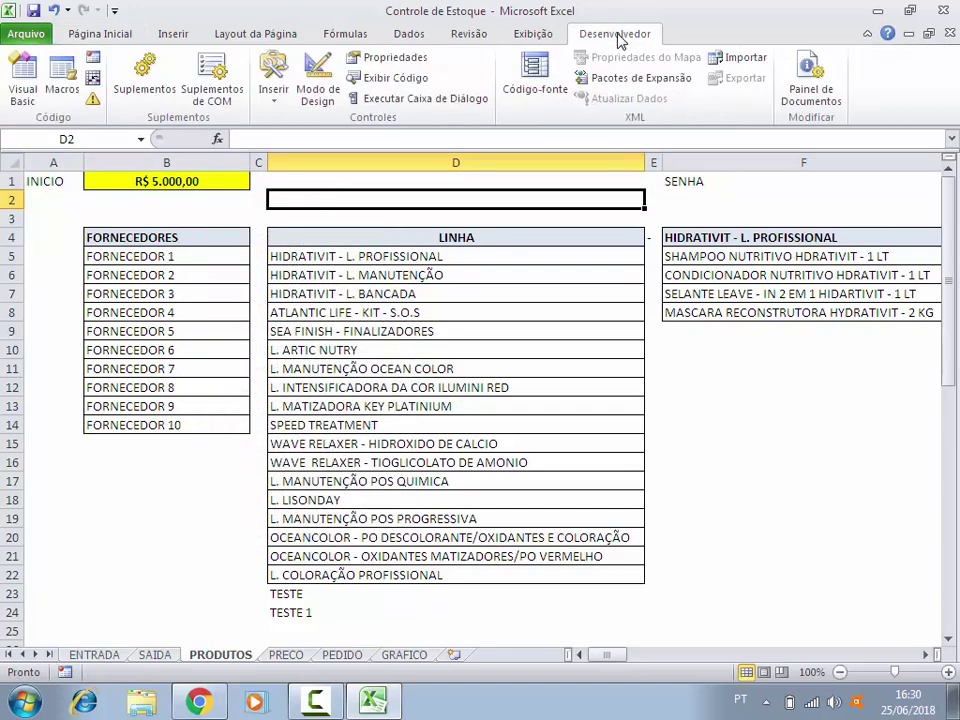
# Open Módulo2 in the VBA editor and cut out the commented-out CAIXA sub
pyautogui.click(22, 92)
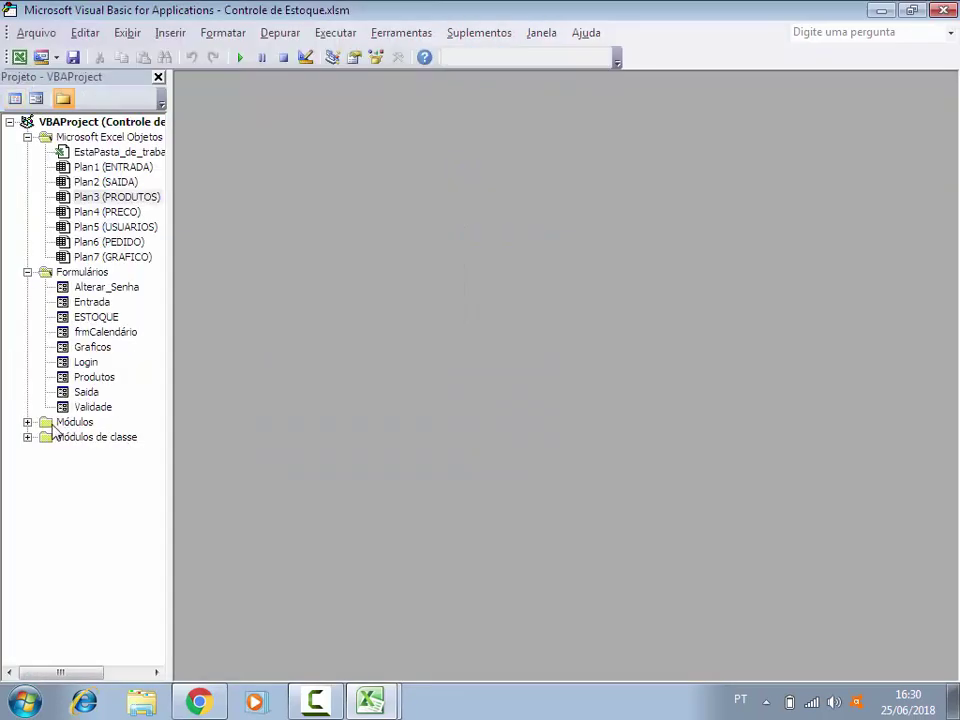
pyautogui.click(28, 422)
pyautogui.doubleClick(86, 482)
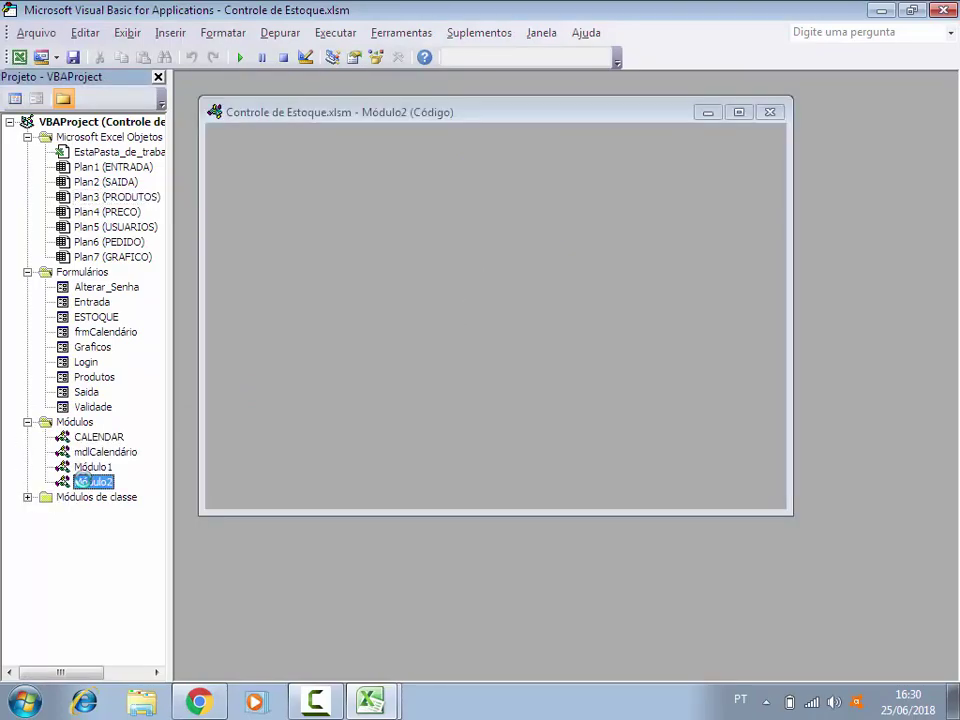
pyautogui.scroll(-10, 956, 343)
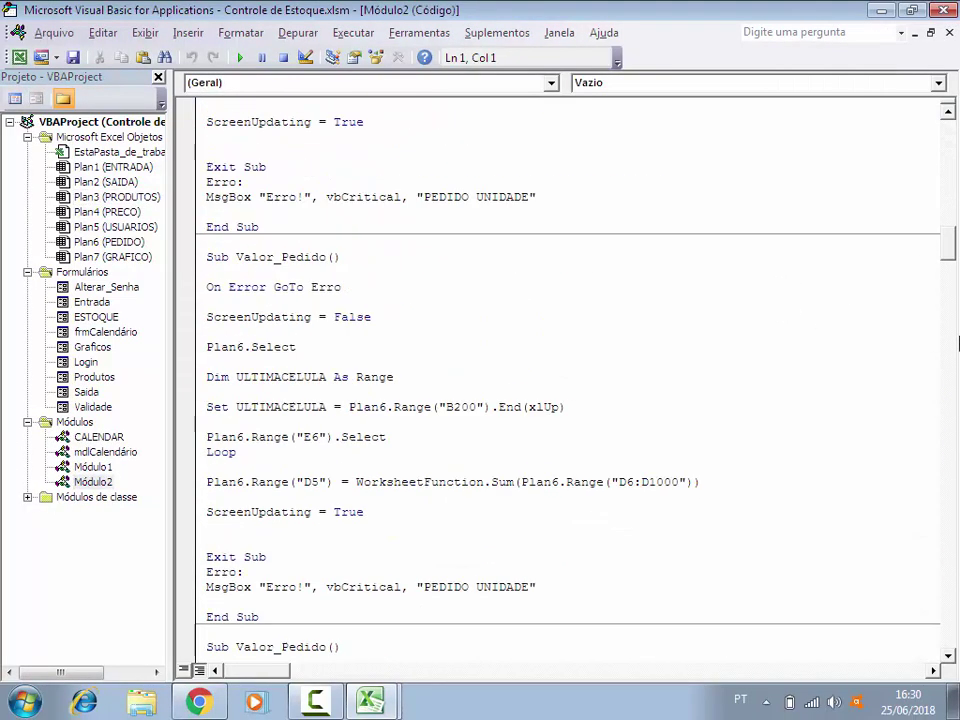
pyautogui.scroll(-10, 958, 343)
pyautogui.scroll(-10, 958, 343)
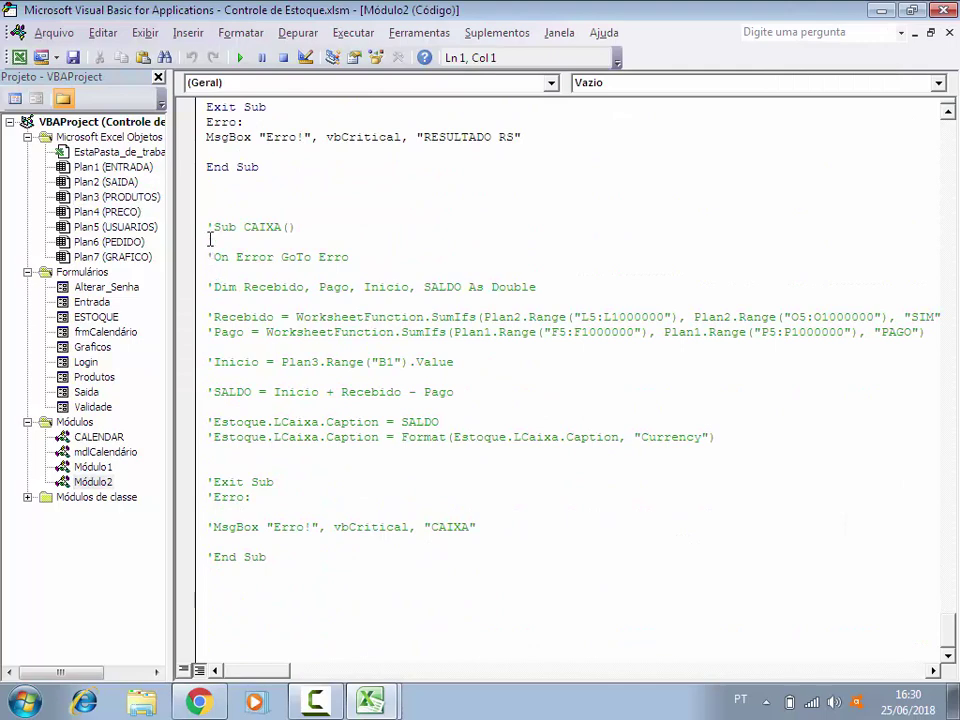
pyautogui.moveTo(208, 212); pyautogui.dragTo(322, 596)
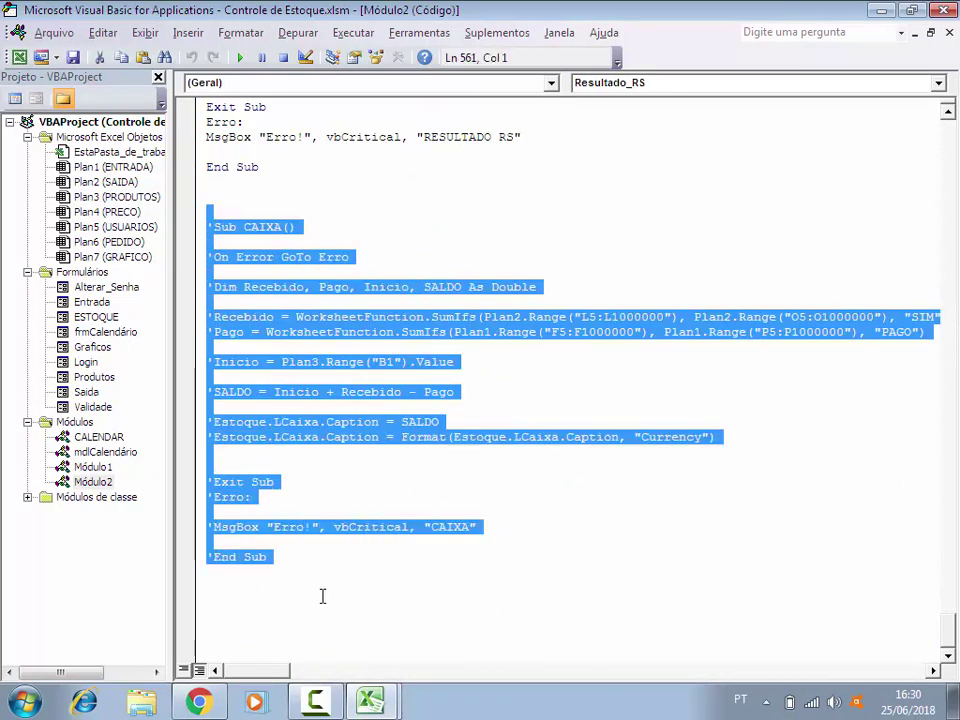
pyautogui.press('Delete')
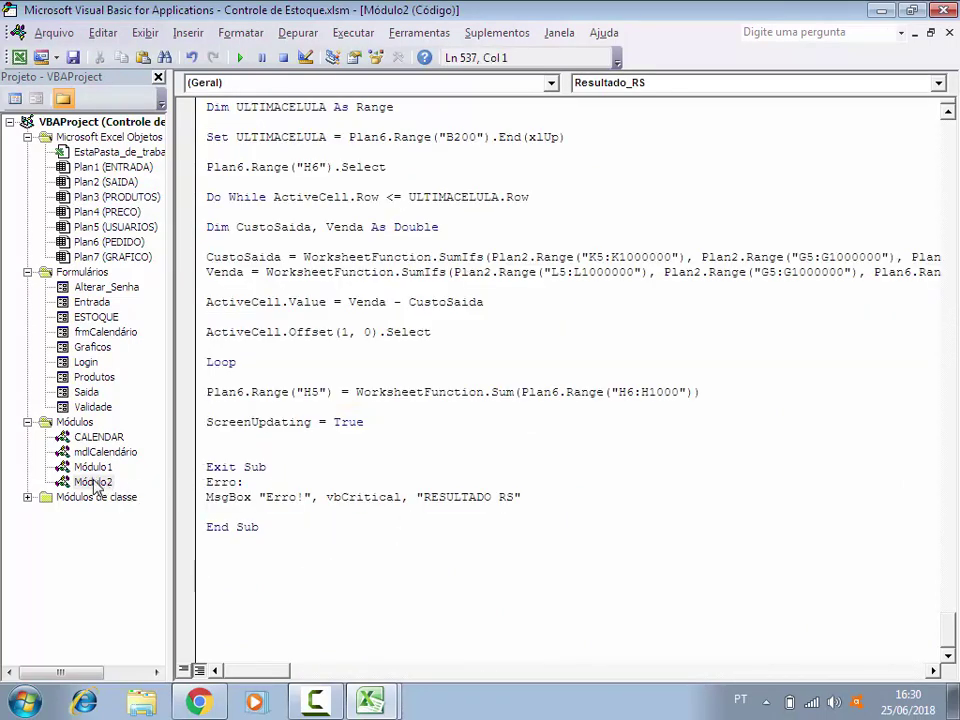
# Insert a new module, Módulo3, and paste the CAIXA sub into it
pyautogui.click(183, 33)
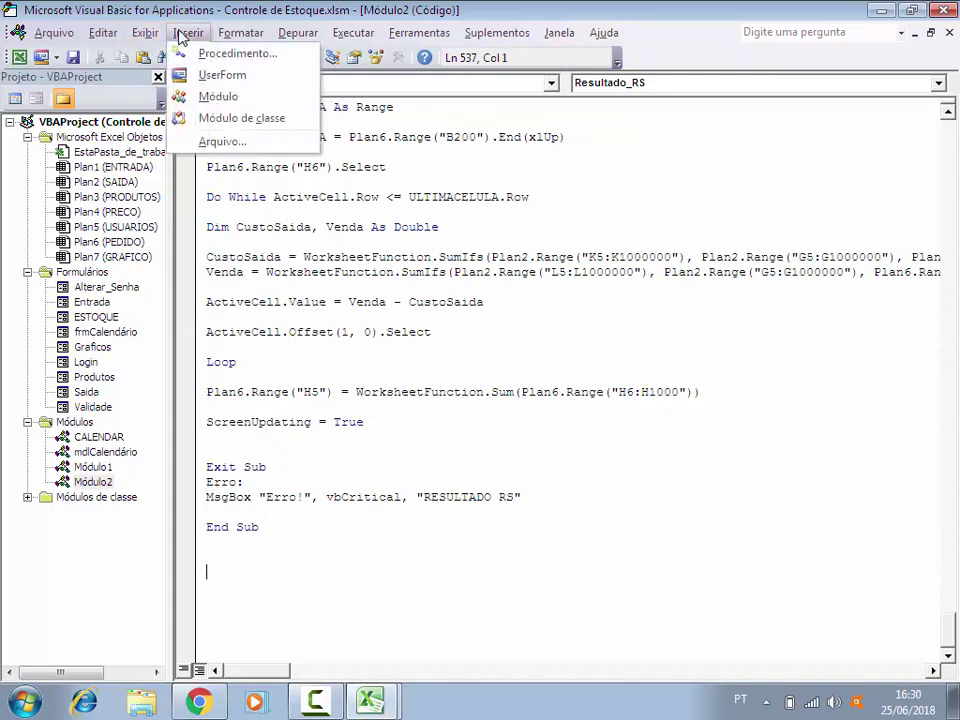
pyautogui.click(230, 97)
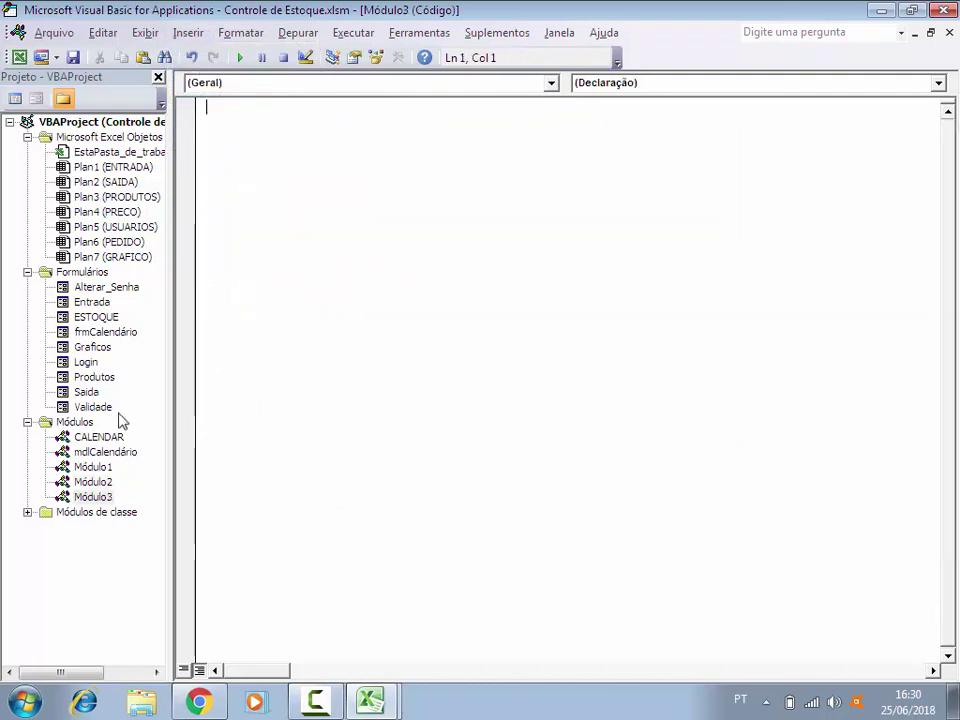
pyautogui.rightClick(97, 505)
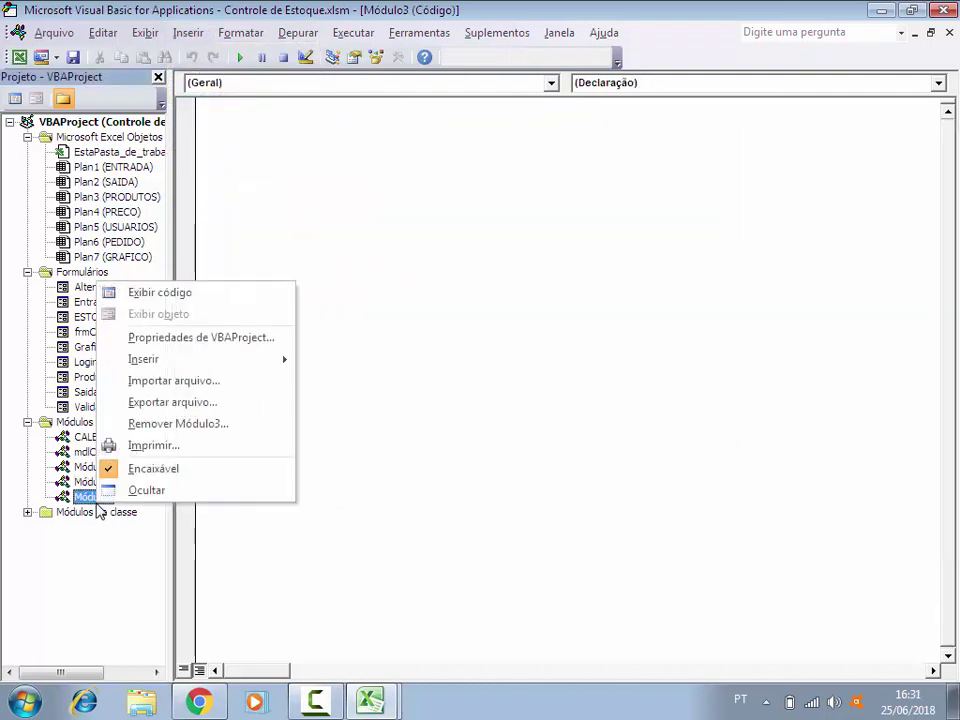
pyautogui.click(92, 496)
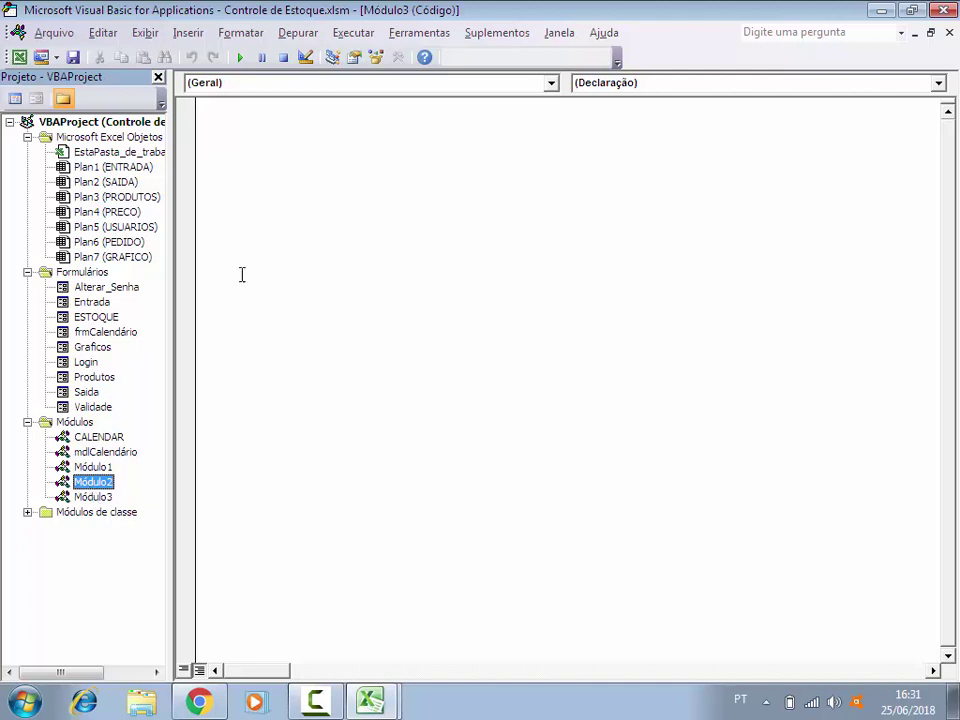
pyautogui.click(227, 125)
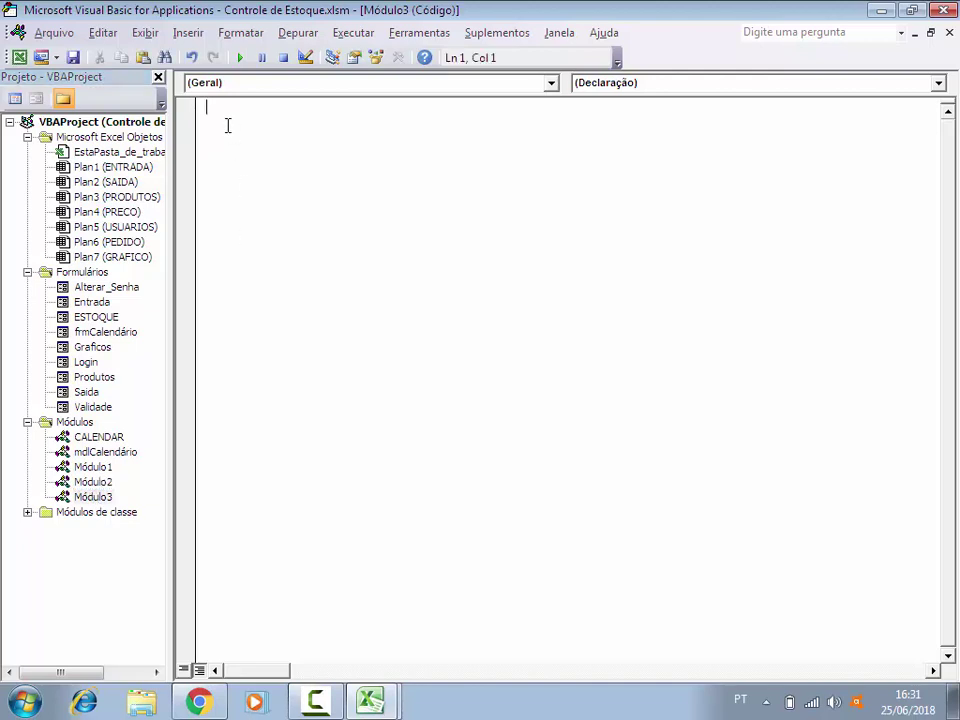
pyautogui.hotkey('ctrl', 'v')
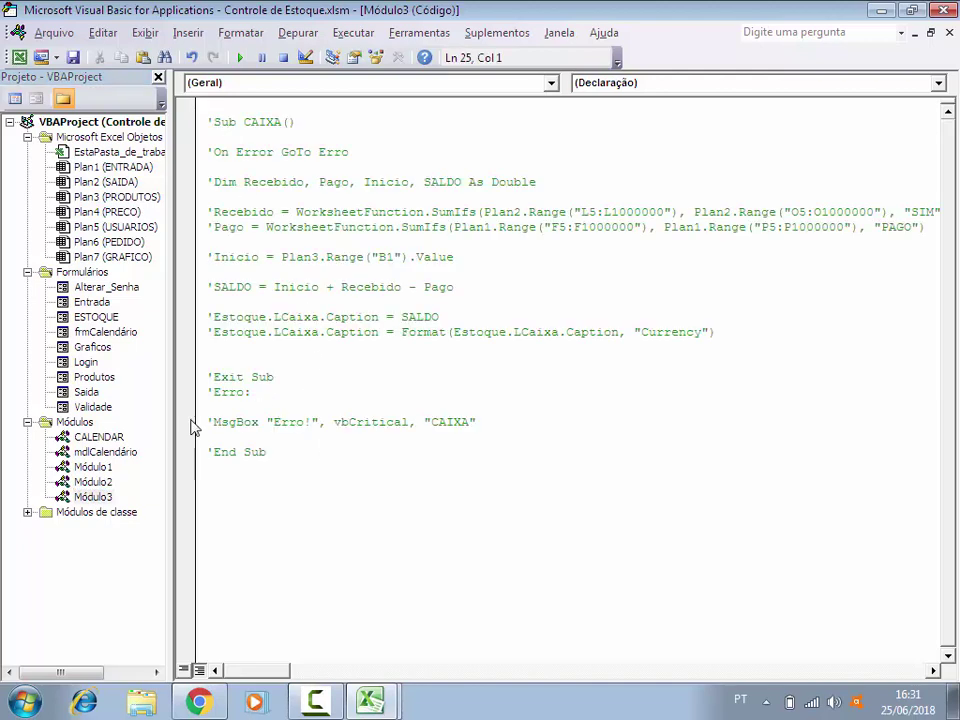
# In the Properties window, change Módulo3's (Name) to MCaixa and open its code
pyautogui.doubleClick(96, 316)
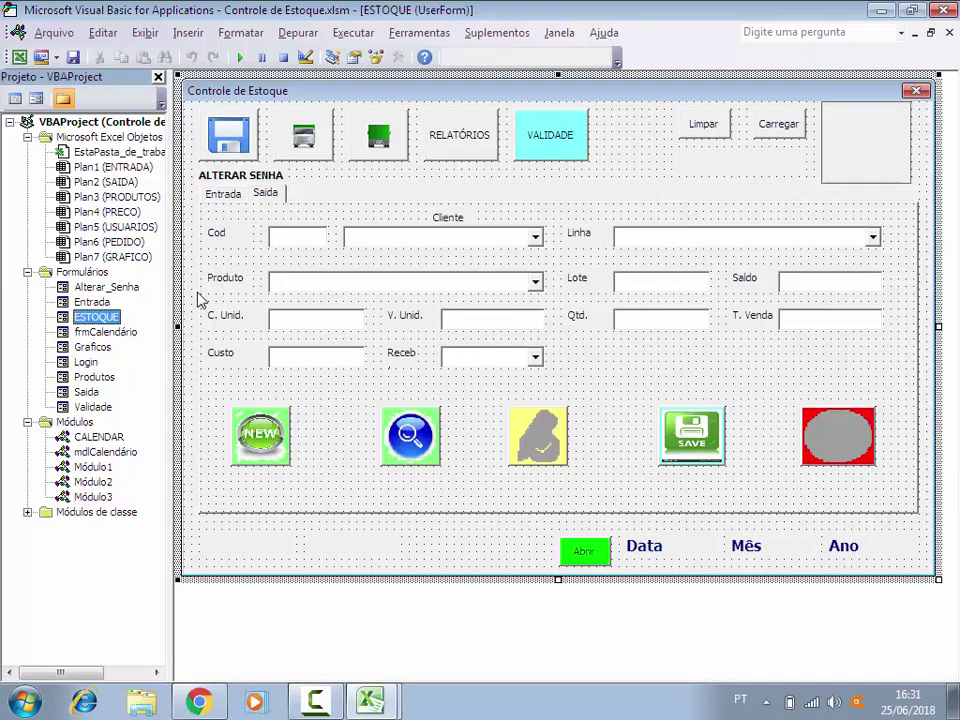
pyautogui.rightClick(627, 176)
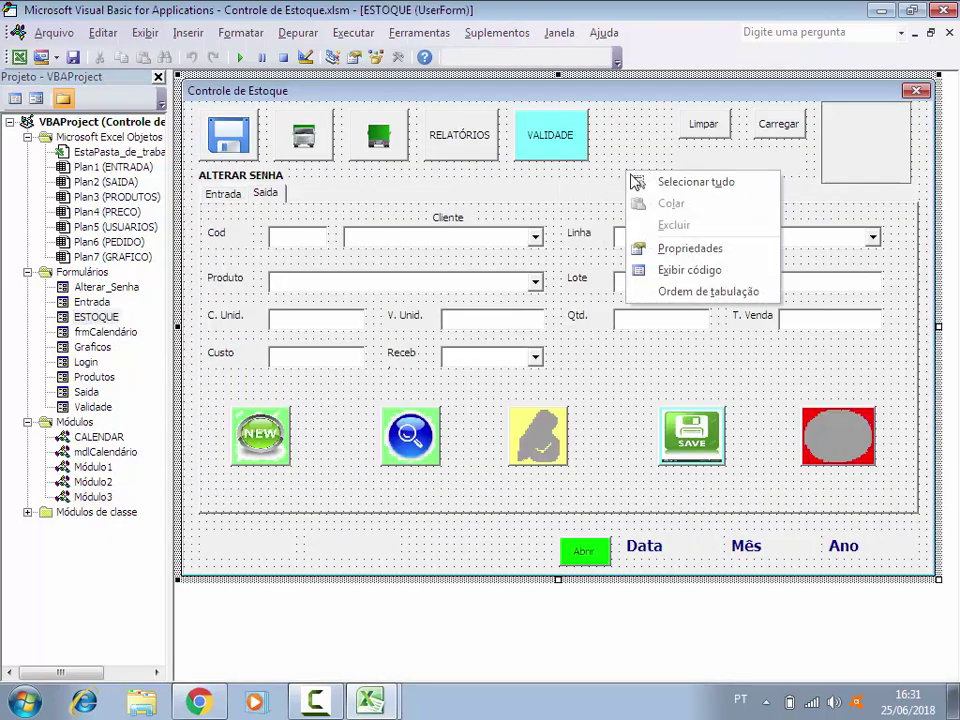
pyautogui.click(689, 251)
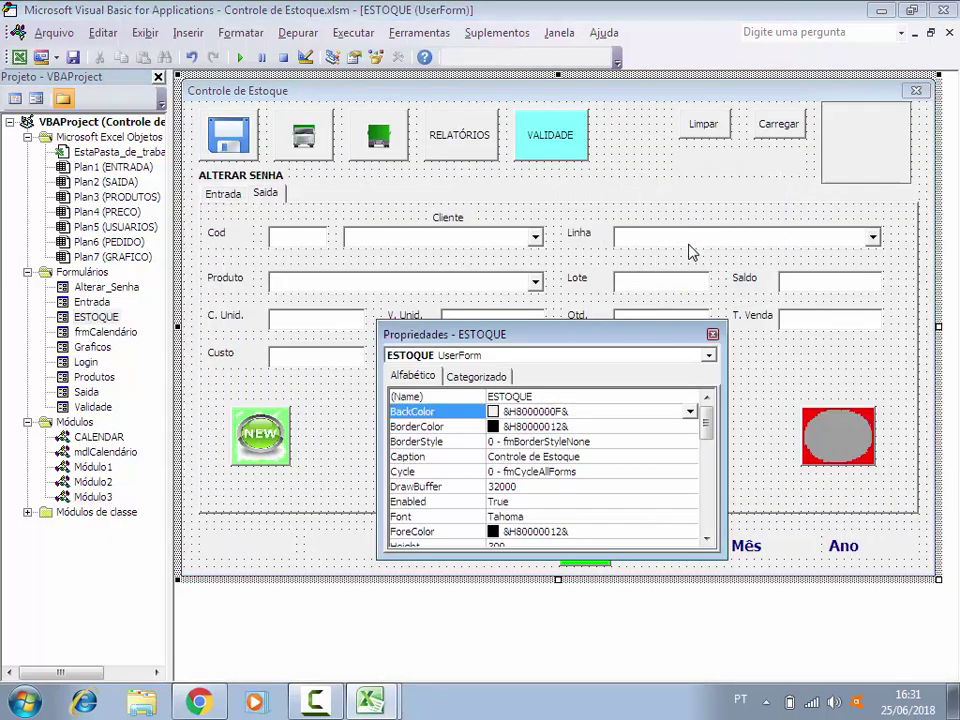
pyautogui.click(99, 498)
pyautogui.click(460, 396)
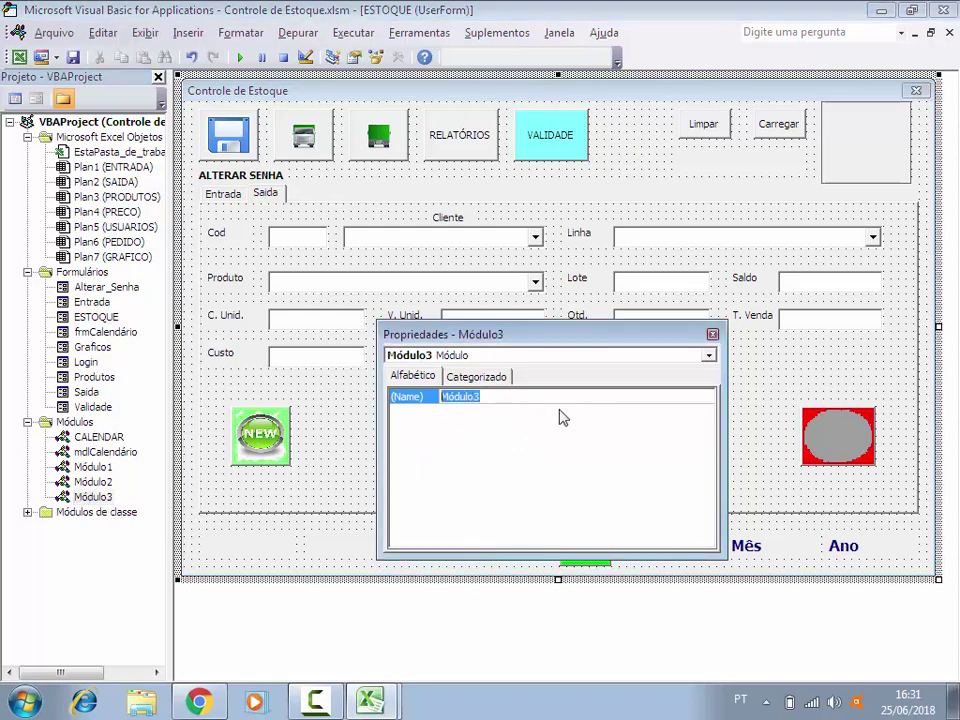
pyautogui.write('C')
pyautogui.write('ai')
pyautogui.press('BackSpace')
pyautogui.write('MC')
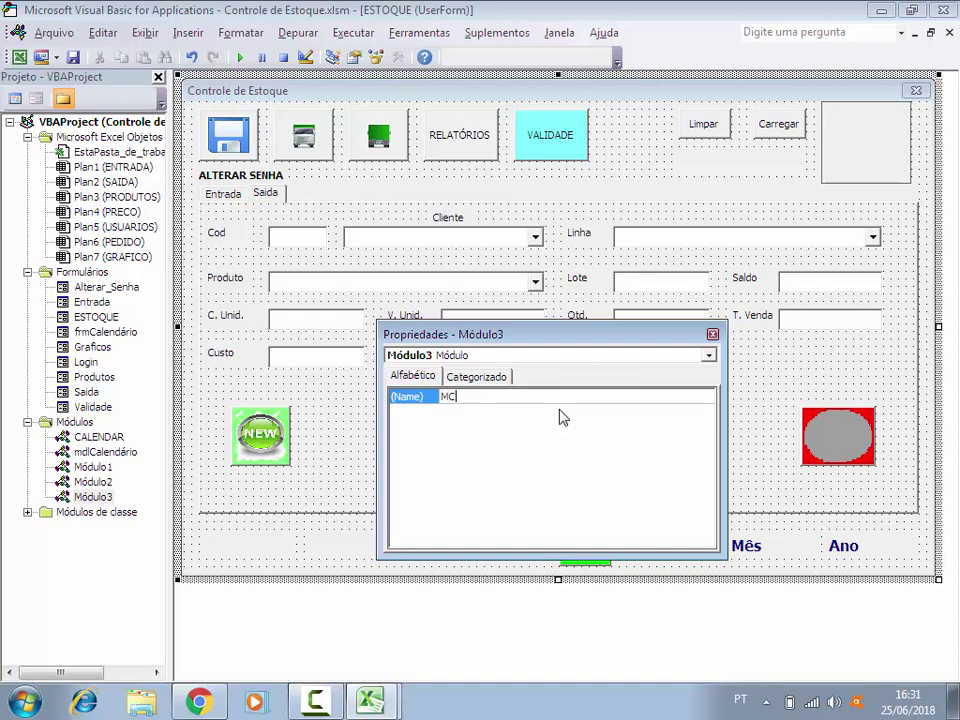
pyautogui.write('aixa')
pyautogui.click(333, 477)
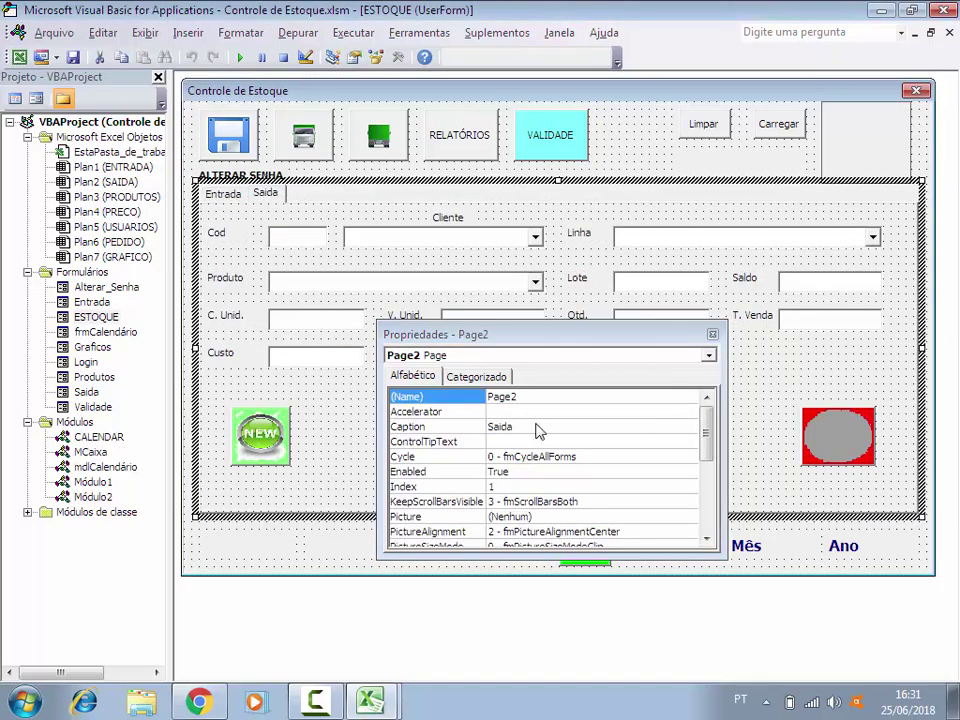
pyautogui.click(712, 334)
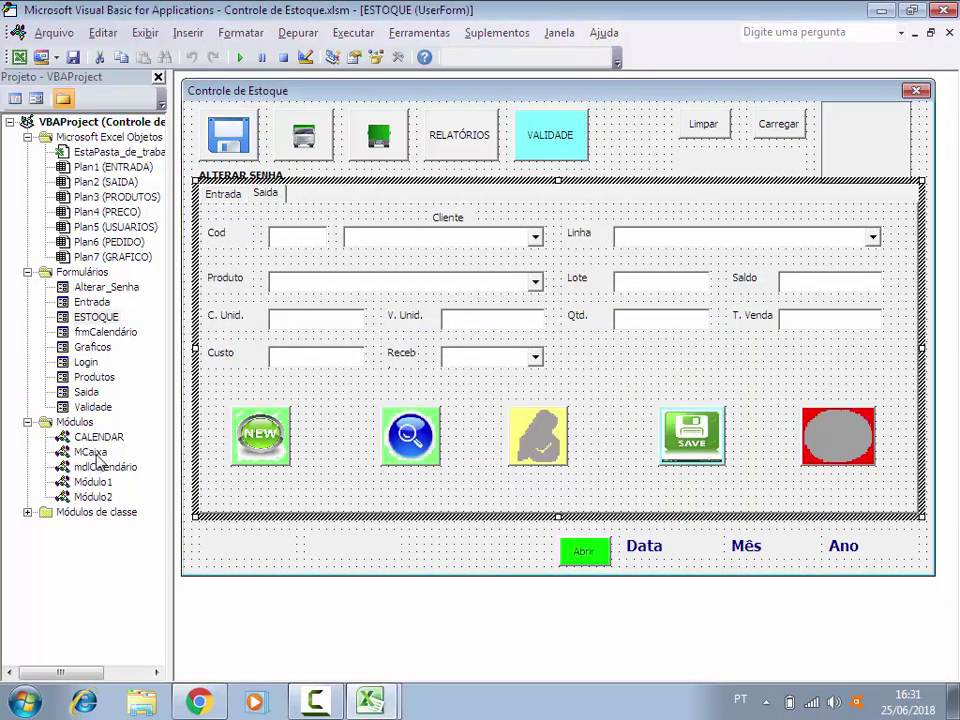
pyautogui.doubleClick(90, 452)
# Declare a new Sub Caixa above the old commented CAIXA code
pyautogui.click(232, 106)
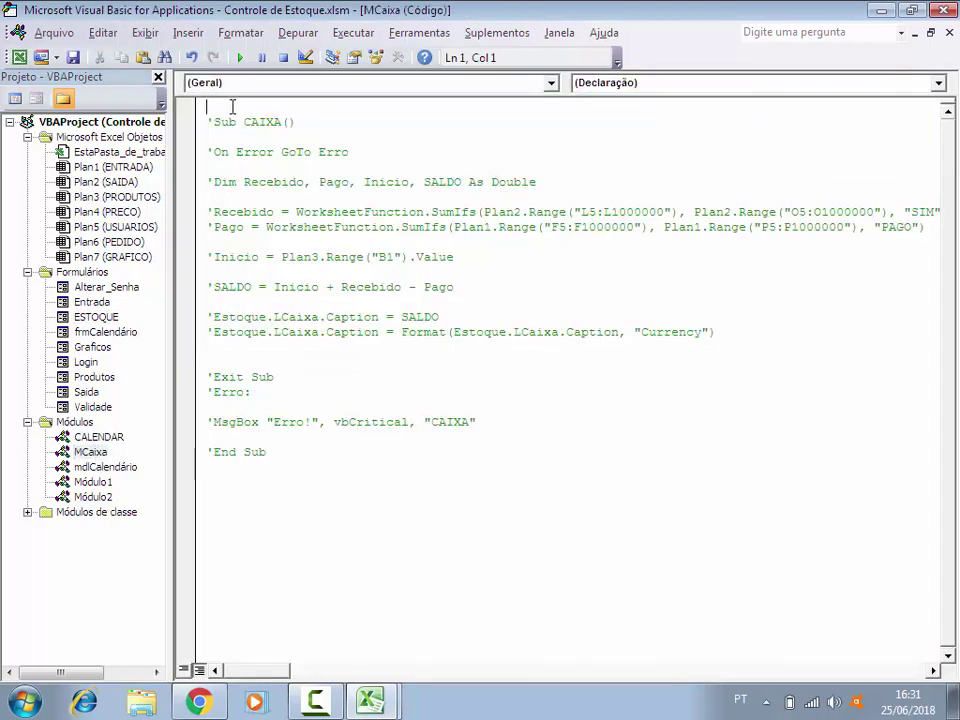
pyautogui.press('Return')
pyautogui.press('Return')
pyautogui.press('Return')
pyautogui.press('Return')
pyautogui.press('Return')
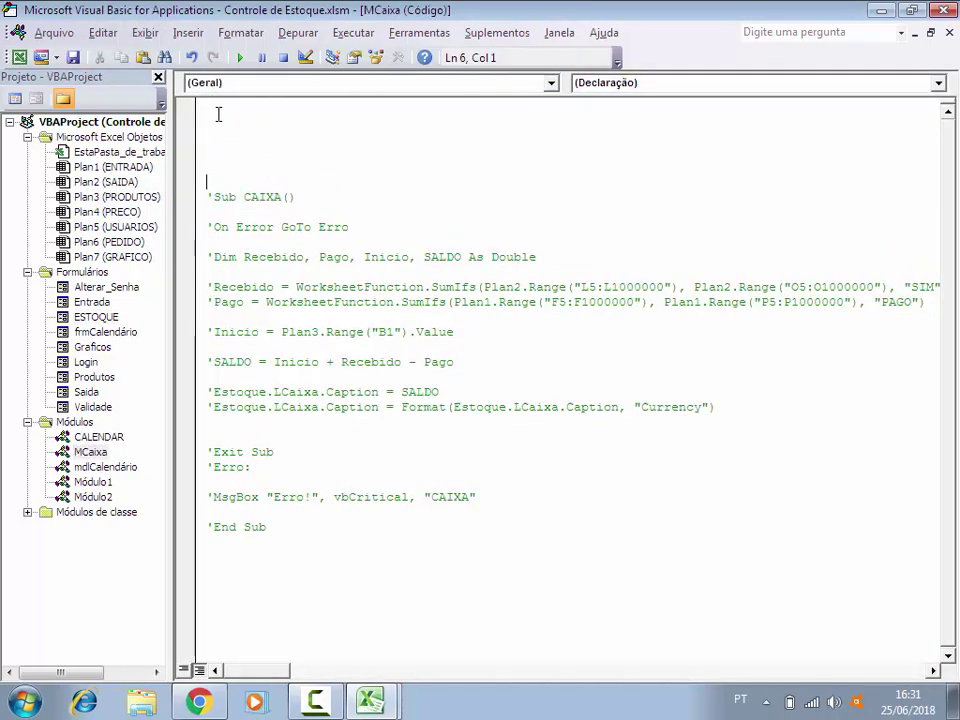
pyautogui.click(218, 113)
pyautogui.write('Sub ')
pyautogui.write('Caixa')
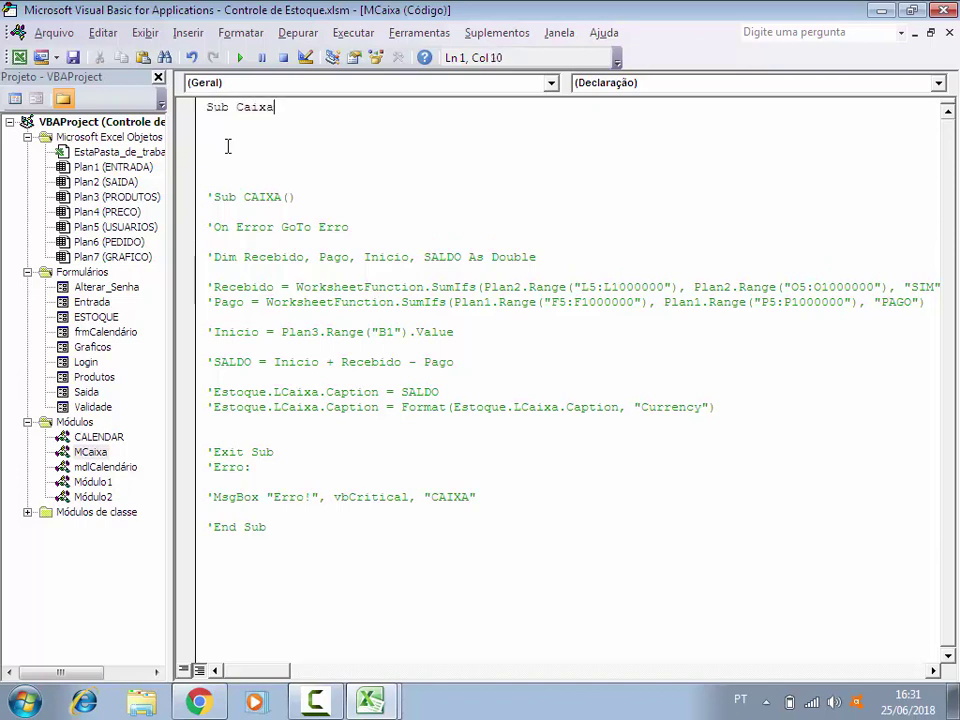
pyautogui.press('Return')
pyautogui.press('Return')
pyautogui.press('Return')
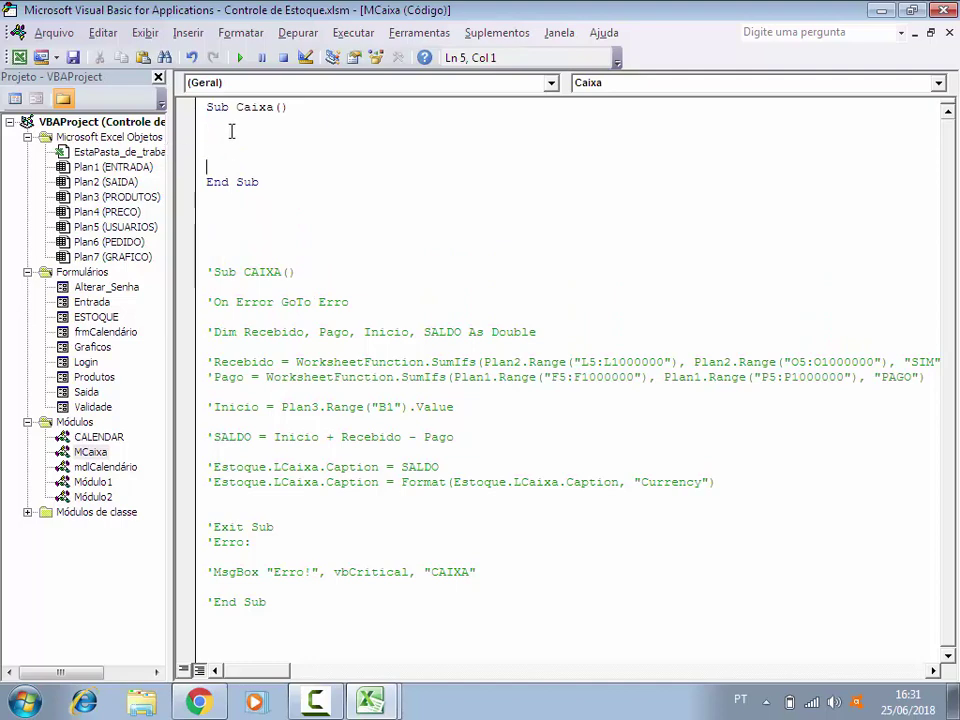
# Add the line On Error GoTo Erro inside Sub Caixa
pyautogui.click(230, 130)
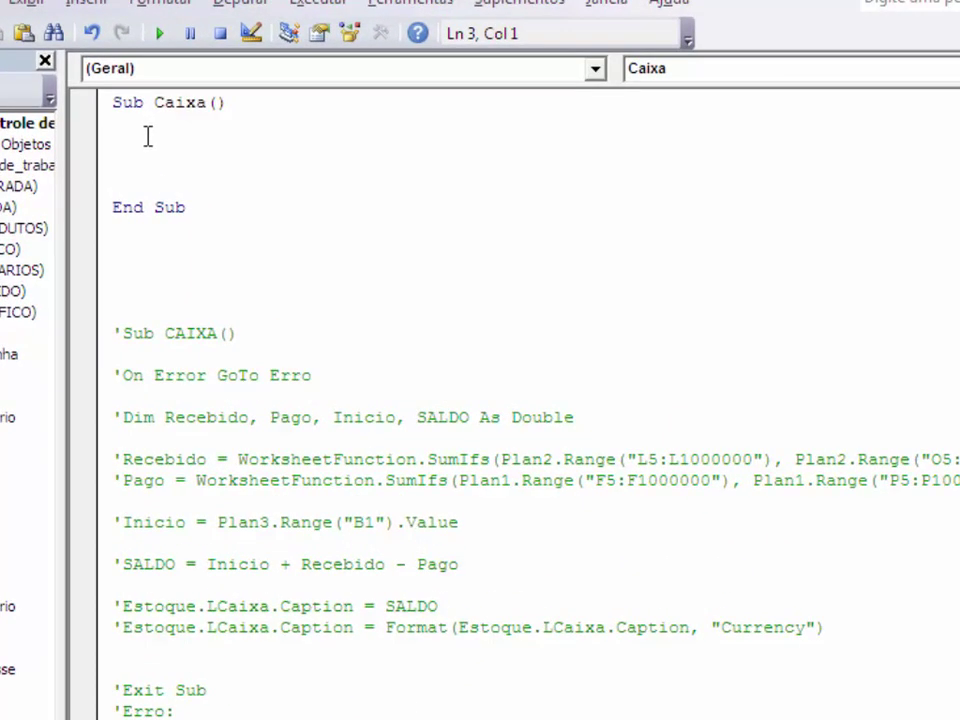
pyautogui.write('On error ')
pyautogui.write('goot')
pyautogui.press('BackSpace')
pyautogui.press('BackSpace')
pyautogui.write('to erro')
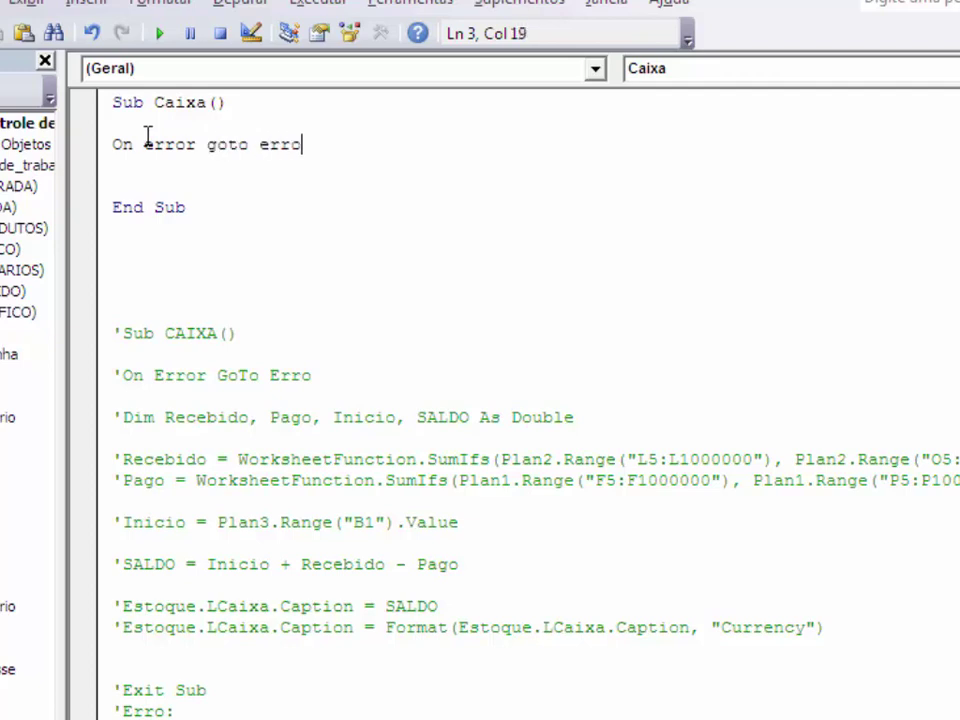
pyautogui.press('Return')
pyautogui.press('Return')
pyautogui.press('Return')
# Add Exit Sub, the Erro: label and MsgBox "Erro!", vbCritical, "CAIXA"
pyautogui.press('Return')
pyautogui.write('Exit')
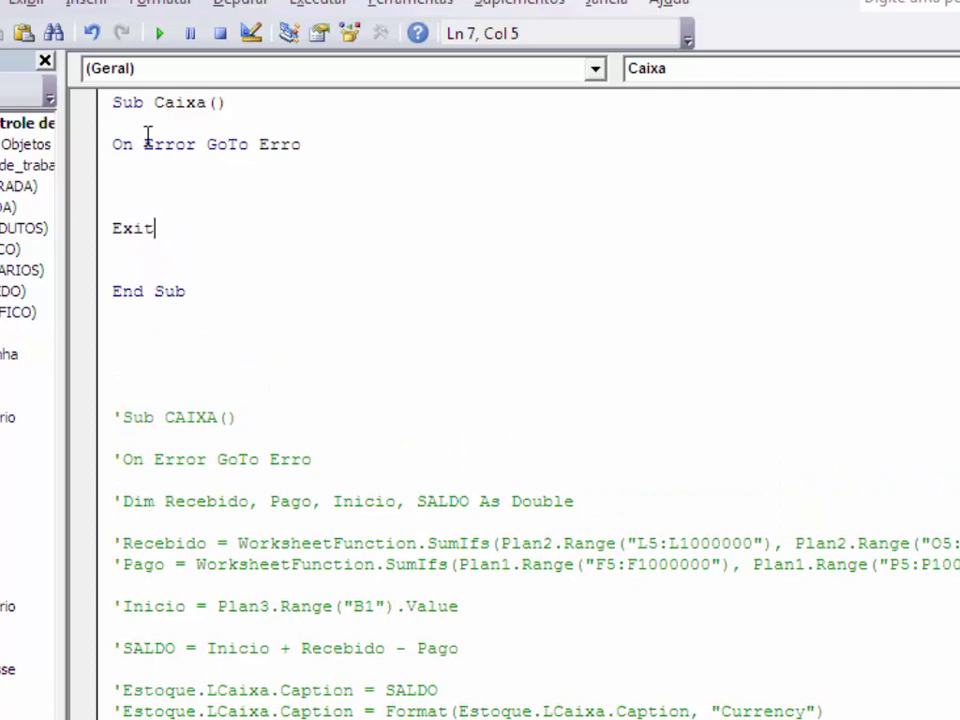
pyautogui.write(' sub')
pyautogui.press('Return')
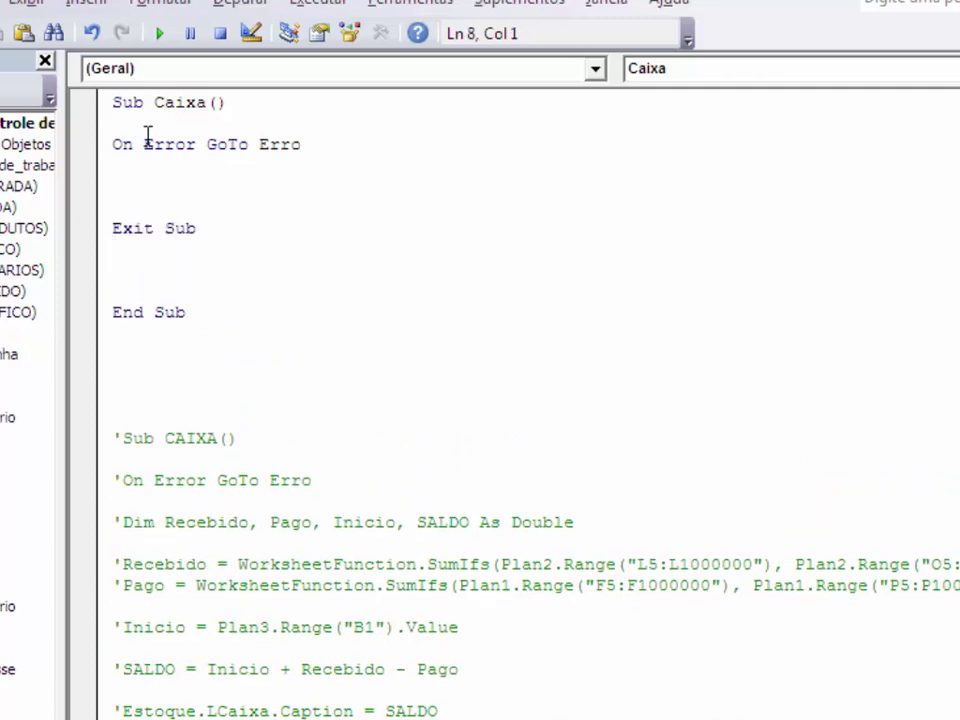
pyautogui.write('Erro:')
pyautogui.press('Return')
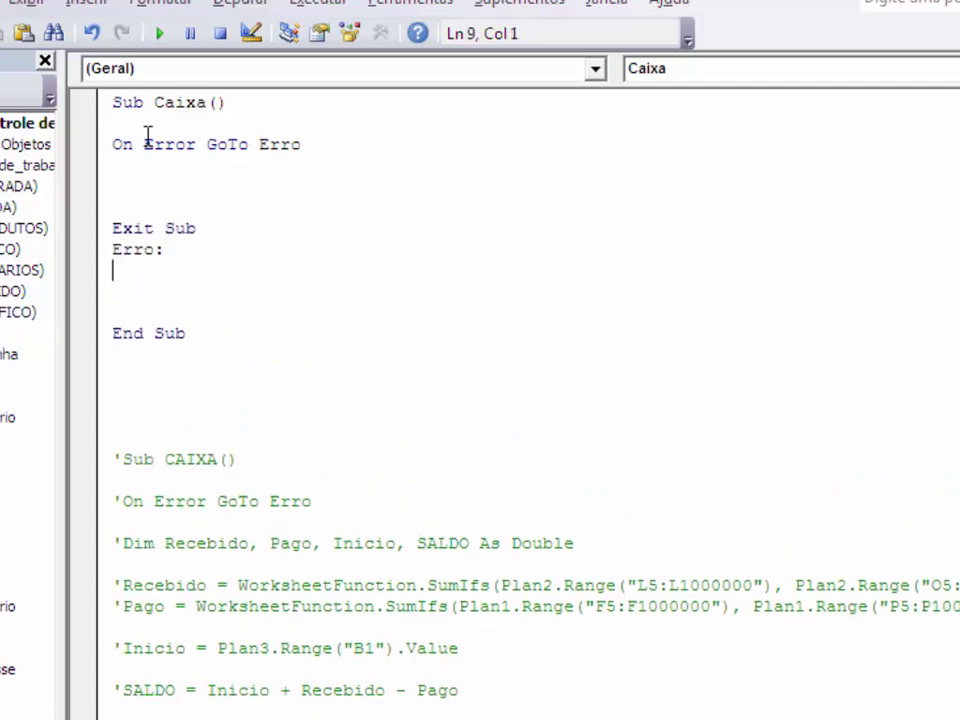
pyautogui.write('Msgbo')
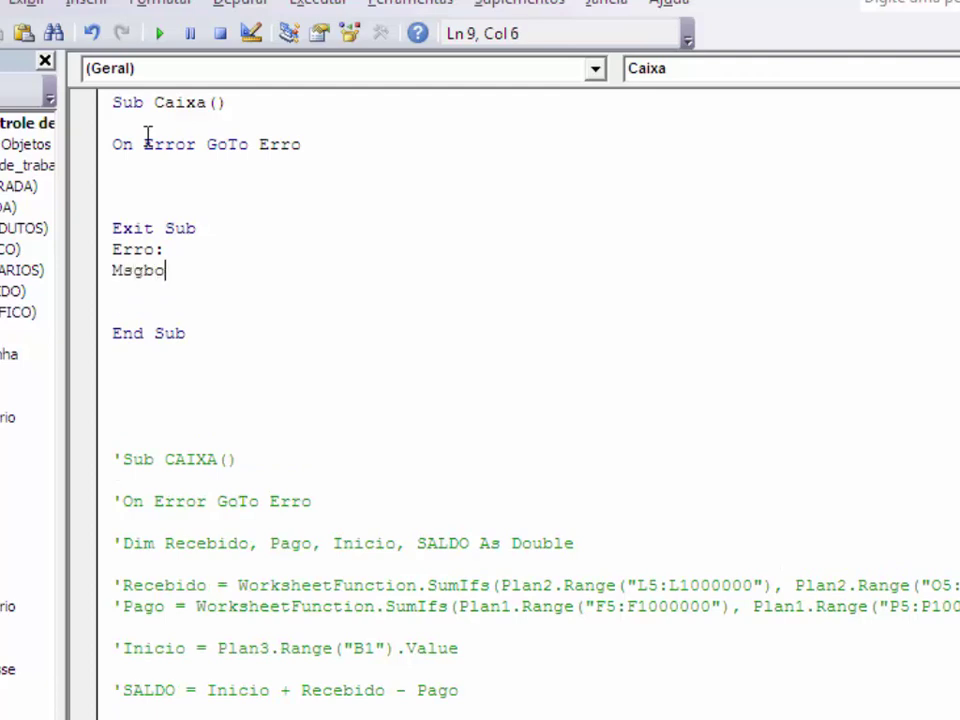
pyautogui.write('x "')
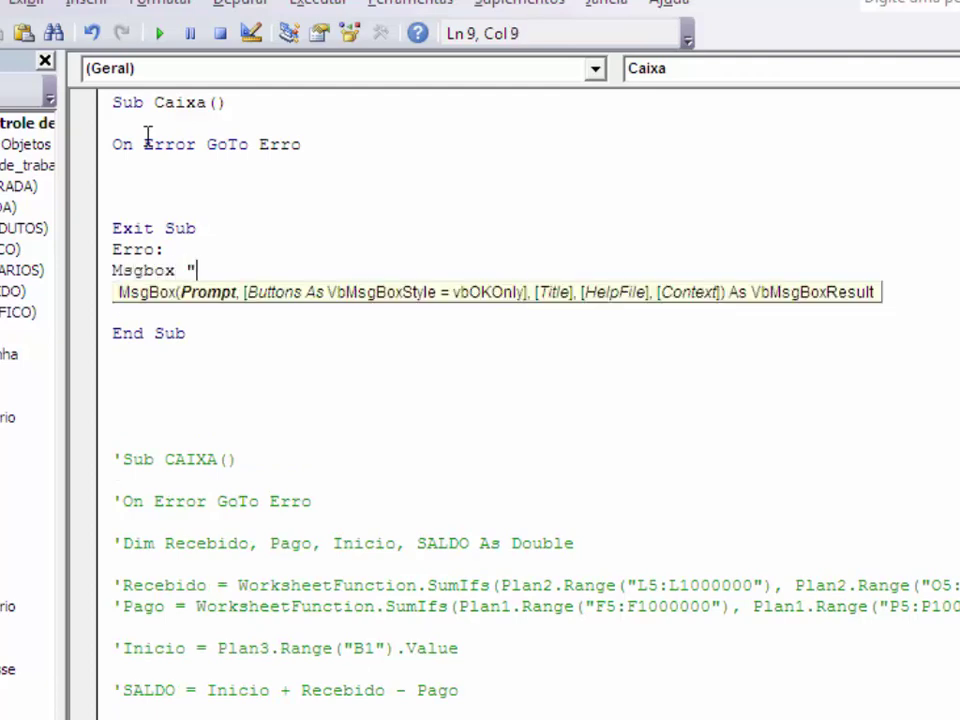
pyautogui.write('Erro')
pyautogui.write('!",')
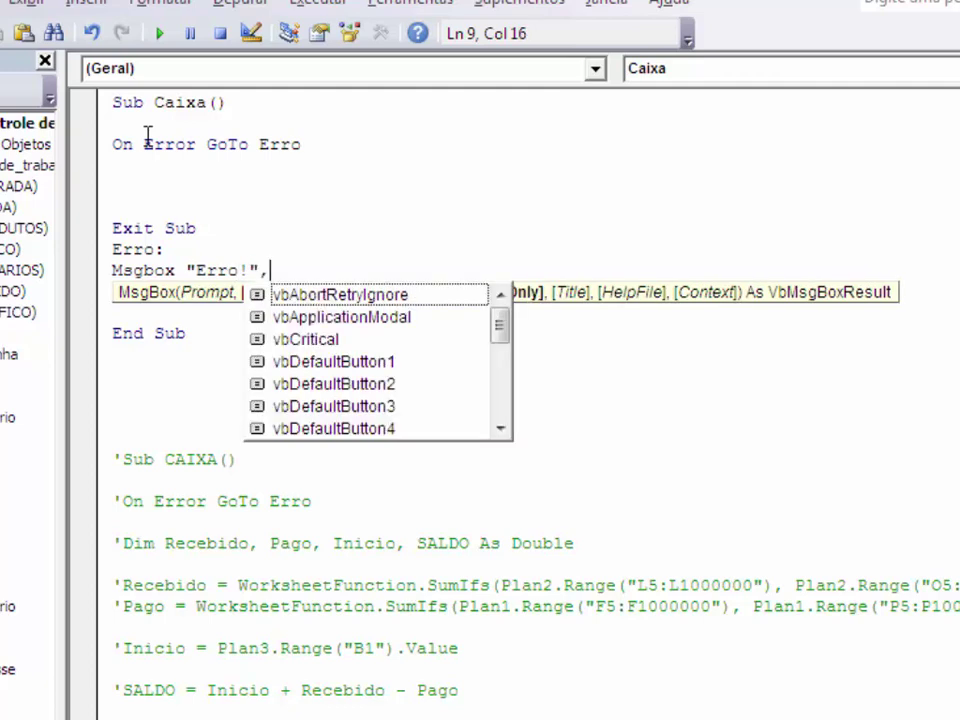
pyautogui.write('vbCritical')
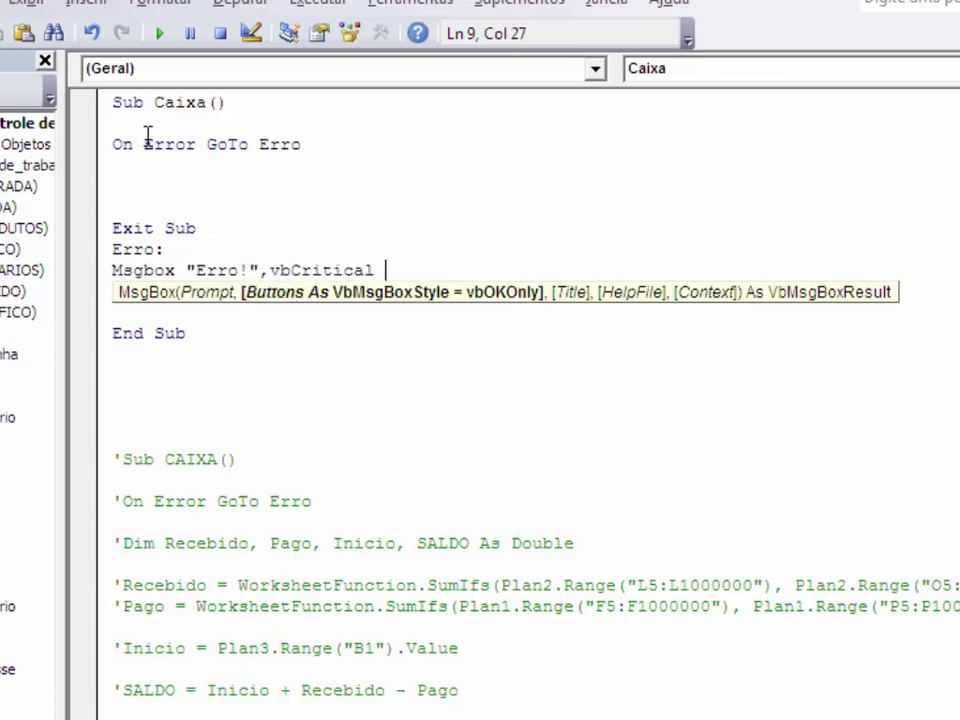
pyautogui.press('BackSpace')
pyautogui.write(', ')
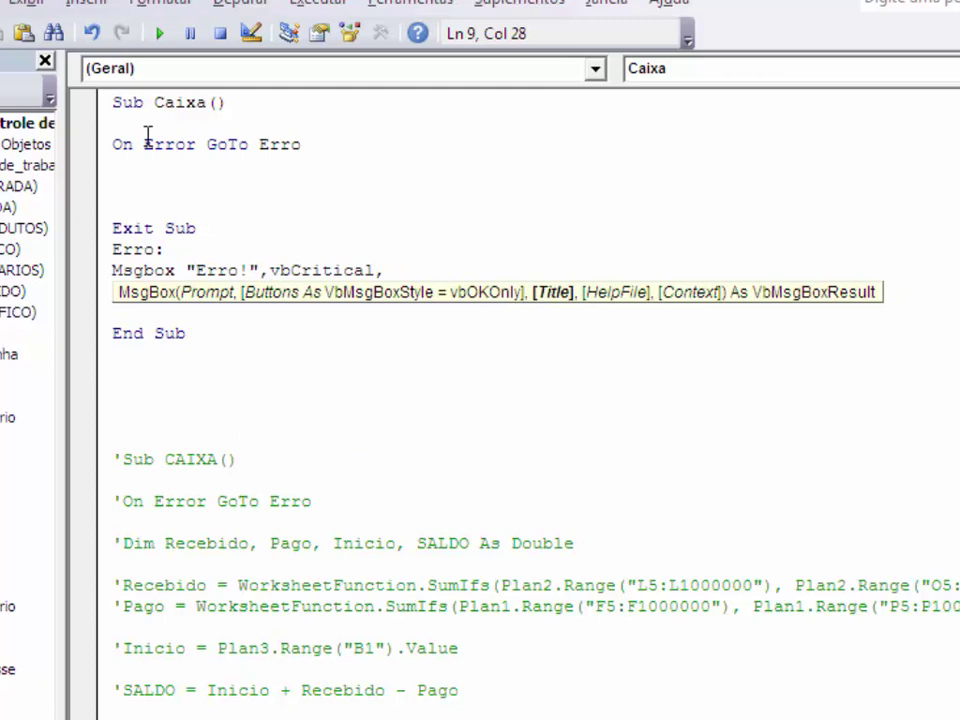
pyautogui.write('"CAI')
pyautogui.write('XA"')
pyautogui.press('Return')
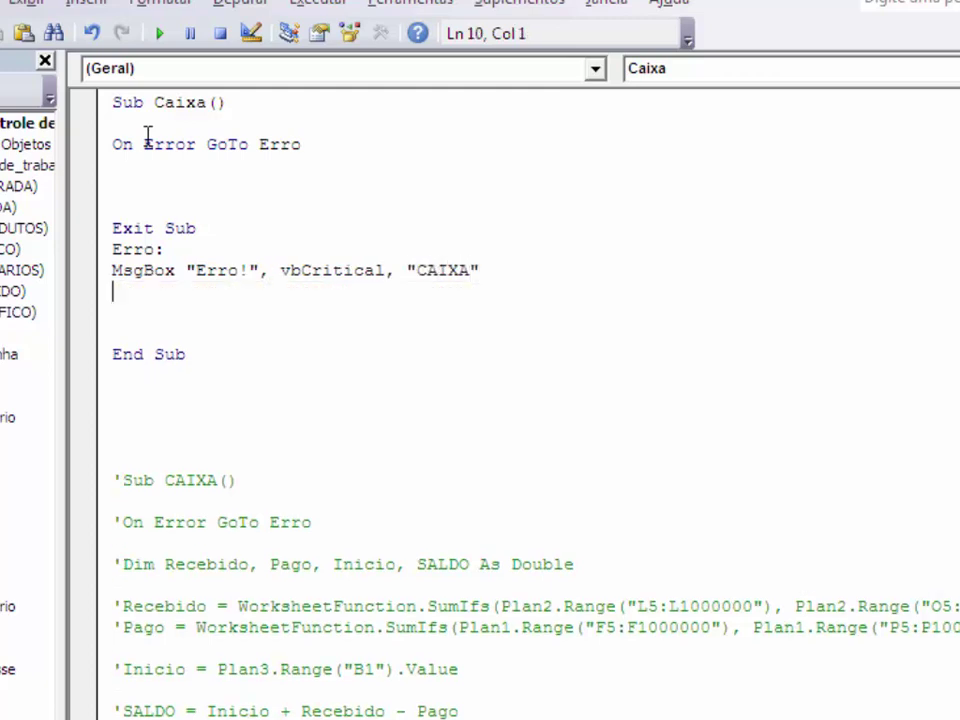
# Add Dim Recebido, Pago, Inicio, SALDO As Double, then start a Recebido line below
pyautogui.click(133, 183)
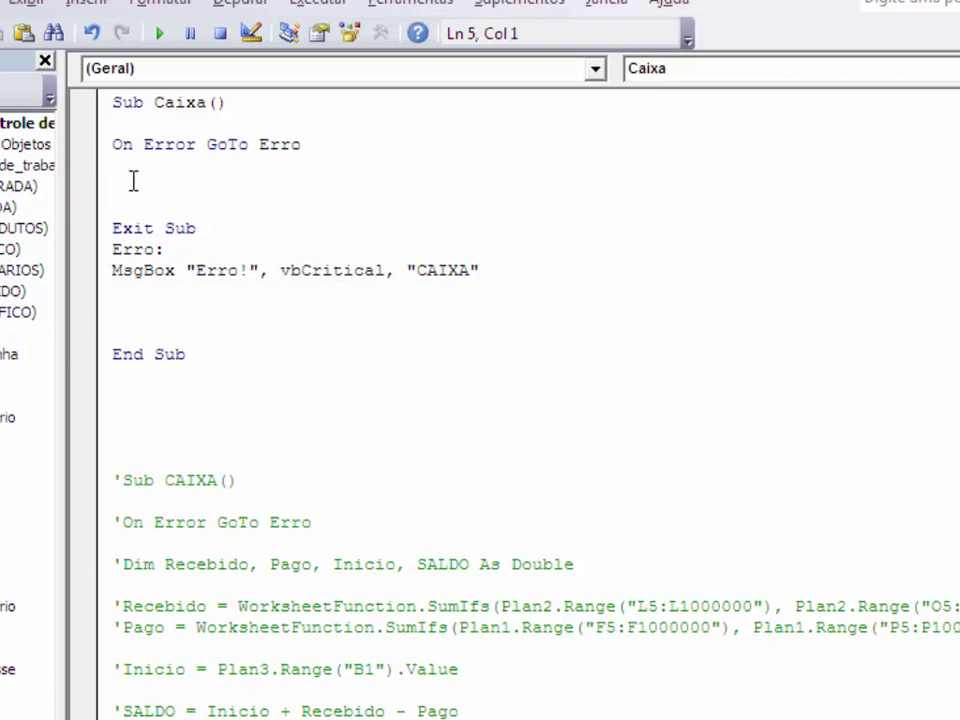
pyautogui.press('Return')
pyautogui.press('Return')
pyautogui.scroll(-1, 133, 183)
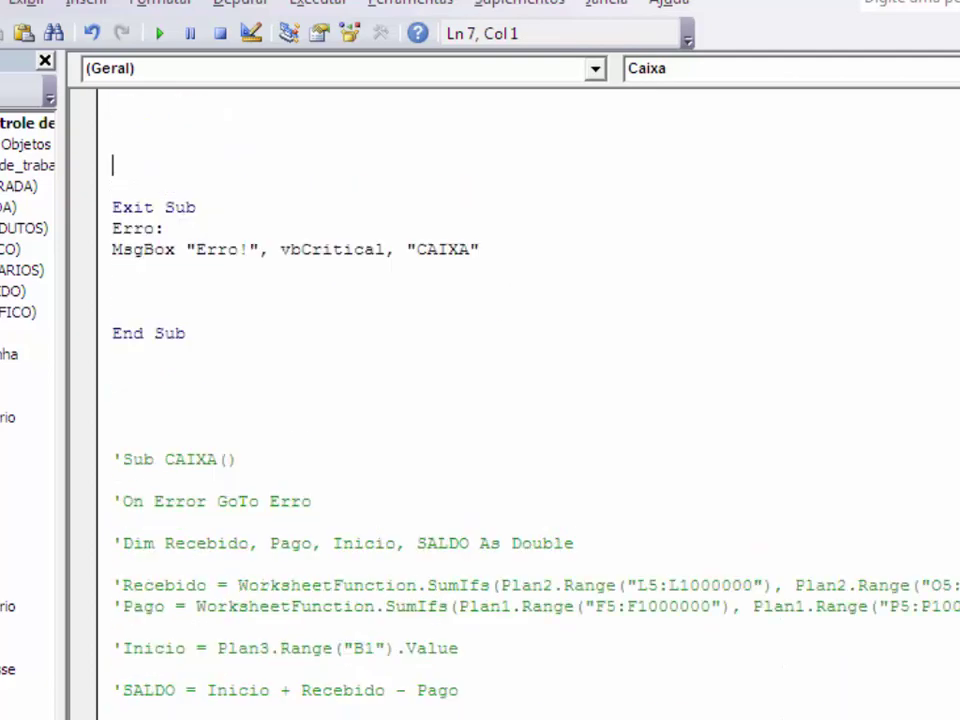
pyautogui.scroll(1, 133, 183)
pyautogui.click(131, 183)
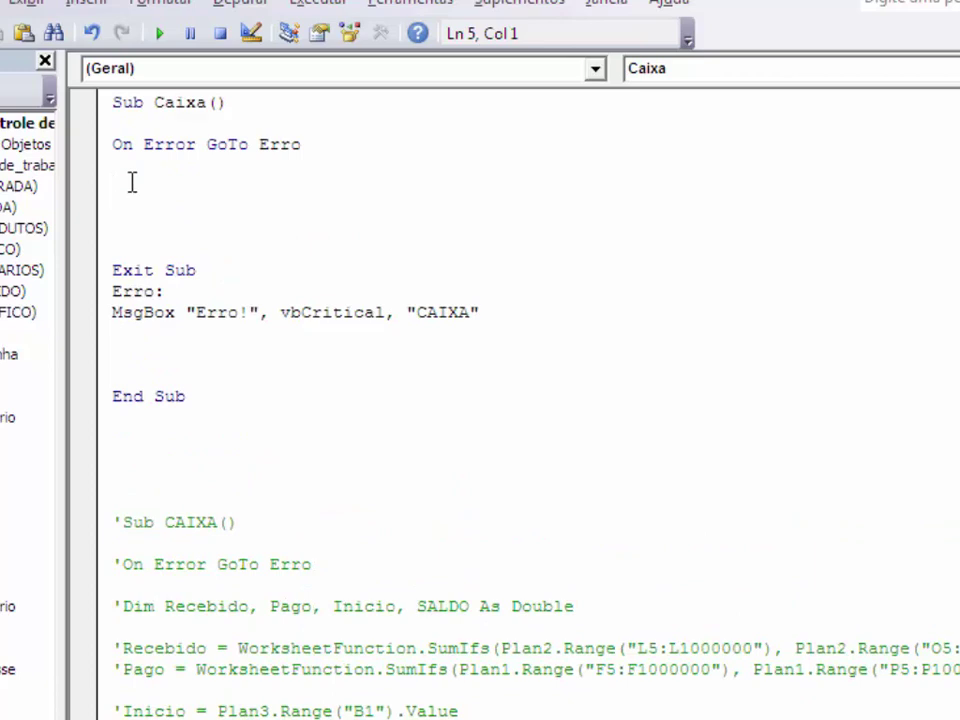
pyautogui.write('D')
pyautogui.write('im Recebi')
pyautogui.write('do')
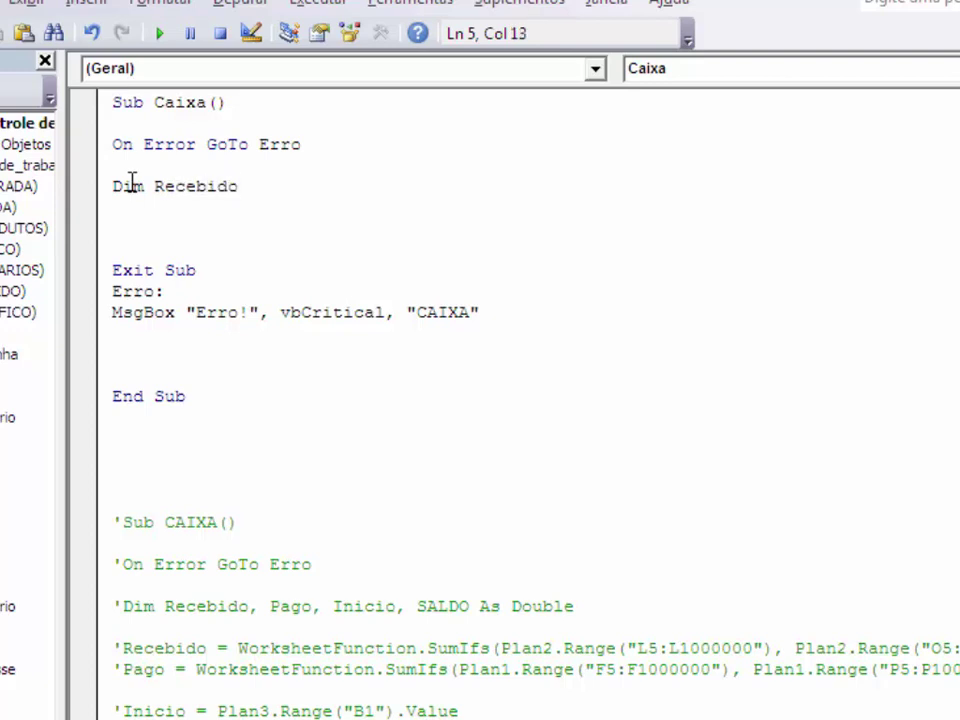
pyautogui.write(', P')
pyautogui.write('ago')
pyautogui.write(', Inici')
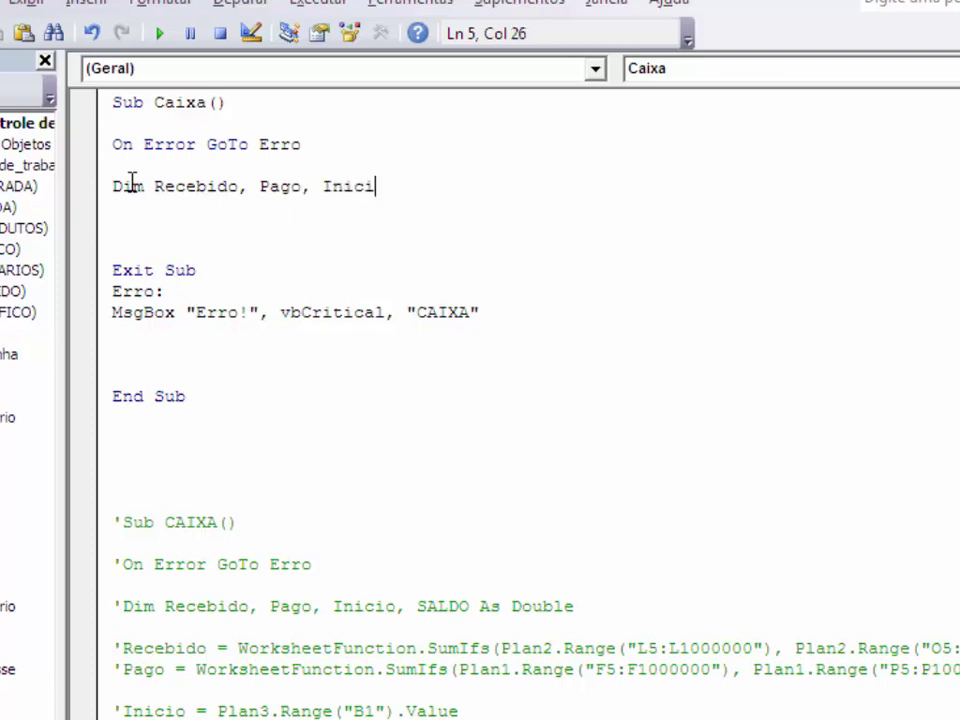
pyautogui.write('o, ')
pyautogui.write('SALDO ')
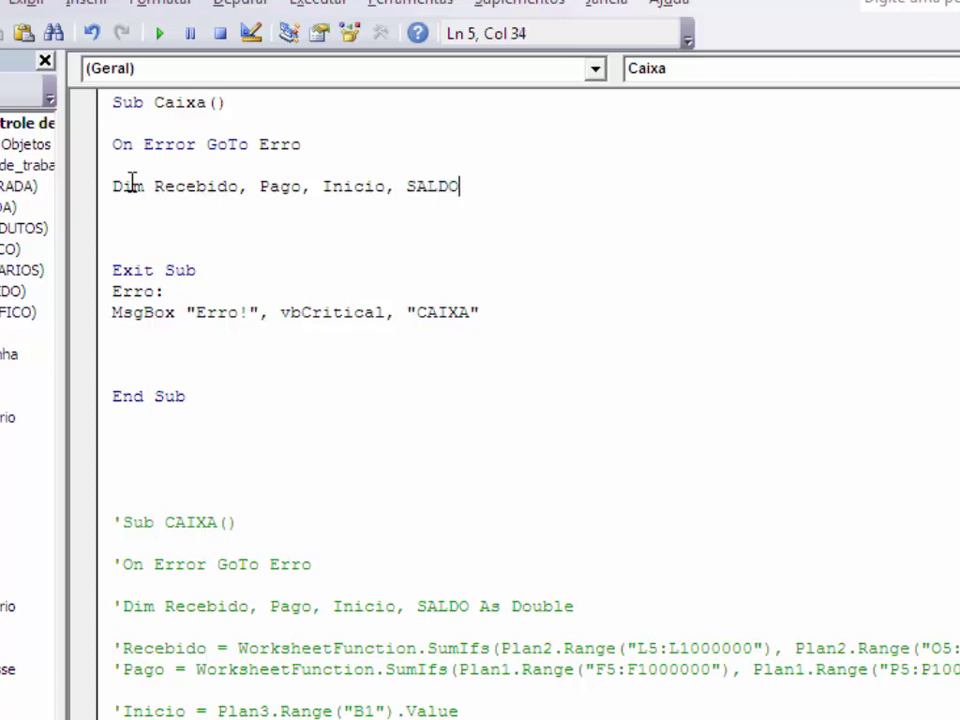
pyautogui.write('AS DOU')
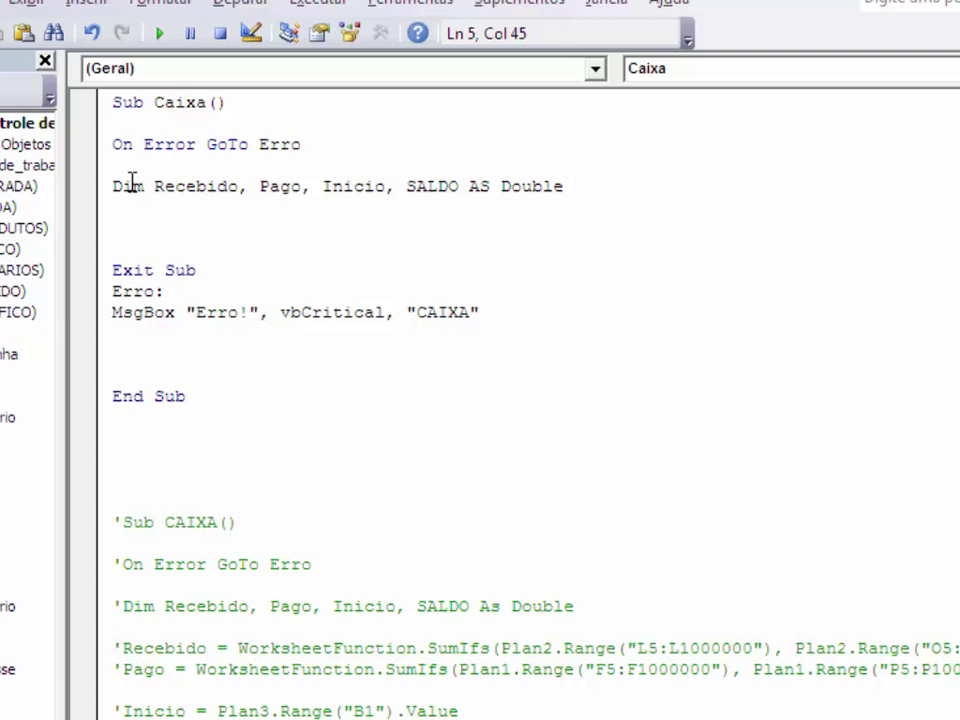
pyautogui.press('Return')
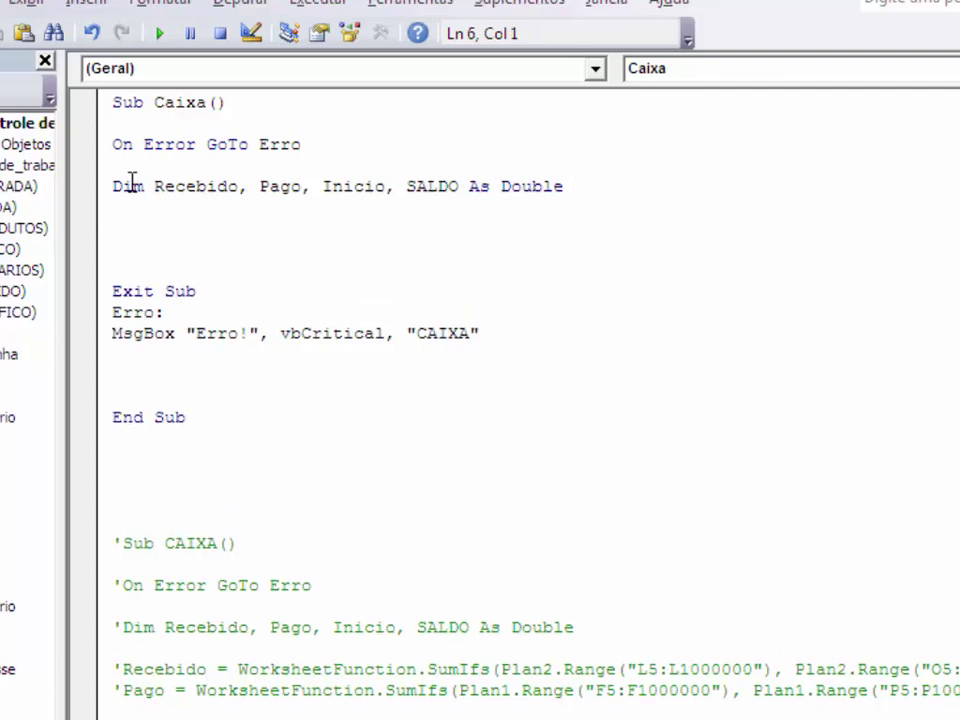
pyautogui.press('Return')
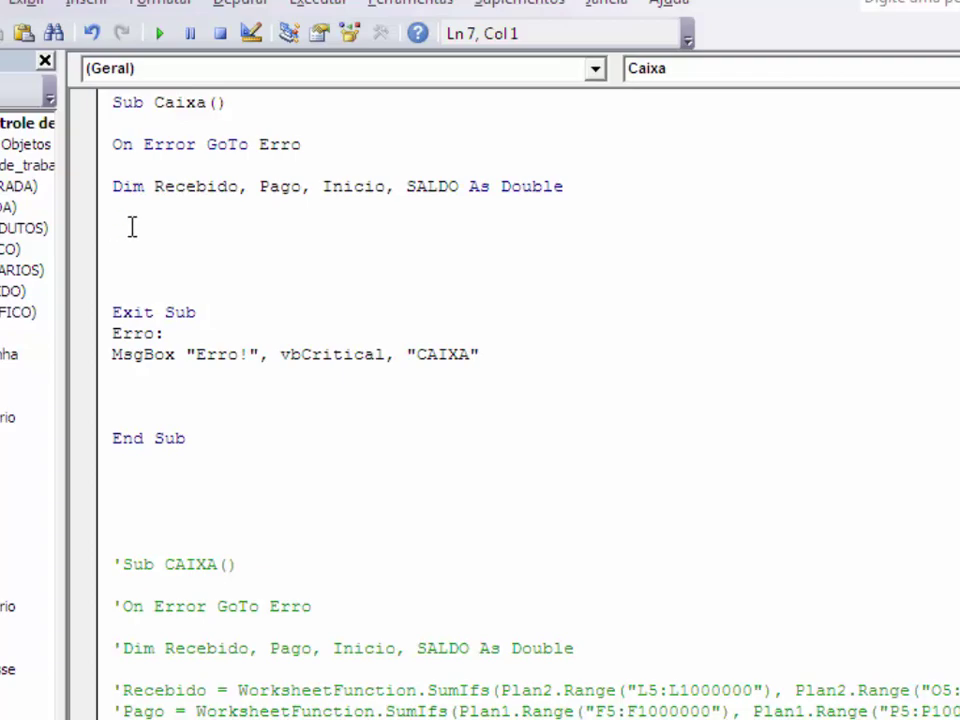
pyautogui.write('Rec')
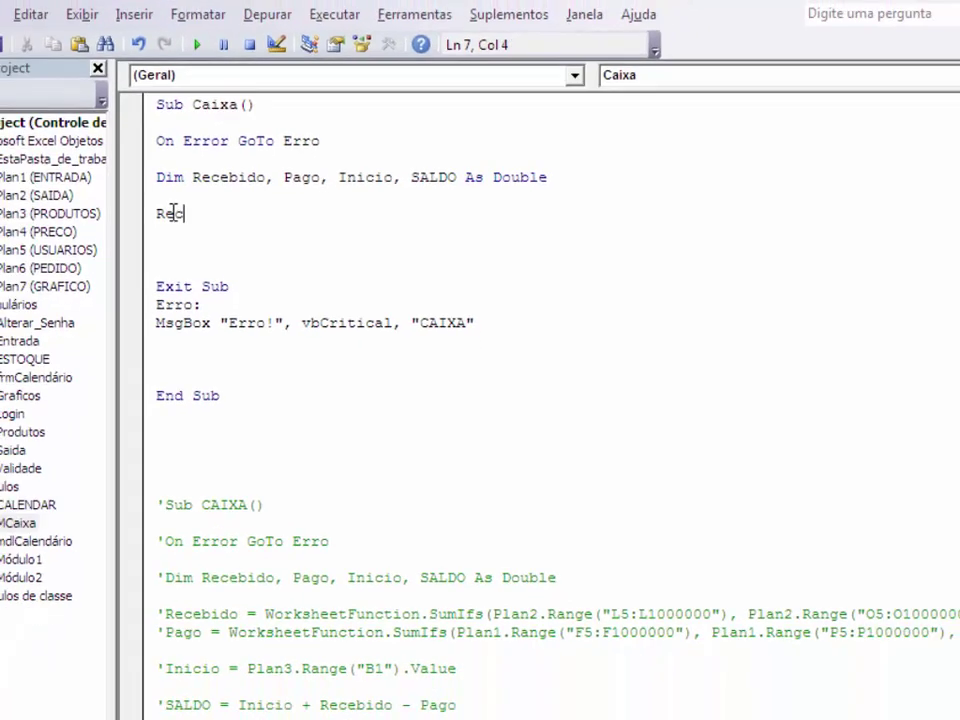
pyautogui.write('eb')
pyautogui.write('ido')
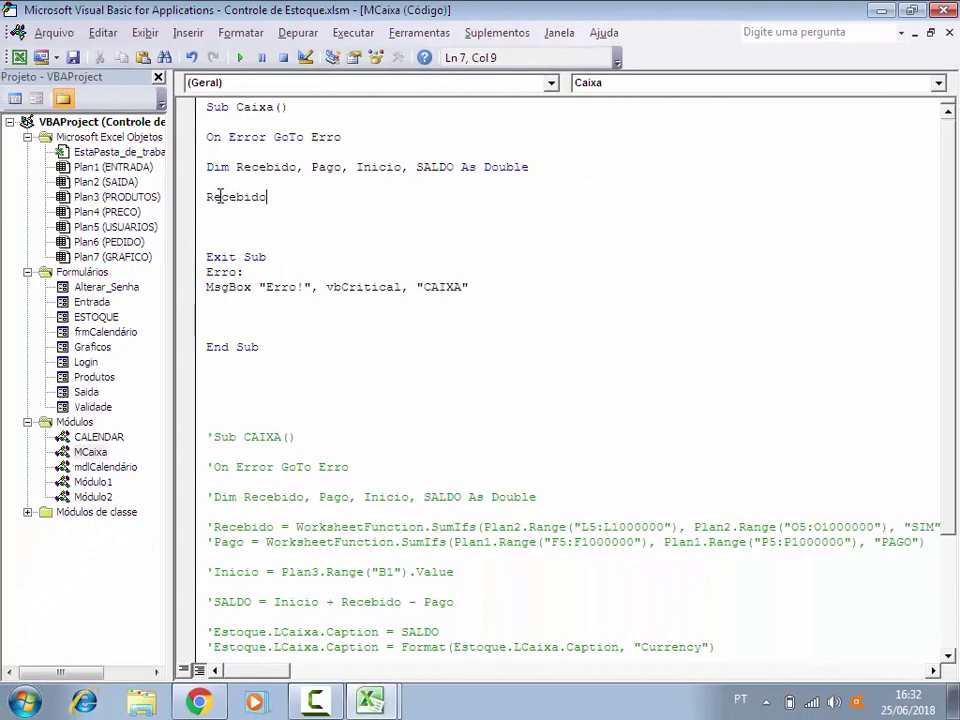
pyautogui.click(18, 58)
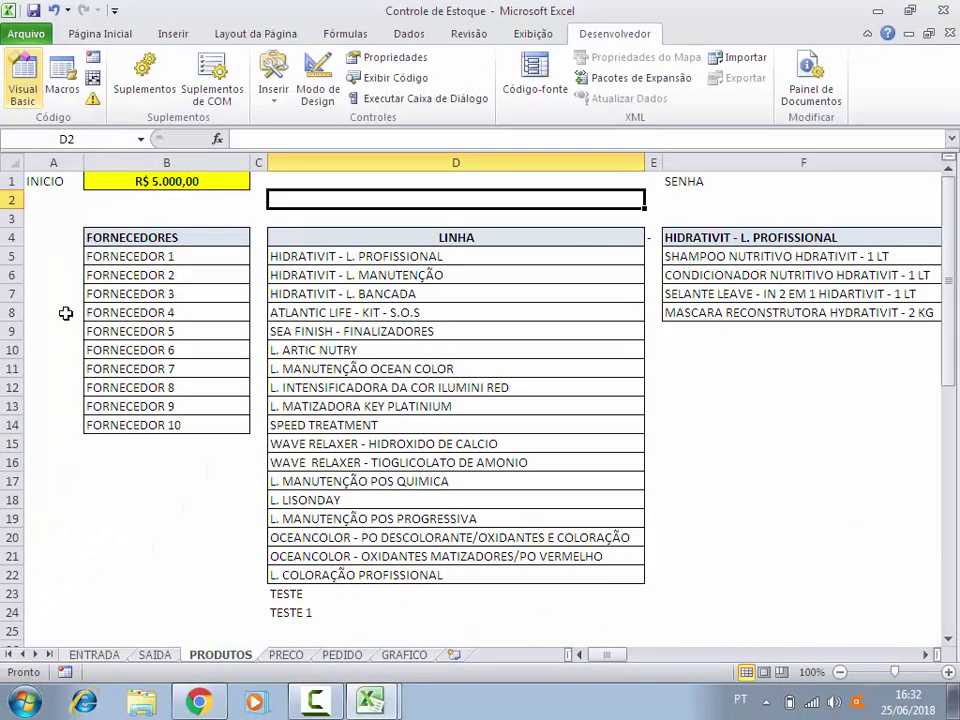
pyautogui.click(158, 655)
pyautogui.moveTo(647, 656); pyautogui.dragTo(830, 650)
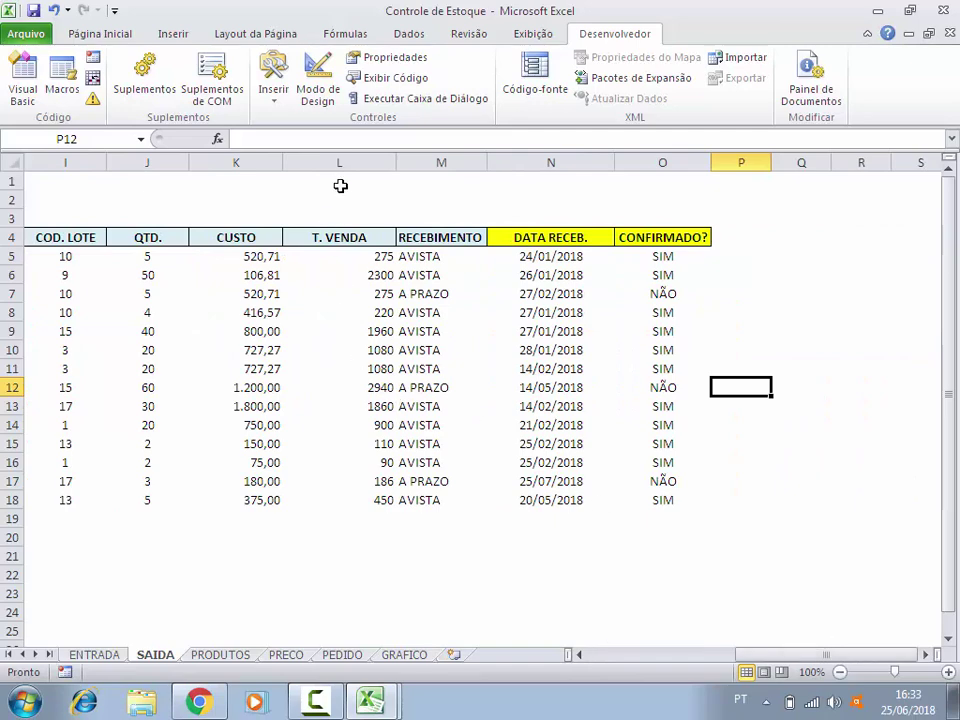
pyautogui.click(349, 161)
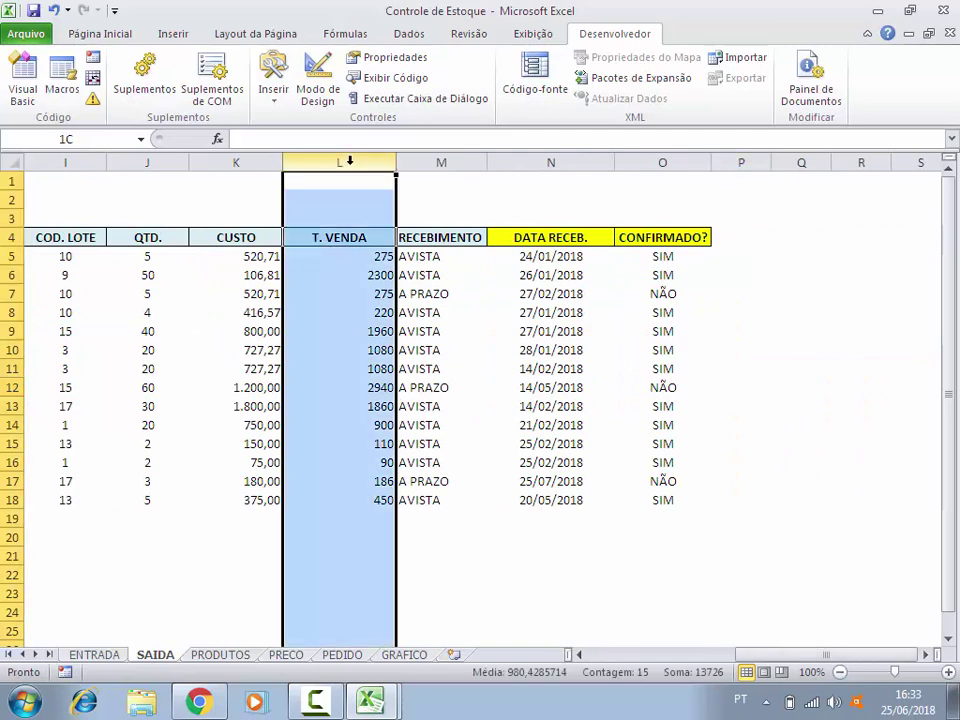
pyautogui.click(676, 160)
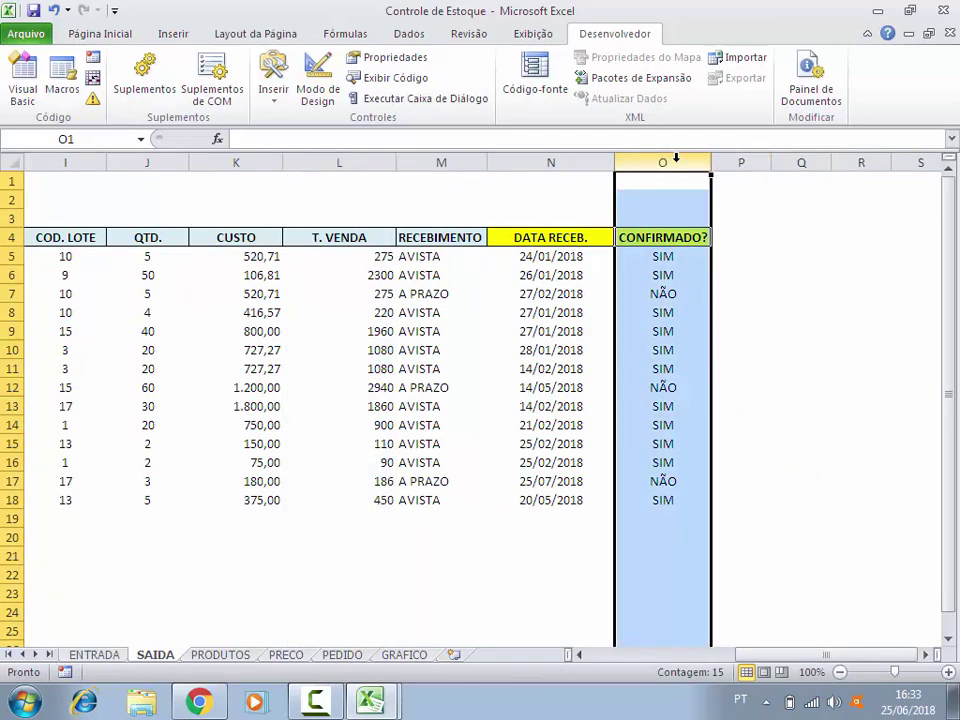
pyautogui.click(370, 700)
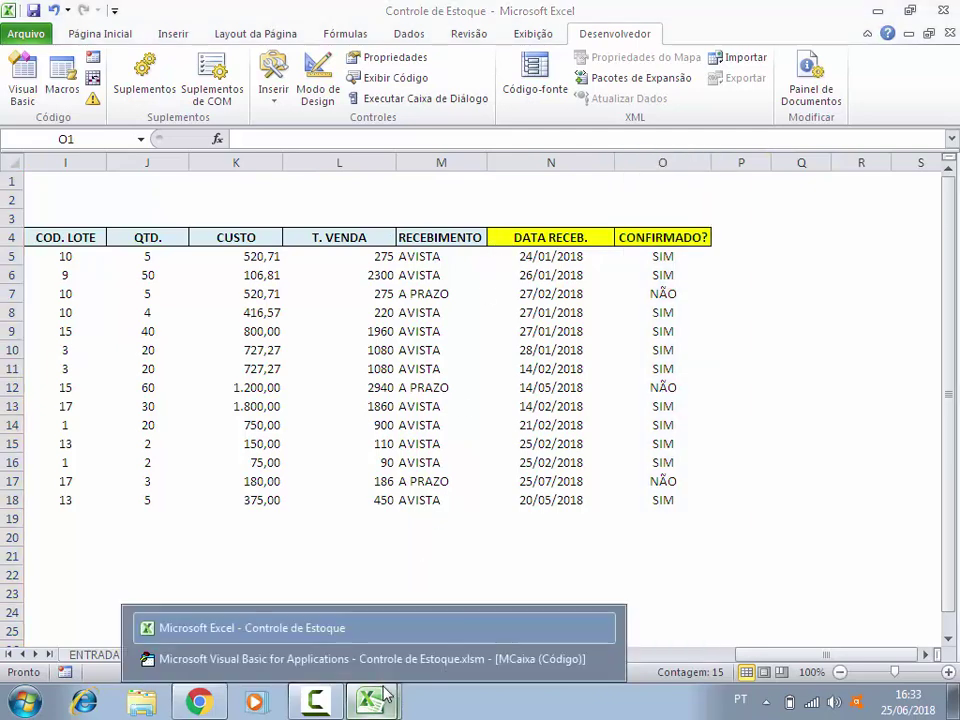
pyautogui.click(370, 665)
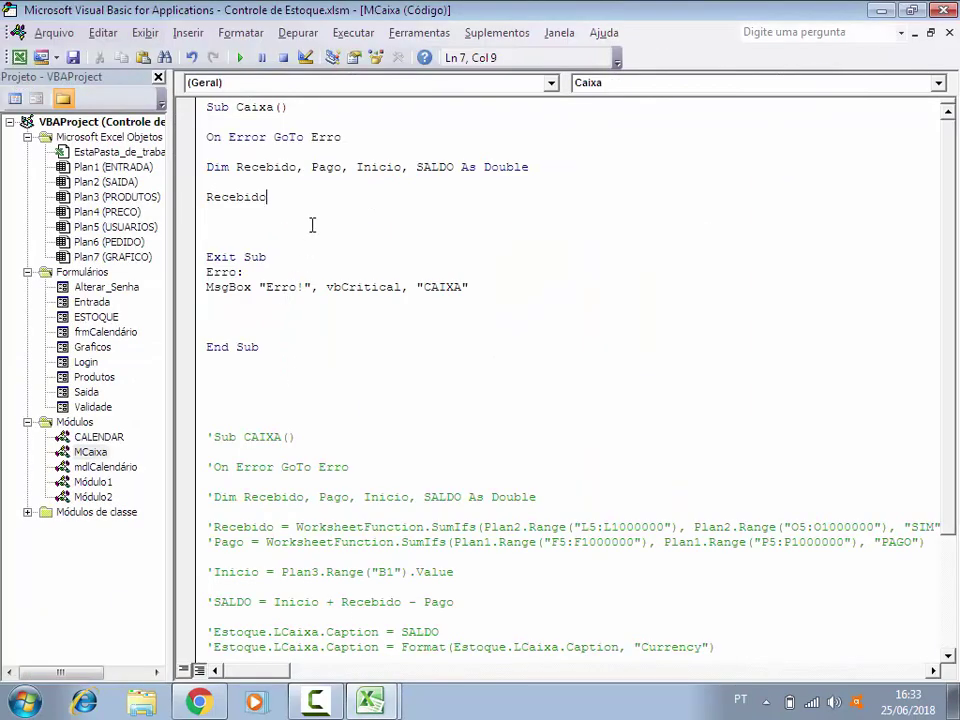
# Begin the Recebido assignment as = WorksheetFunction.SumIfs(Plan2.Range("
pyautogui.write('= ')
pyautogui.write('Workshe')
pyautogui.write('etFu')
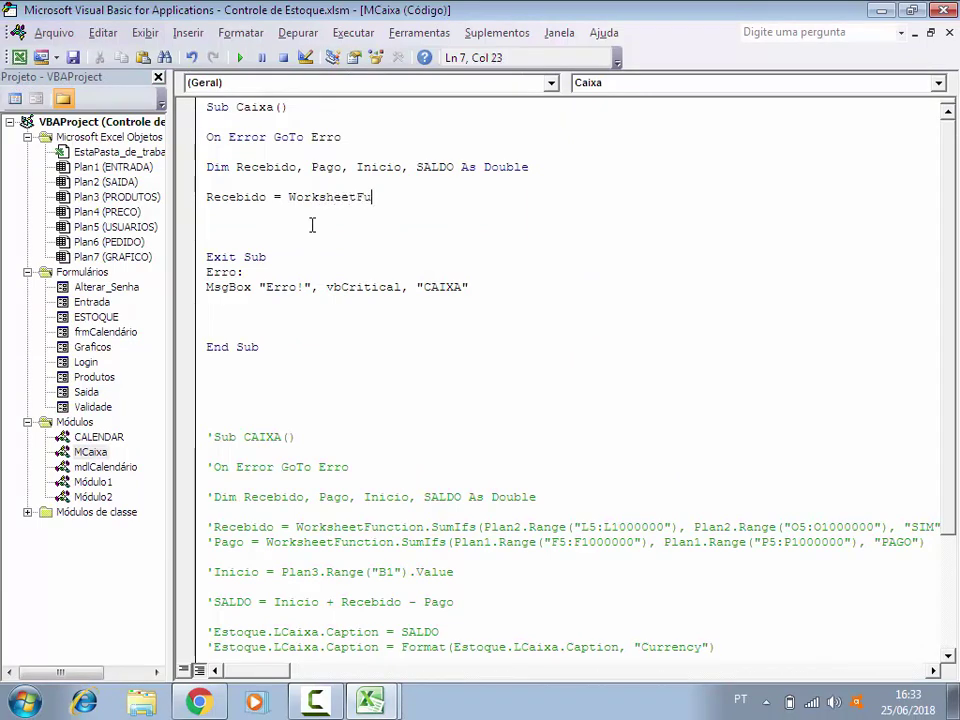
pyautogui.write('nction.')
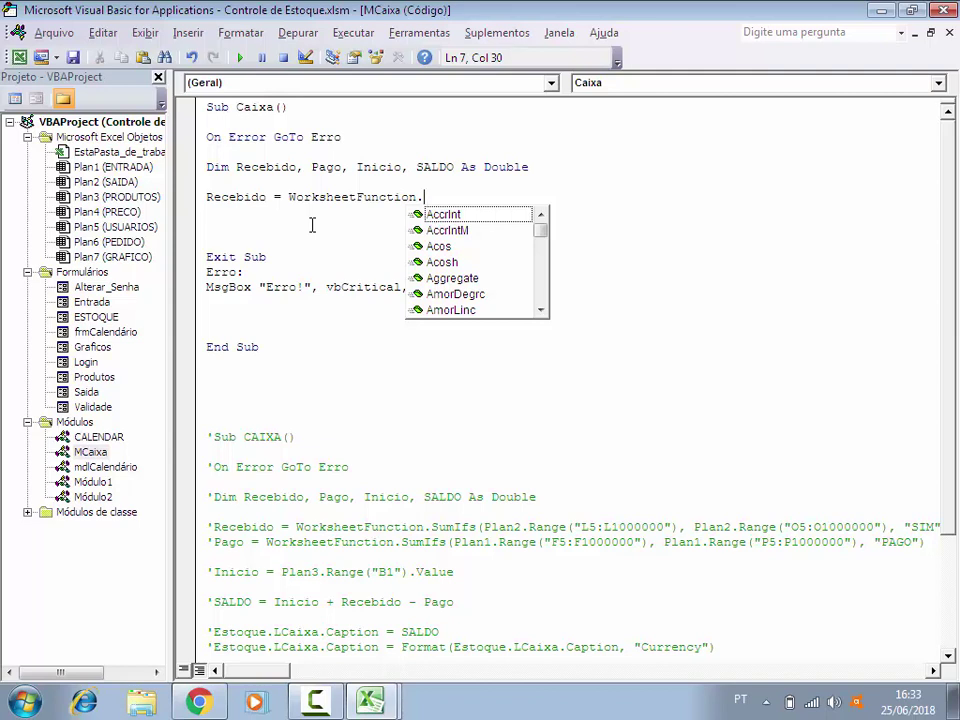
pyautogui.write('sumi')
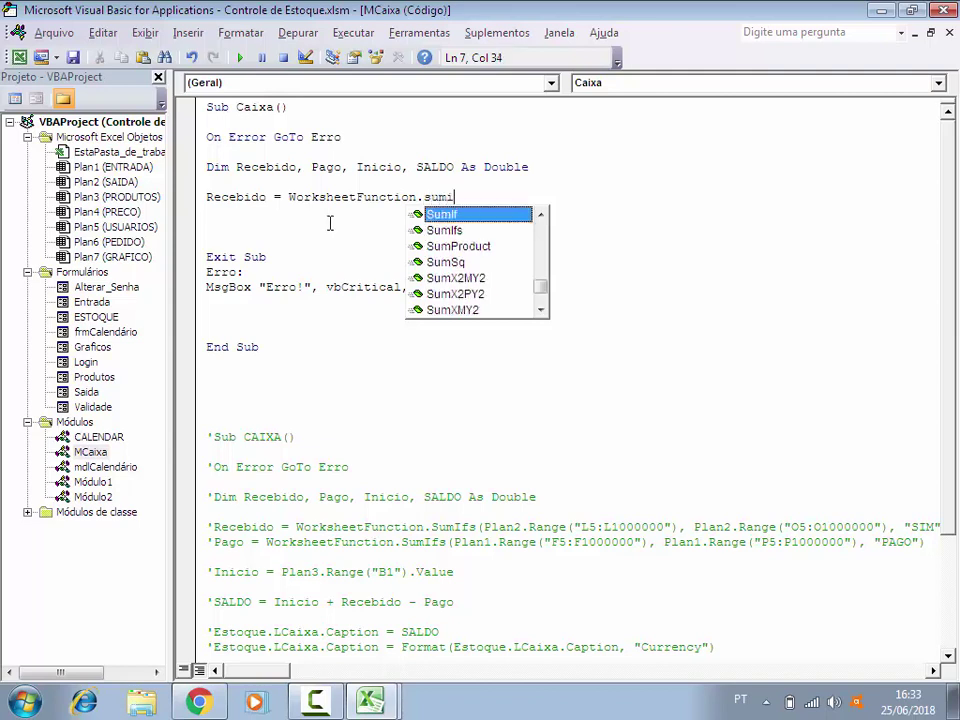
pyautogui.doubleClick(455, 230)
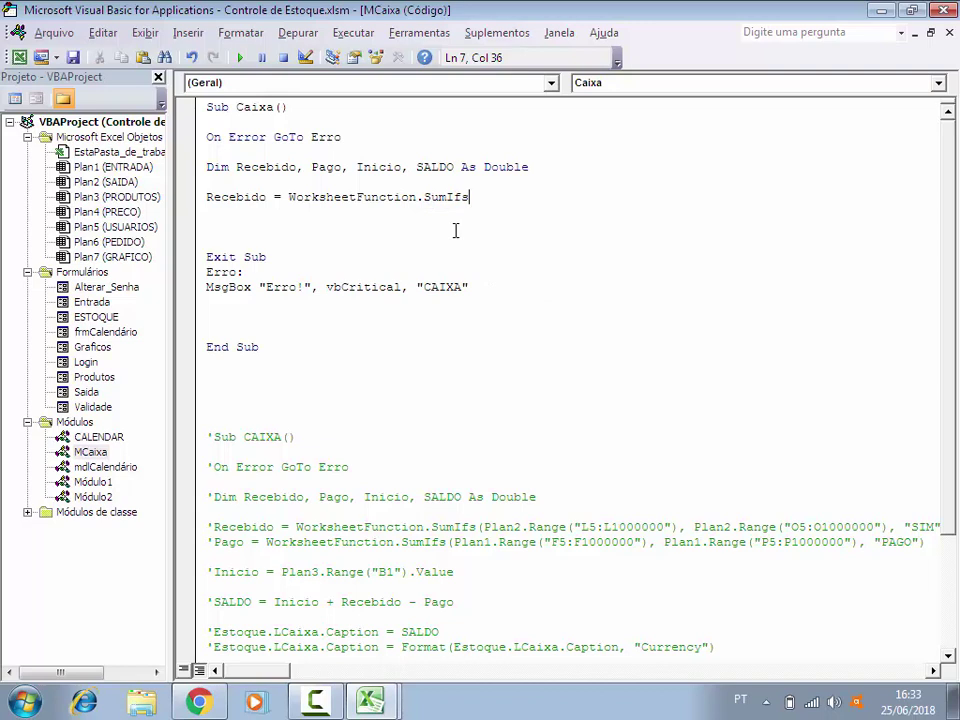
pyautogui.write('(')
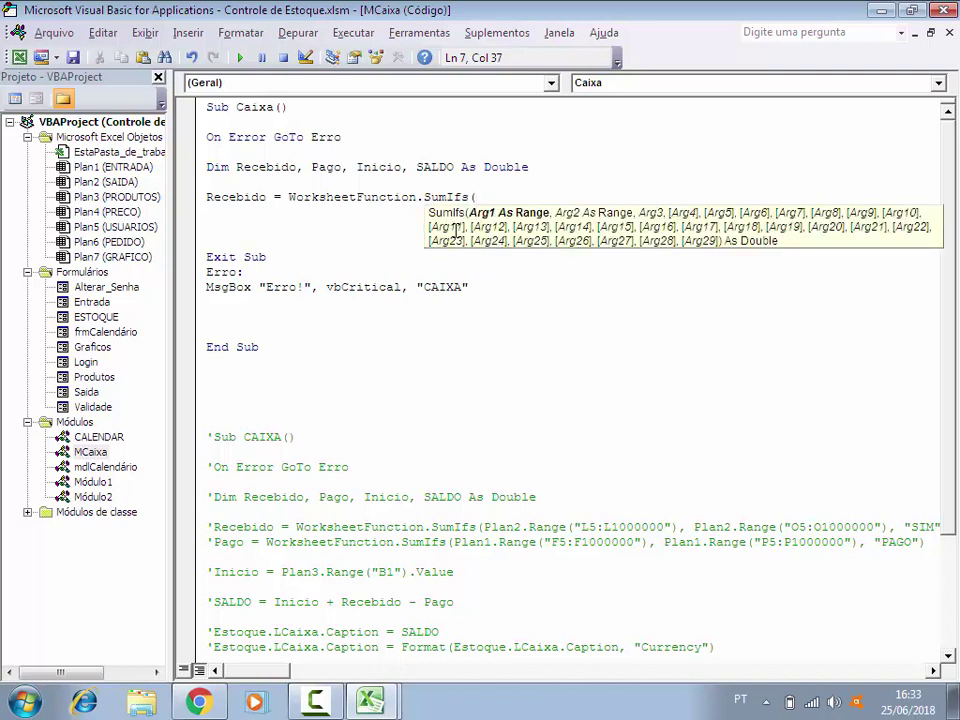
pyautogui.write('Pla')
pyautogui.write('n2.')
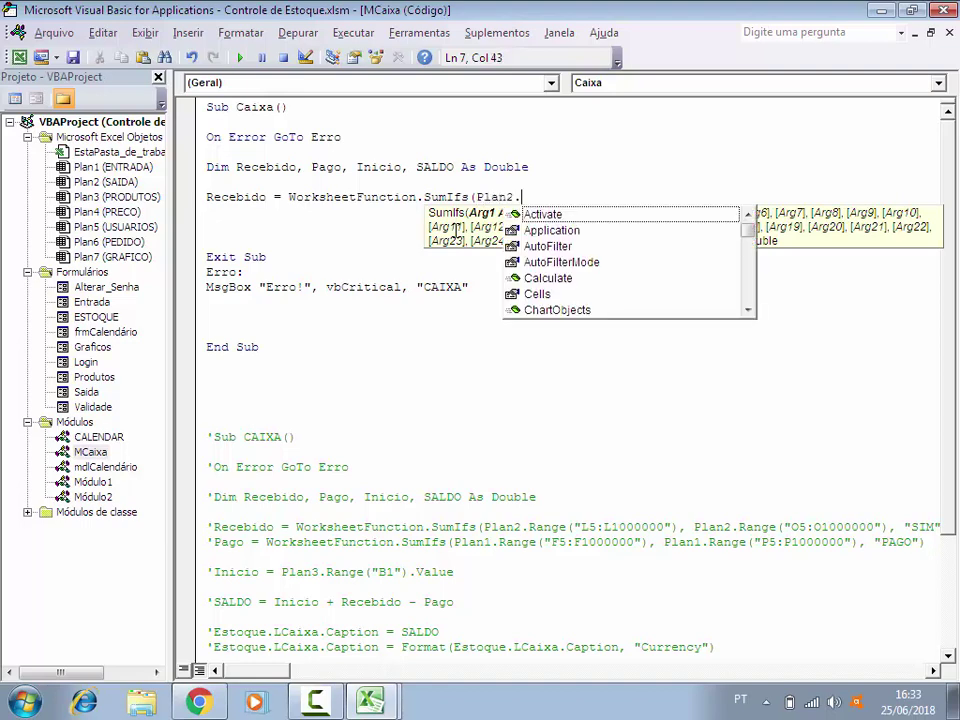
pyautogui.write('ran ')
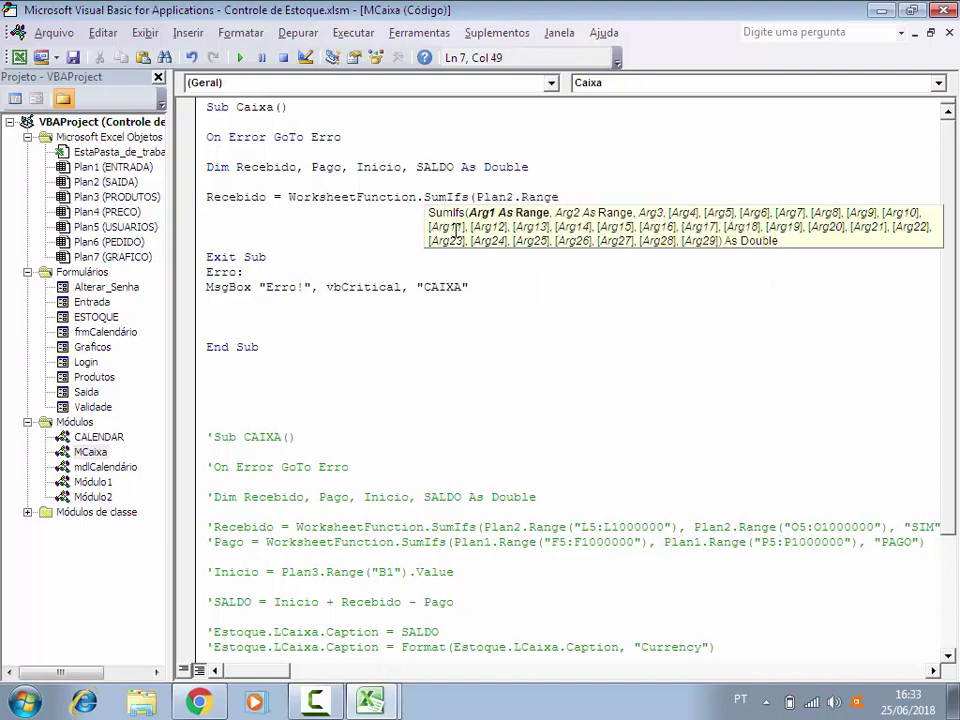
pyautogui.write('("')
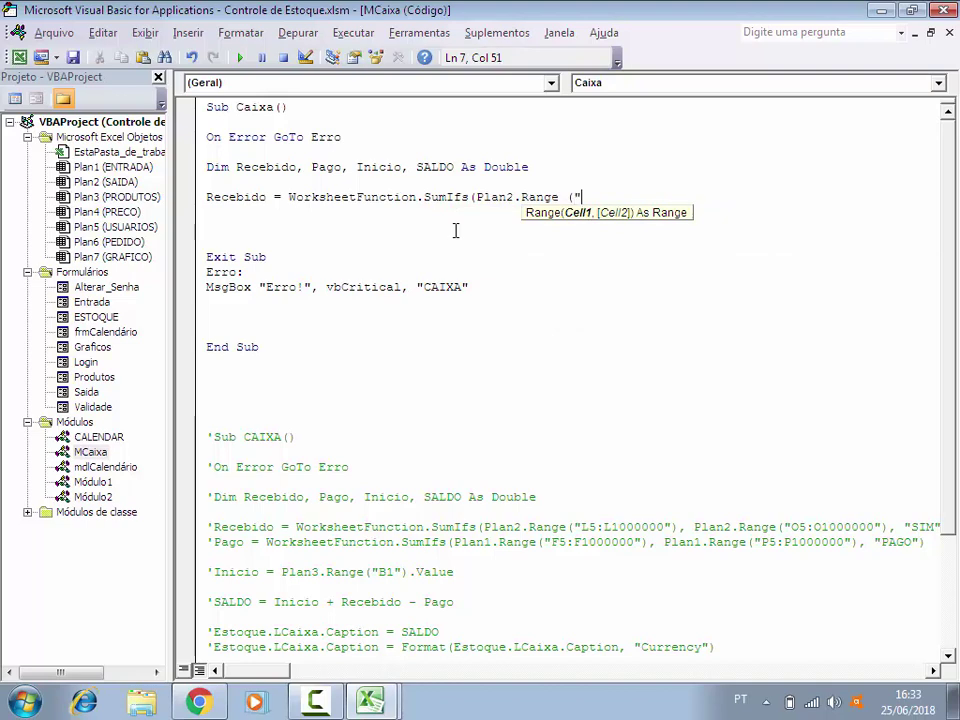
# After confirming SAIDA sale totals start at L5, enter the sum range L5:L1000000
pyautogui.click(13, 56)
pyautogui.click(343, 160)
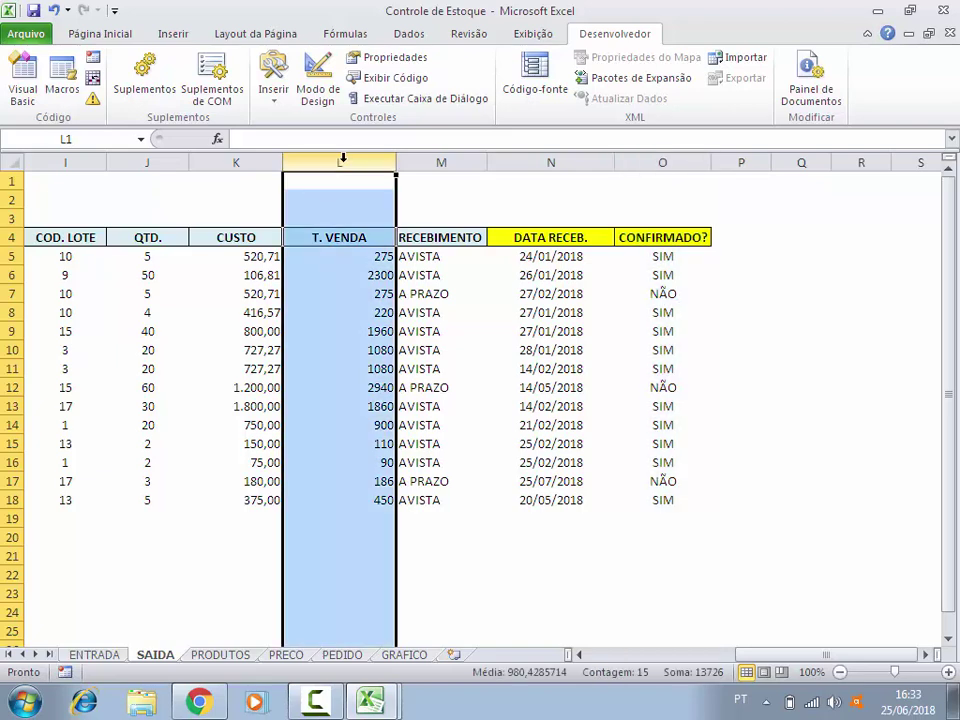
pyautogui.click(373, 257)
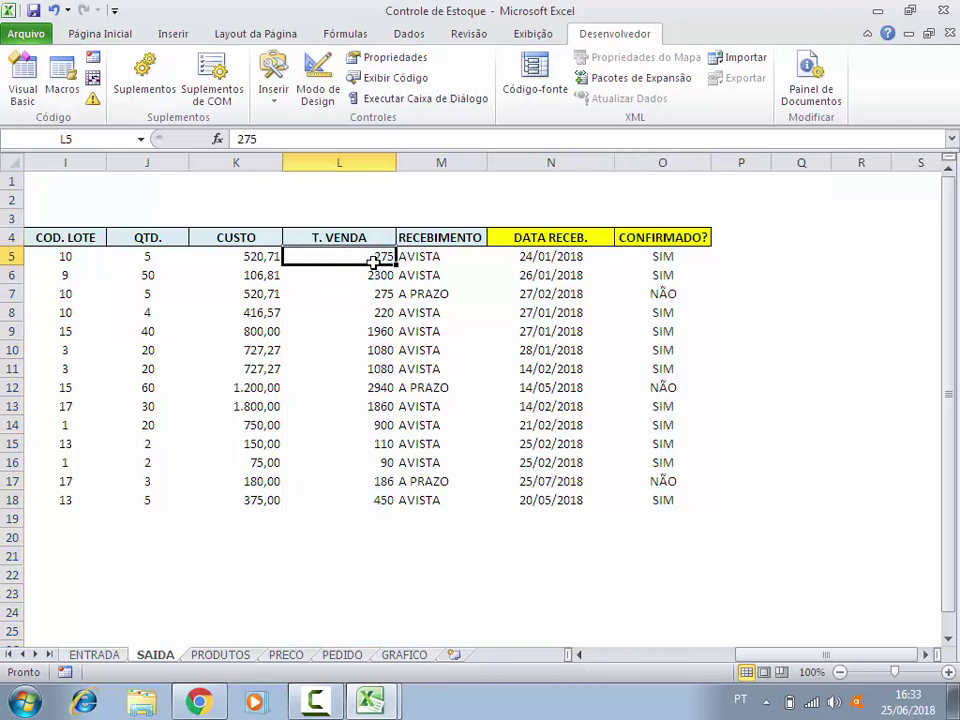
pyautogui.moveTo(378, 702)
pyautogui.click(375, 662)
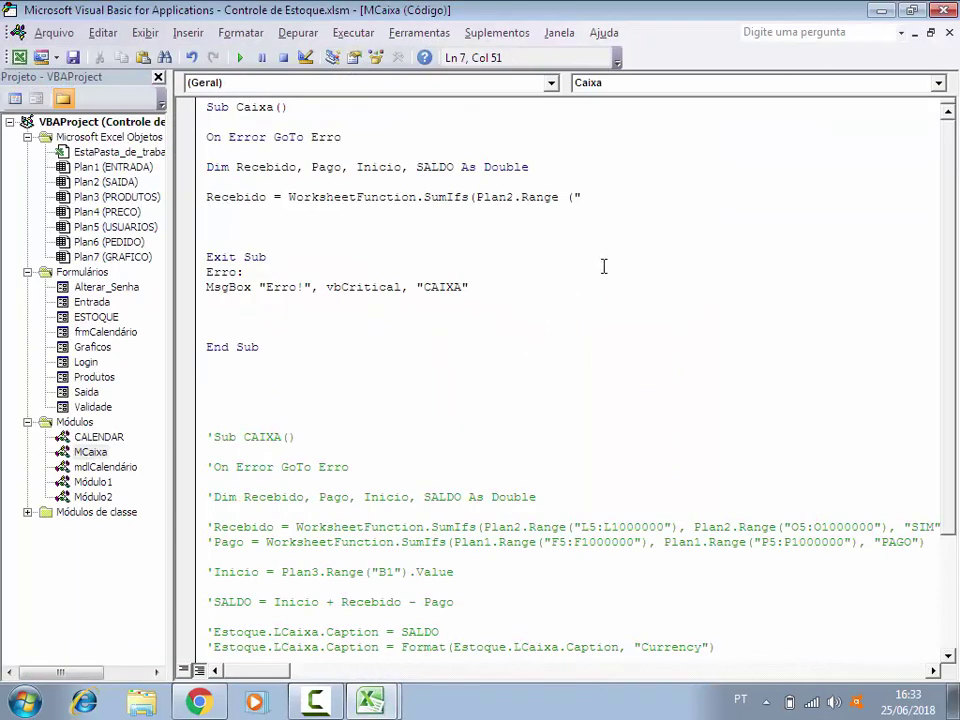
pyautogui.write('L5:')
pyautogui.write('L10')
pyautogui.write('00000')
pyautogui.write(')')
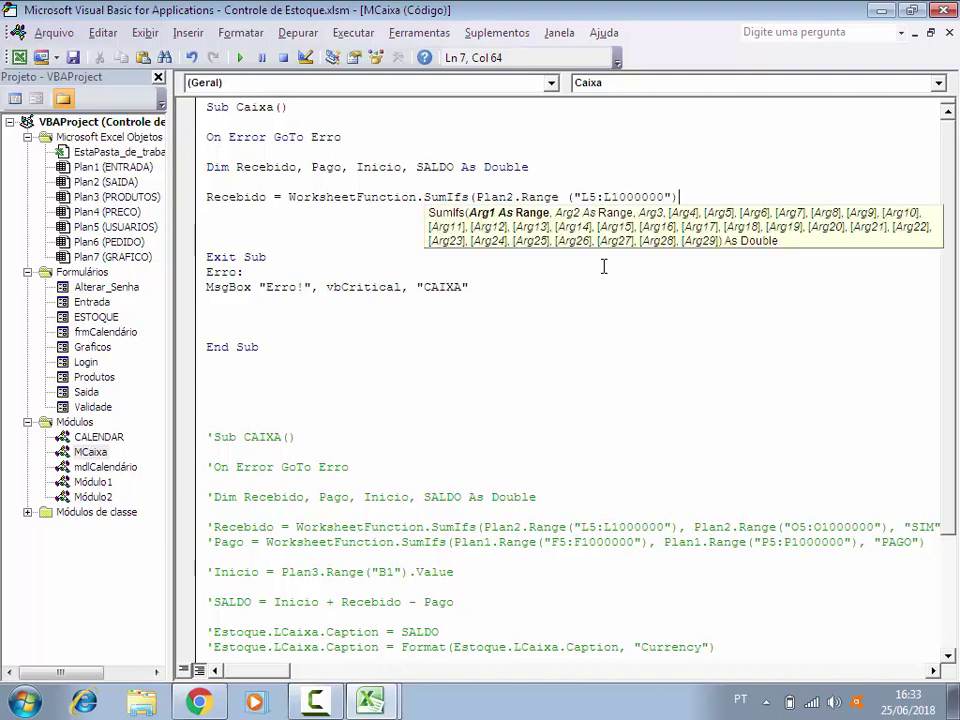
pyautogui.write(', ')
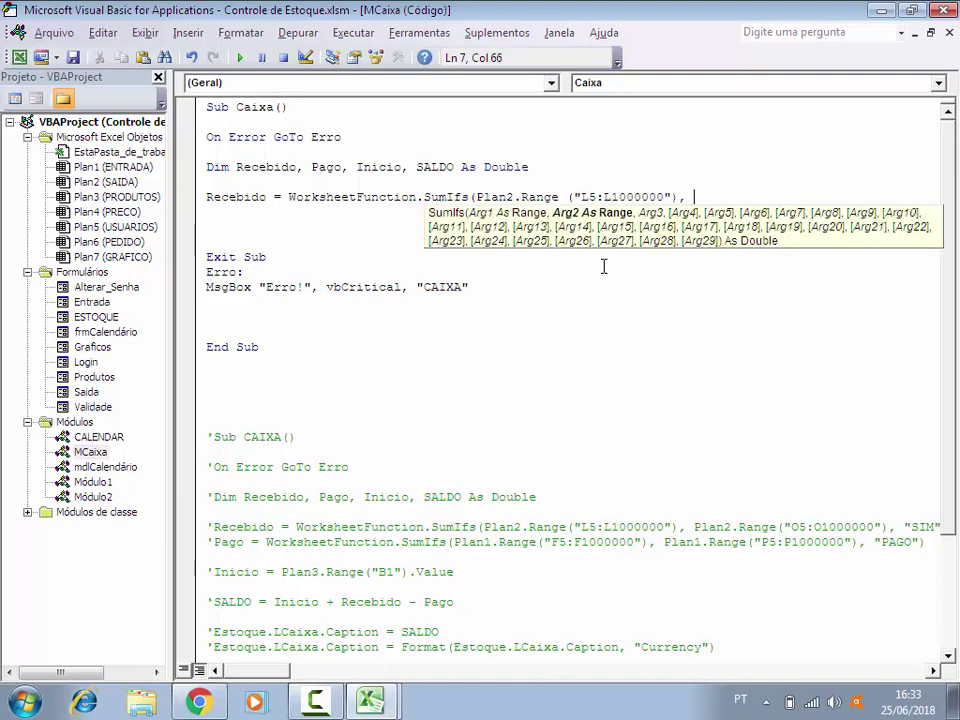
pyautogui.write('Plan')
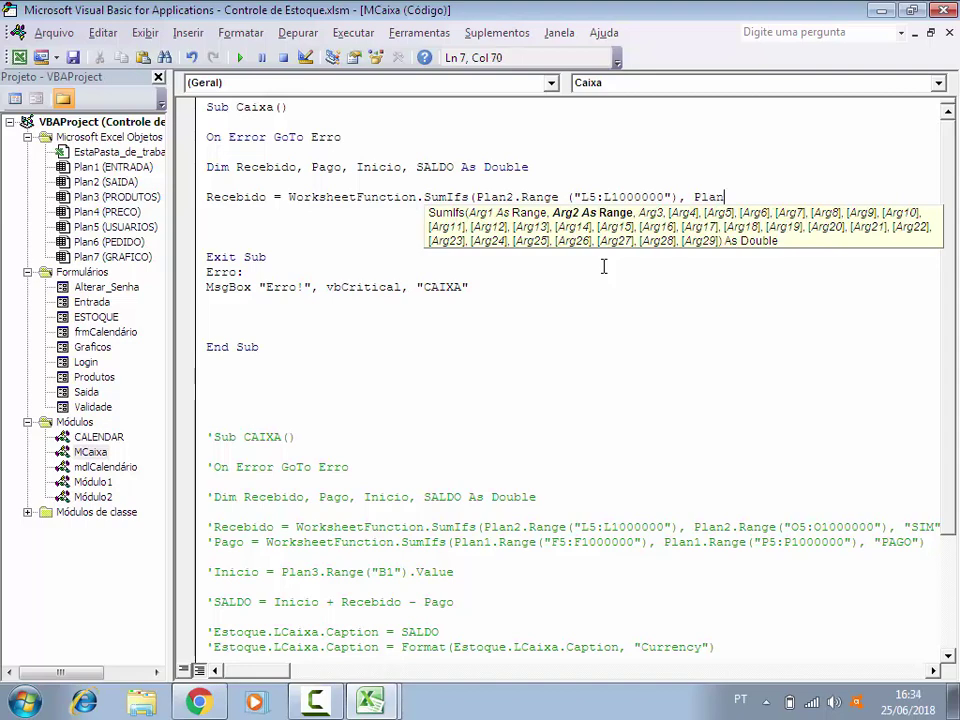
pyautogui.write('2.ra ')
pyautogui.write('("')
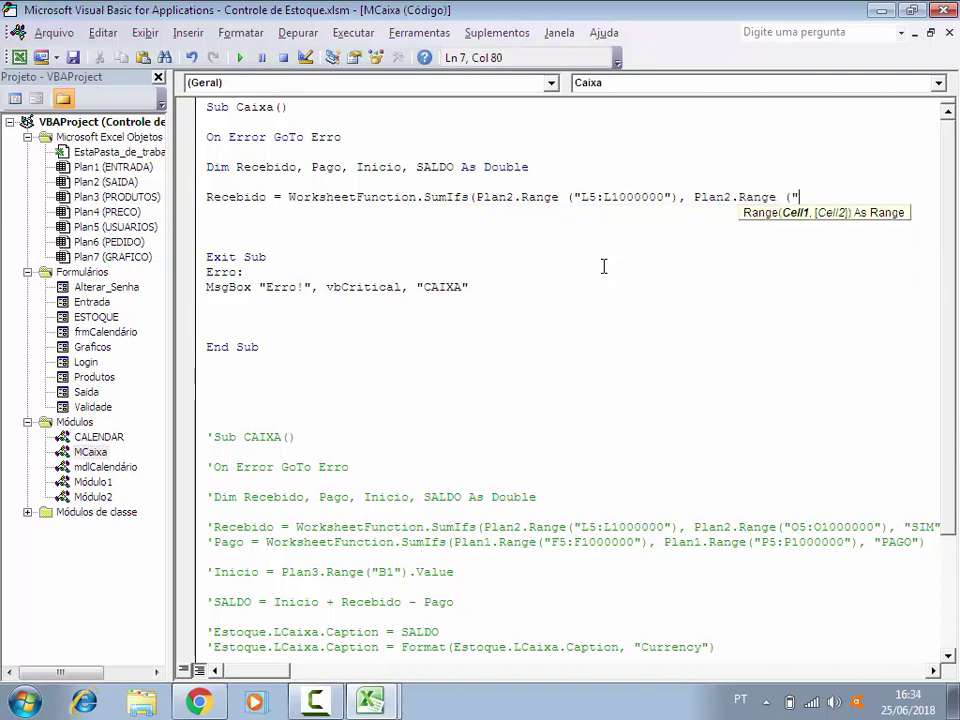
# After checking column O's SIM/NÃO values, finish with criteria range O5:O1000000 equal to "SIM"
pyautogui.click(19, 57)
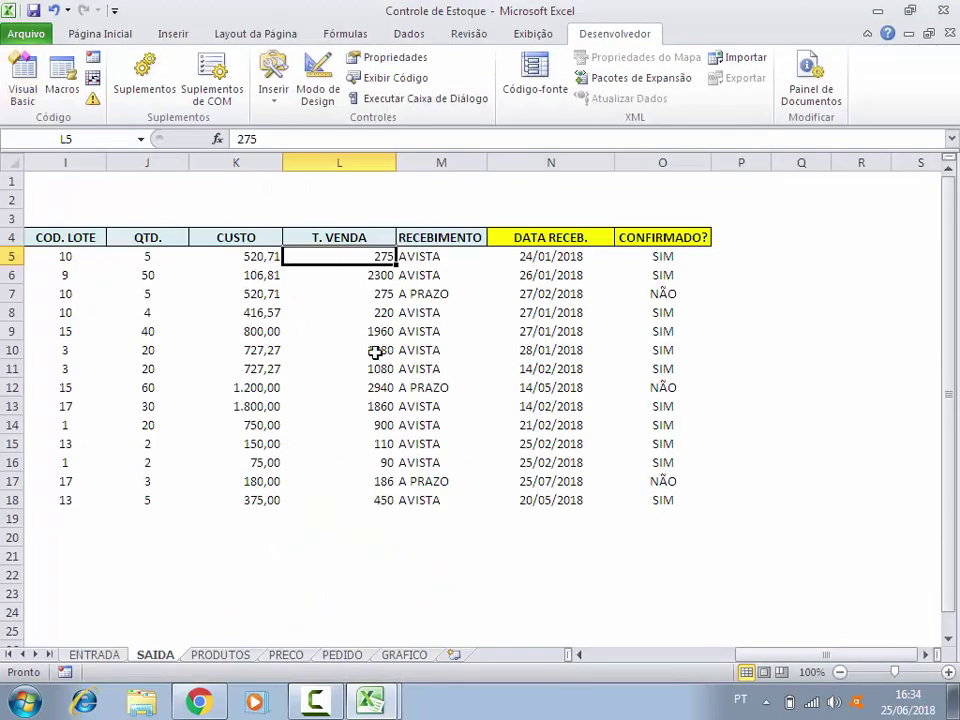
pyautogui.click(670, 256)
pyautogui.click(677, 160)
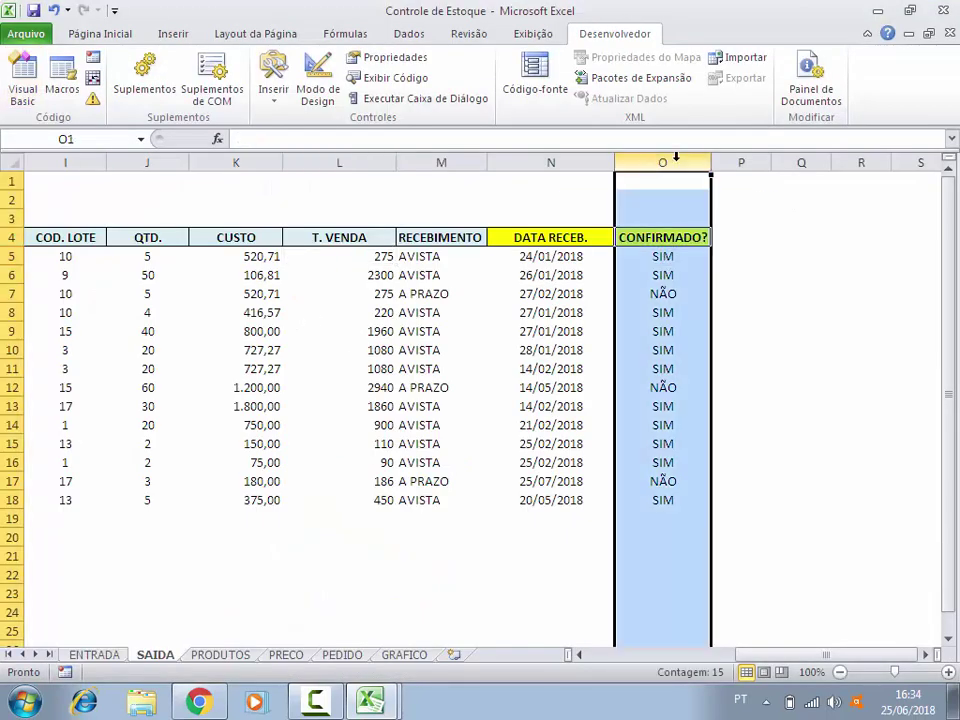
pyautogui.click(669, 256)
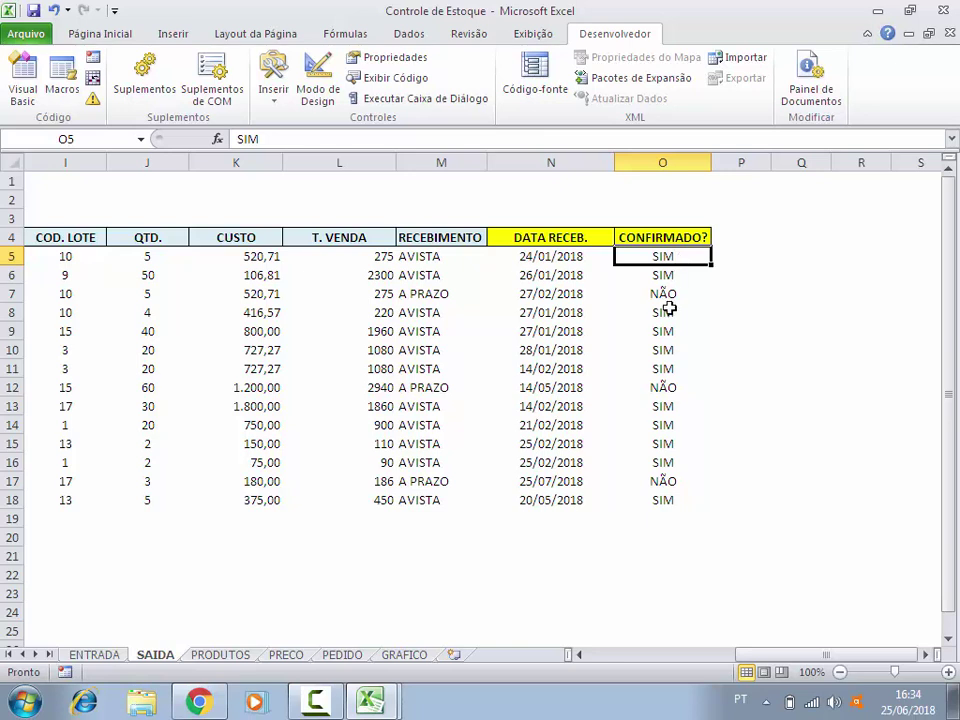
pyautogui.click(671, 295)
pyautogui.click(676, 259)
pyautogui.click(370, 700)
pyautogui.click(377, 664)
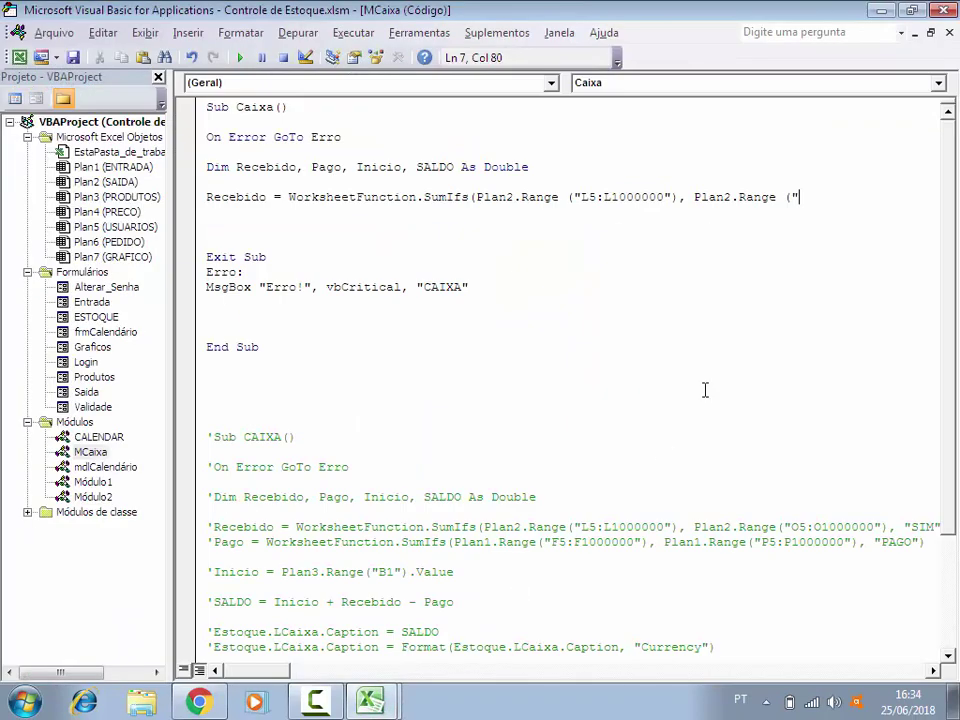
pyautogui.write('O')
pyautogui.write('5')
pyautogui.write(':O10')
pyautogui.write('0')
pyautogui.write('000')
pyautogui.write('0"')
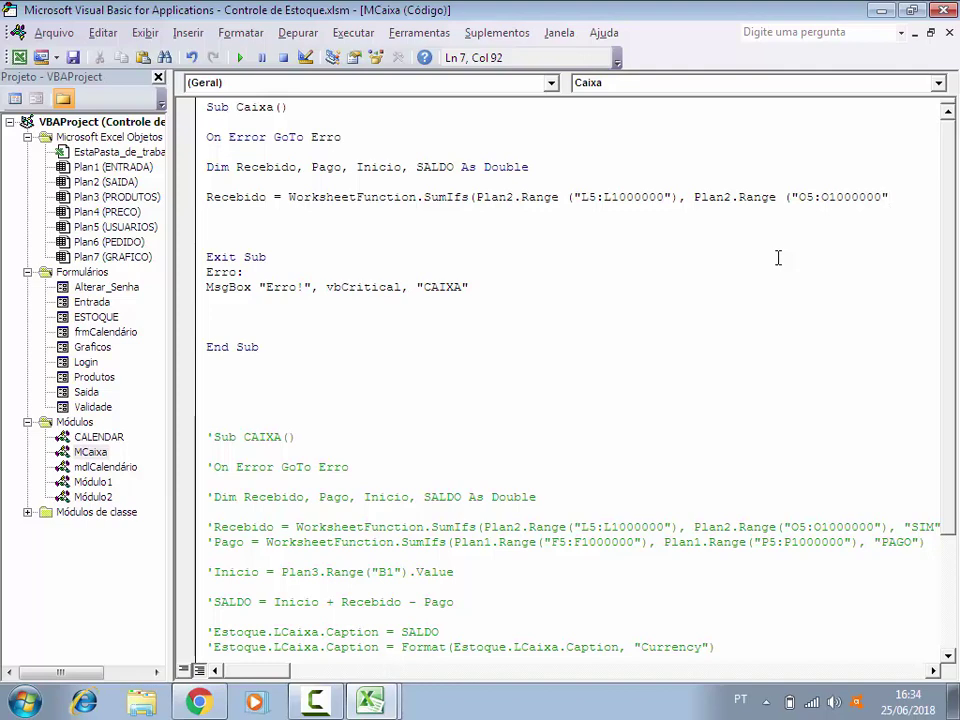
pyautogui.write(')')
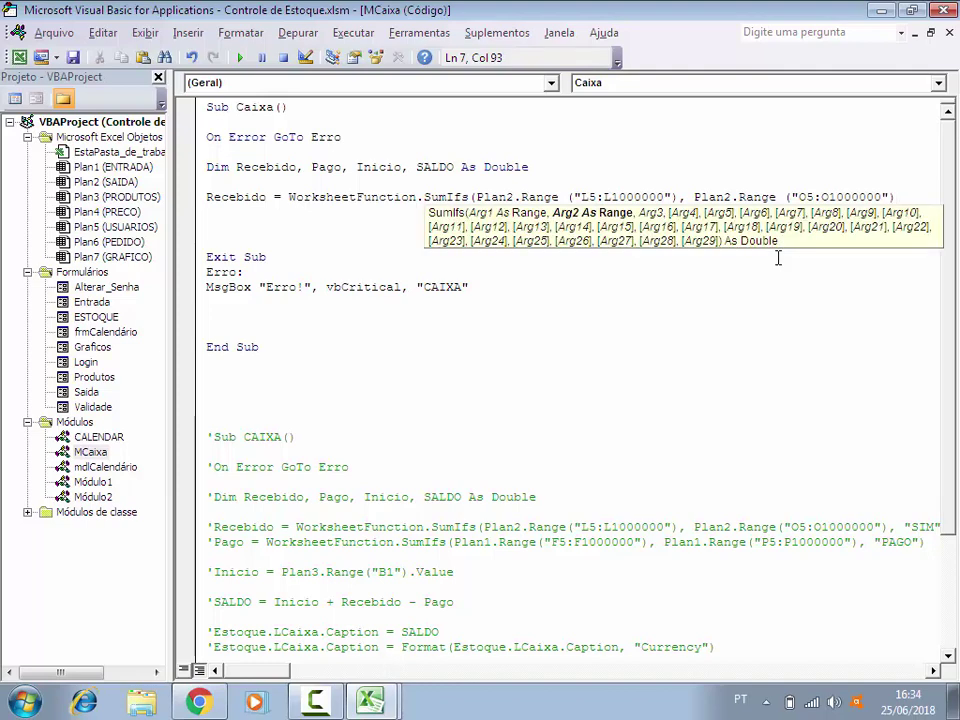
pyautogui.write(', "')
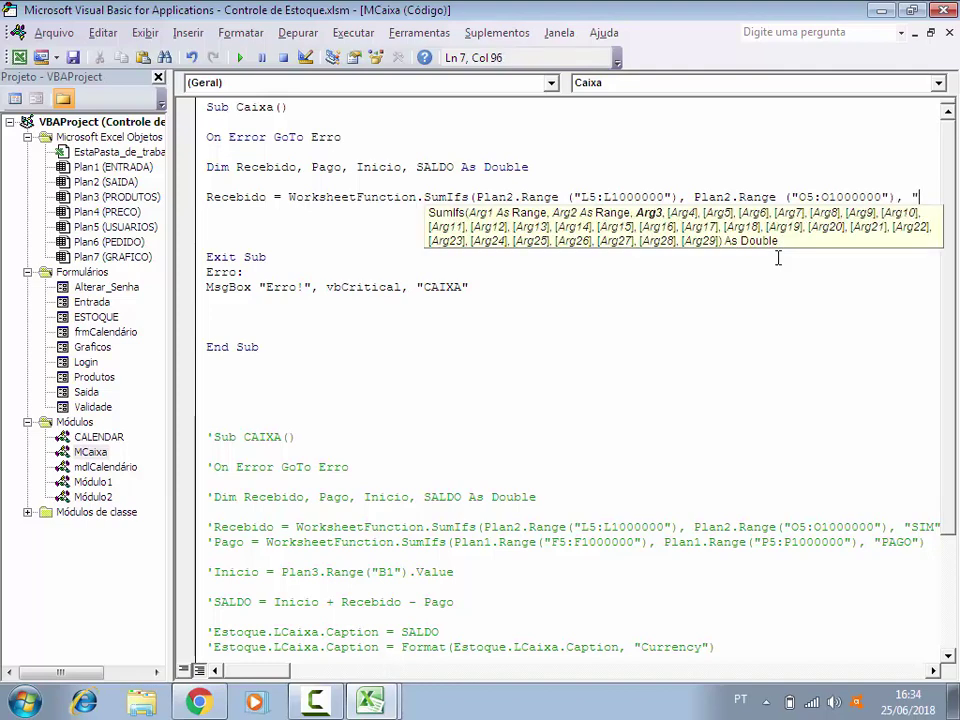
pyautogui.write('SIM')
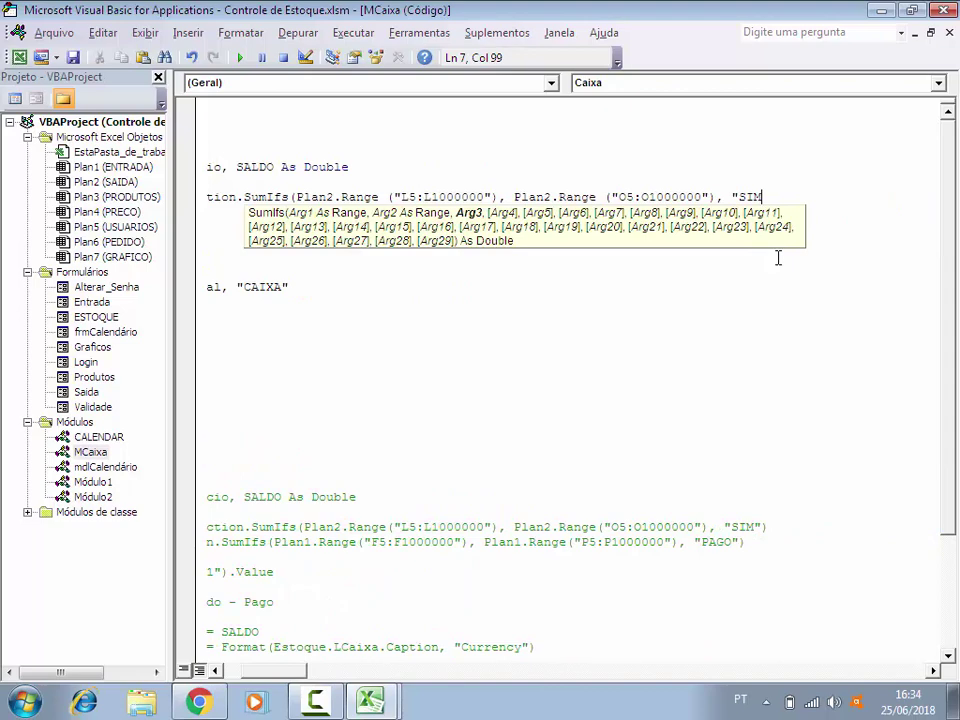
pyautogui.write('")')
pyautogui.press('Return')
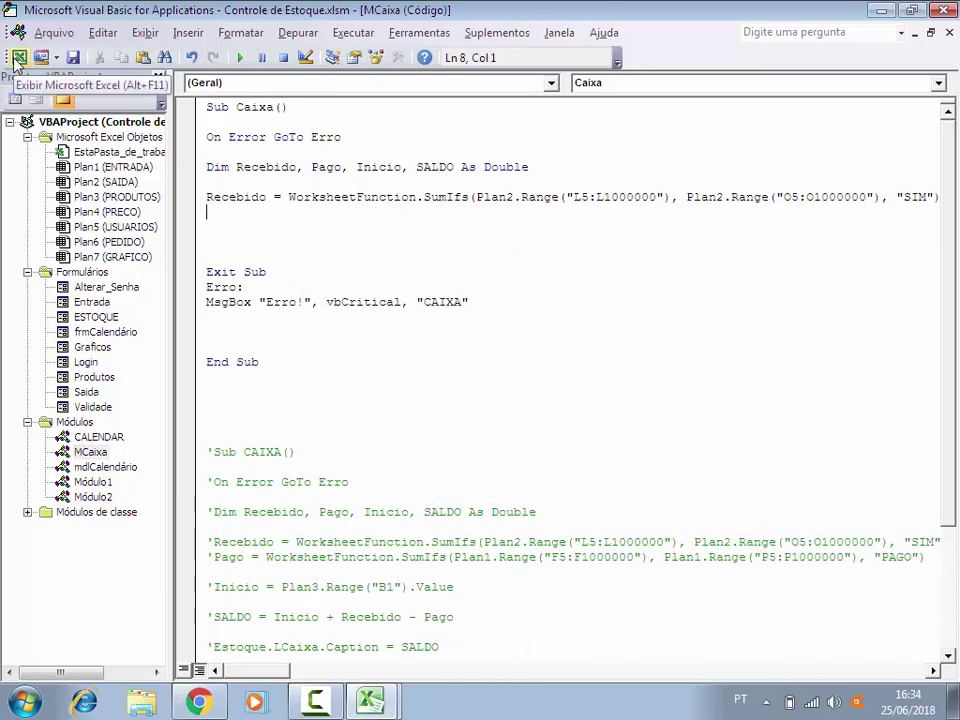
pyautogui.click(17, 60)
pyautogui.click(100, 654)
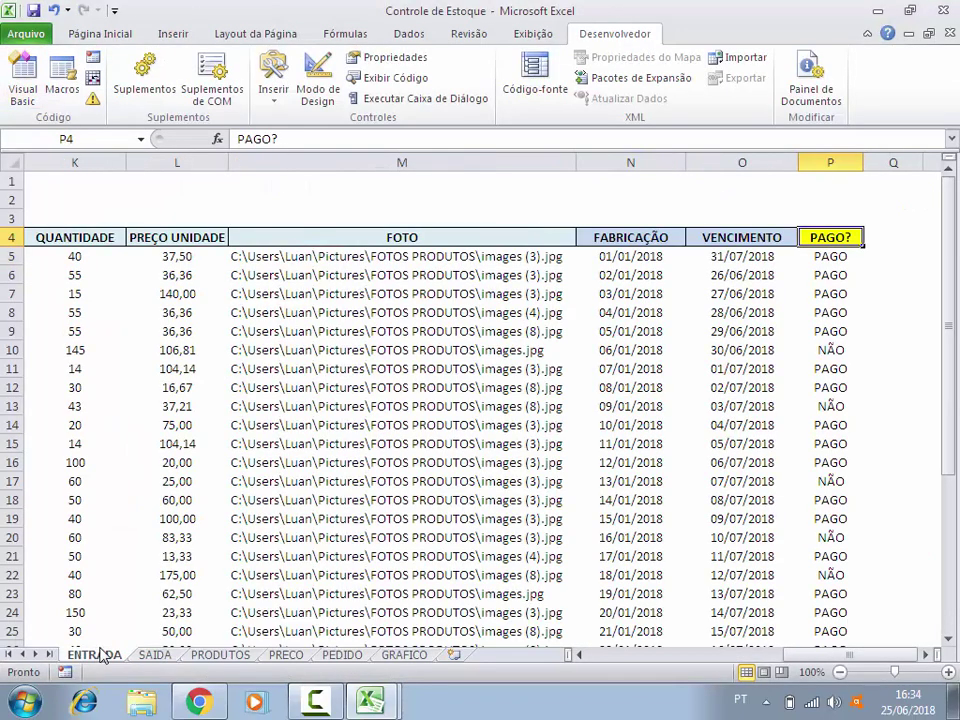
pyautogui.moveTo(805, 655)
pyautogui.mouseDown()
pyautogui.moveTo(740, 679)
pyautogui.moveTo(643, 674)
pyautogui.mouseUp()
pyautogui.click(323, 158)
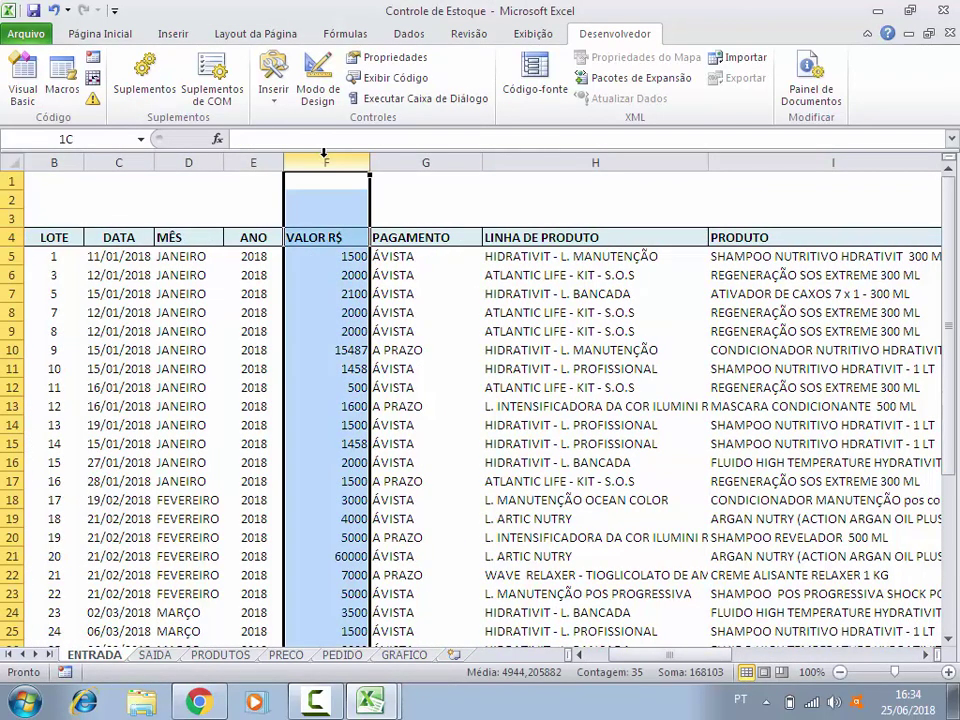
pyautogui.moveTo(671, 656); pyautogui.dragTo(805, 662)
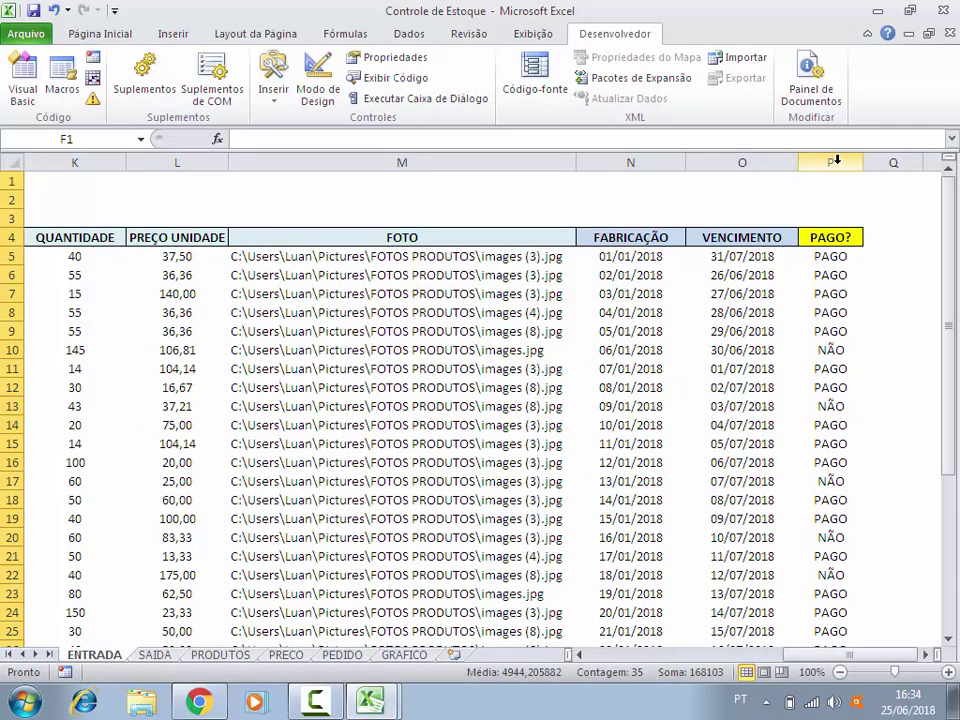
pyautogui.click(836, 160)
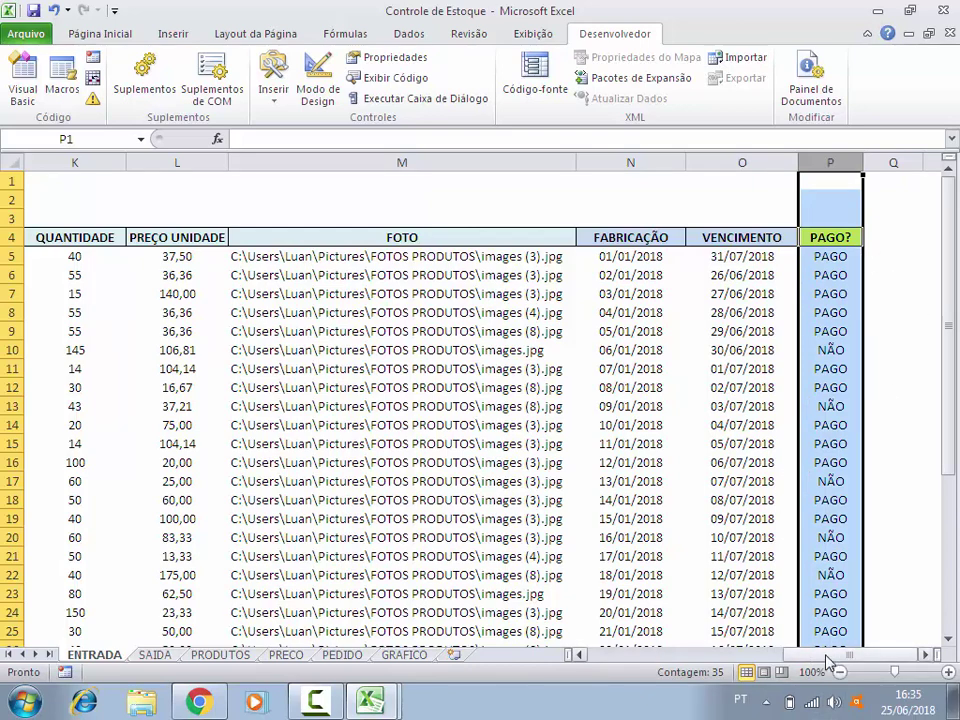
pyautogui.moveTo(826, 655); pyautogui.dragTo(640, 655)
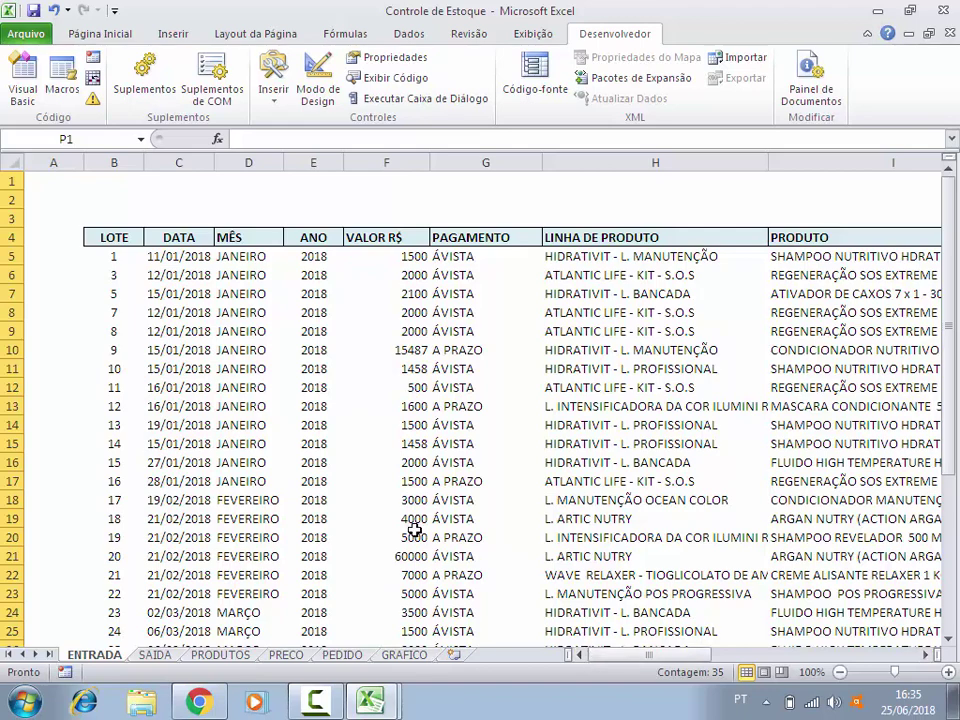
pyautogui.click(370, 700)
pyautogui.click(385, 668)
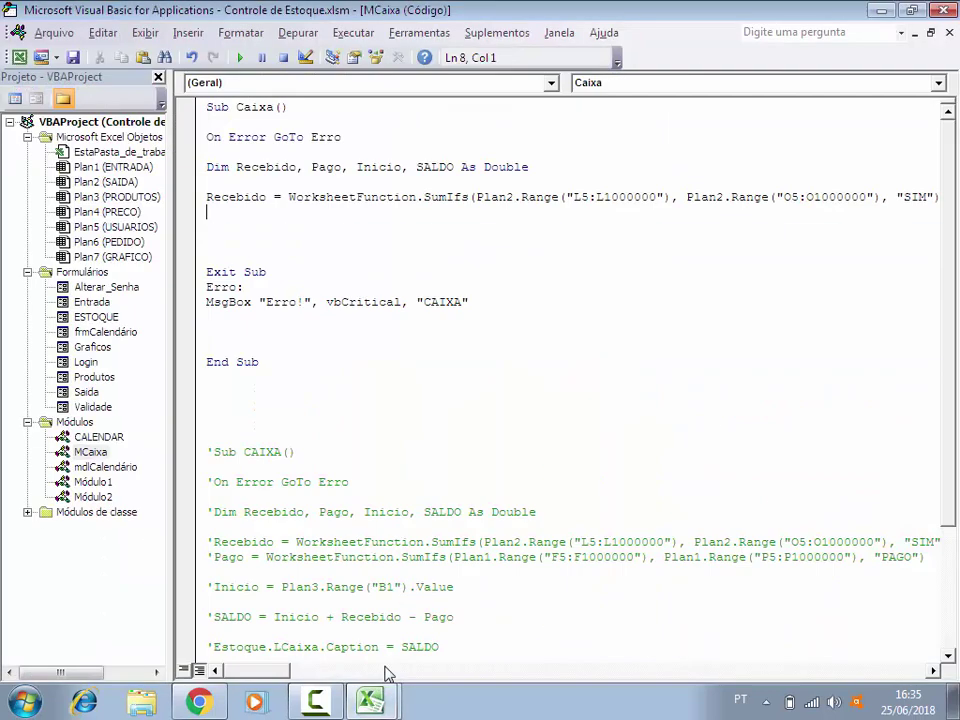
# Duplicate the Recebido line as a new Pago line and point its first range at Plan1
pyautogui.click(190, 203)
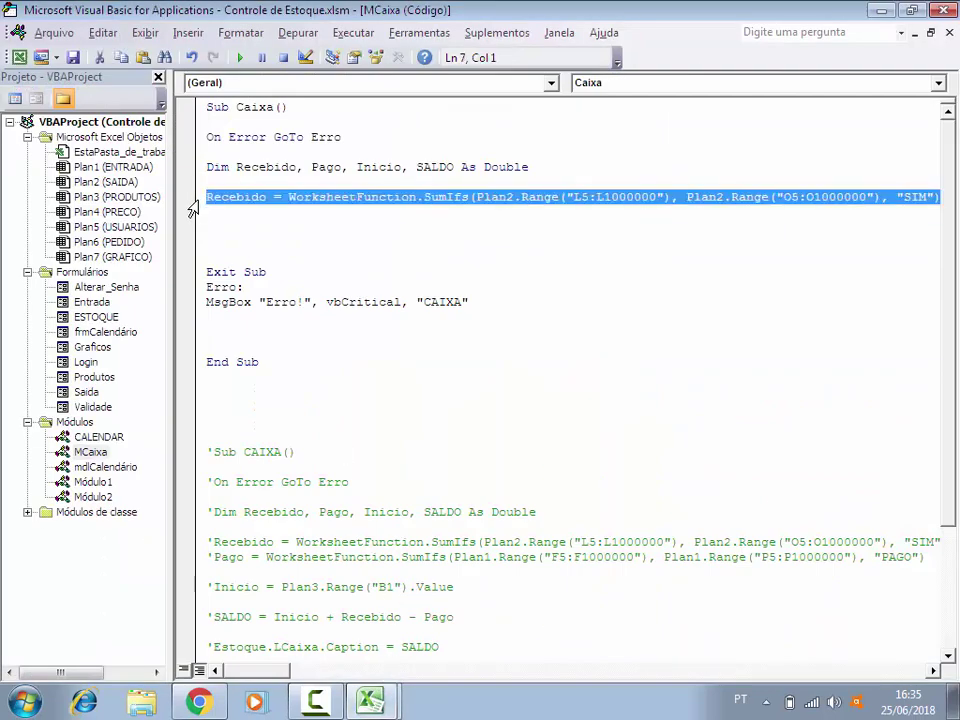
pyautogui.click(222, 213)
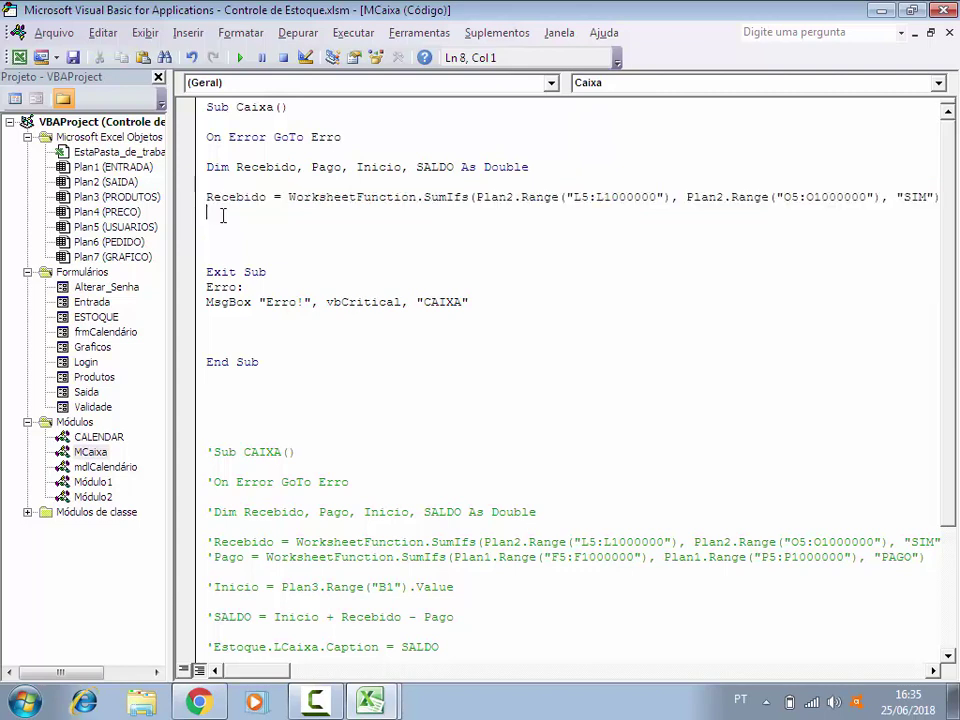
pyautogui.hotkey('ctrl', 'v')
pyautogui.moveTo(264, 212); pyautogui.dragTo(206, 212)
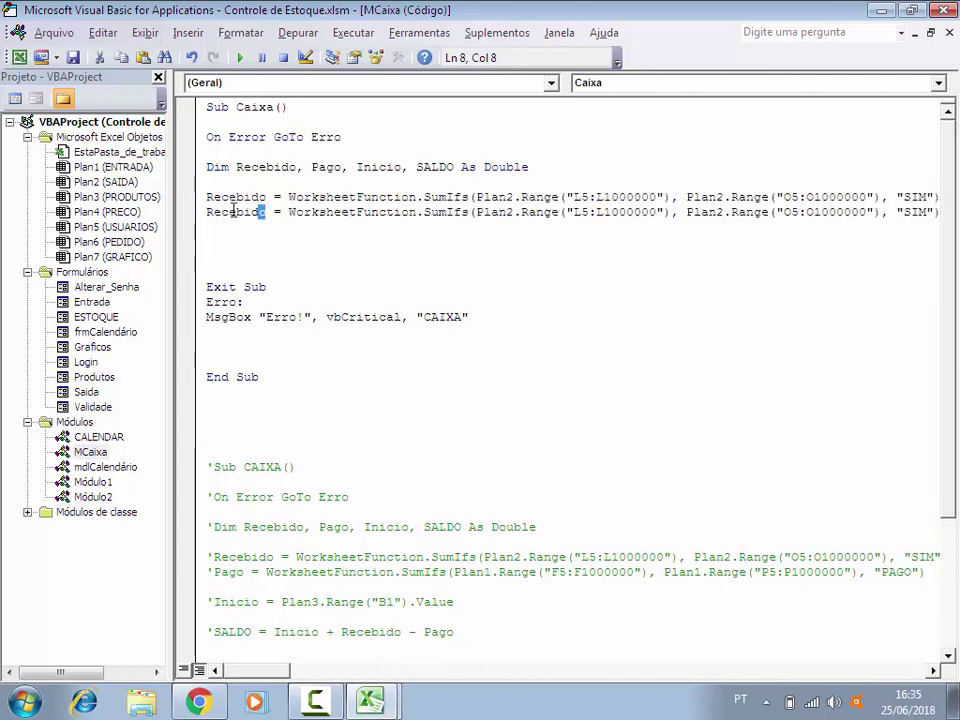
pyautogui.write('P')
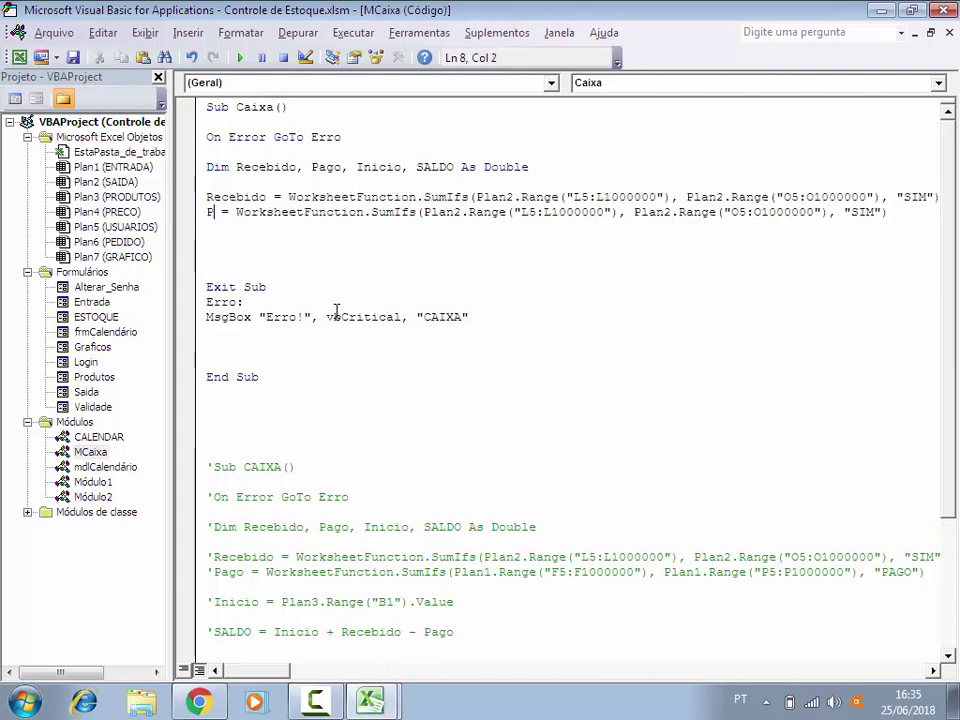
pyautogui.write('ago')
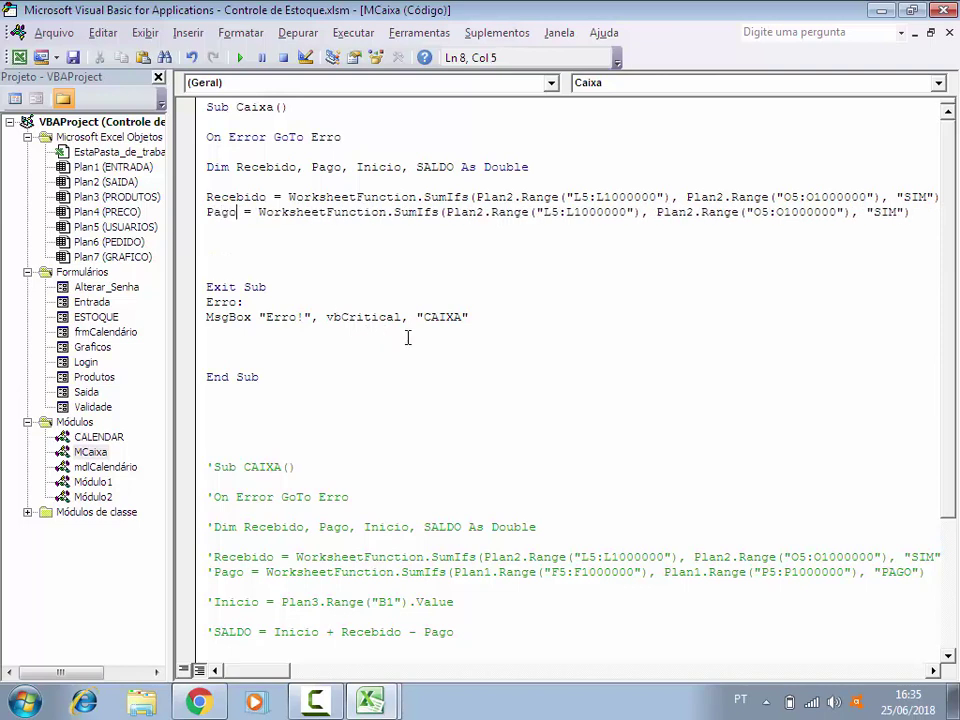
pyautogui.click(460, 247)
pyautogui.click(484, 212)
pyautogui.press('BackSpace')
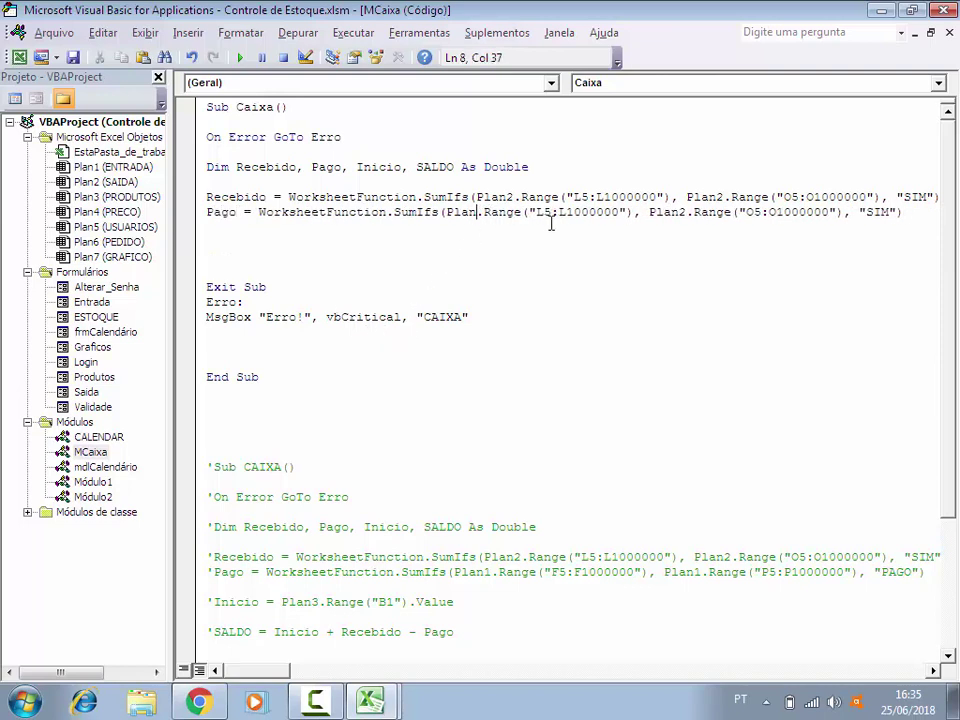
pyautogui.write('1')
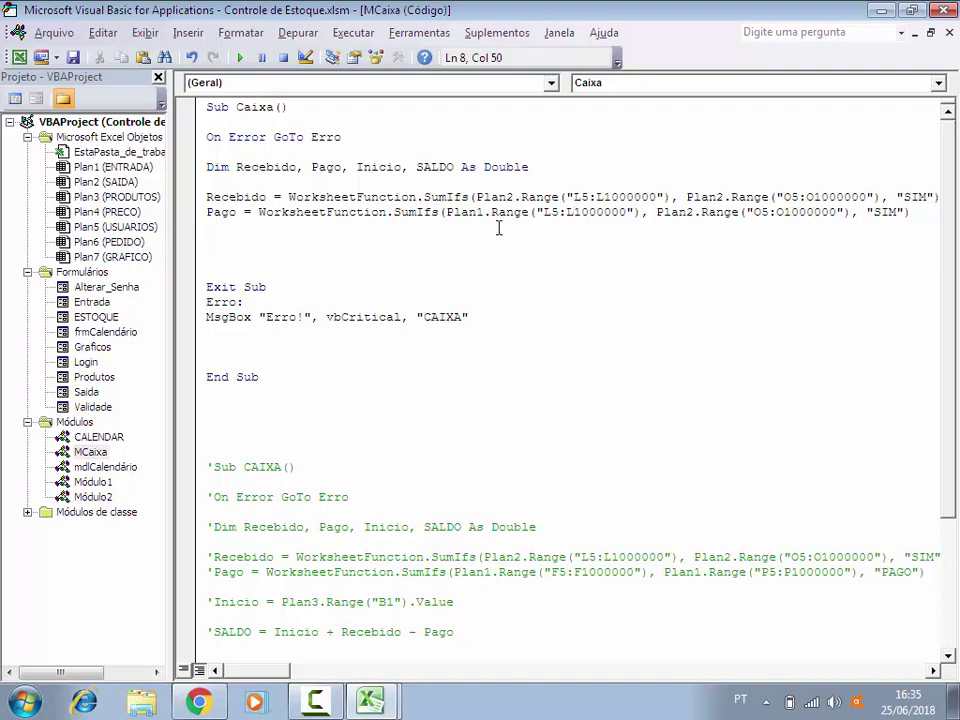
# Change the Pago sum range to Plan1.Range("F5:F1000000"), the VALOR R$ column
pyautogui.click(17, 55)
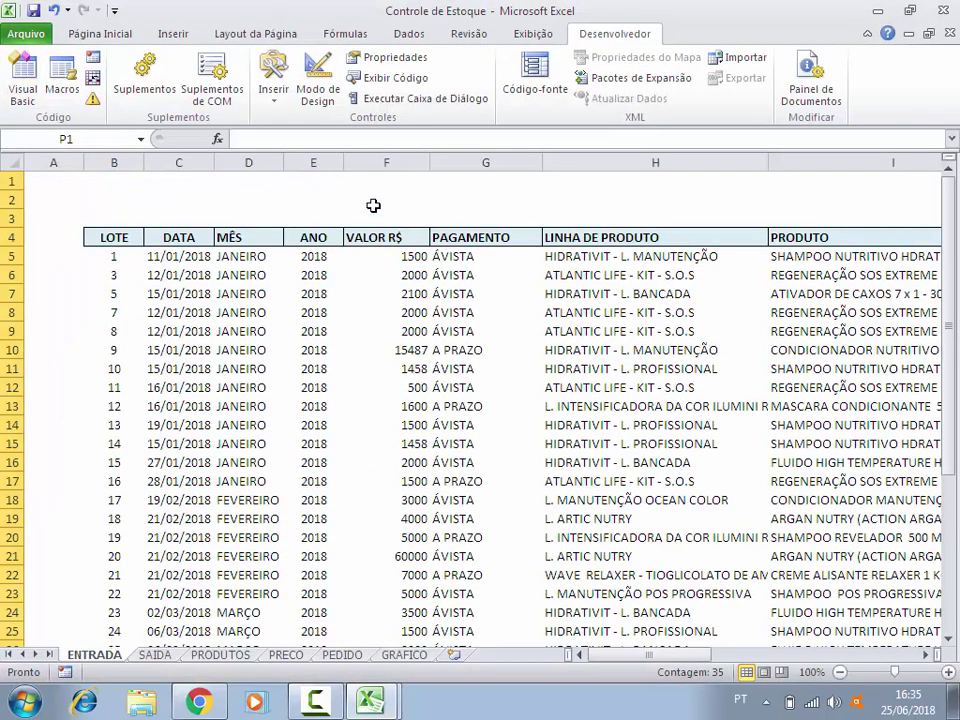
pyautogui.click(381, 162)
pyautogui.moveTo(378, 704)
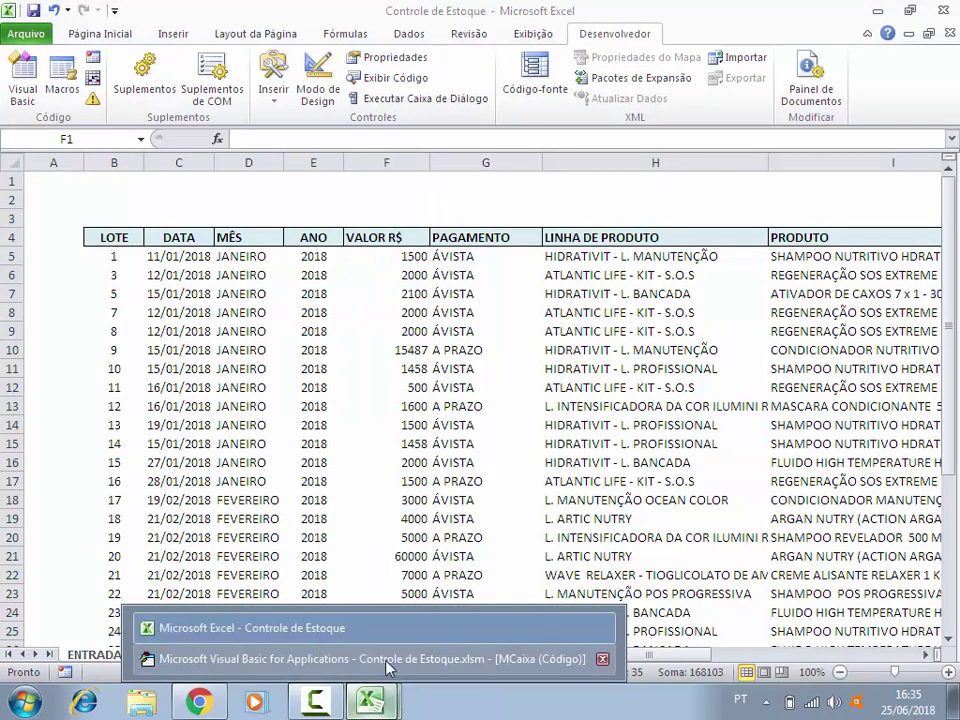
pyautogui.click(385, 670)
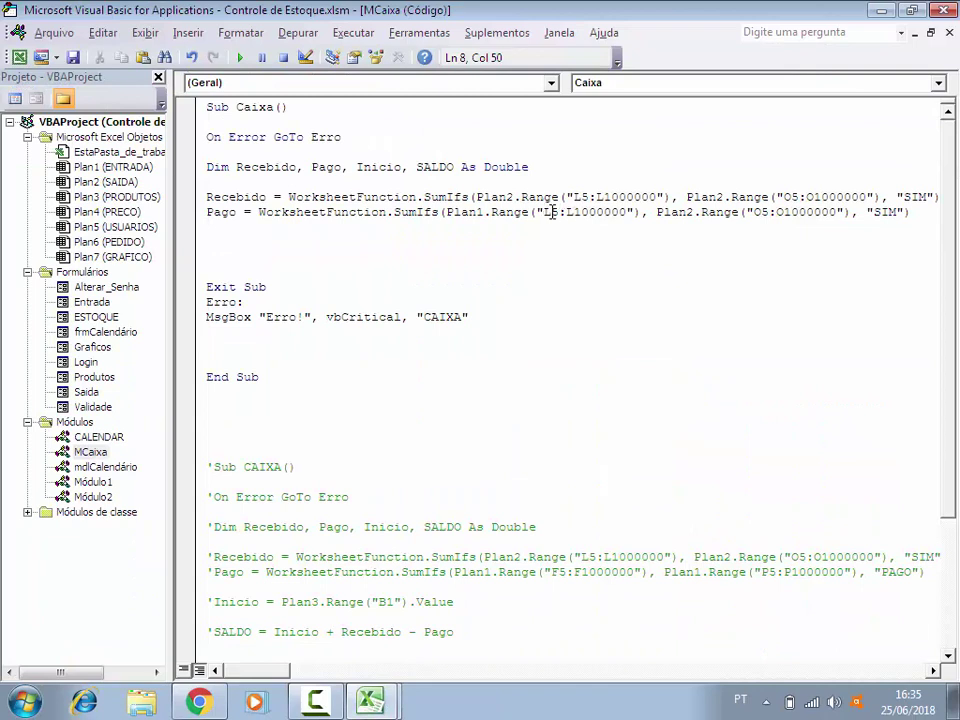
pyautogui.click(551, 212)
pyautogui.press('BackSpace')
pyautogui.write('F')
pyautogui.click(574, 212)
pyautogui.press('BackSpace')
pyautogui.write('F')
pyautogui.moveTo(686, 212); pyautogui.dragTo(695, 212)
pyautogui.write('1')
pyautogui.click(735, 240)
# Change the Pago criteria range from column O to P5:P1000000
pyautogui.click(758, 212)
pyautogui.press('Delete')
pyautogui.write('P')
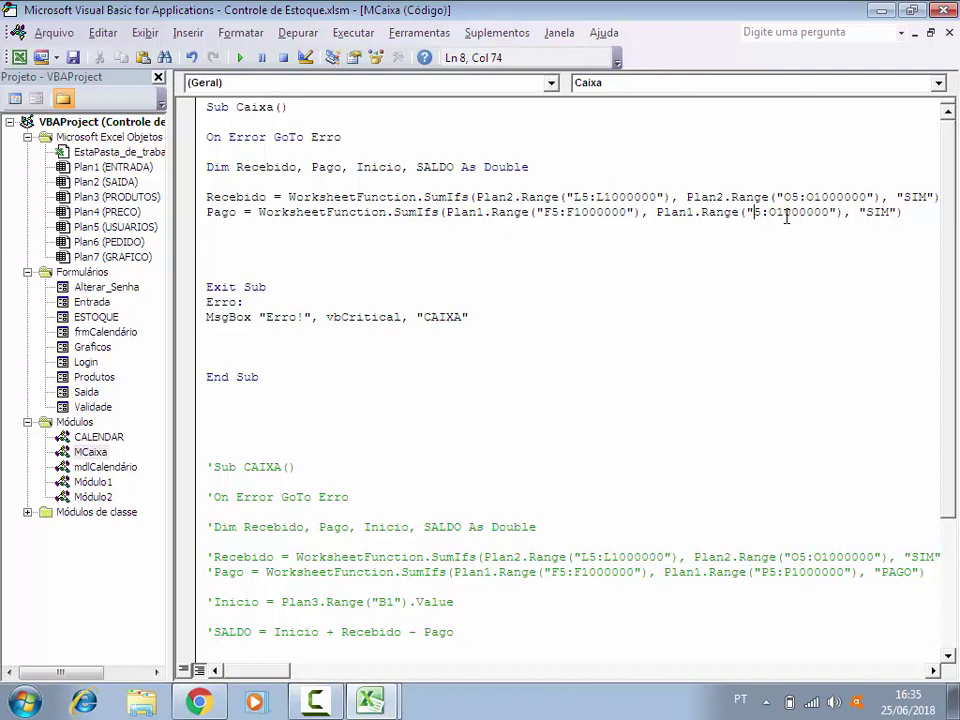
pyautogui.moveTo(790, 212)
pyautogui.mouseDown()
pyautogui.moveTo(782, 212)
pyautogui.moveTo(791, 212)
pyautogui.mouseUp()
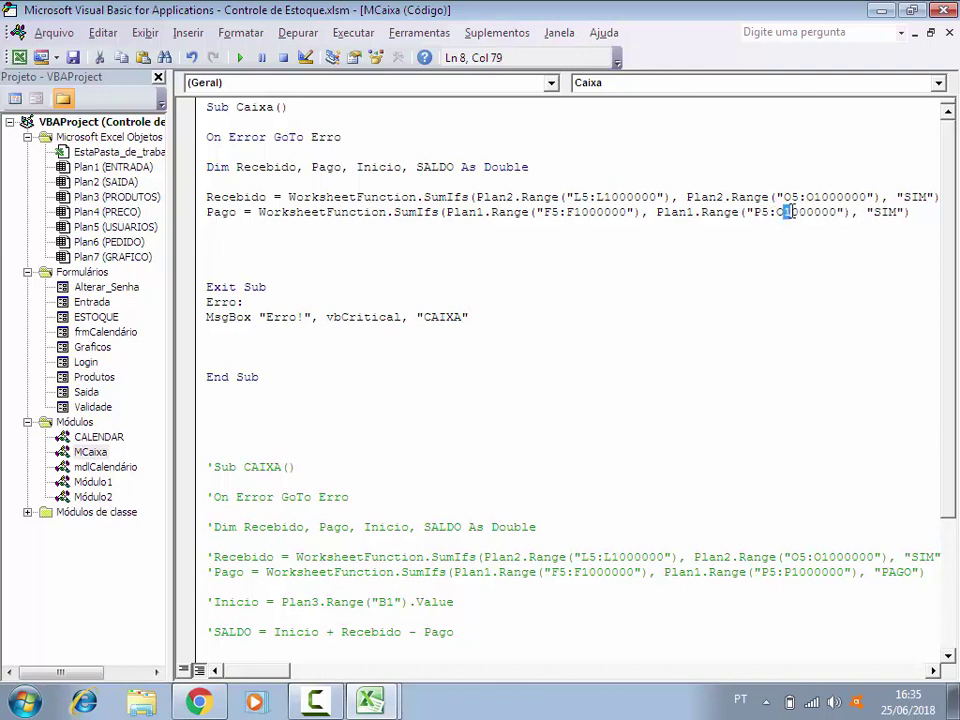
pyautogui.press('BackSpace')
pyautogui.write('P')
# Replace the SIM criterion with "PAGO" after checking the PAGO? column's values in the workbook
pyautogui.click(19, 55)
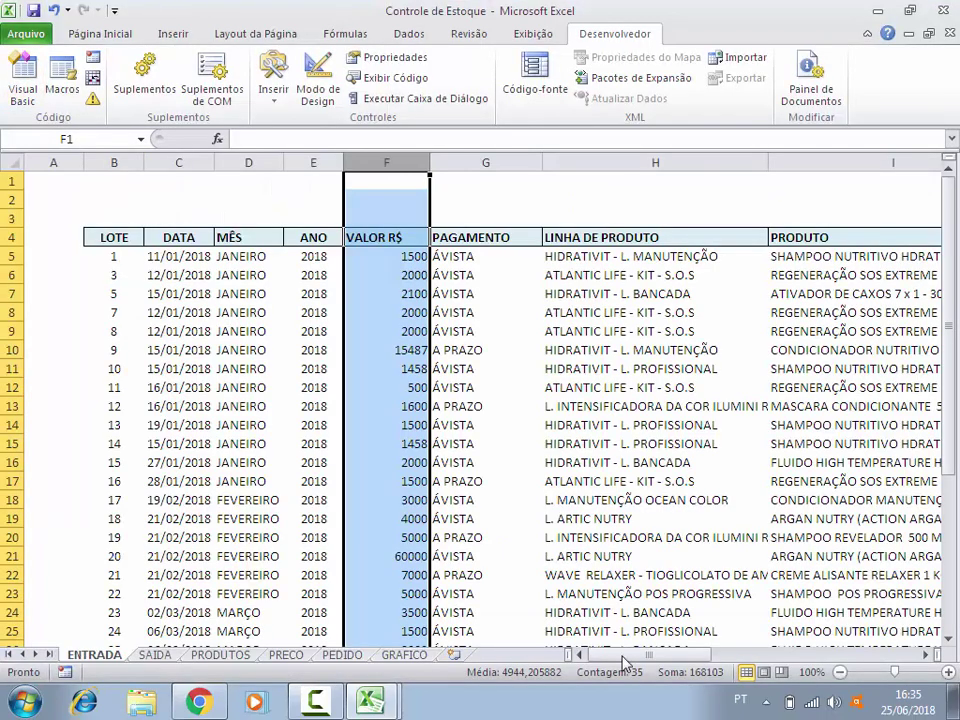
pyautogui.moveTo(640, 662); pyautogui.dragTo(705, 662)
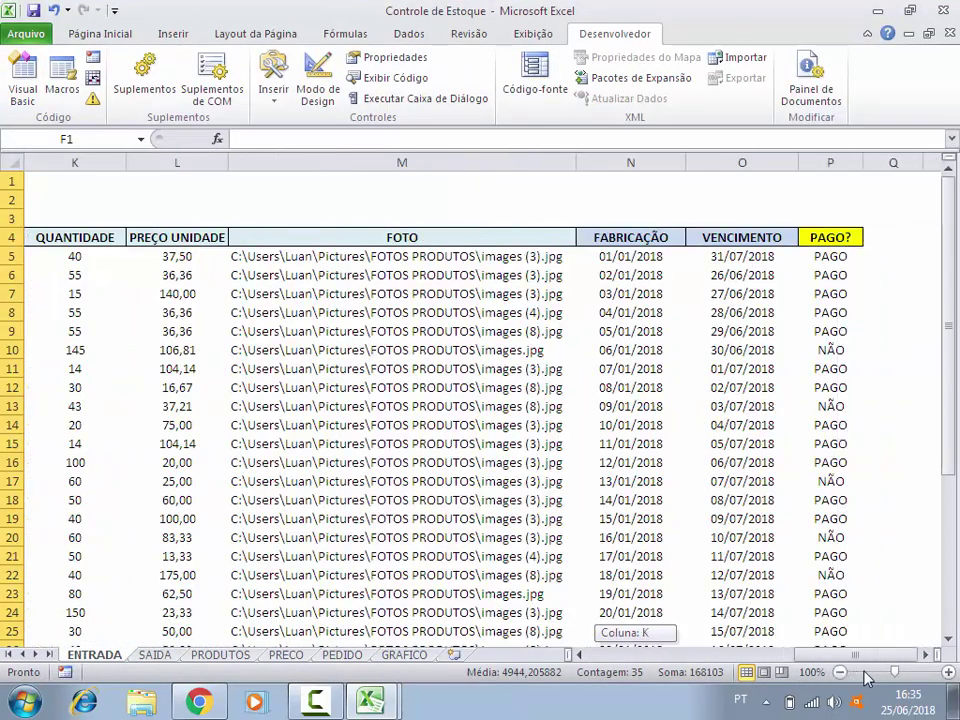
pyautogui.click(845, 298)
pyautogui.click(838, 255)
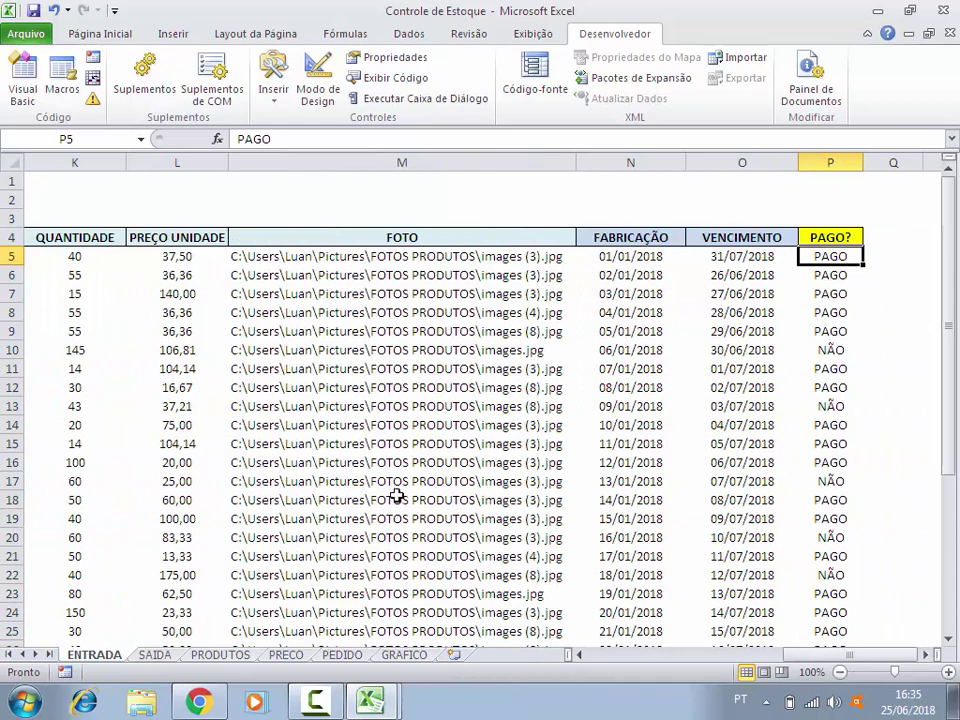
pyautogui.moveTo(375, 700)
pyautogui.click(398, 664)
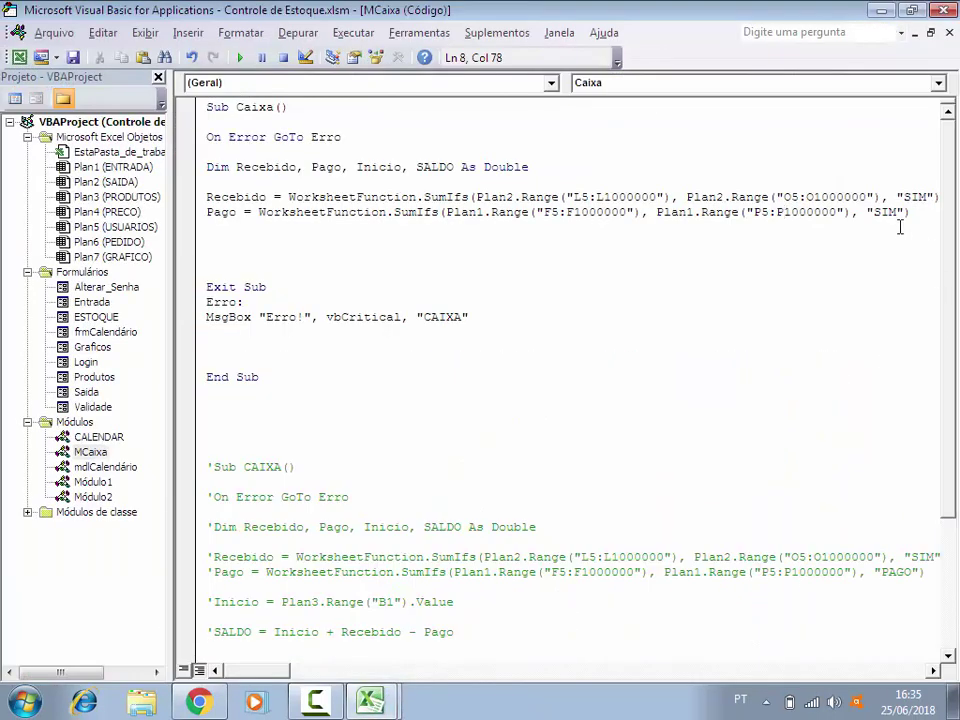
pyautogui.press('End')
pyautogui.press('Left')
pyautogui.press('Left')
pyautogui.press('BackSpace')
pyautogui.press('BackSpace')
pyautogui.press('BackSpace')
pyautogui.write('PAGO')
pyautogui.click(227, 239)
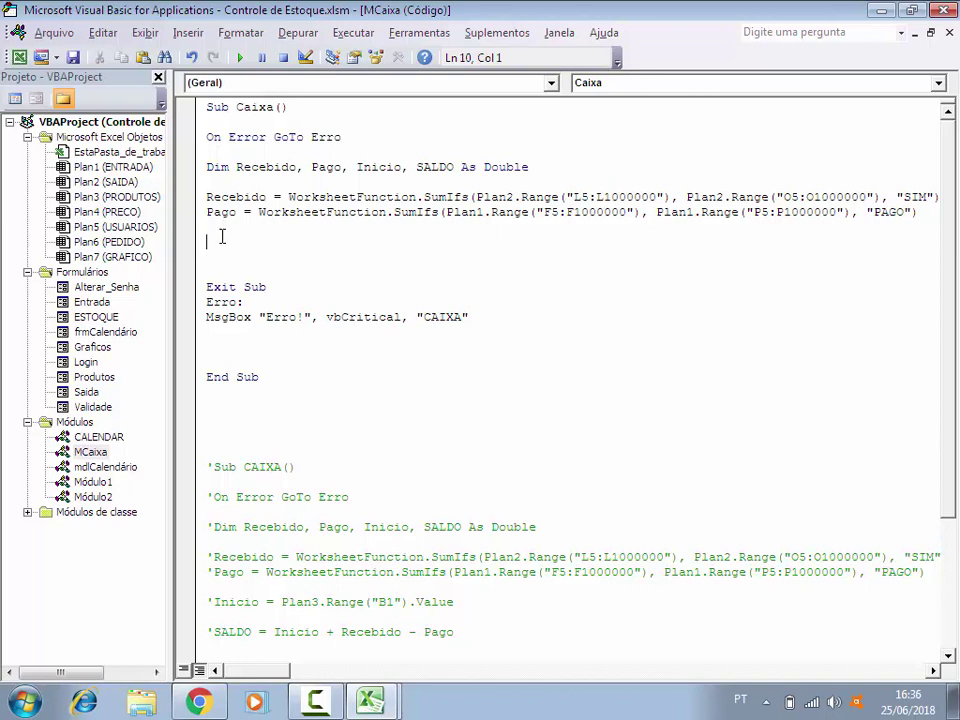
# Add the line Inicio = Plan3.Range("B1").Value below the Pago line
pyautogui.write('Inic')
pyautogui.write('io= ')
pyautogui.write('Plan3.')
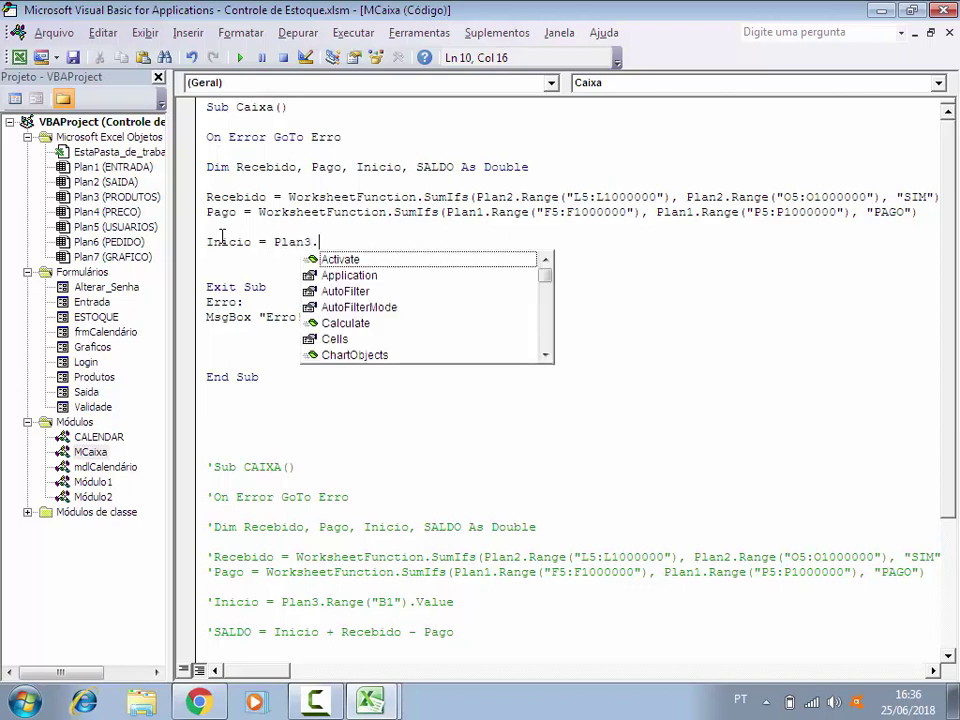
pyautogui.write('R ')
pyautogui.write('(')
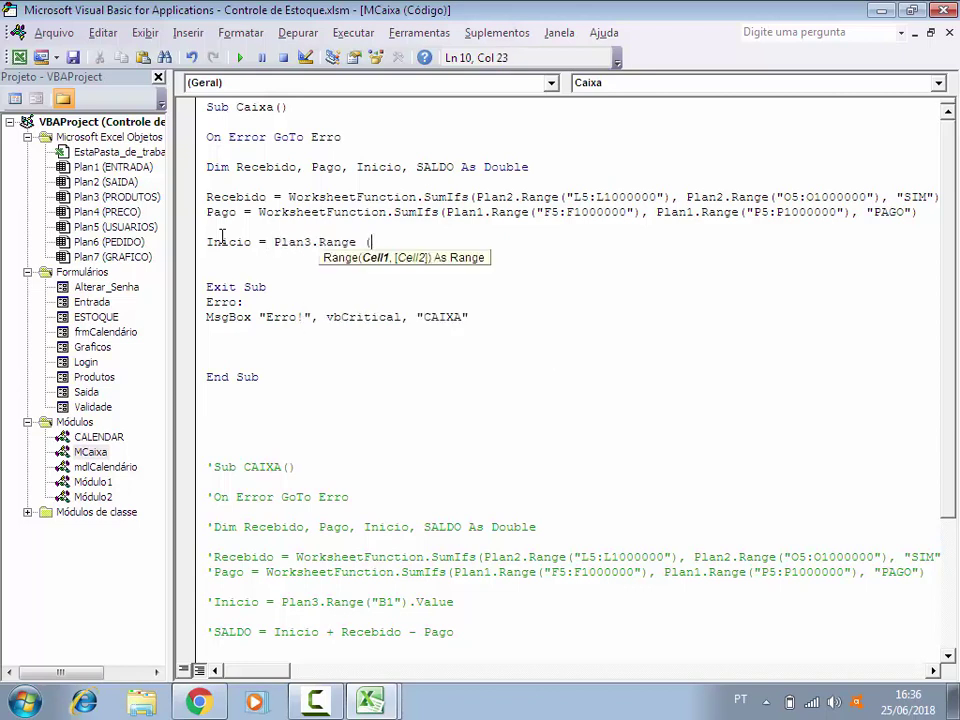
pyautogui.write('"B1')
pyautogui.write('")')
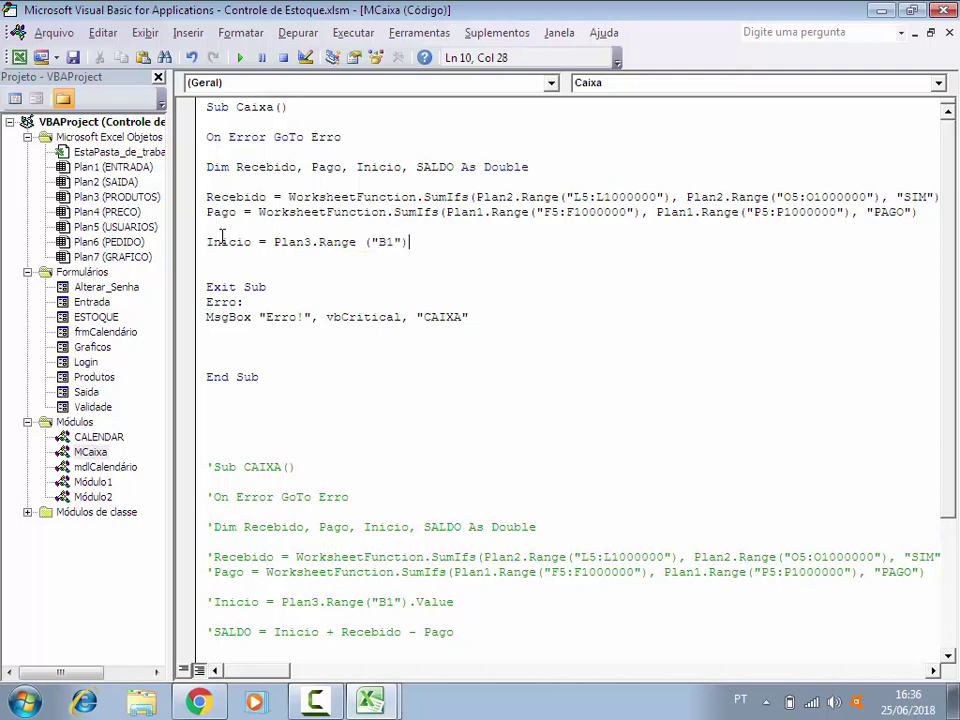
pyautogui.write('.VALU')
pyautogui.press('Tab')
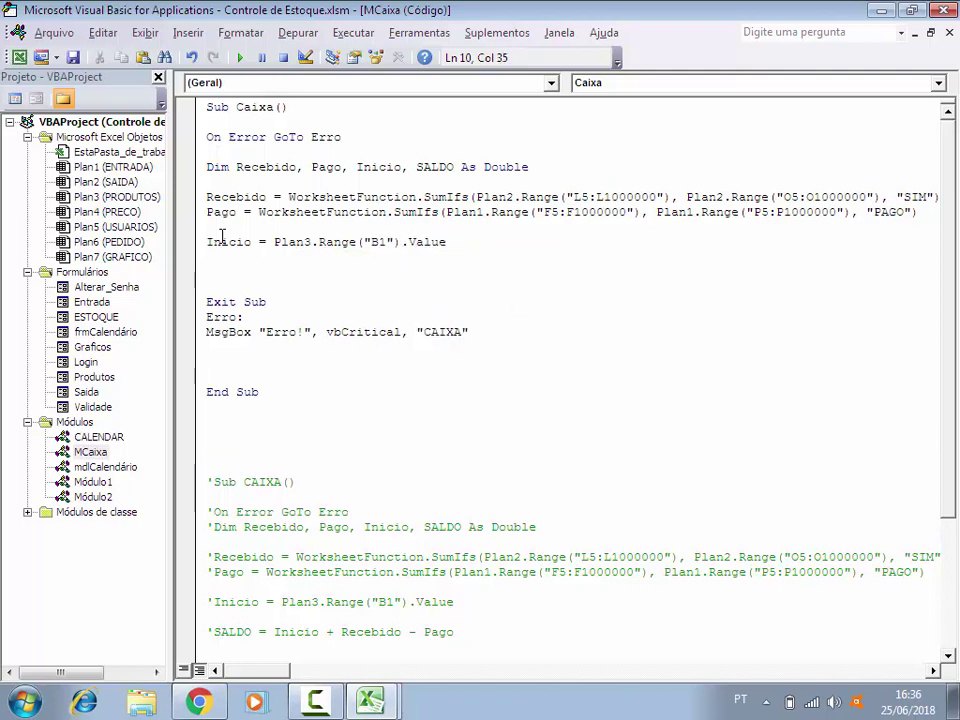
pyautogui.press('Return')
pyautogui.press('Return')
pyautogui.scroll(-3, 222, 235)
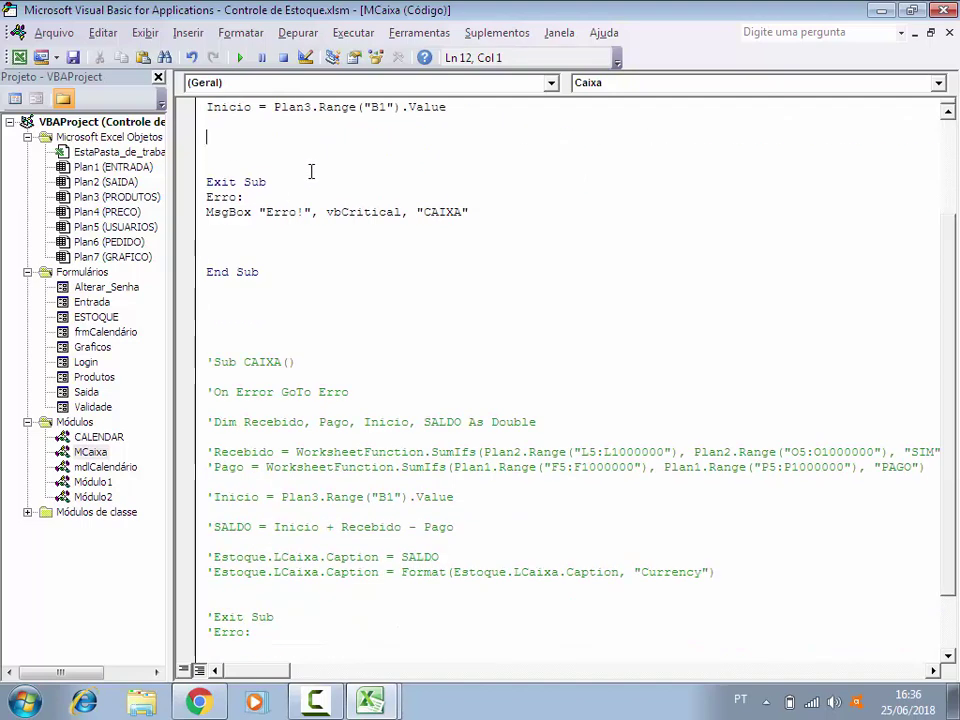
pyautogui.scroll(1, 310, 172)
pyautogui.scroll(1, 290, 200)
pyautogui.scroll(1, 269, 232)
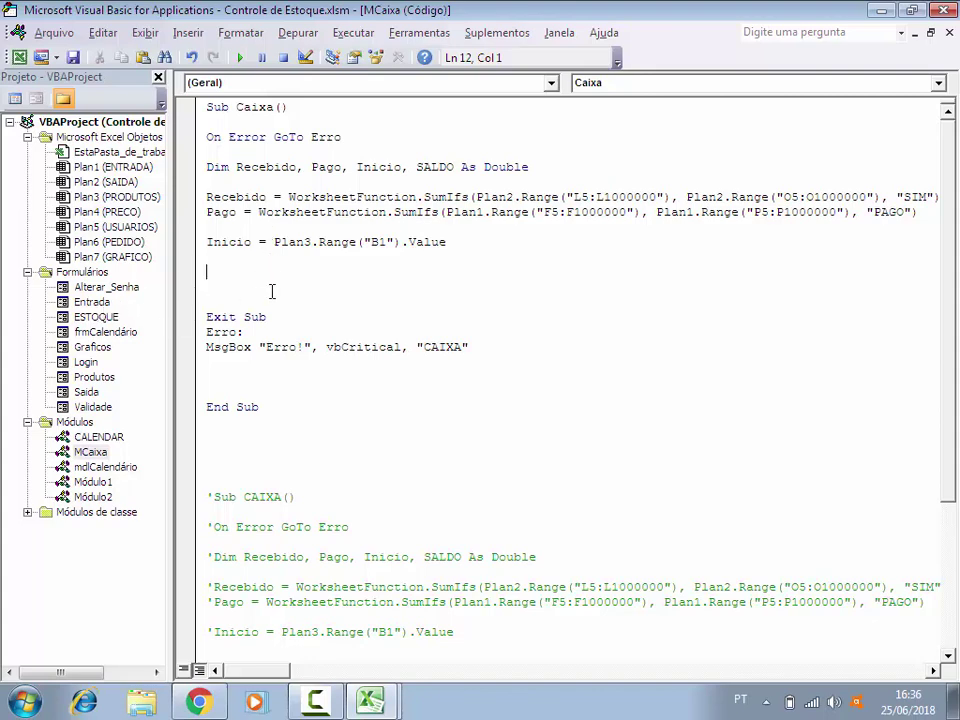
pyautogui.scroll(-2, 271, 291)
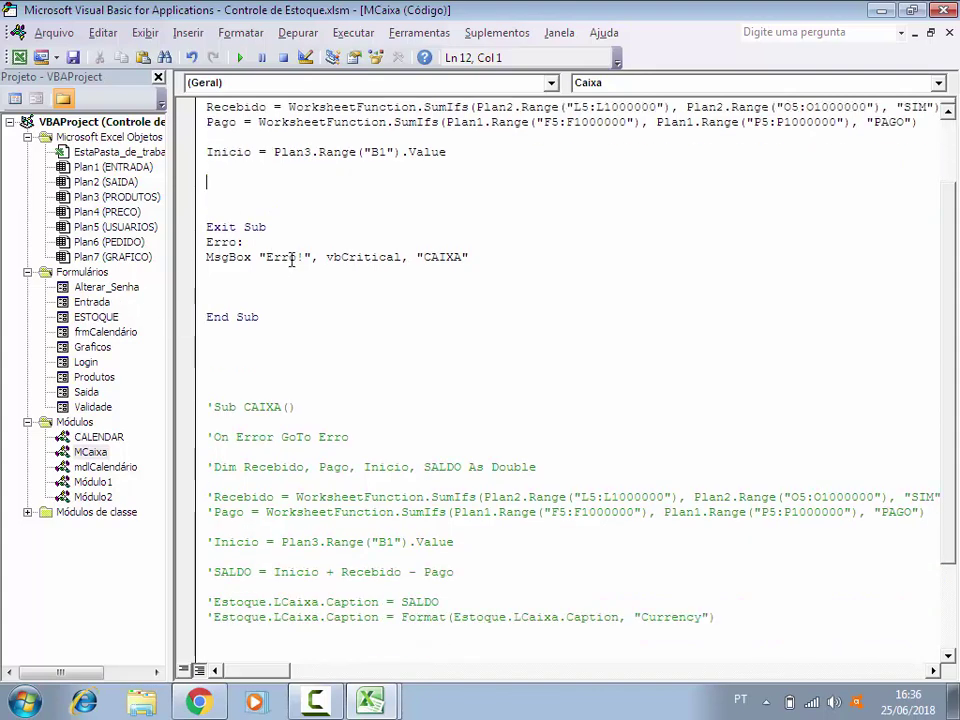
# Add SALDO = Inicio + Recebido - Pago, followed by a MsgBox line showing SALDO
pyautogui.scroll(1, 296, 253)
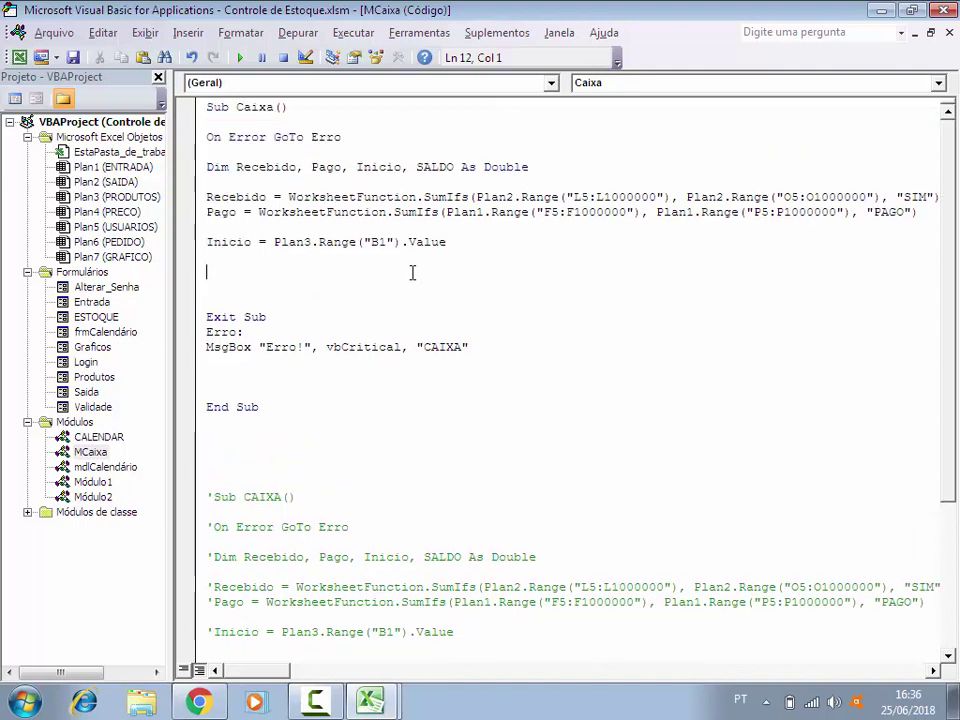
pyautogui.scroll(1, 411, 272)
pyautogui.moveTo(454, 167); pyautogui.dragTo(415, 166)
pyautogui.hotkey('ctrl', 'c')
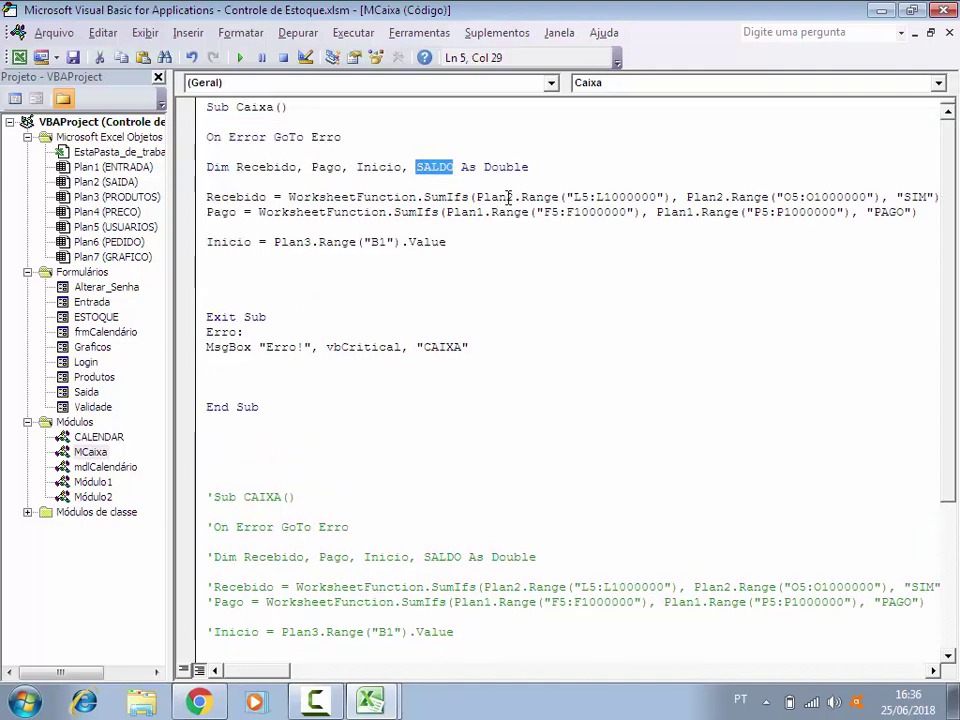
pyautogui.click(224, 271)
pyautogui.hotkey('ctrl', 'v')
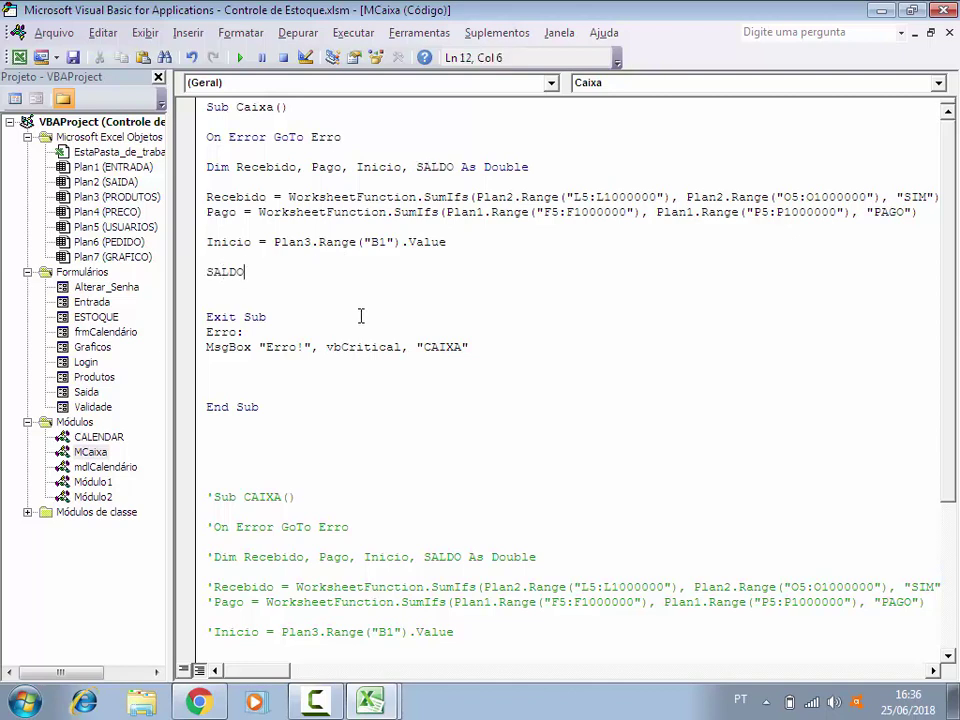
pyautogui.write('= ')
pyautogui.write('Inic')
pyautogui.write('io ')
pyautogui.write('+ Re')
pyautogui.write('cebido -')
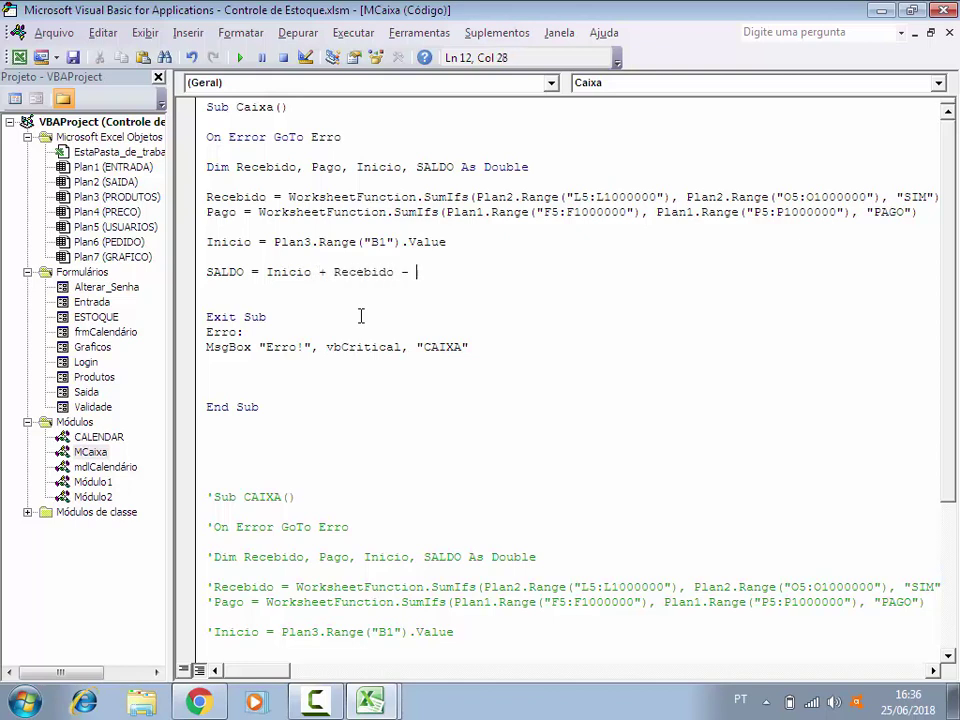
pyautogui.write(' Pago')
pyautogui.click(271, 298)
pyautogui.write('Msgbox ')
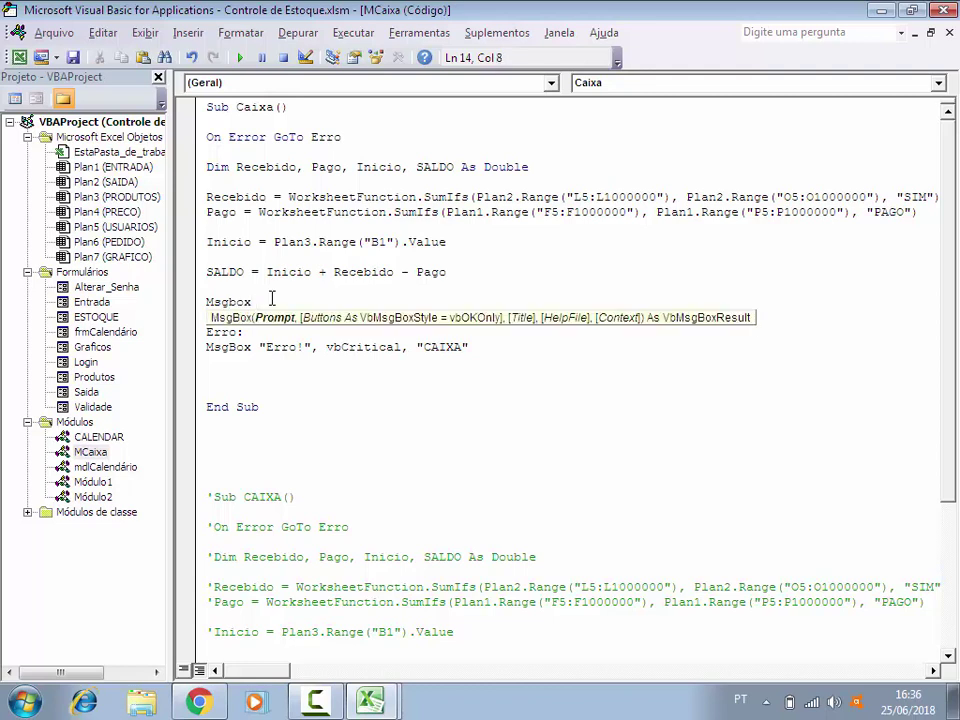
pyautogui.write('"S')
pyautogui.write(' & ')
pyautogui.write('sald')
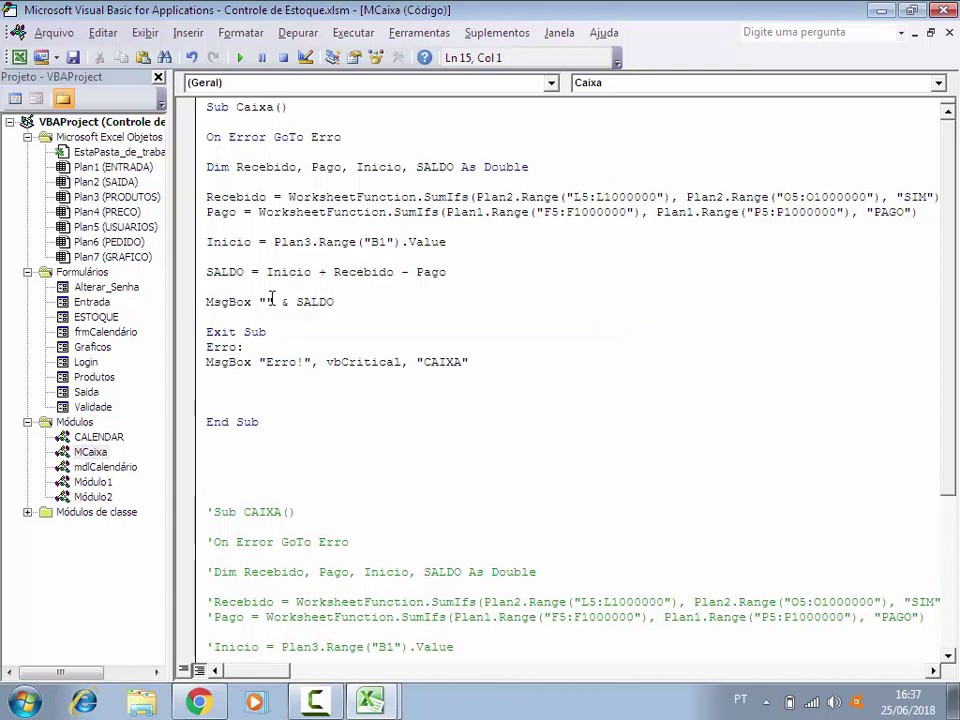
# Step through the Caixa macro with F8 and confirm the -103191 balance message
pyautogui.click(231, 119)
pyautogui.press('F8')
pyautogui.press('F8')
pyautogui.press('F8')
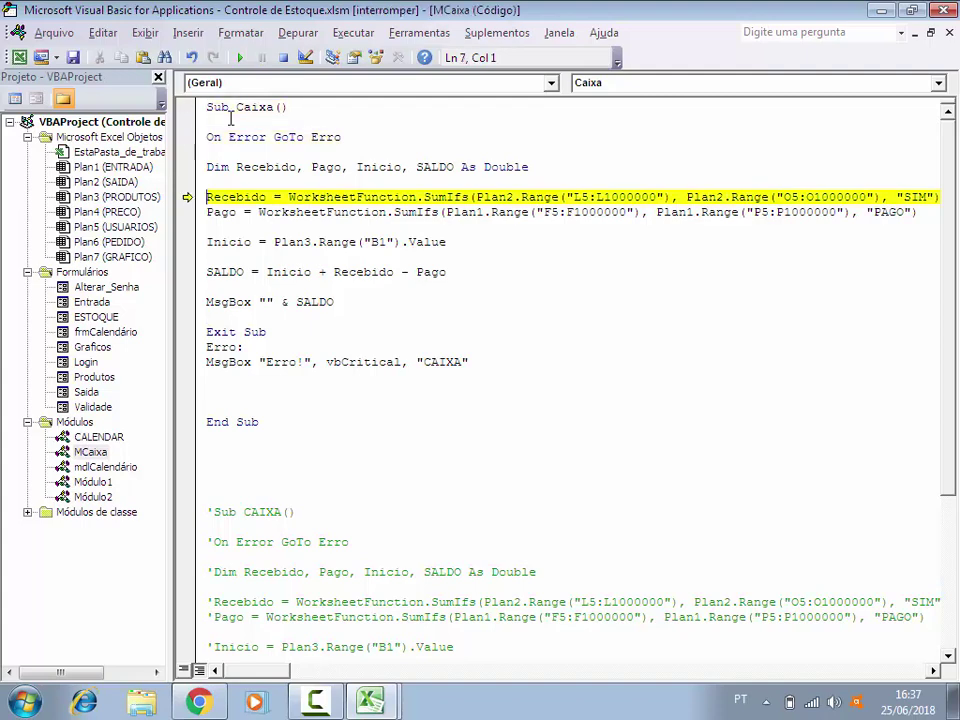
pyautogui.press('F8')
pyautogui.press('F8')
pyautogui.press('F8')
pyautogui.press('F8')
pyautogui.press('F8')
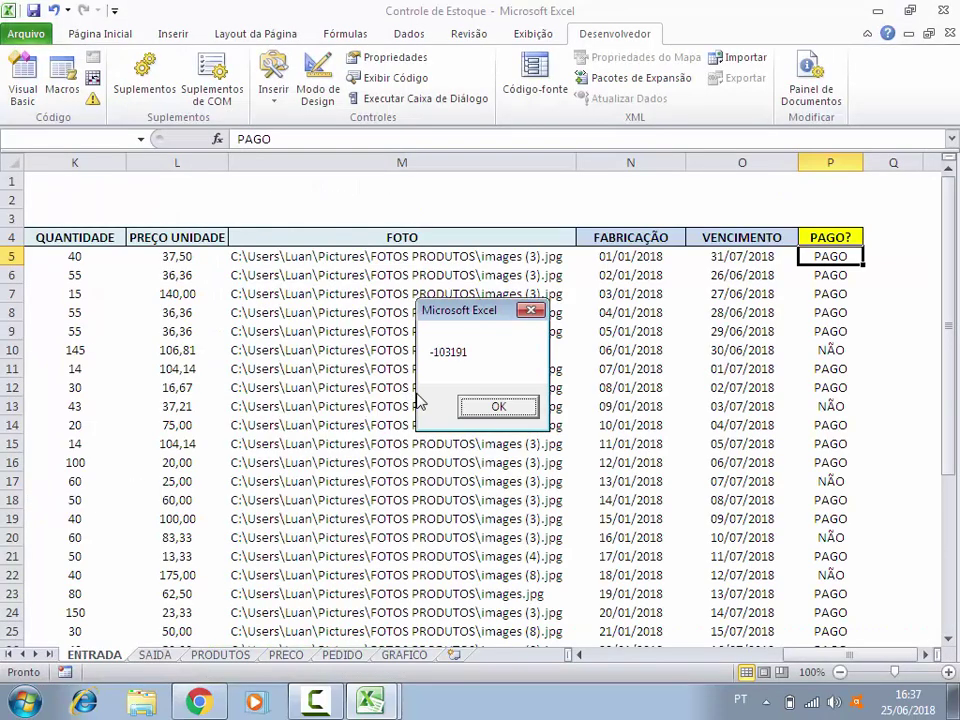
pyautogui.click(490, 407)
pyautogui.press('F8')
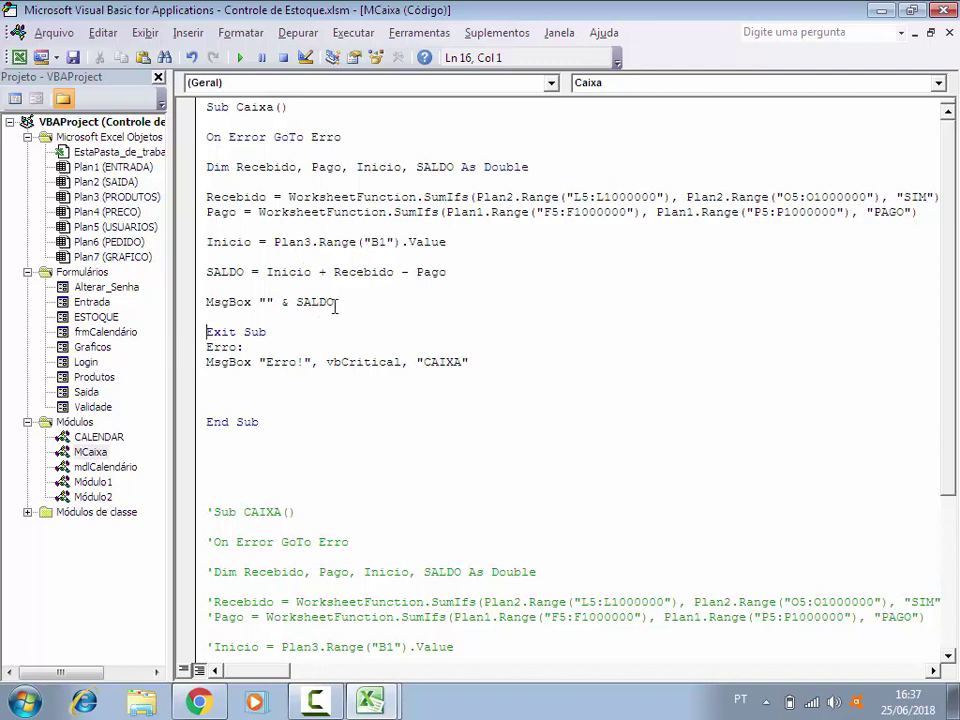
# Delete the MsgBox SALDO line and its leftover blank lines
pyautogui.moveTo(348, 301); pyautogui.dragTo(204, 302)
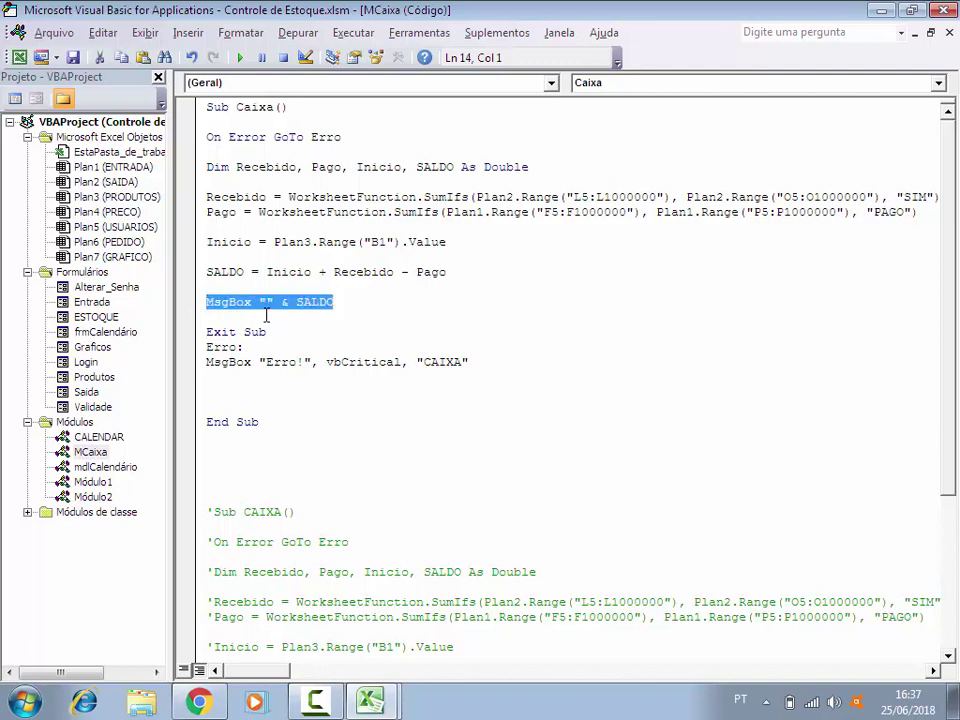
pyautogui.press('Delete')
pyautogui.press('Up')
pyautogui.press('Delete')
pyautogui.press('Delete')
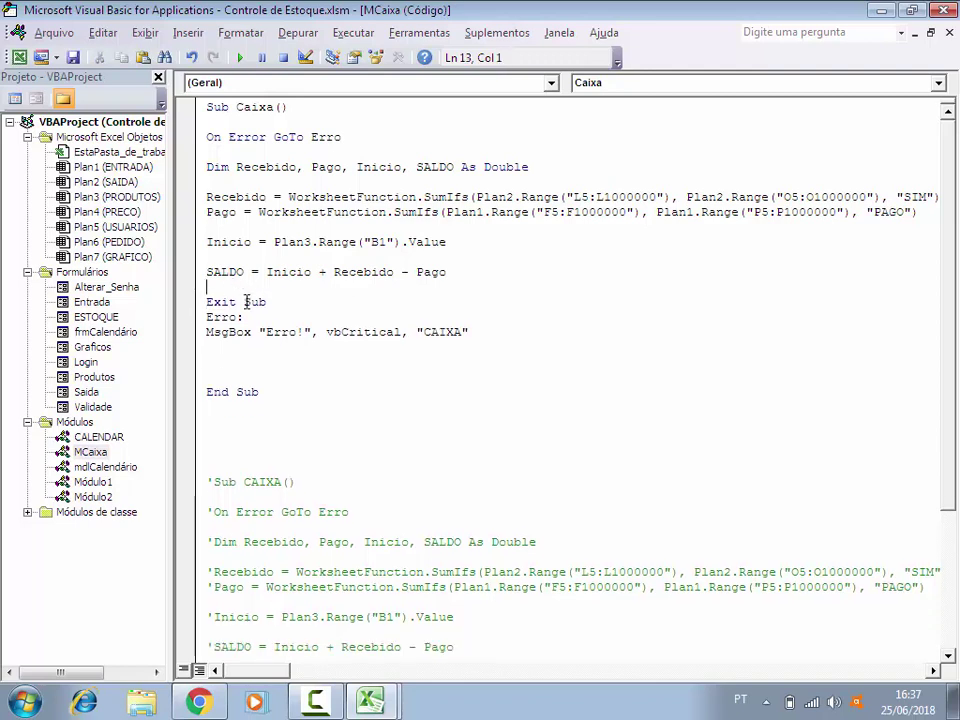
# Open the ESTOQUE form and add a new Page3 after the Saida tab
pyautogui.doubleClick(100, 317)
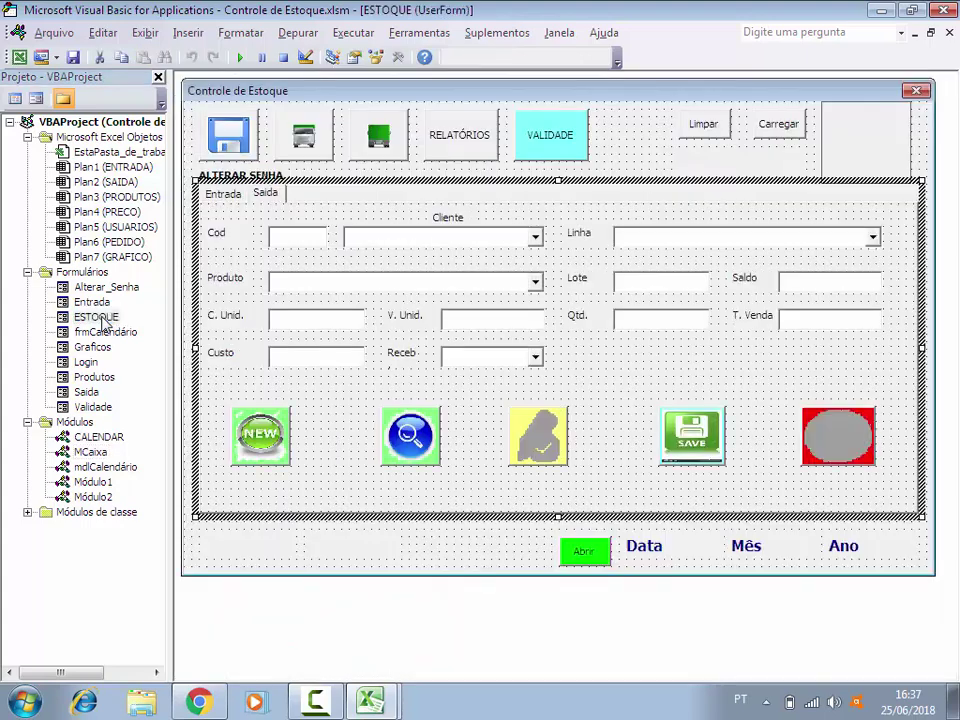
pyautogui.click(314, 177)
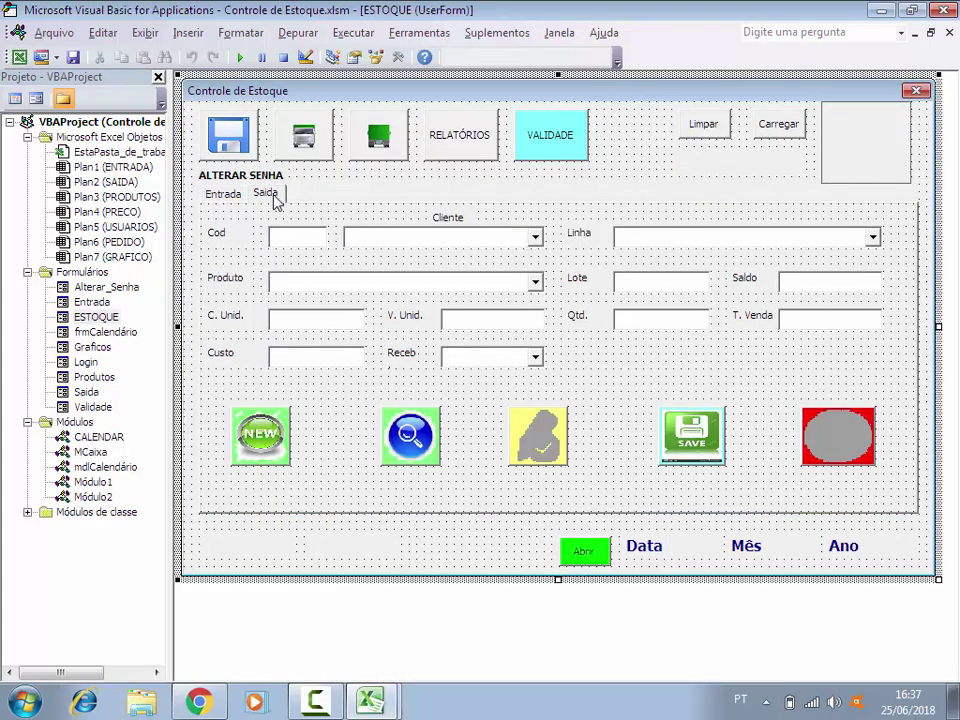
pyautogui.click(276, 198)
pyautogui.rightClick(275, 199)
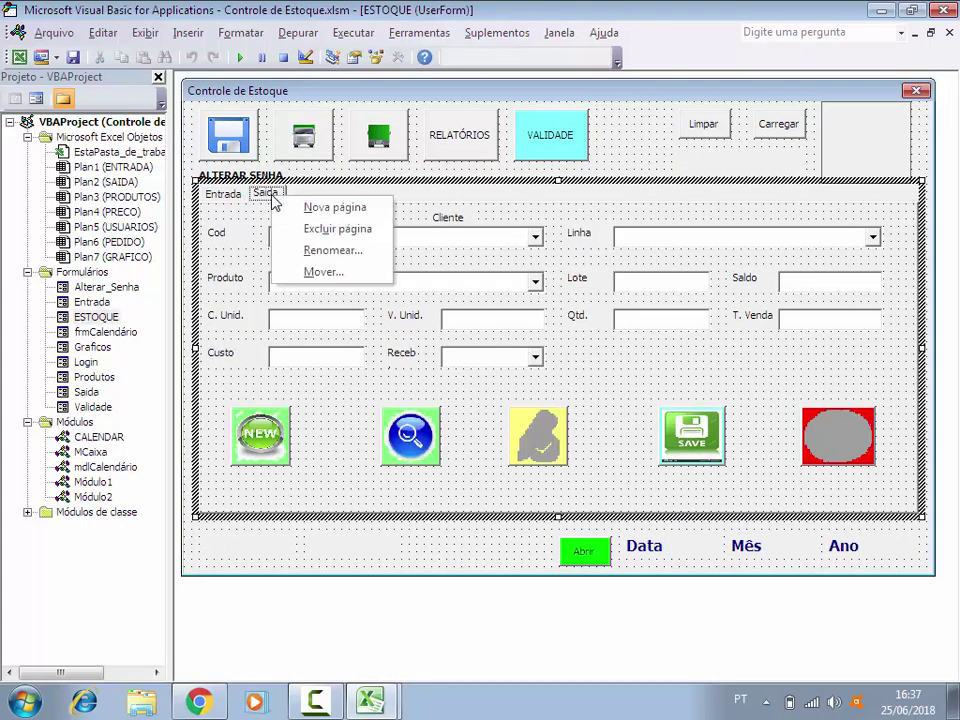
pyautogui.click(332, 210)
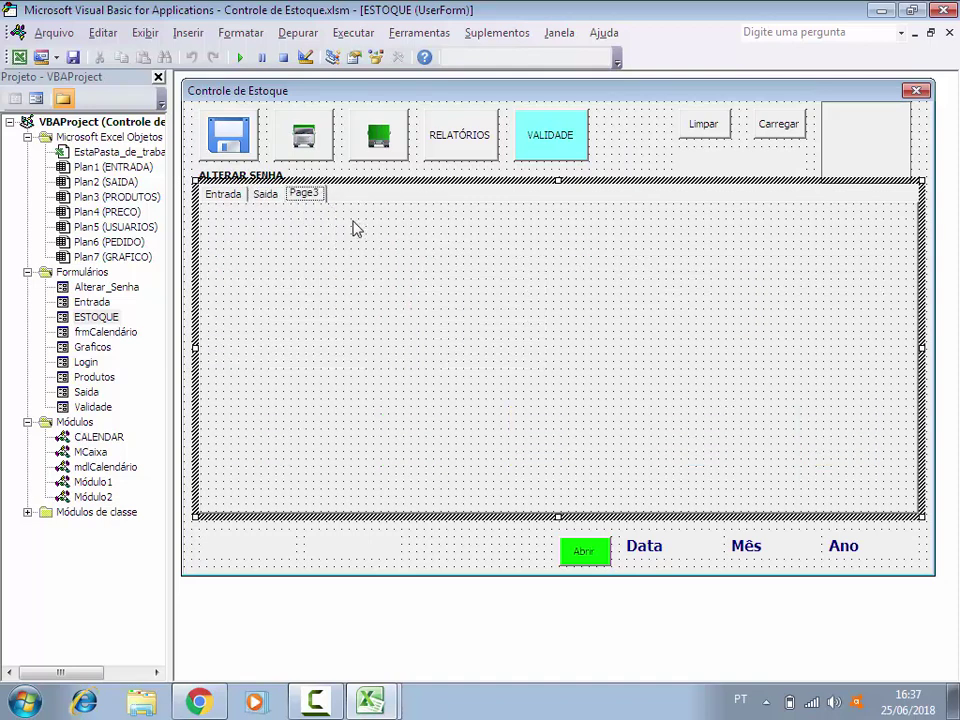
pyautogui.rightClick(312, 199)
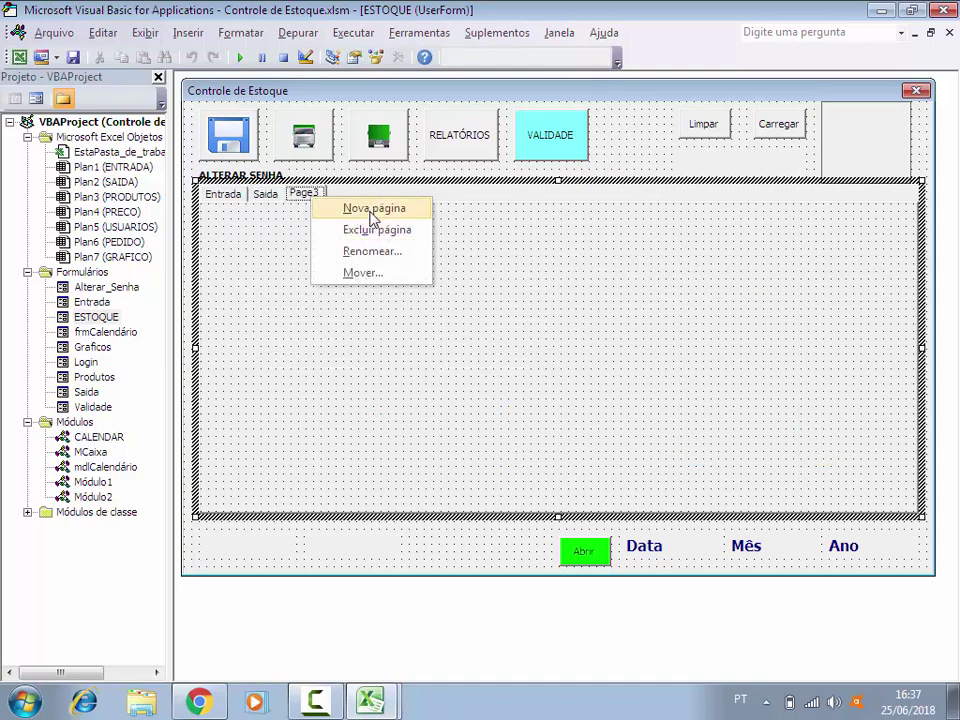
pyautogui.press('Escape')
# Set Page3's Caption property to Caixa
pyautogui.click(615, 170)
pyautogui.rightClick(617, 168)
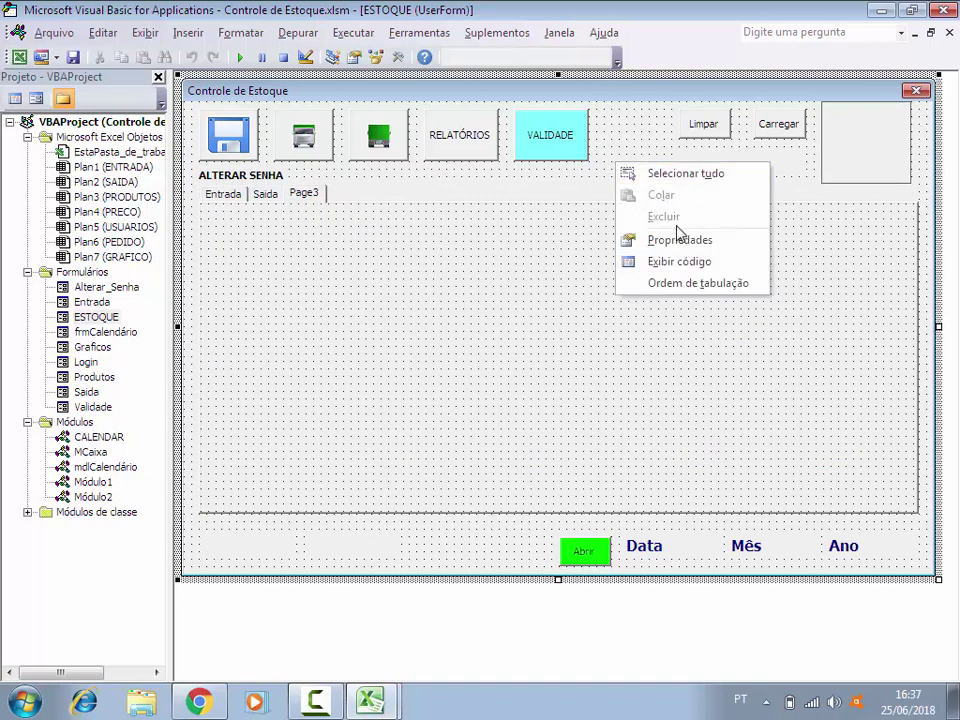
pyautogui.click(680, 240)
pyautogui.click(330, 278)
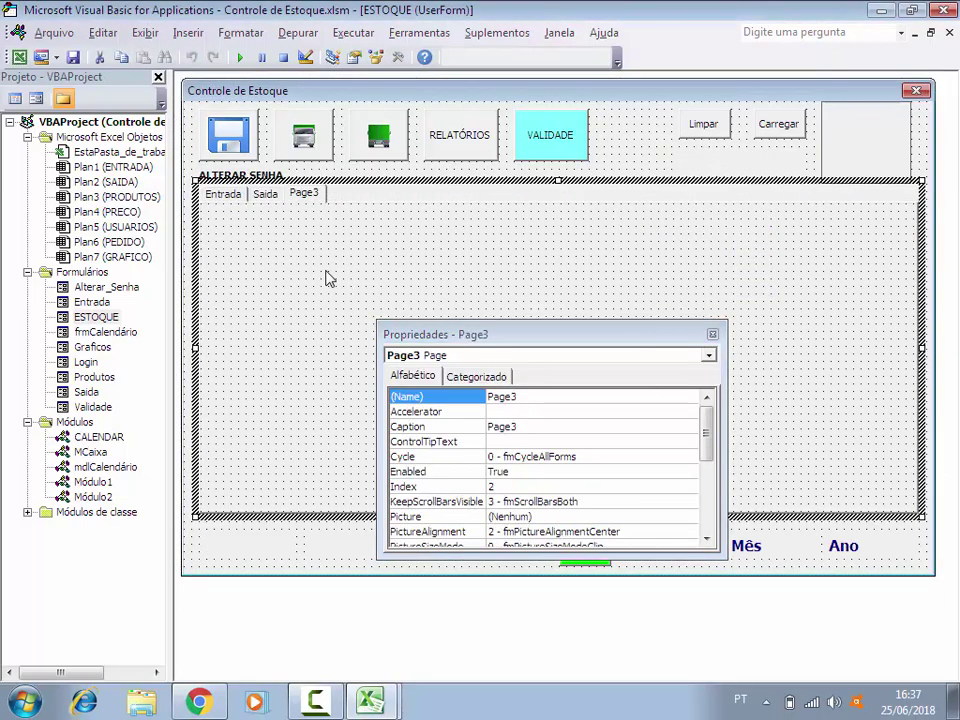
pyautogui.click(510, 427)
pyautogui.click(440, 425)
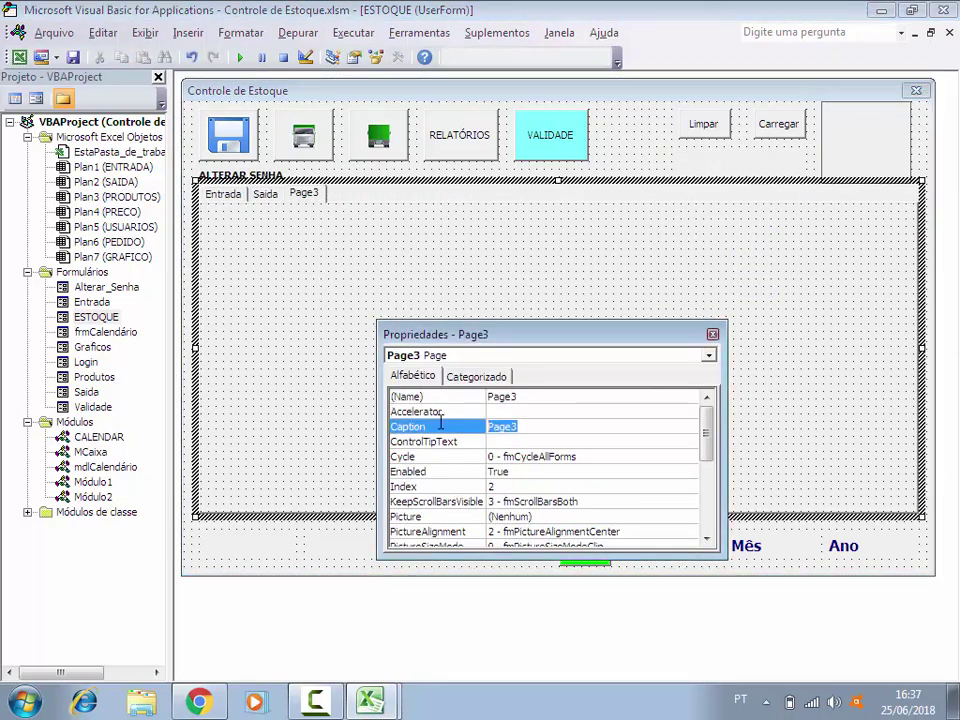
pyautogui.write('Caixa')
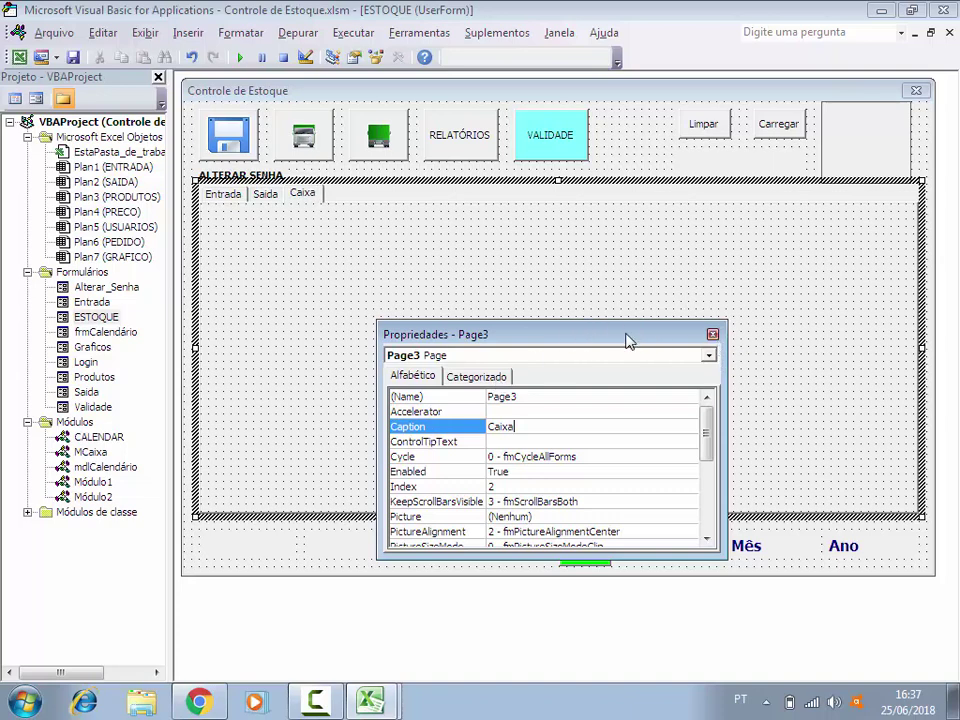
pyautogui.moveTo(628, 338); pyautogui.dragTo(742, 360)
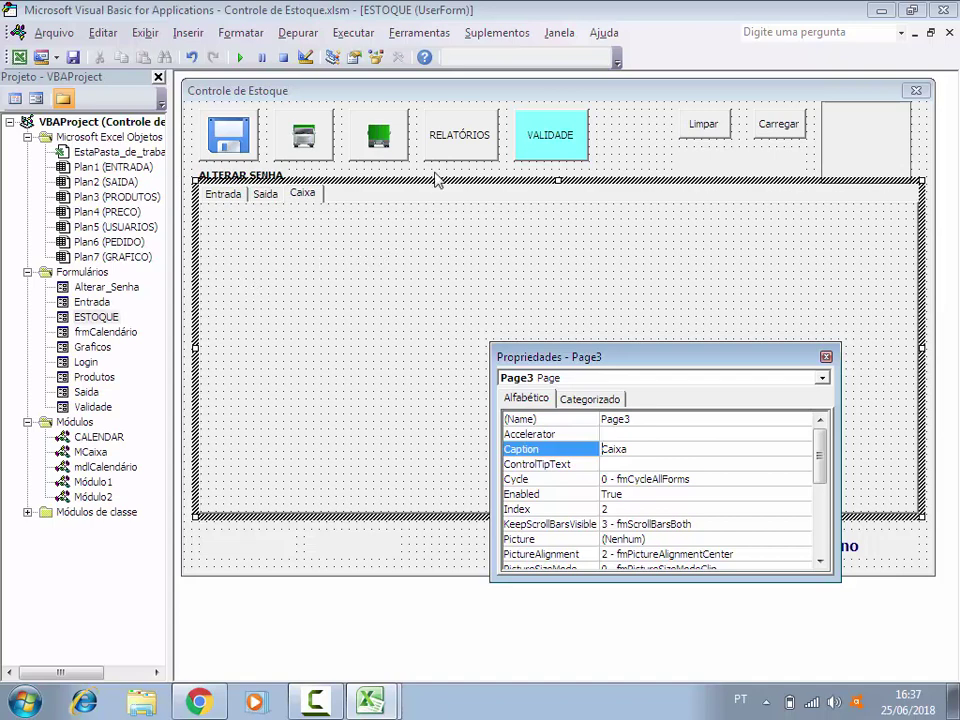
pyautogui.click(632, 158)
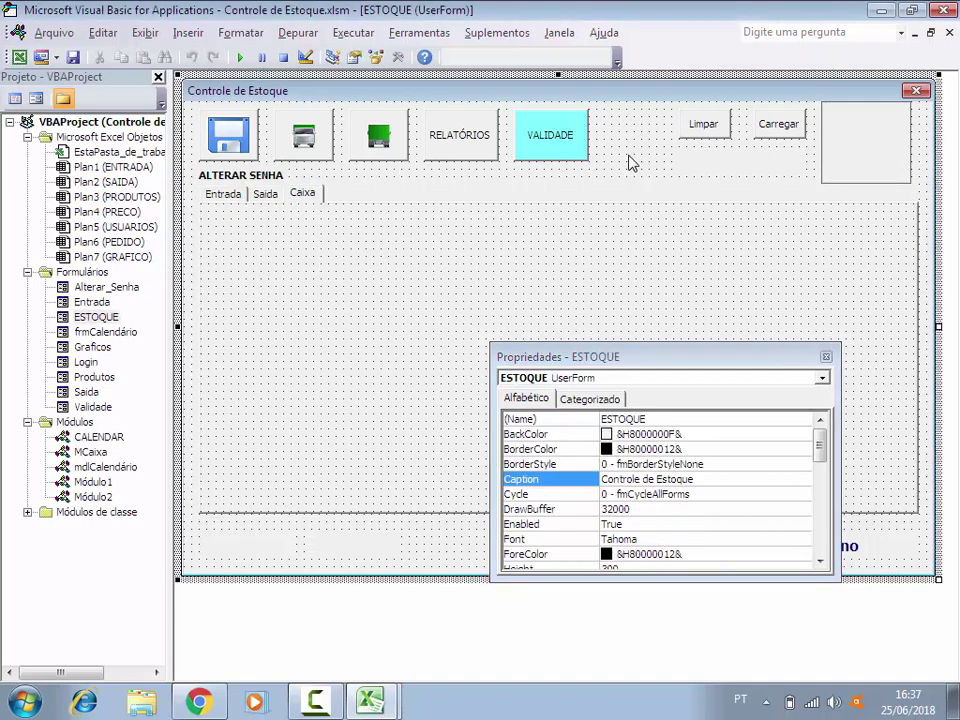
# Place a new label on the Caixa page and clear its Label26 caption
pyautogui.click(398, 57)
pyautogui.moveTo(142, 353); pyautogui.dragTo(268, 262)
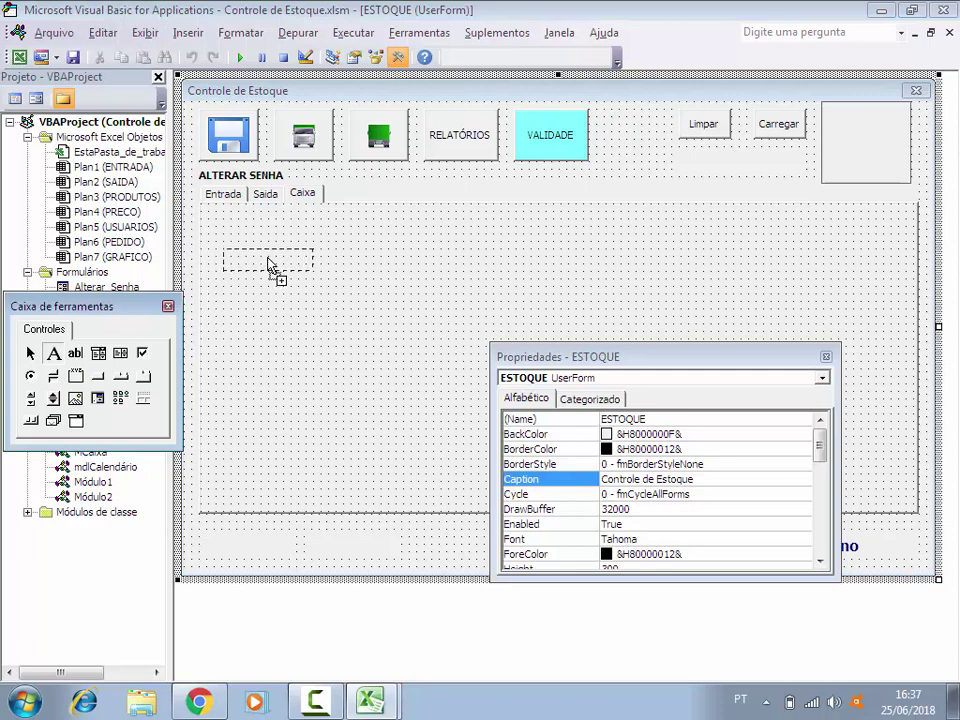
pyautogui.moveTo(268, 262); pyautogui.dragTo(266, 268)
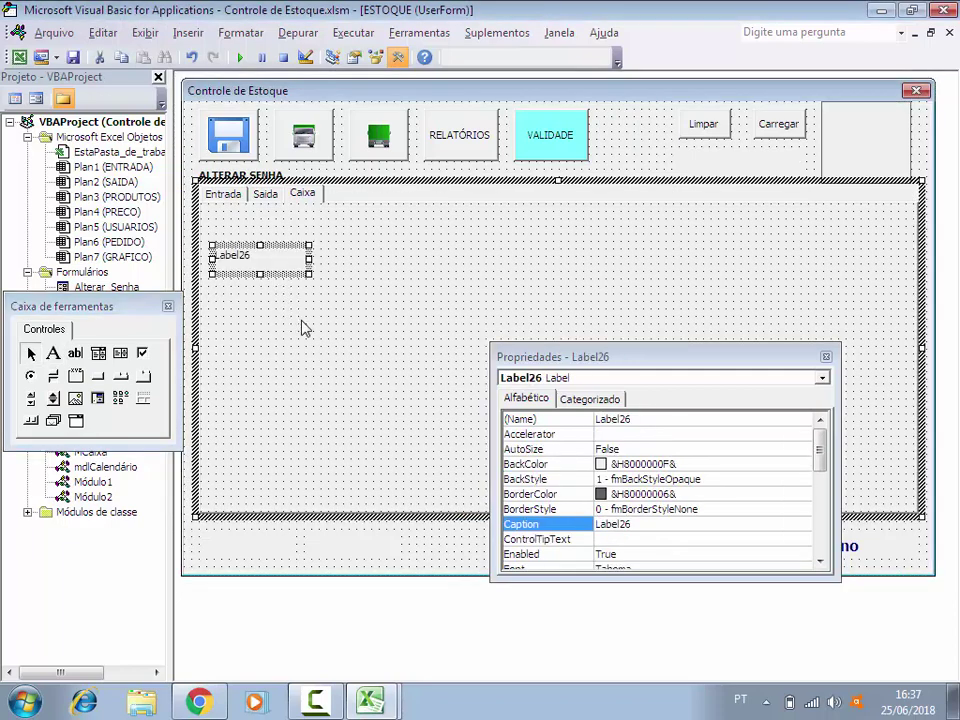
pyautogui.click(638, 526)
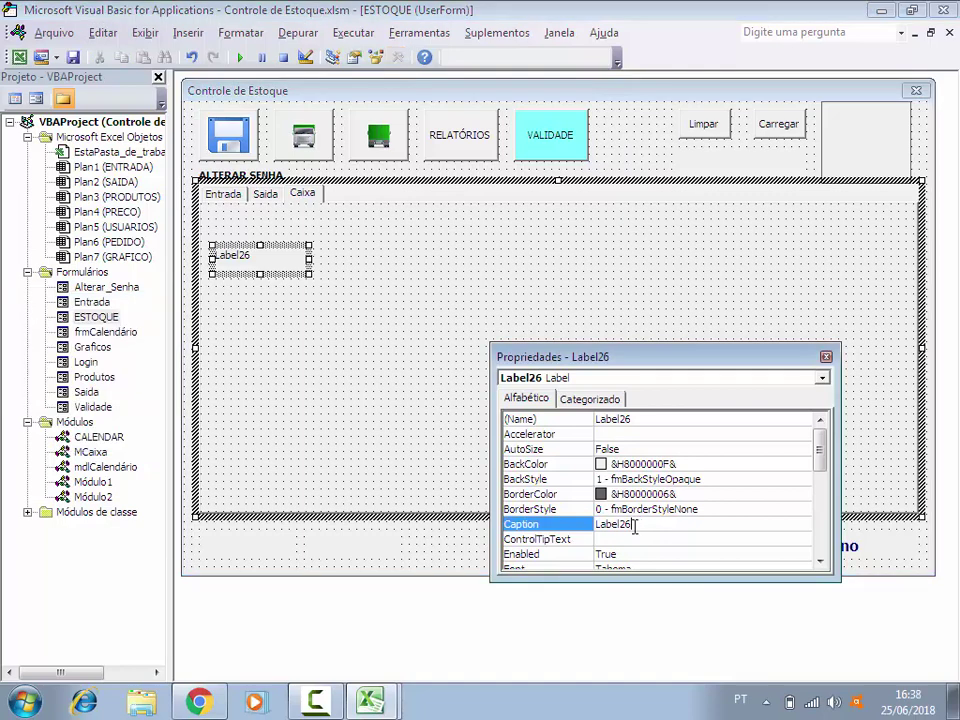
pyautogui.moveTo(638, 526); pyautogui.dragTo(556, 523)
pyautogui.press('BackSpace')
pyautogui.click(537, 509)
pyautogui.scroll(-1, 550, 508)
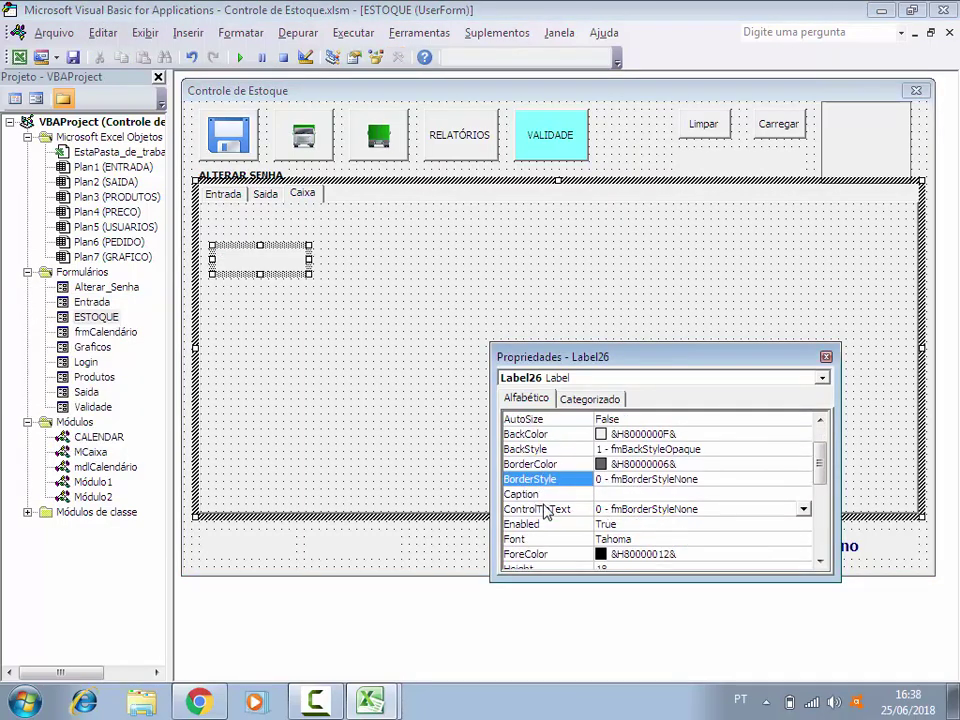
pyautogui.scroll(-1, 548, 510)
# Give the label a bold 10-point font and edit its (Name) property
pyautogui.click(550, 479)
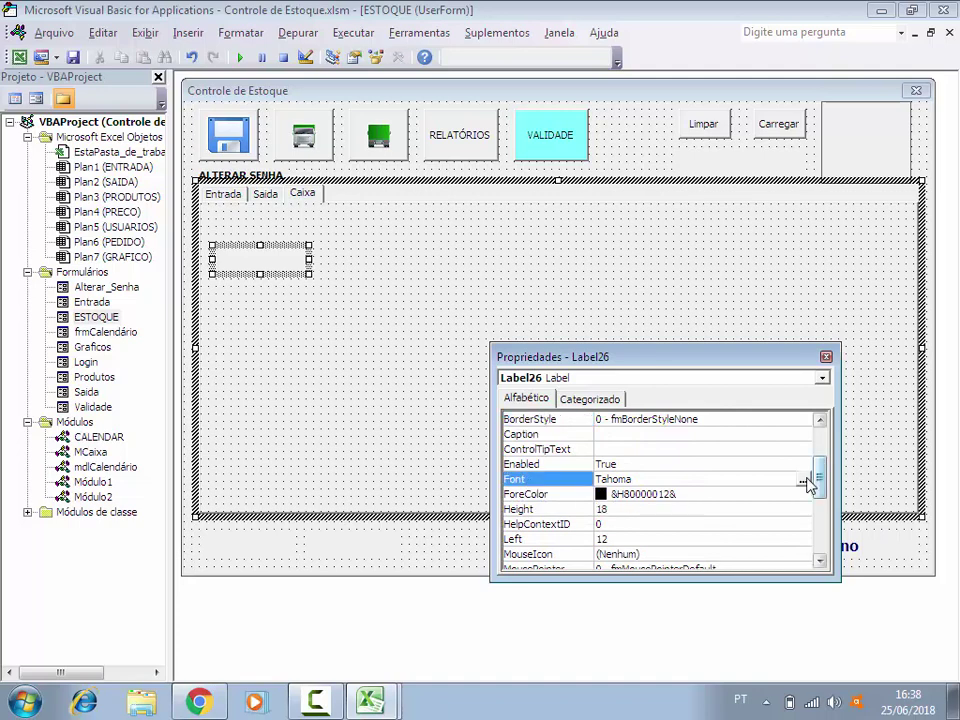
pyautogui.click(803, 481)
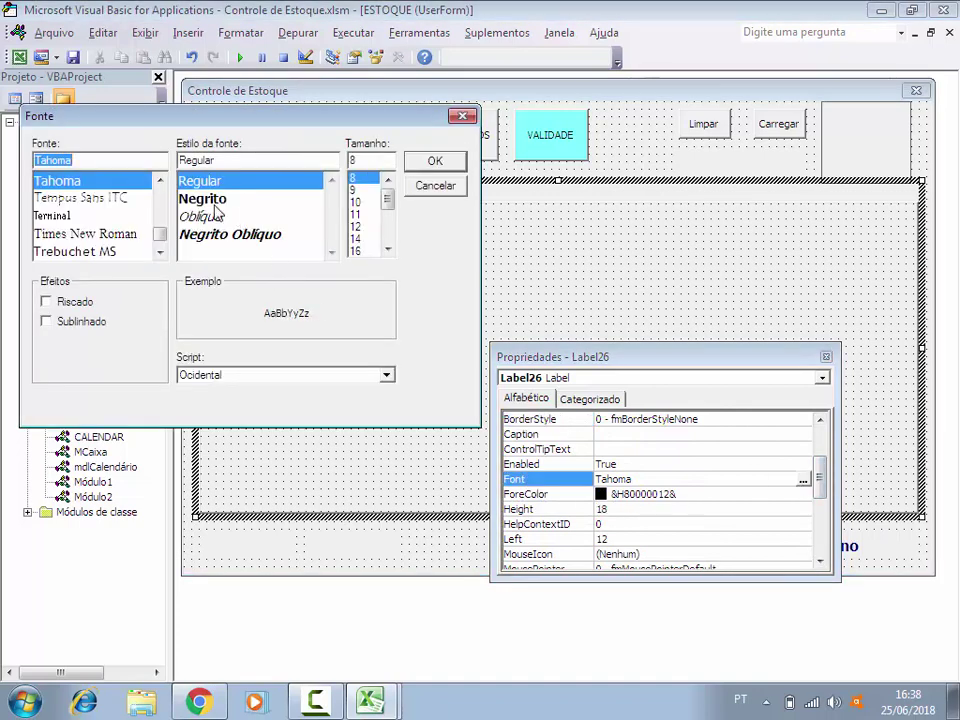
pyautogui.click(214, 199)
pyautogui.click(356, 202)
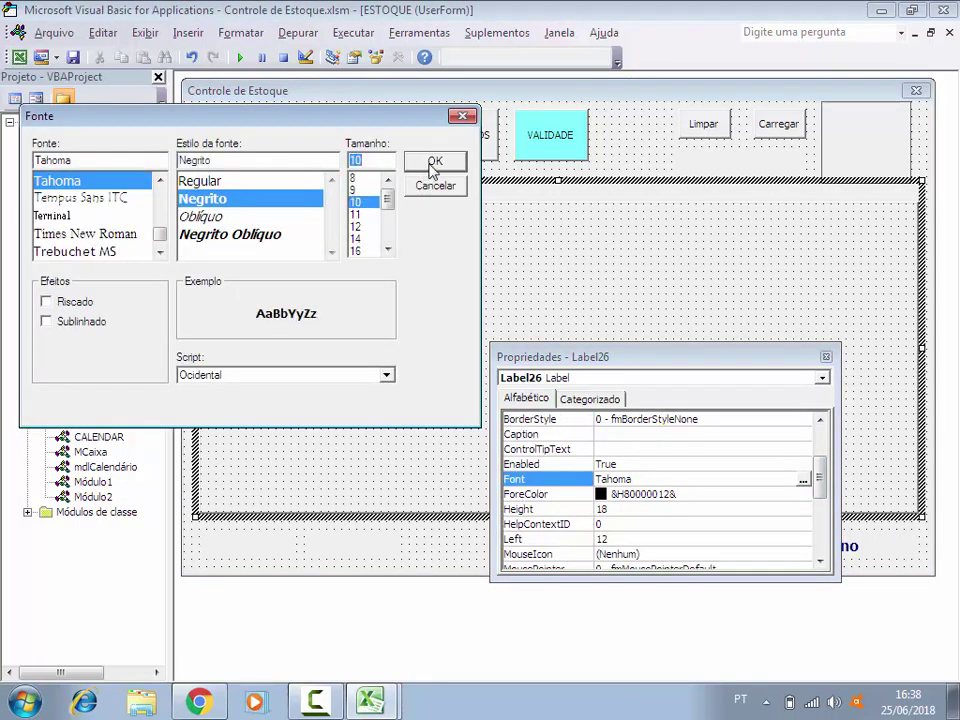
pyautogui.click(435, 162)
pyautogui.click(538, 423)
pyautogui.scroll(2, 540, 430)
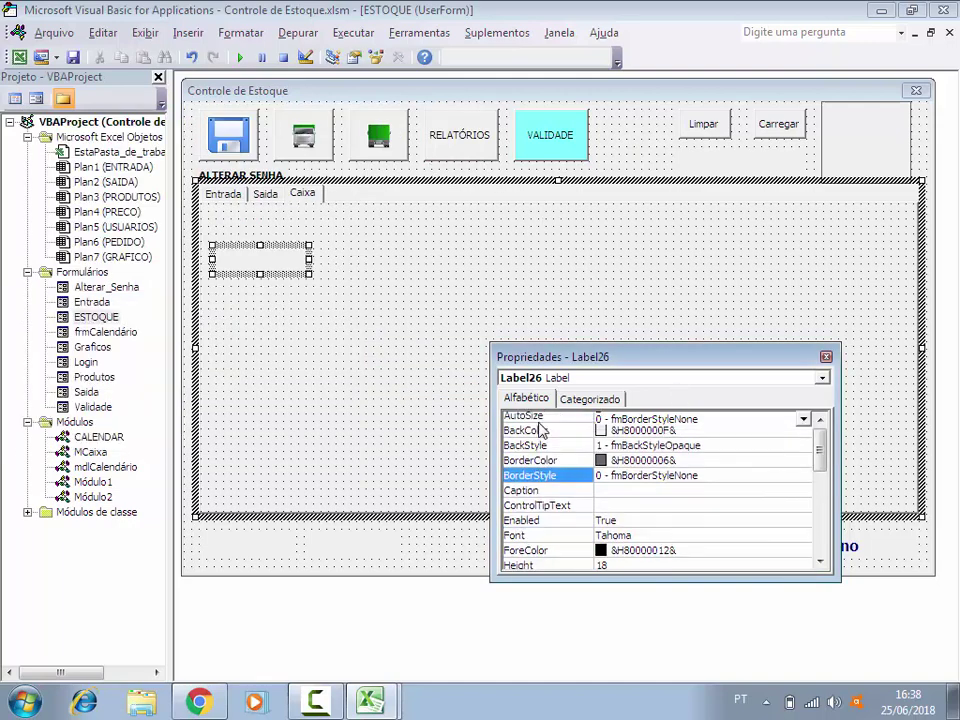
pyautogui.click(645, 420)
pyautogui.write('LCaixa')
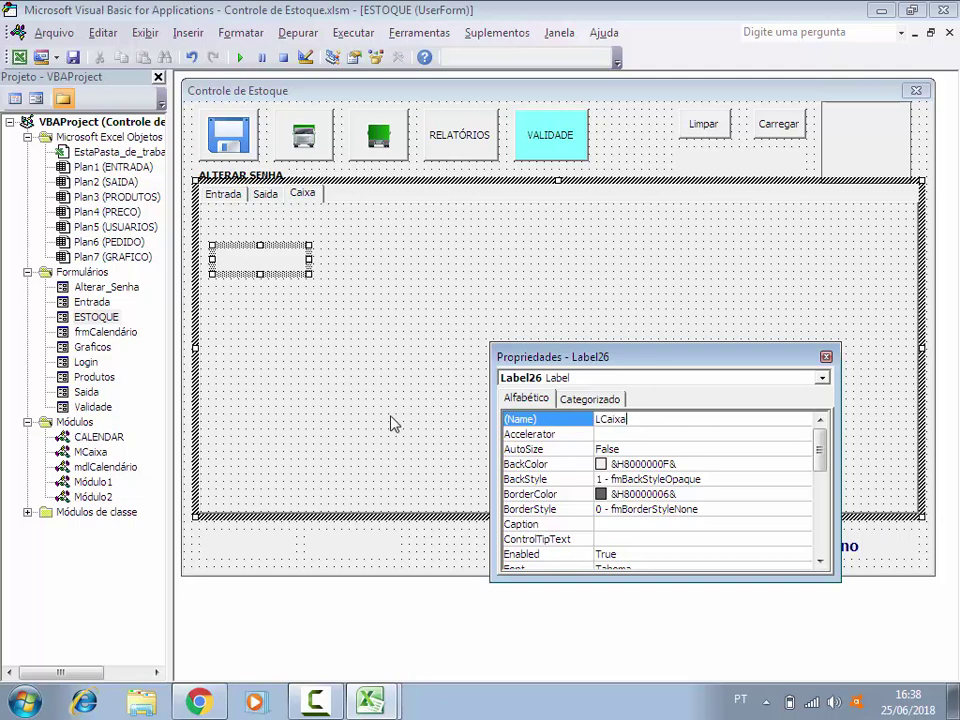
pyautogui.click(390, 416)
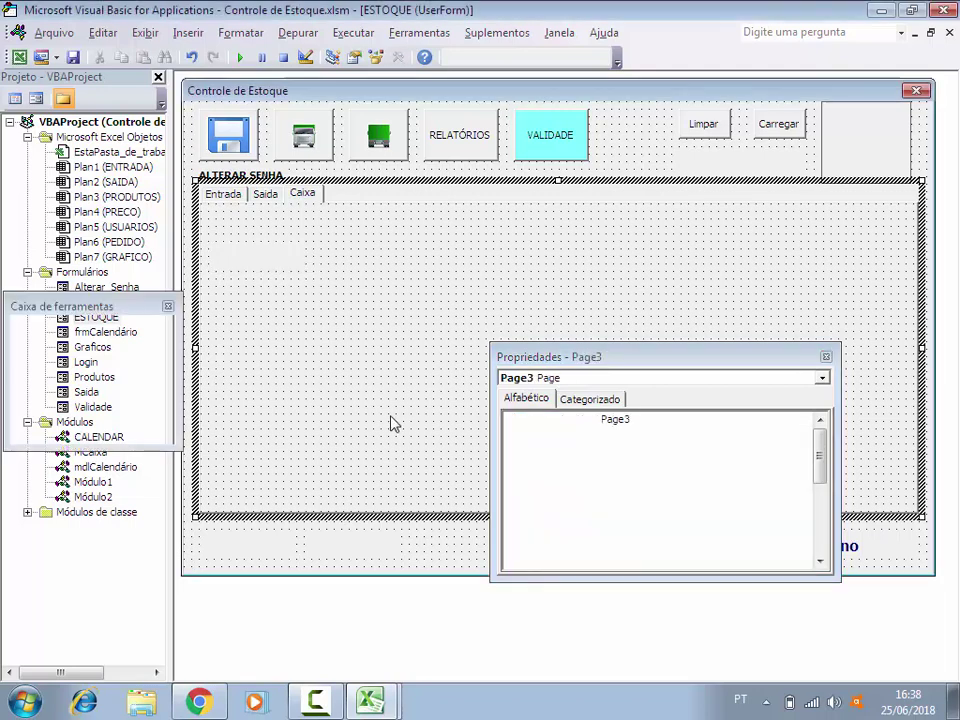
pyautogui.moveTo(113, 309); pyautogui.dragTo(109, 199)
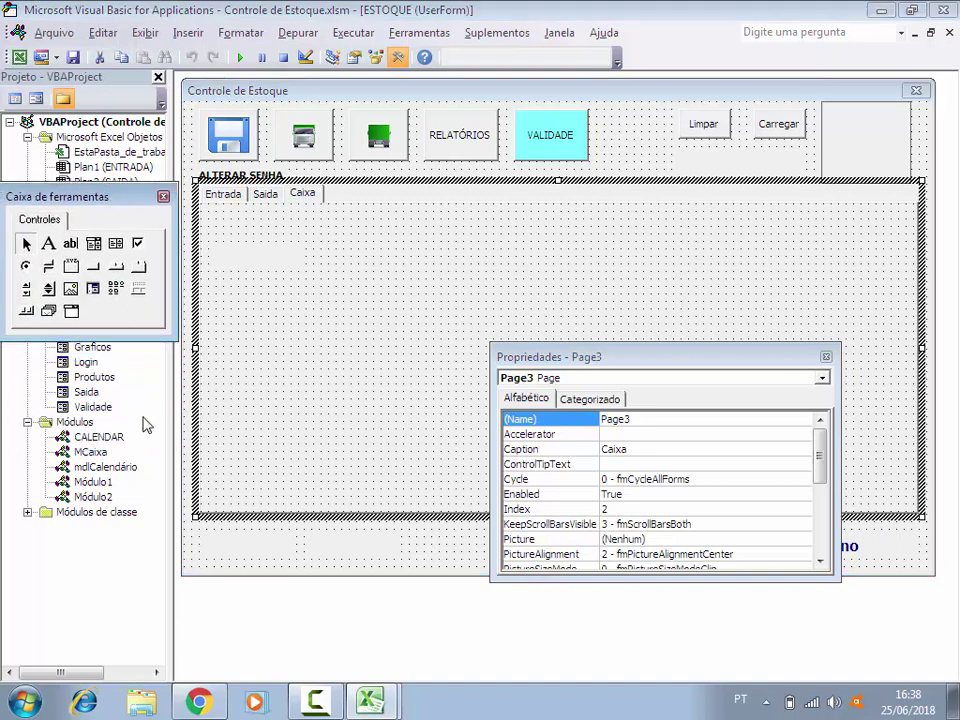
# In the MCaixa module, add Estoque.LCaixa.Caption = SALDO above Exit Sub
pyautogui.doubleClick(90, 452)
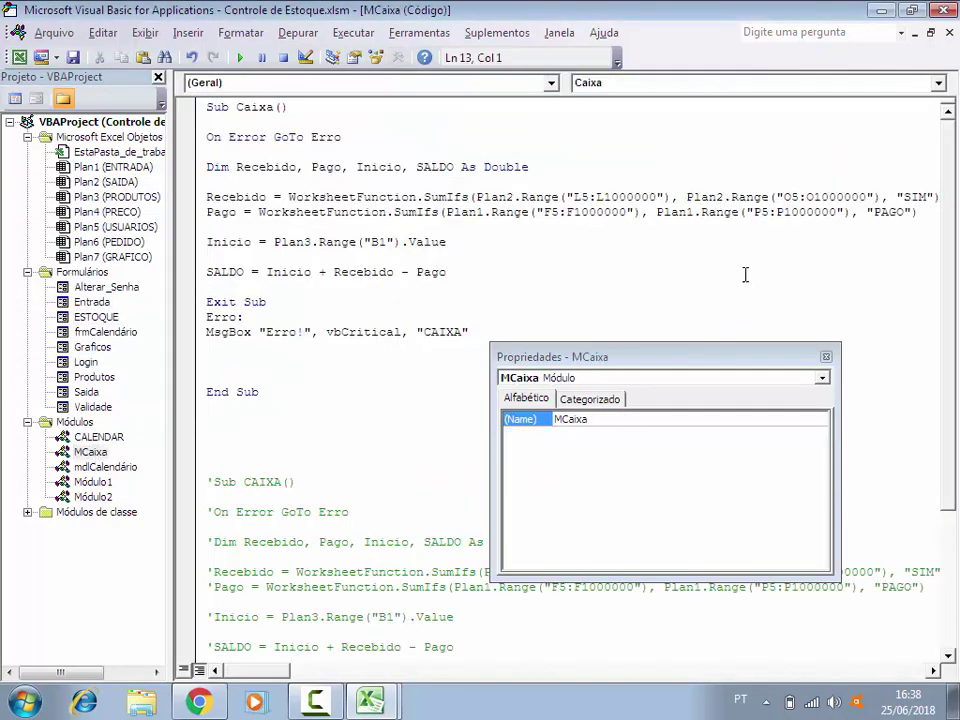
pyautogui.press('Return')
pyautogui.click(826, 356)
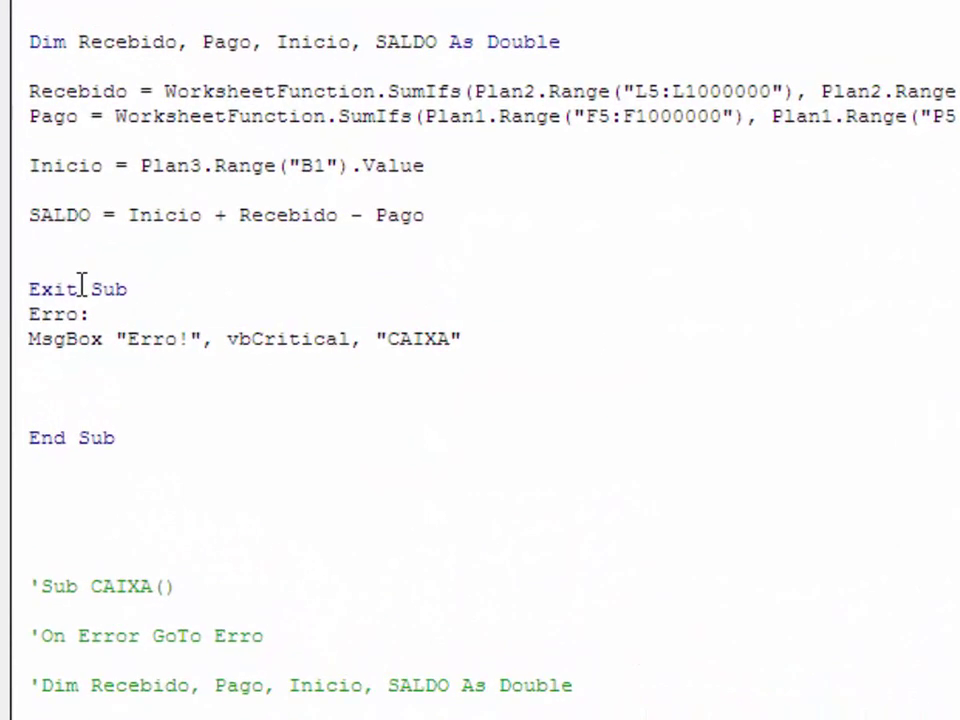
pyautogui.write('EST')
pyautogui.write('OQUE.')
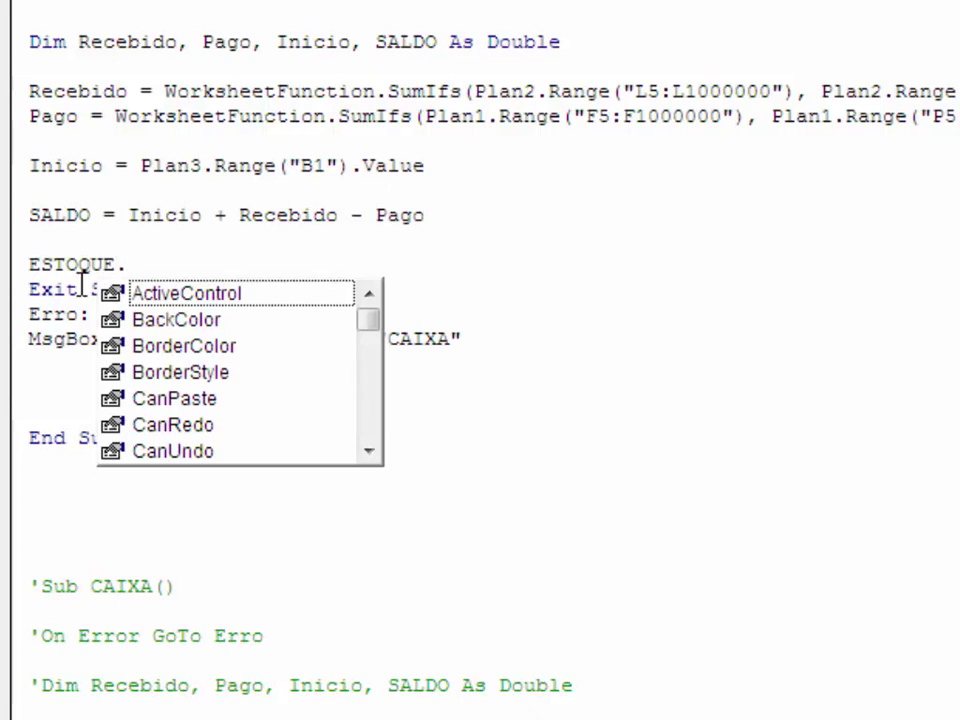
pyautogui.write('LCAI')
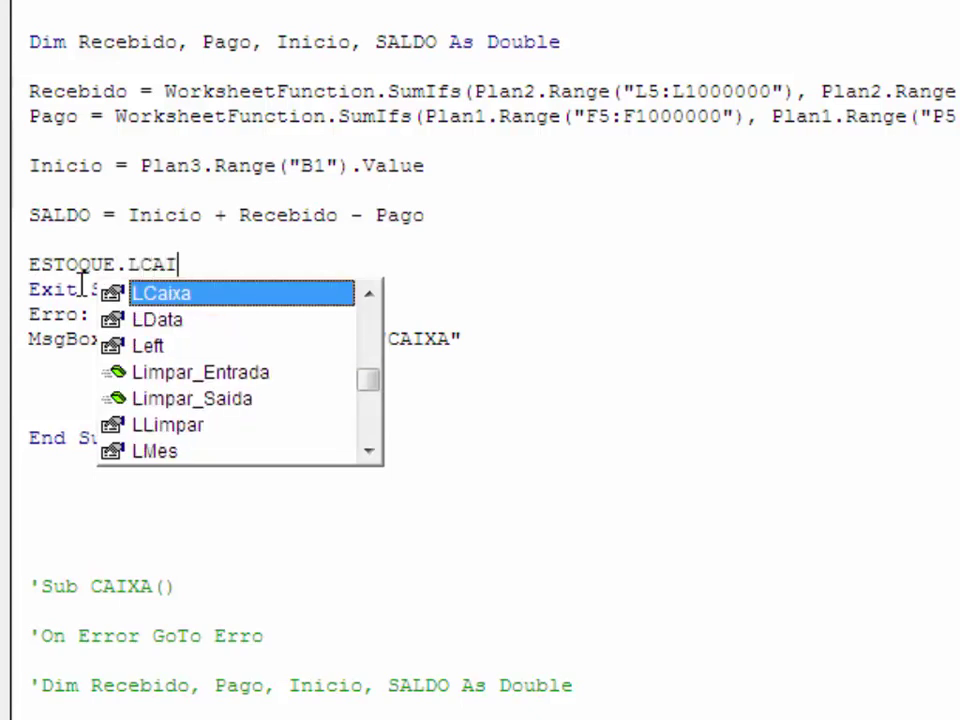
pyautogui.press('BackSpace')
pyautogui.write('.Caption ')
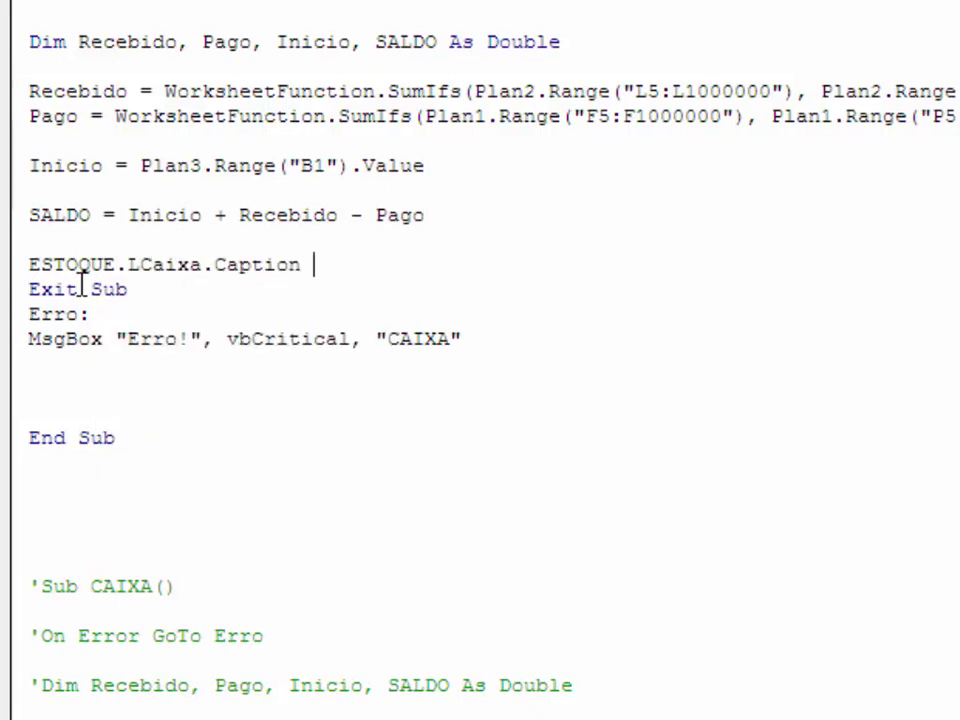
pyautogui.write('= SALD')
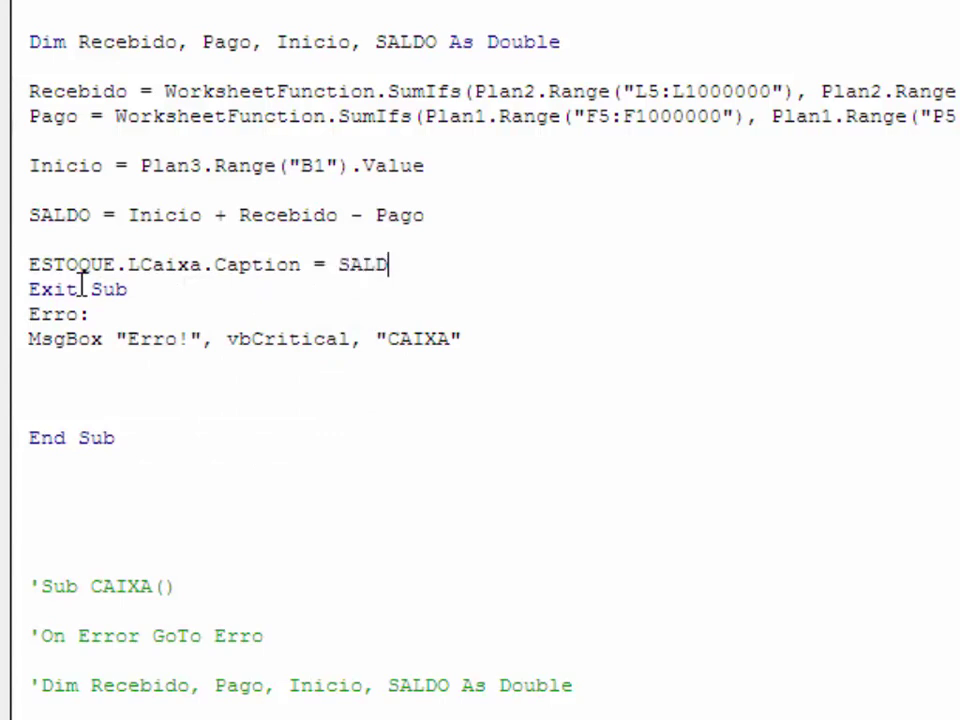
pyautogui.write('O')
pyautogui.press('Return')
pyautogui.press('Return')
pyautogui.press('Return')
pyautogui.press('Return')
pyautogui.press('Return')
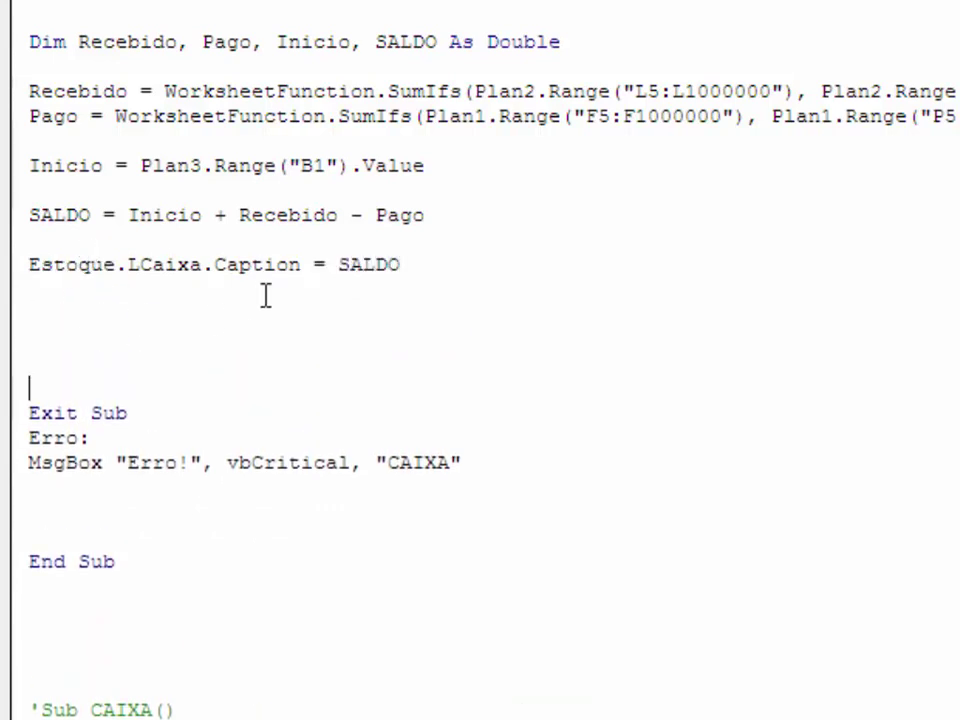
# Add Estoque.LCaixa.Caption = Format(Estoque.LCaixa.Caption, "currency") on the next line
pyautogui.moveTo(305, 264); pyautogui.dragTo(27, 266)
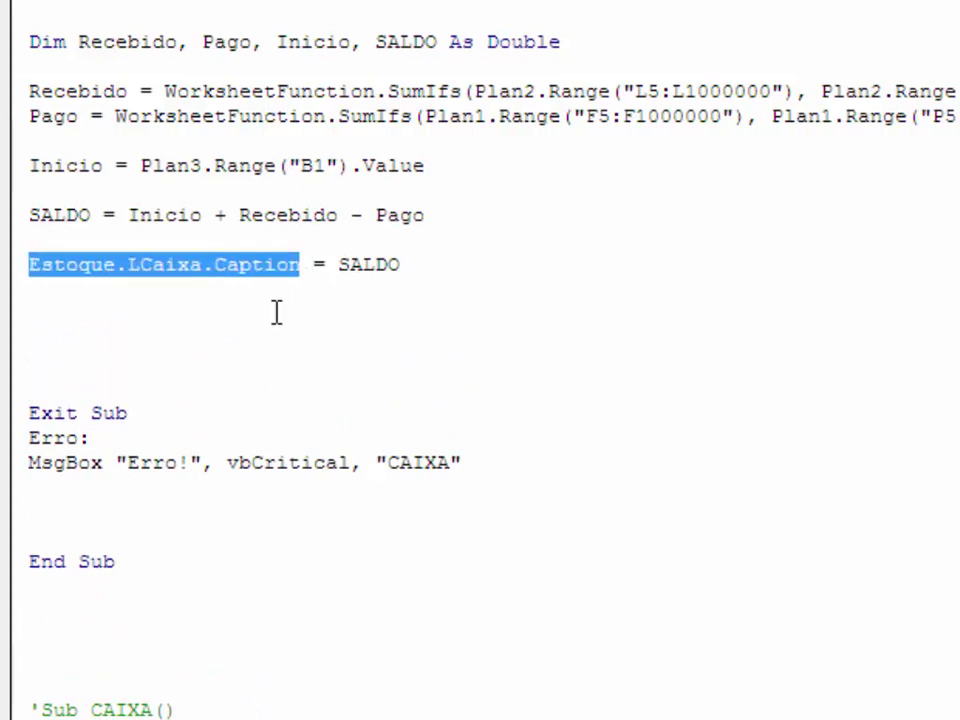
pyautogui.hotkey('ctrl', 'c')
pyautogui.click(116, 316)
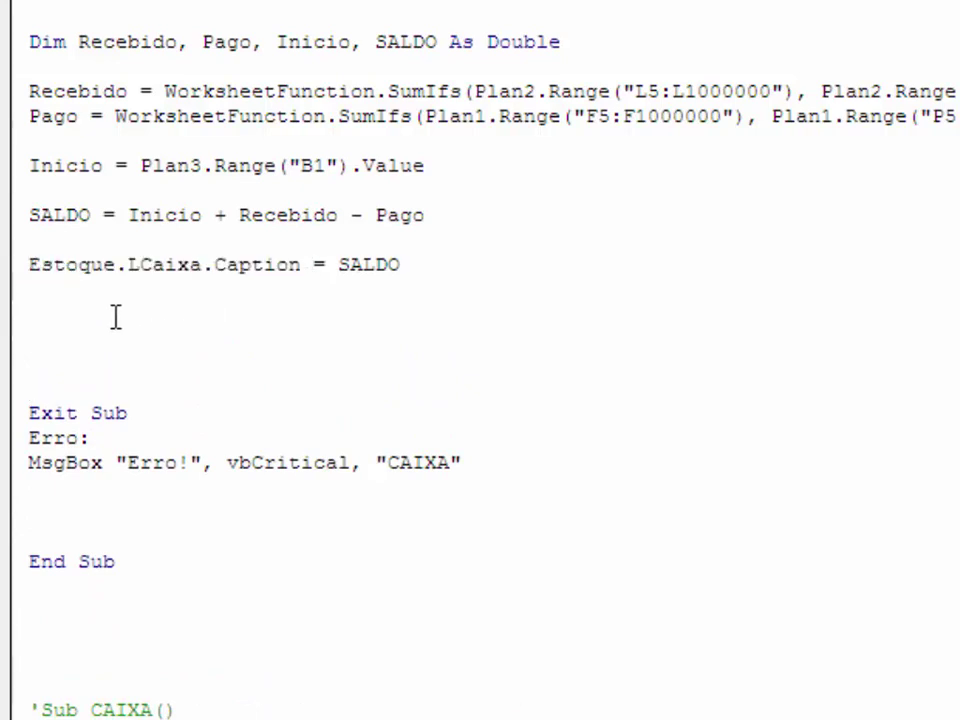
pyautogui.hotkey('ctrl', 'v')
pyautogui.write('= ')
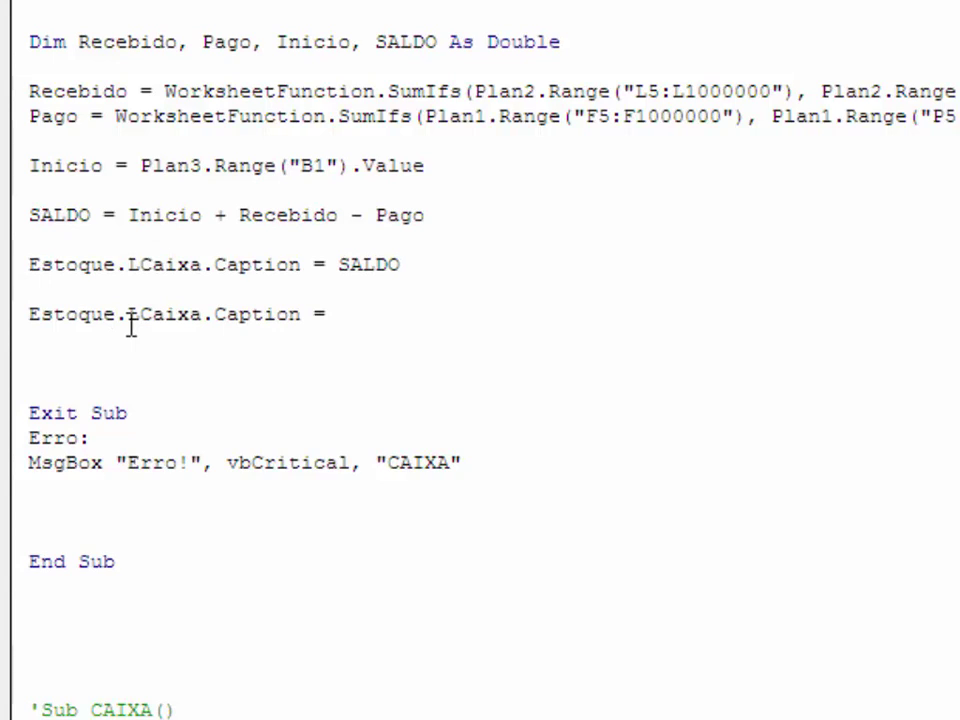
pyautogui.write('FORMAT')
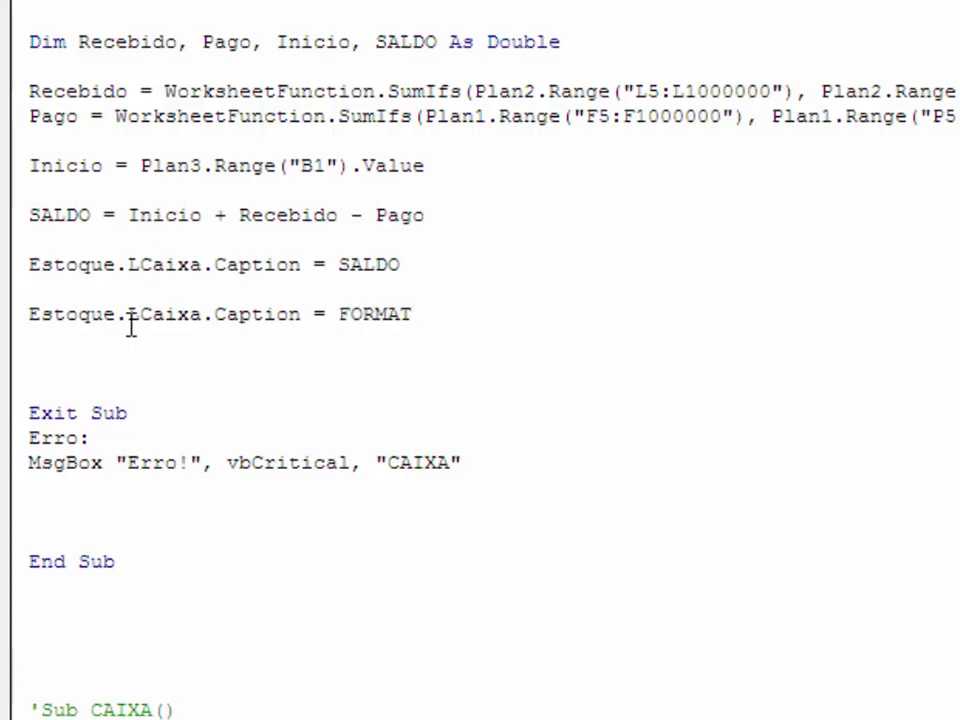
pyautogui.write('(')
pyautogui.hotkey('ctrl', 'v')
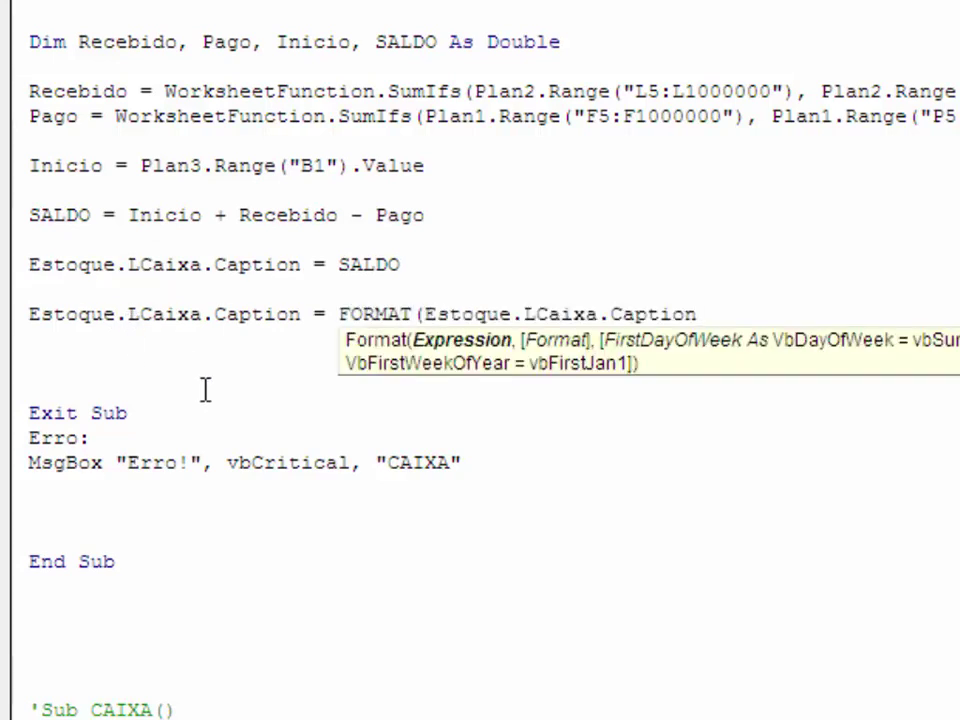
pyautogui.write(', ')
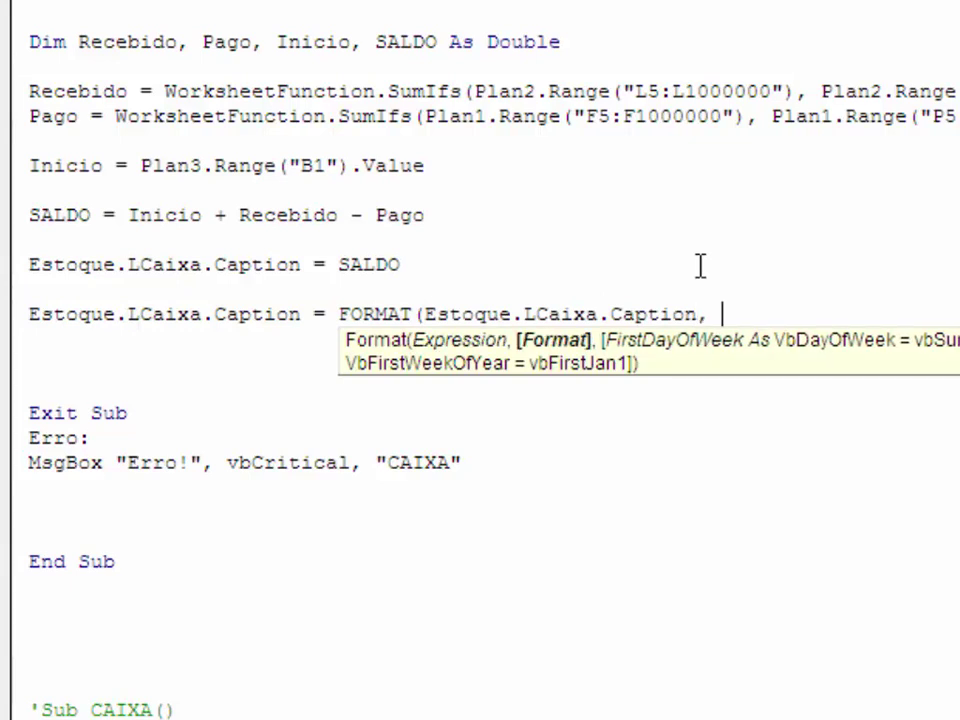
pyautogui.write('"')
pyautogui.write('cu')
pyautogui.write('rrency')
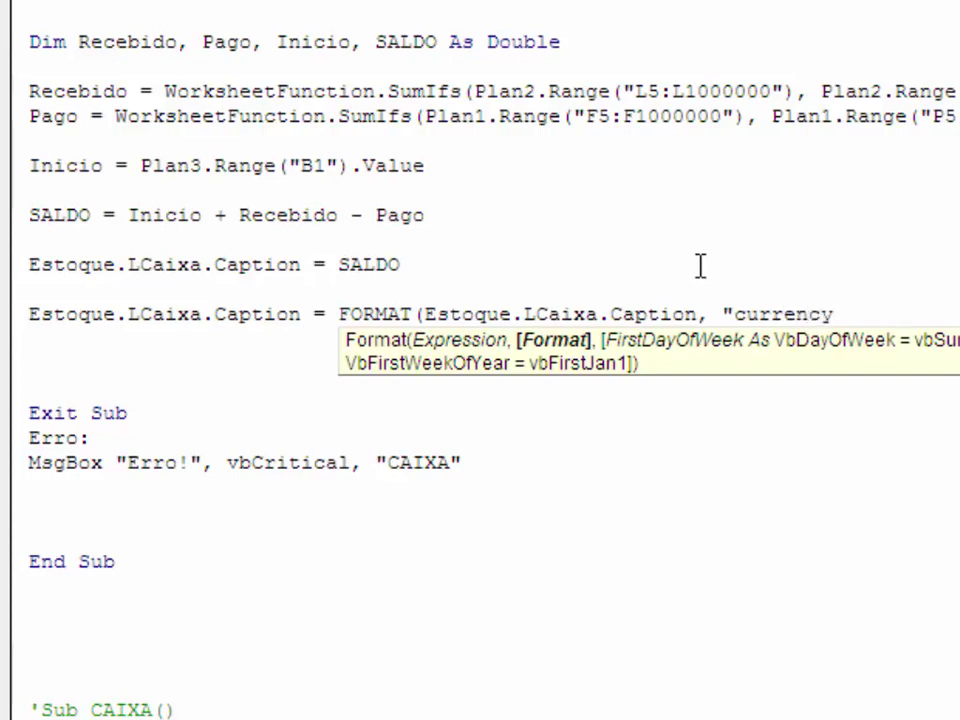
pyautogui.write('")')
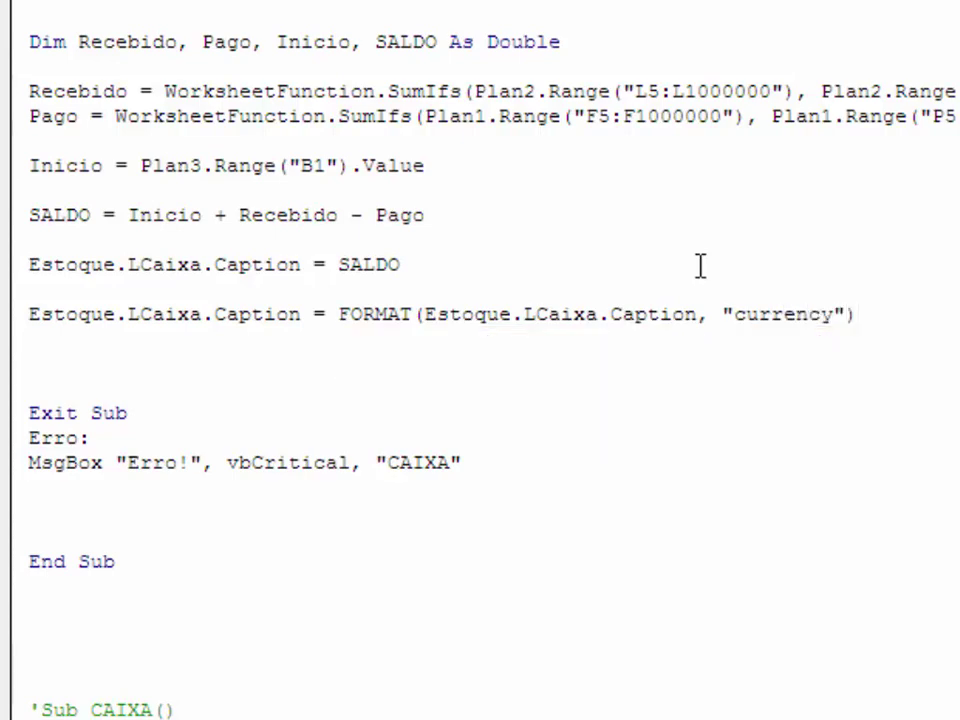
pyautogui.press('Return')
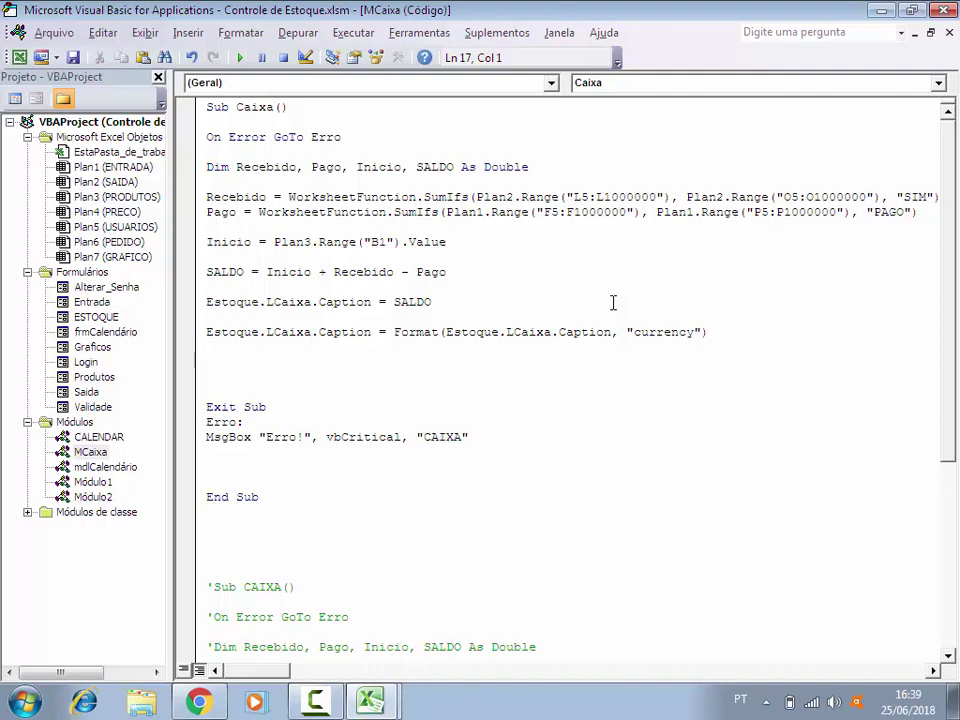
# Capitalize the format name to "Currency"
pyautogui.scroll(-4, 613, 302)
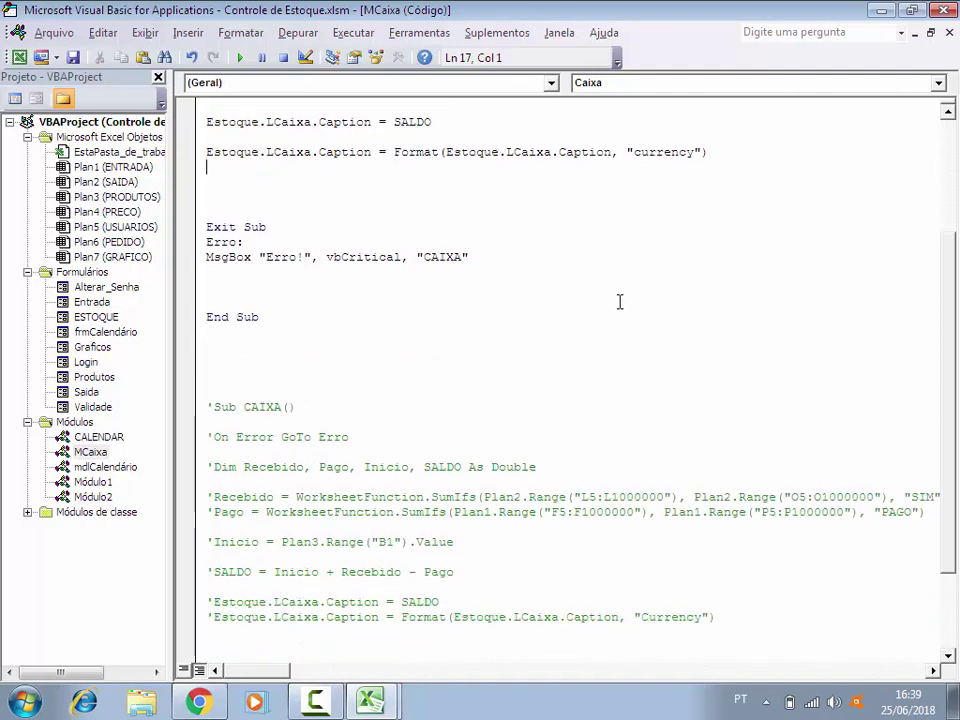
pyautogui.scroll(1, 700, 298)
pyautogui.click(645, 200)
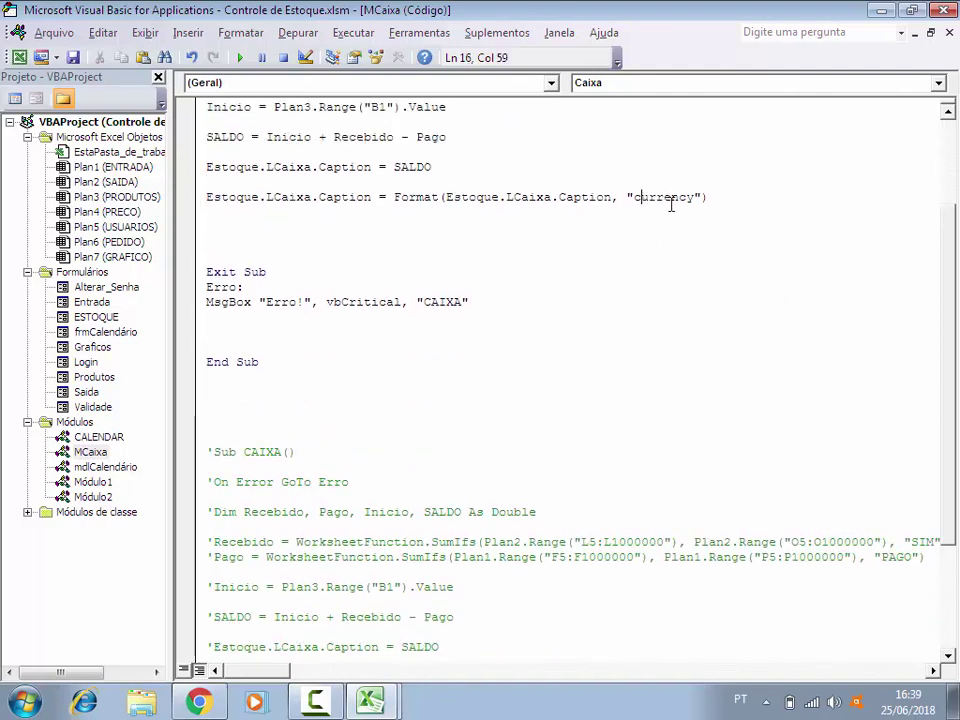
pyautogui.press('BackSpace')
pyautogui.write('C')
pyautogui.scroll(-1, 678, 262)
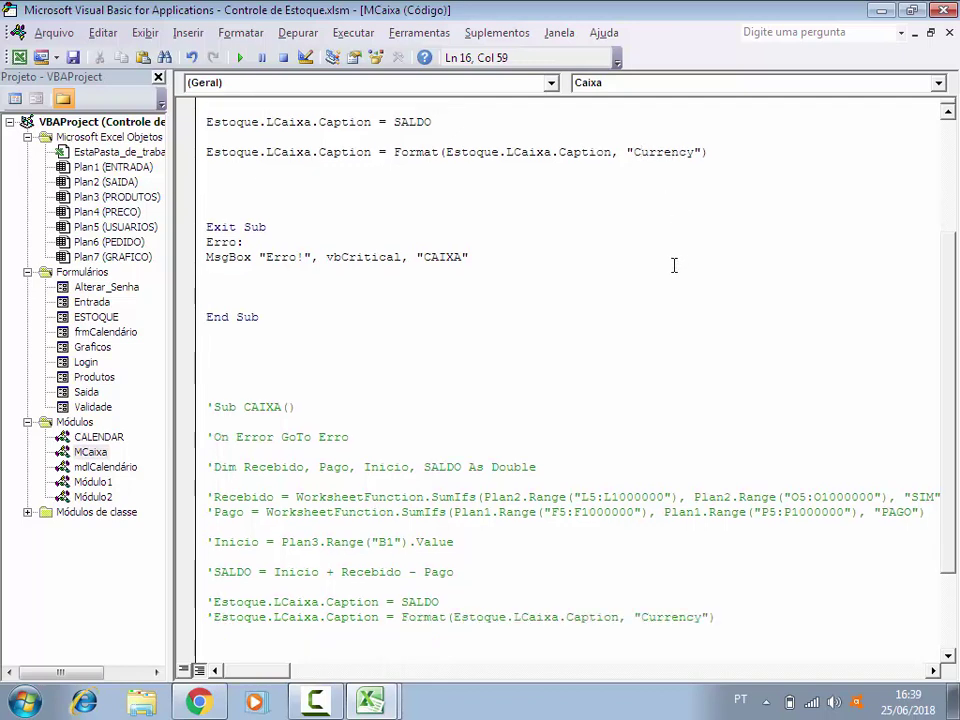
pyautogui.scroll(1, 674, 265)
# Remove the extra blank lines before Exit Sub
pyautogui.click(222, 226)
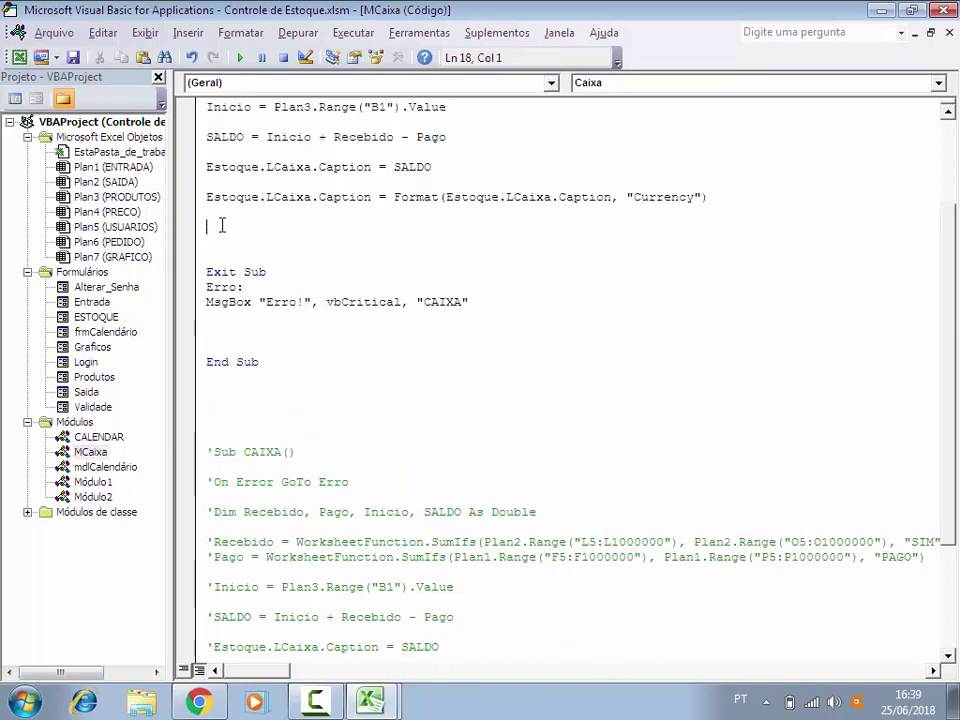
pyautogui.press('Delete')
pyautogui.press('Delete')
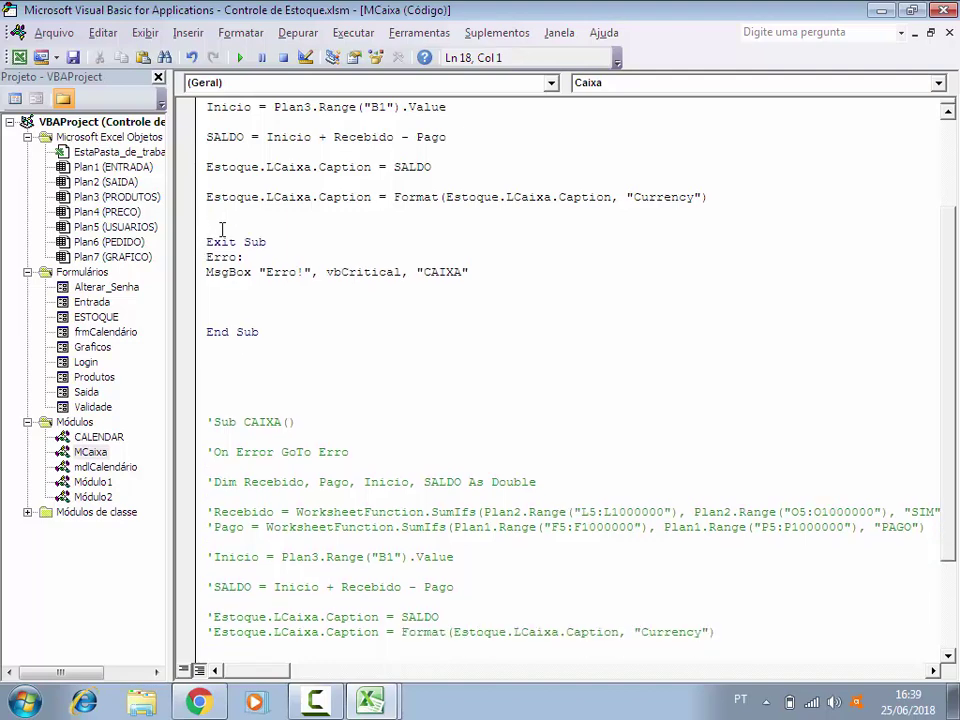
pyautogui.scroll(-2, 222, 228)
pyautogui.scroll(-1, 221, 226)
pyautogui.scroll(1, 221, 226)
pyautogui.scroll(4, 222, 228)
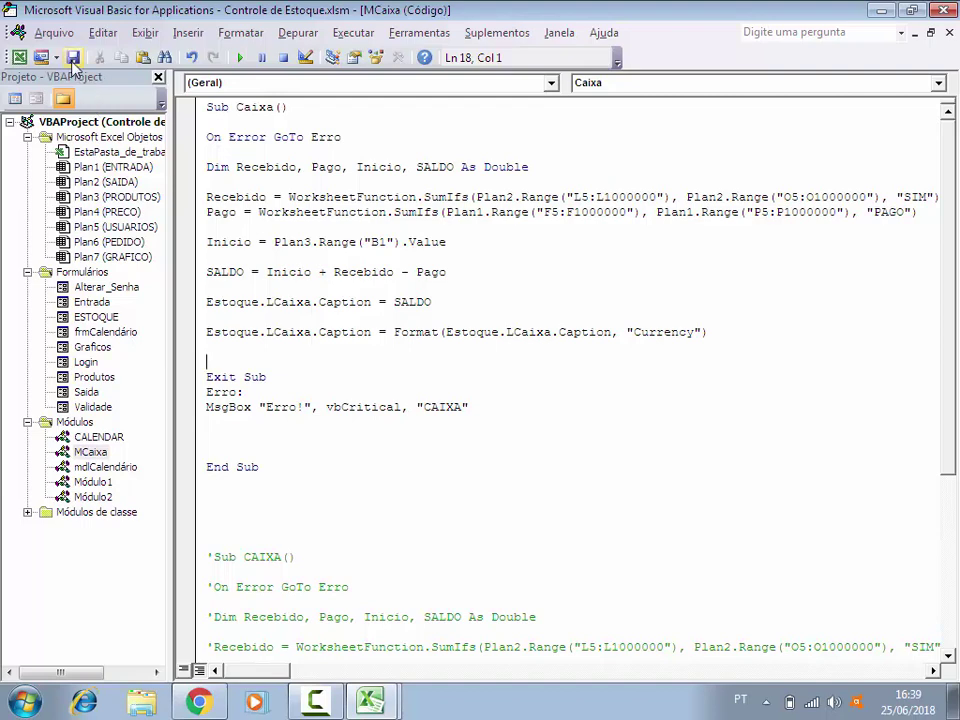
# Open the ESTOQUE form design, check the Saida and Caixa pages, and open MultiPage1_Change code
pyautogui.doubleClick(84, 317)
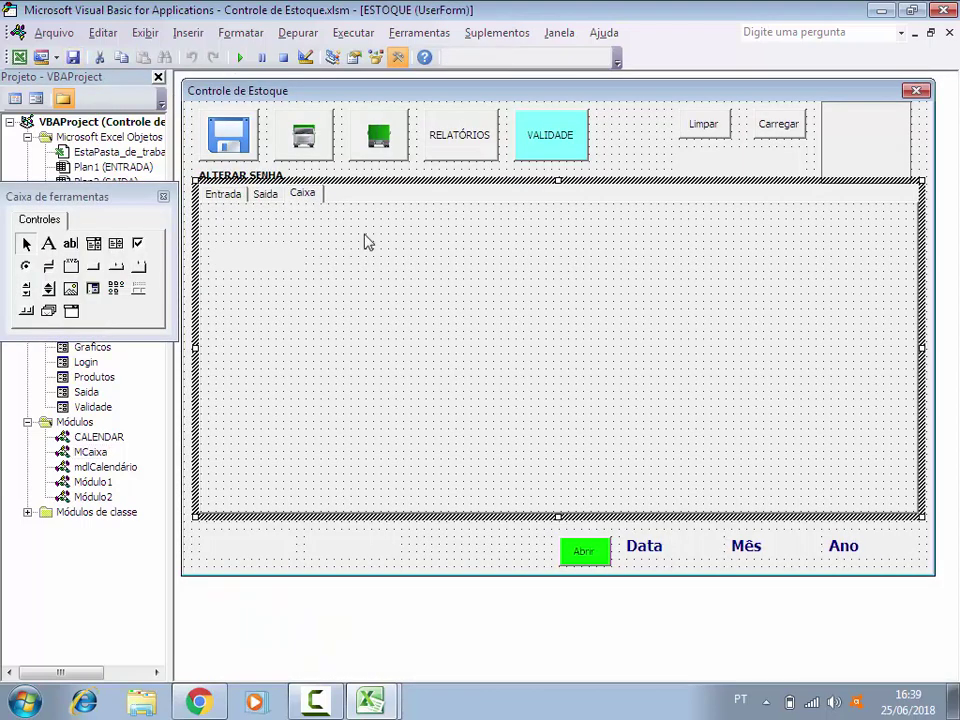
pyautogui.click(266, 194)
pyautogui.click(302, 193)
pyautogui.doubleClick(437, 270)
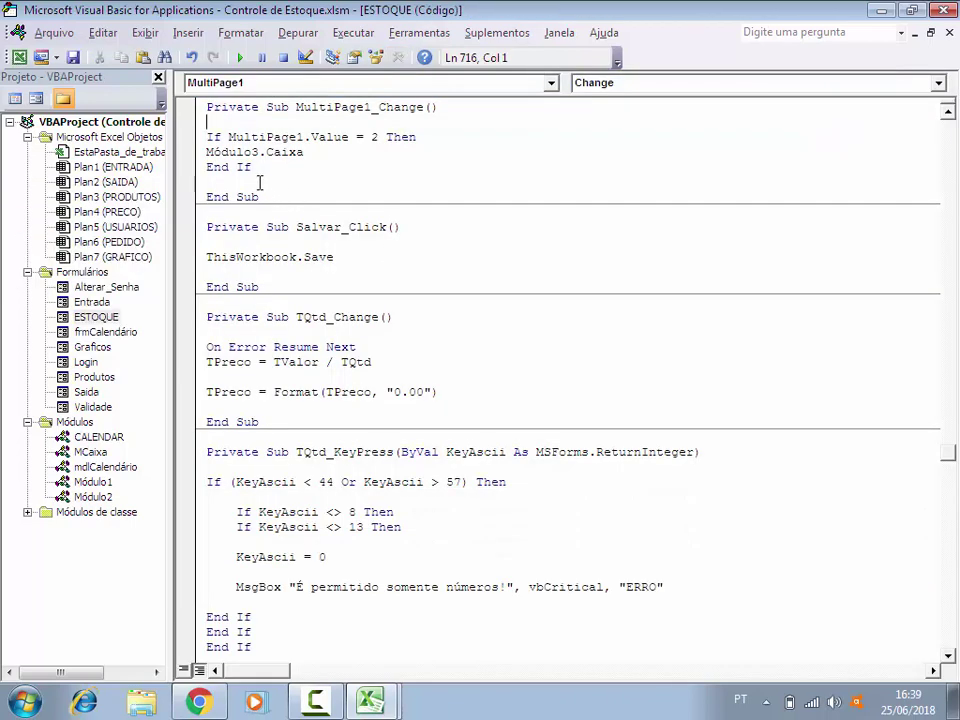
pyautogui.press('Return')
pyautogui.press('Return')
pyautogui.press('Return')
pyautogui.press('Return')
pyautogui.press('Return')
pyautogui.click(221, 141)
pyautogui.write('If Mu')
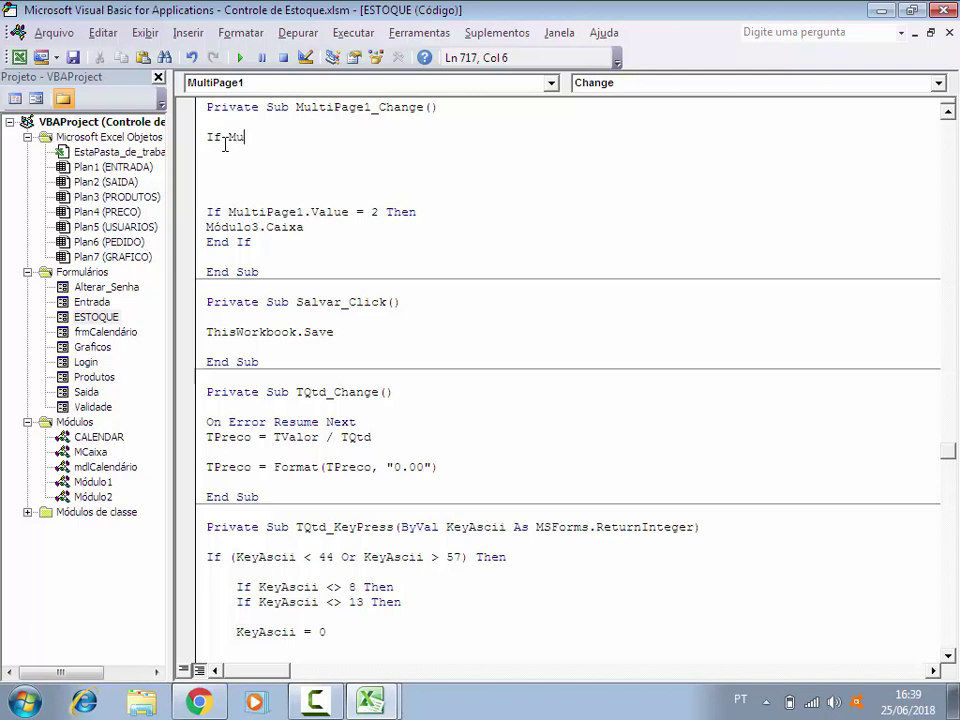
# In MultiPage1_Change, replace the old Módulo3.Caixa block with If MultiPage1.Value = 2 Then MCaixa.Caixa End If
pyautogui.write('ltipage')
pyautogui.write('.ve = 2')
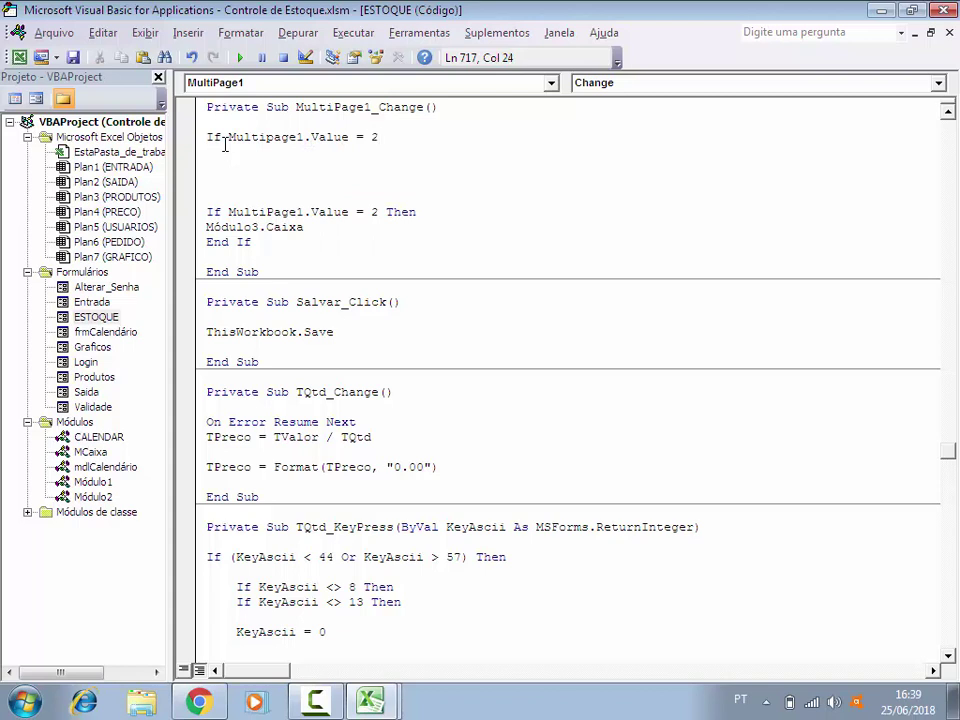
pyautogui.write('en')
pyautogui.press('Return')
pyautogui.write('MCai')
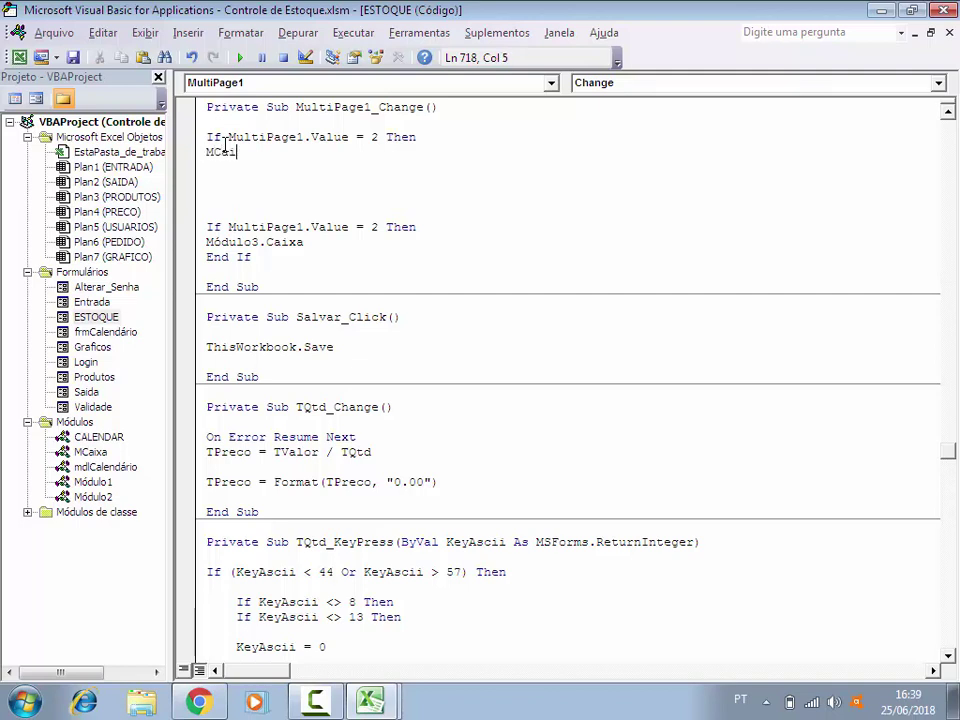
pyautogui.write('xa.')
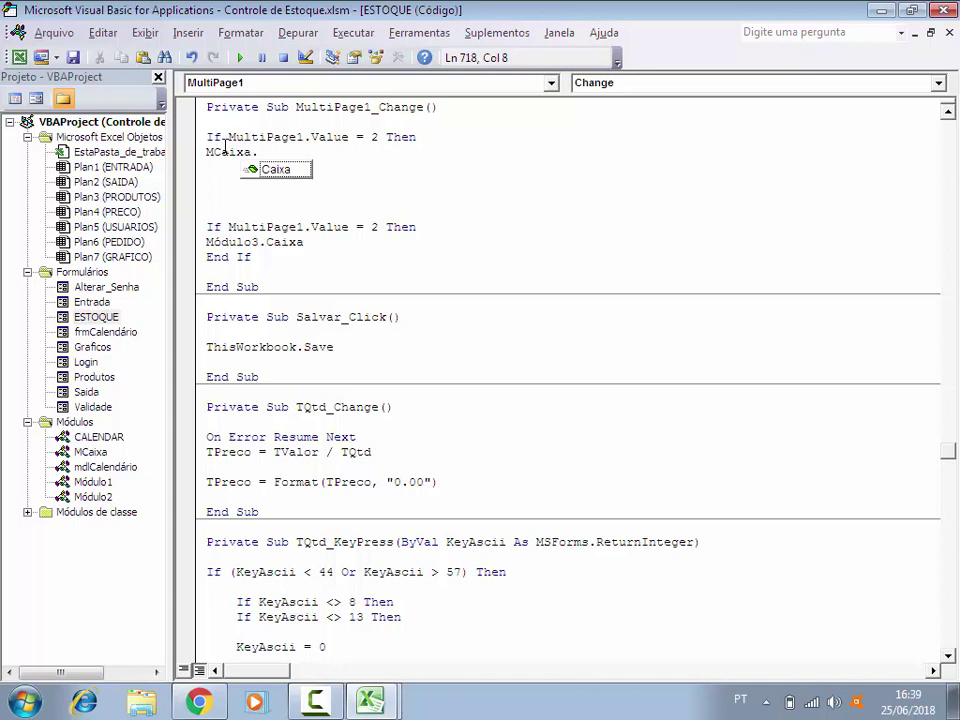
pyautogui.doubleClick(252, 168)
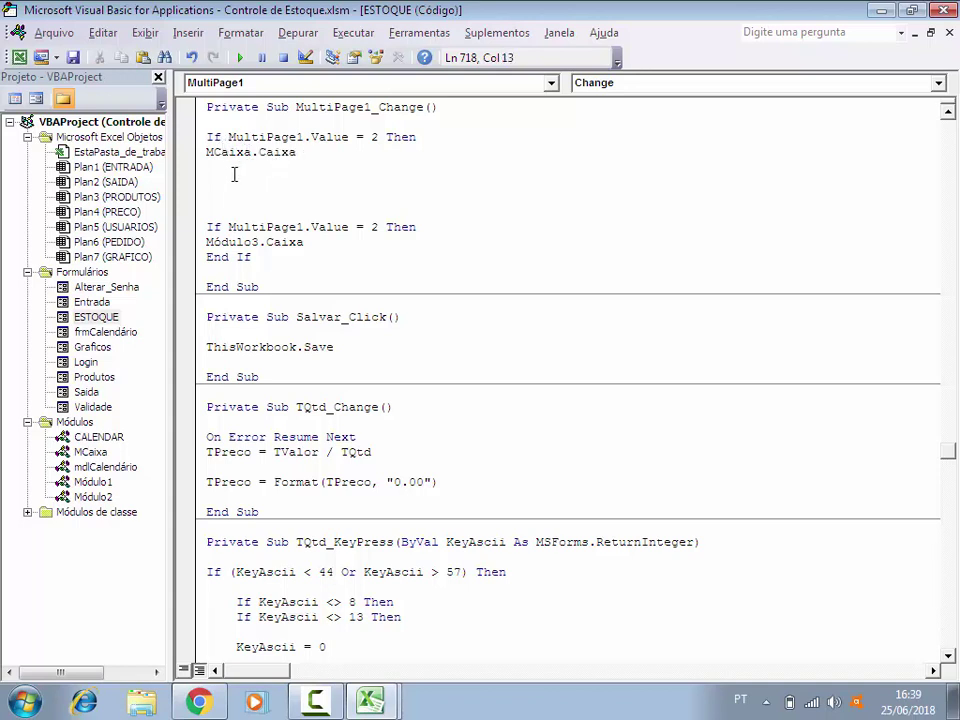
pyautogui.press('Return')
pyautogui.write('end if')
pyautogui.press('Return')
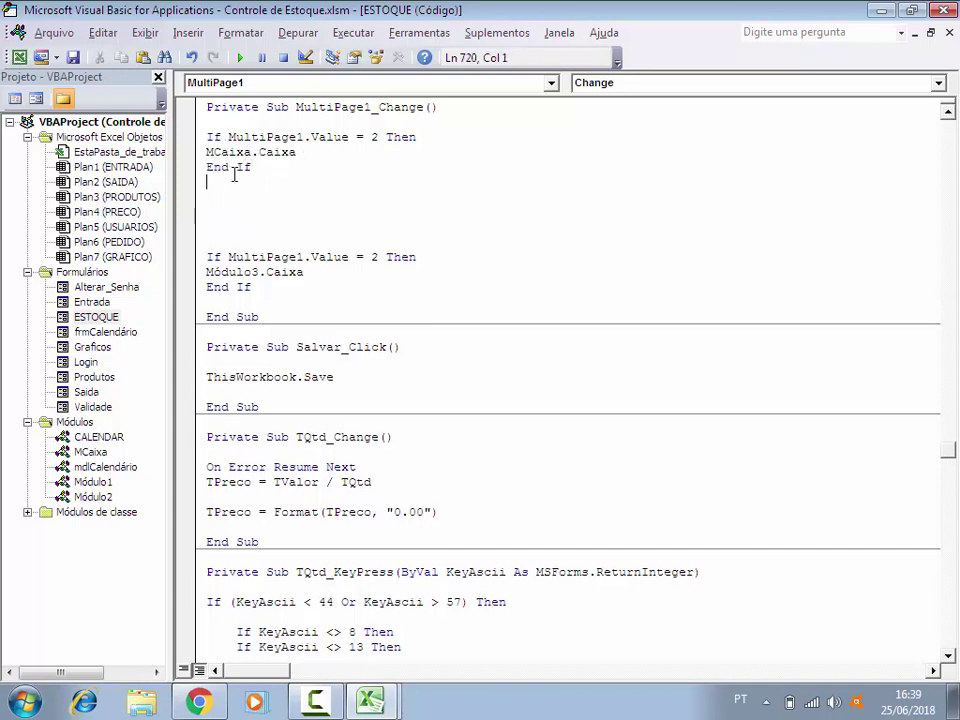
pyautogui.moveTo(252, 287); pyautogui.dragTo(214, 202)
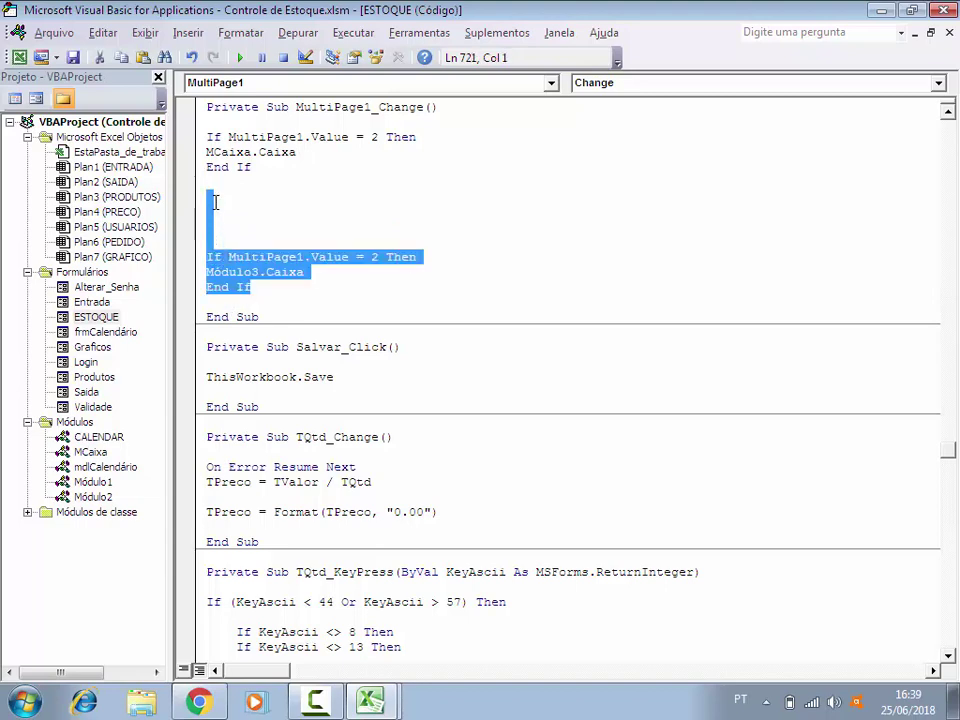
pyautogui.press('Delete')
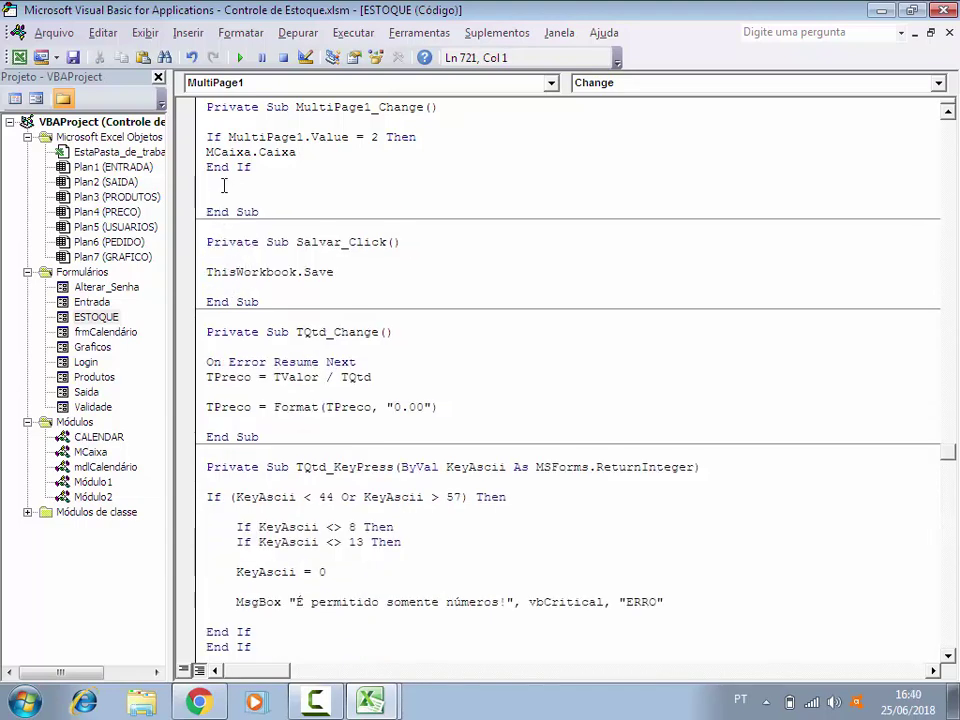
pyautogui.press('BackSpace')
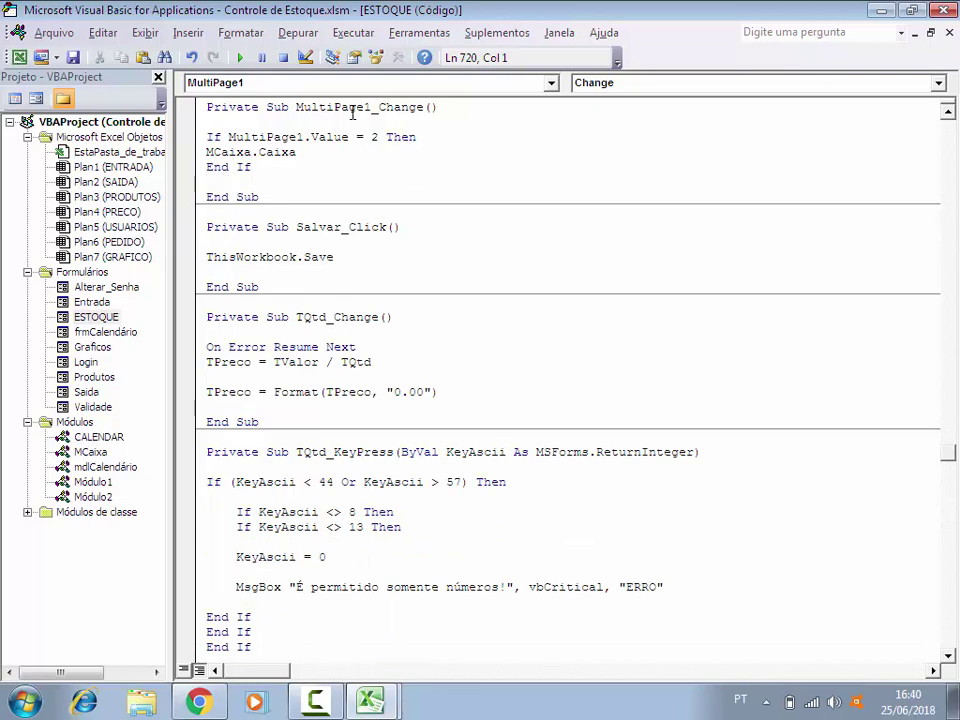
# Move the MCaixa.Caixa If block into a new MultiPage1_Click handler, then open the ESTOQUE form design
pyautogui.click(939, 83)
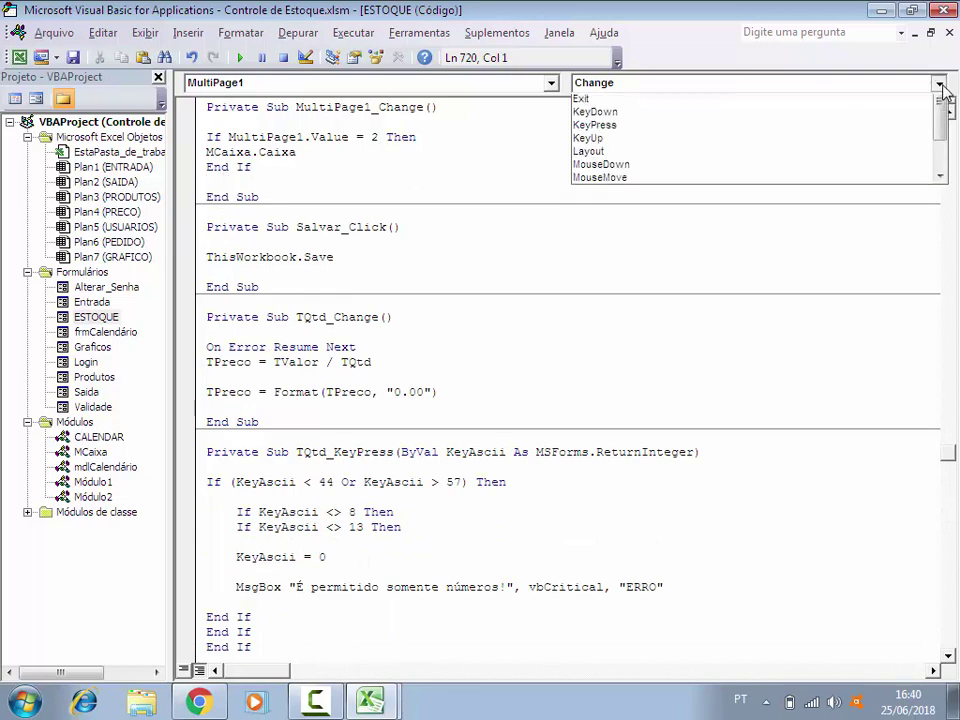
pyautogui.click(617, 114)
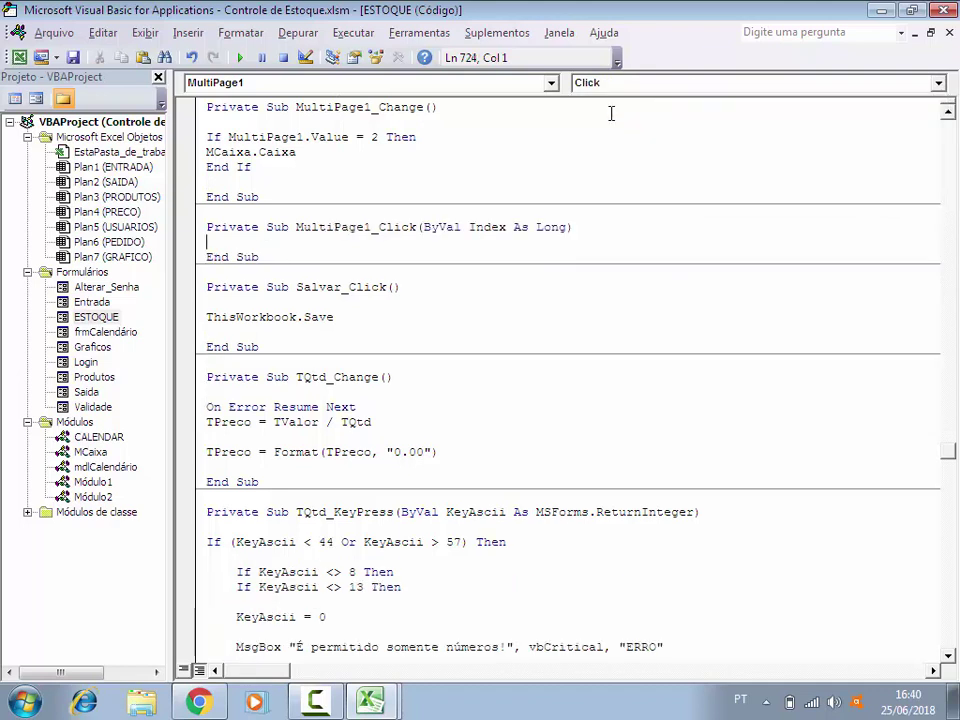
pyautogui.moveTo(253, 168); pyautogui.dragTo(206, 137)
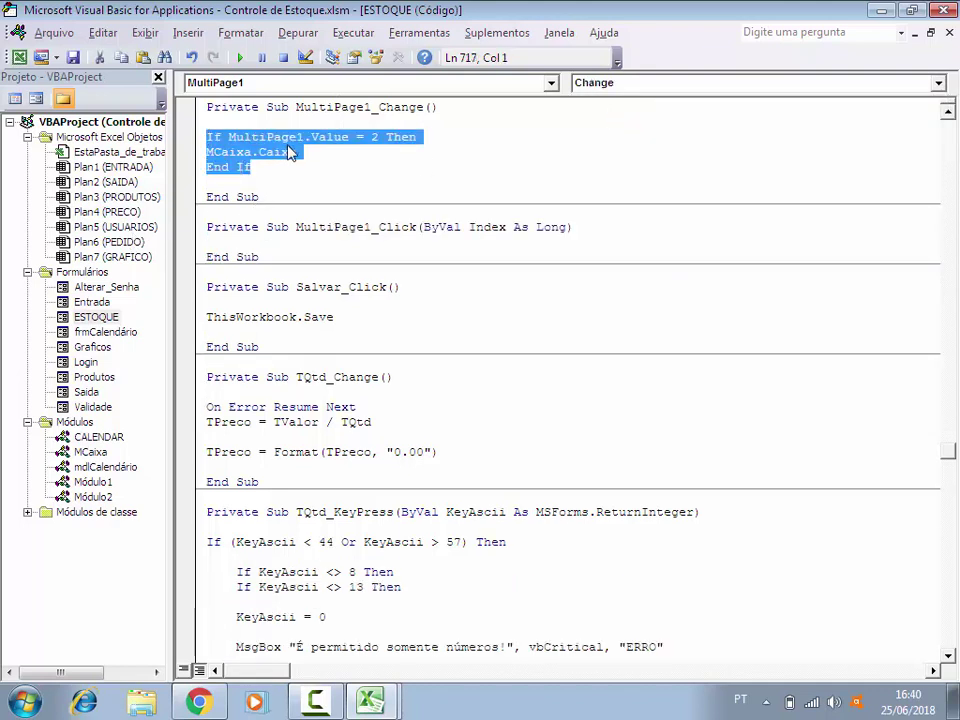
pyautogui.hotkey('ctrl', 'x')
pyautogui.click(232, 212)
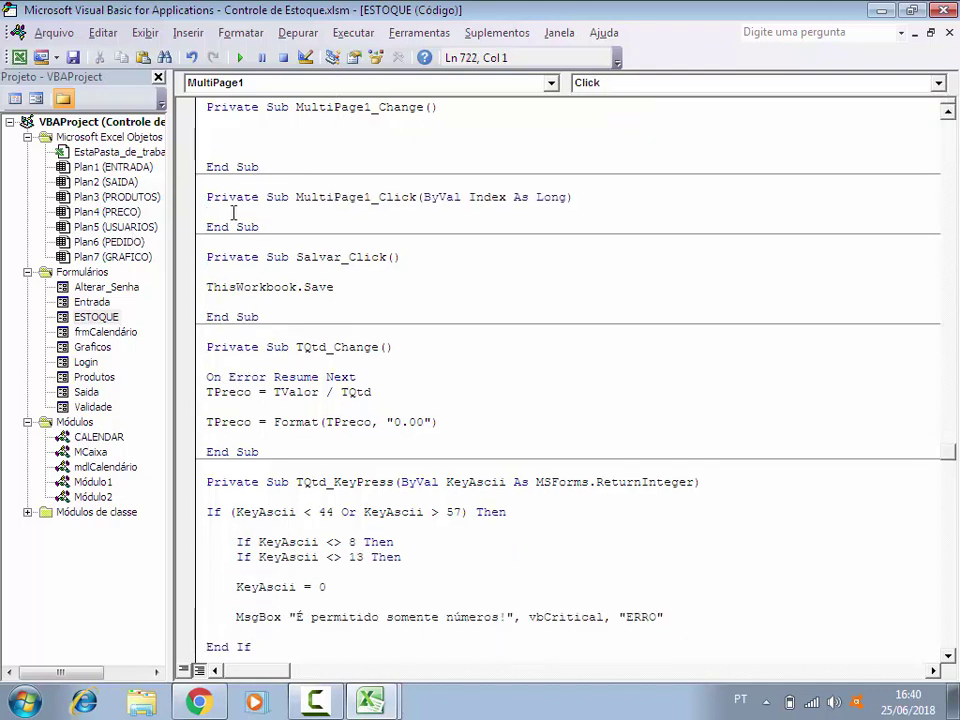
pyautogui.press('Return')
pyautogui.hotkey('ctrl', 'v')
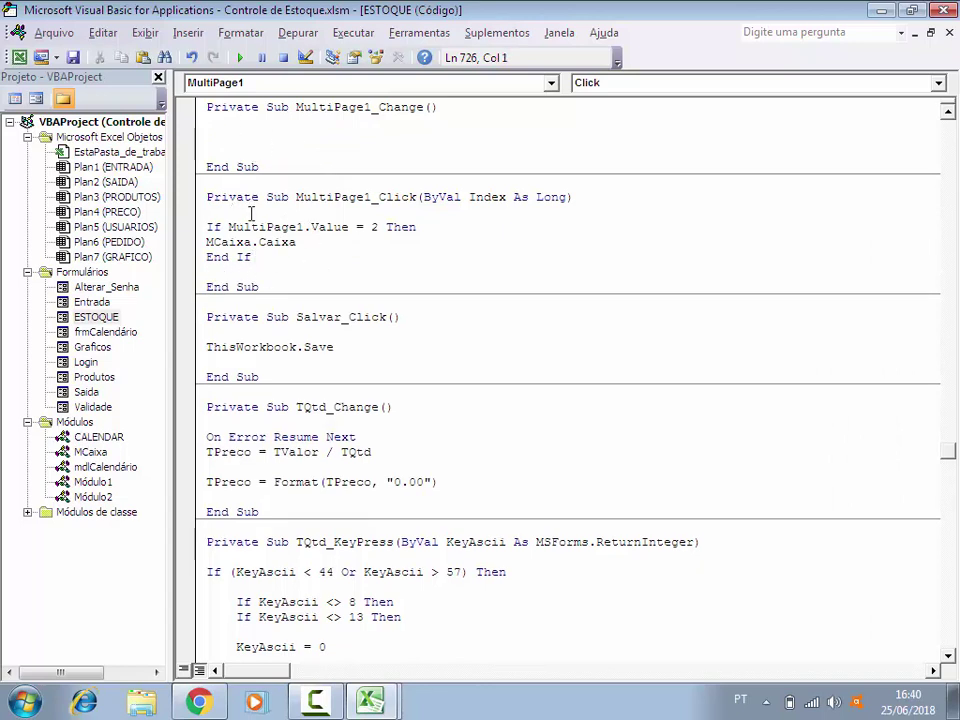
pyautogui.doubleClick(96, 316)
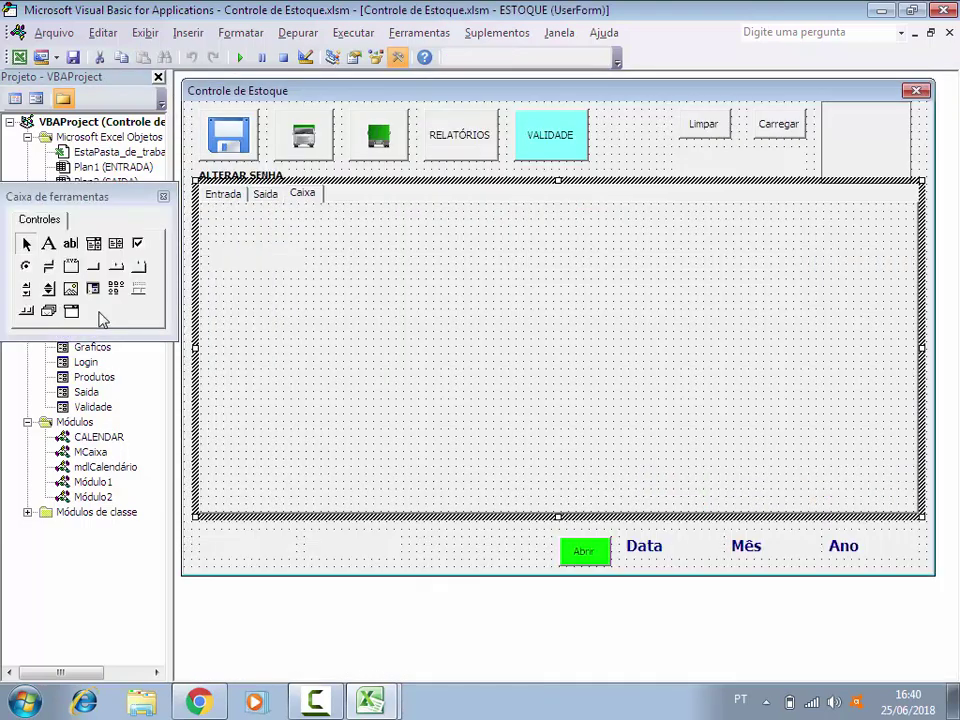
# Run the form in Excel, browse its Caixa, Entrada and Saida tabs, then open the Abrir password prompt
pyautogui.click(634, 152)
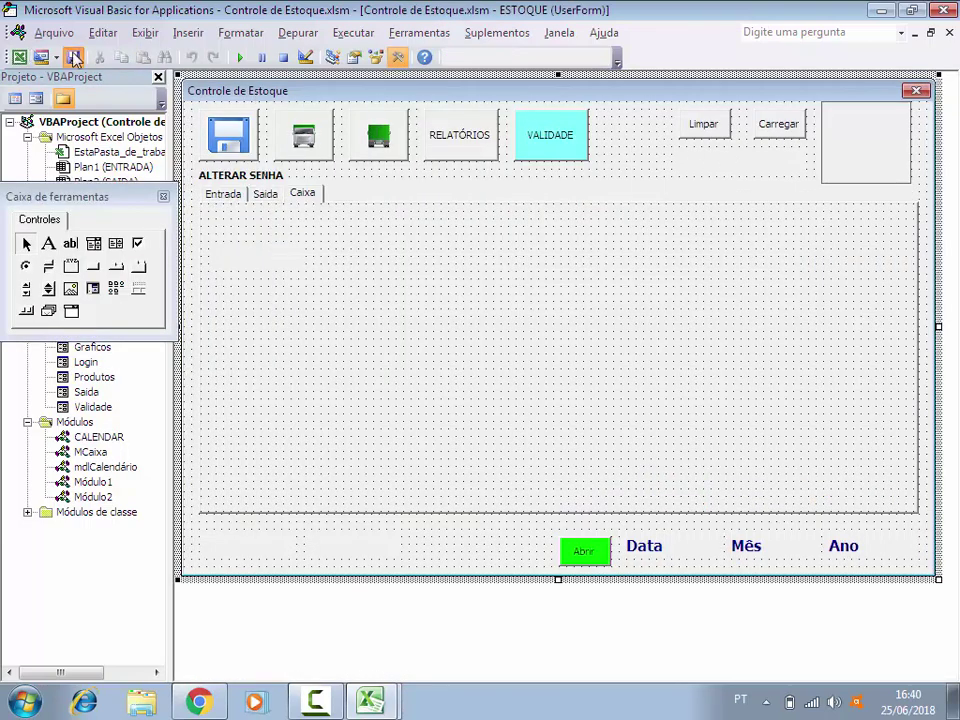
pyautogui.click(234, 58)
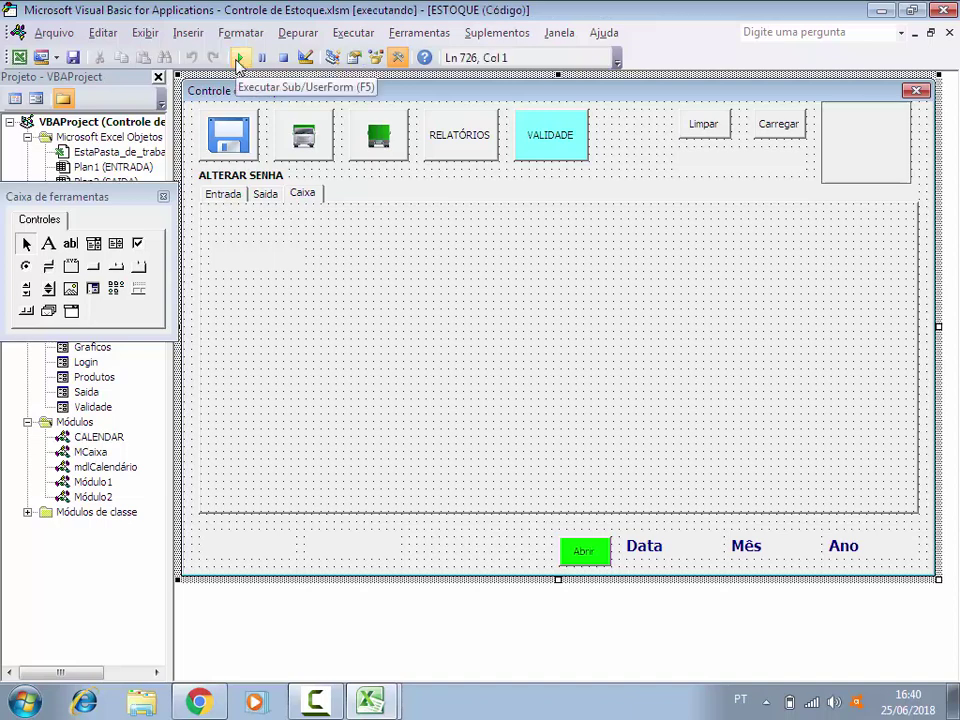
pyautogui.click(24, 60)
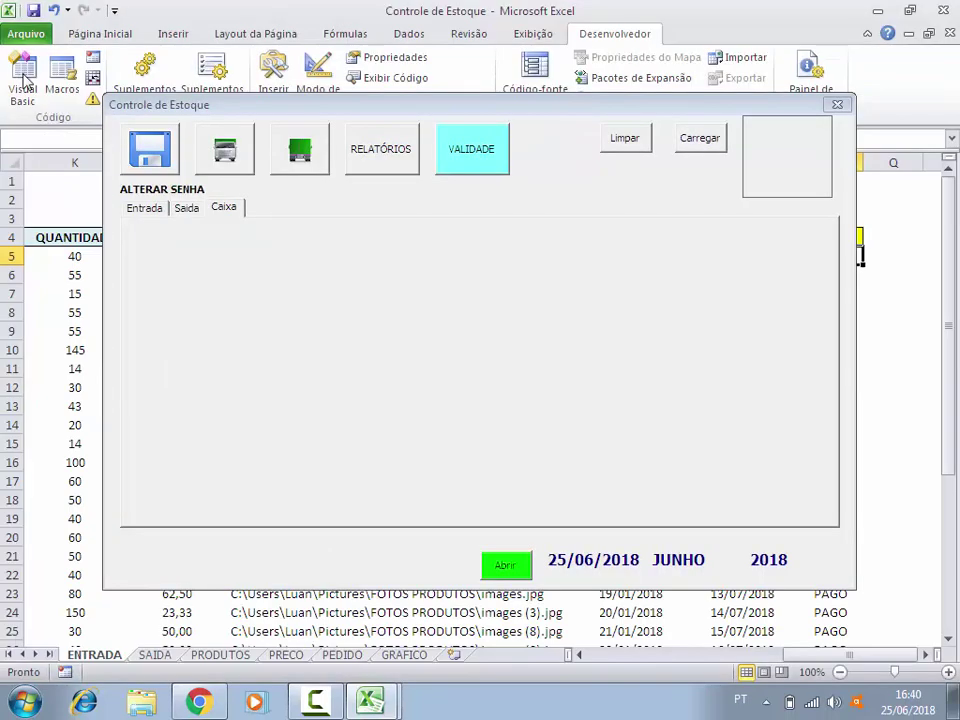
pyautogui.click(224, 208)
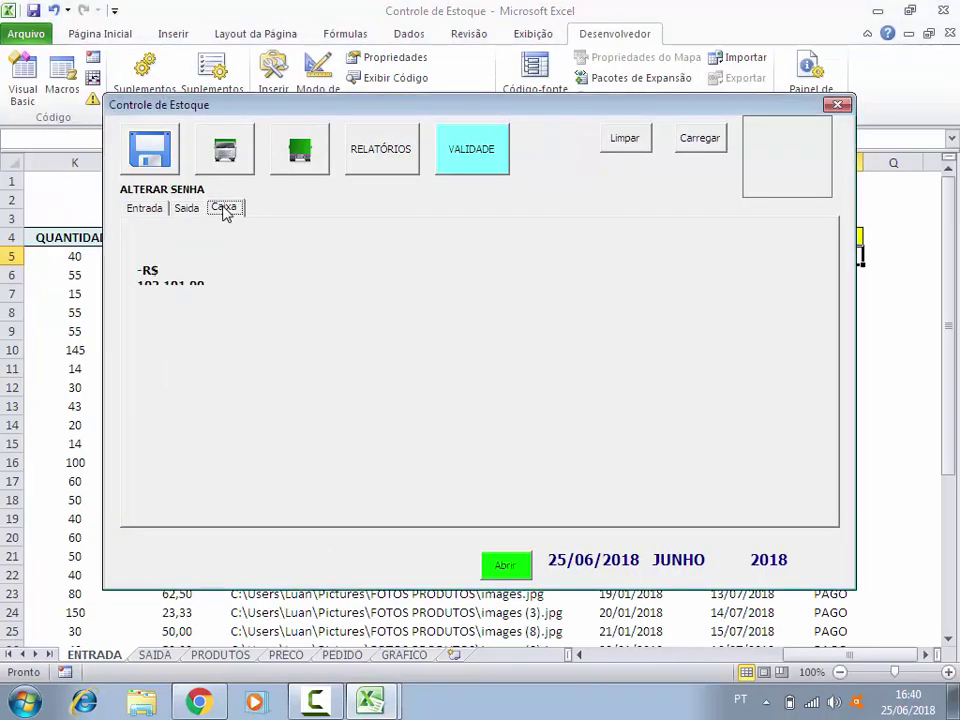
pyautogui.click(148, 210)
pyautogui.click(186, 210)
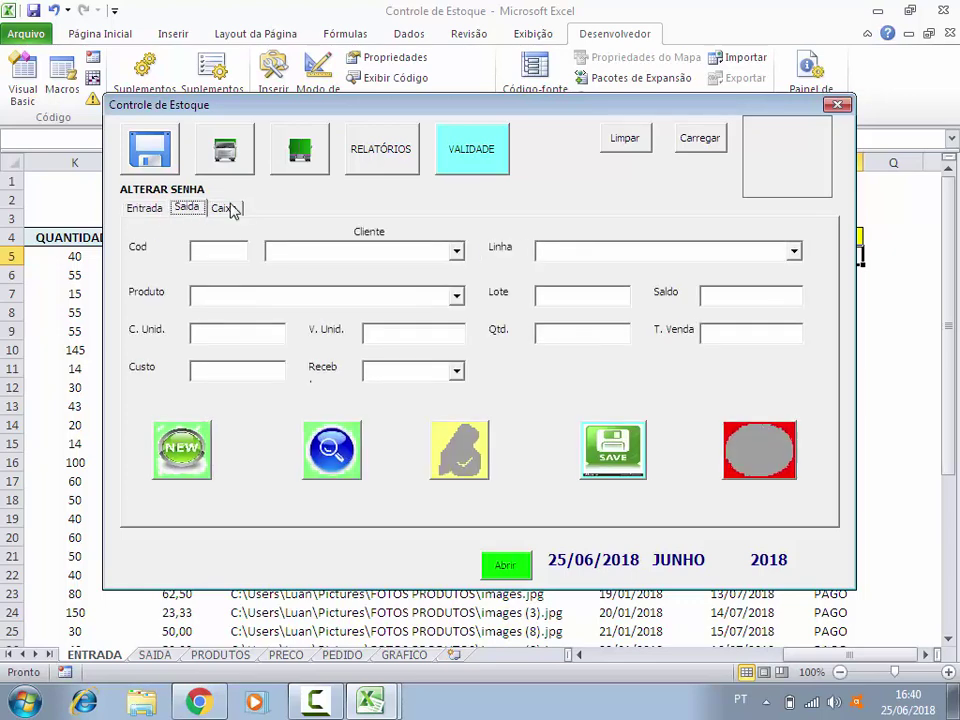
pyautogui.click(226, 208)
pyautogui.click(503, 565)
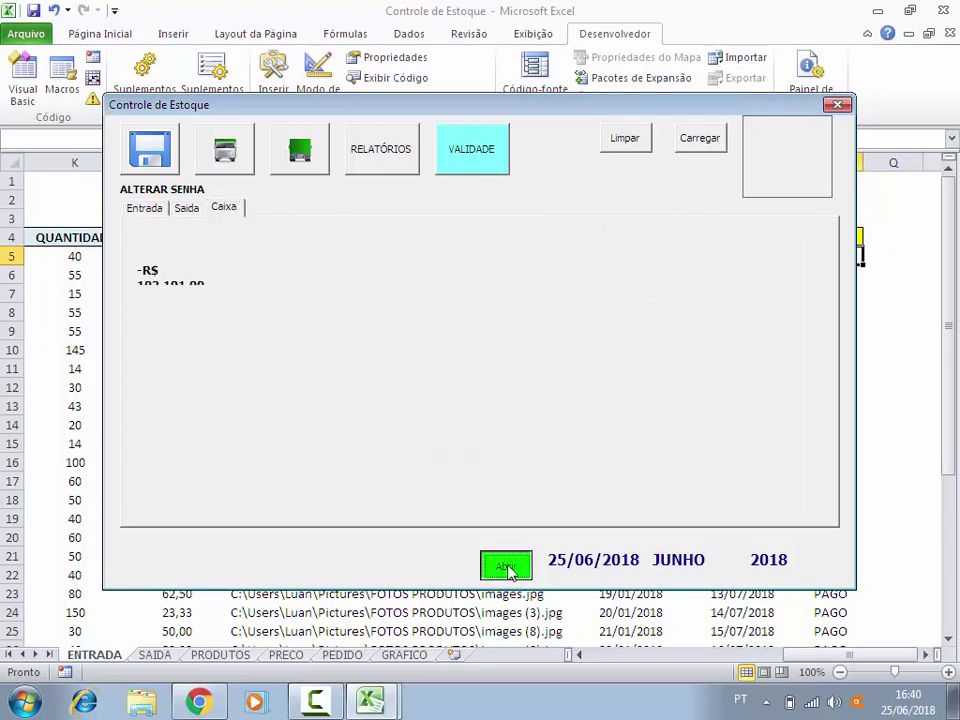
# Dismiss the password prompt, then widen the Caixa page's balance field and move it right
pyautogui.press('Return')
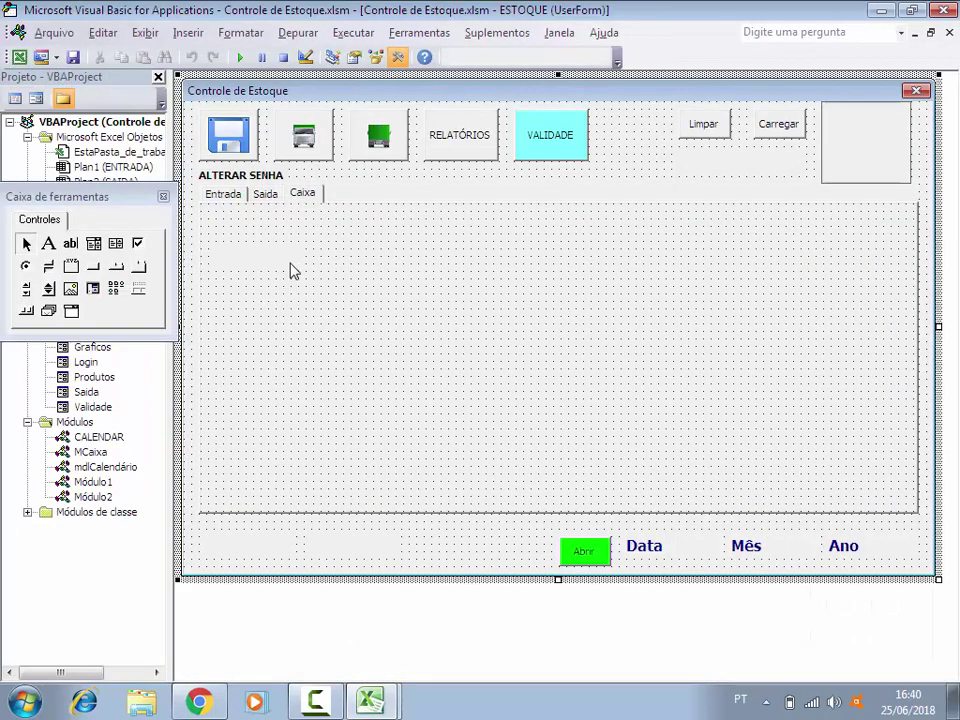
pyautogui.click(305, 256)
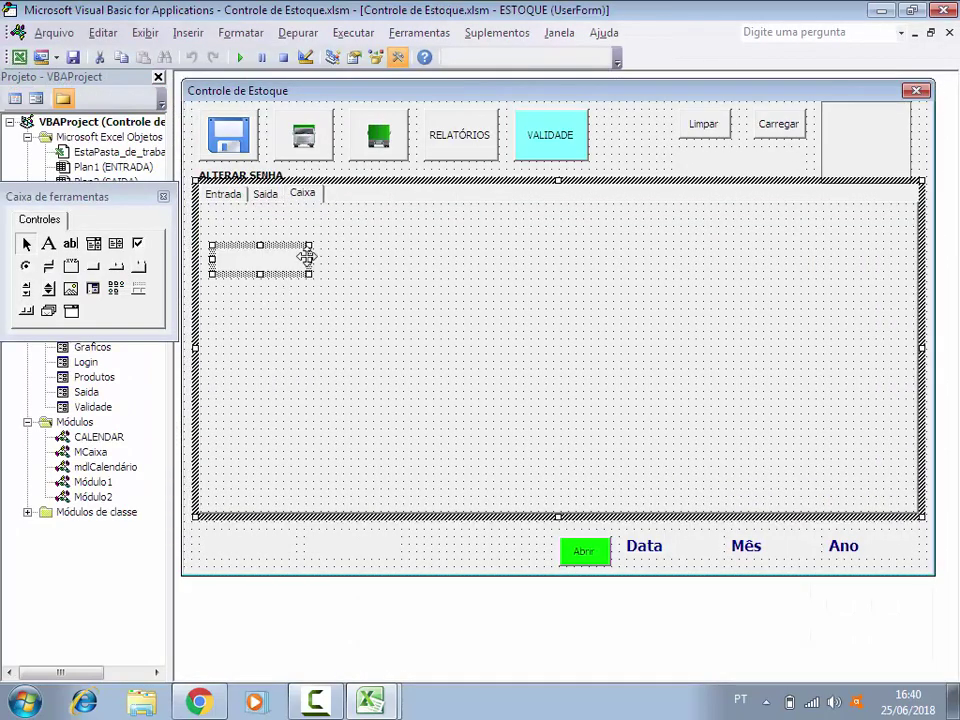
pyautogui.moveTo(313, 258); pyautogui.dragTo(345, 258)
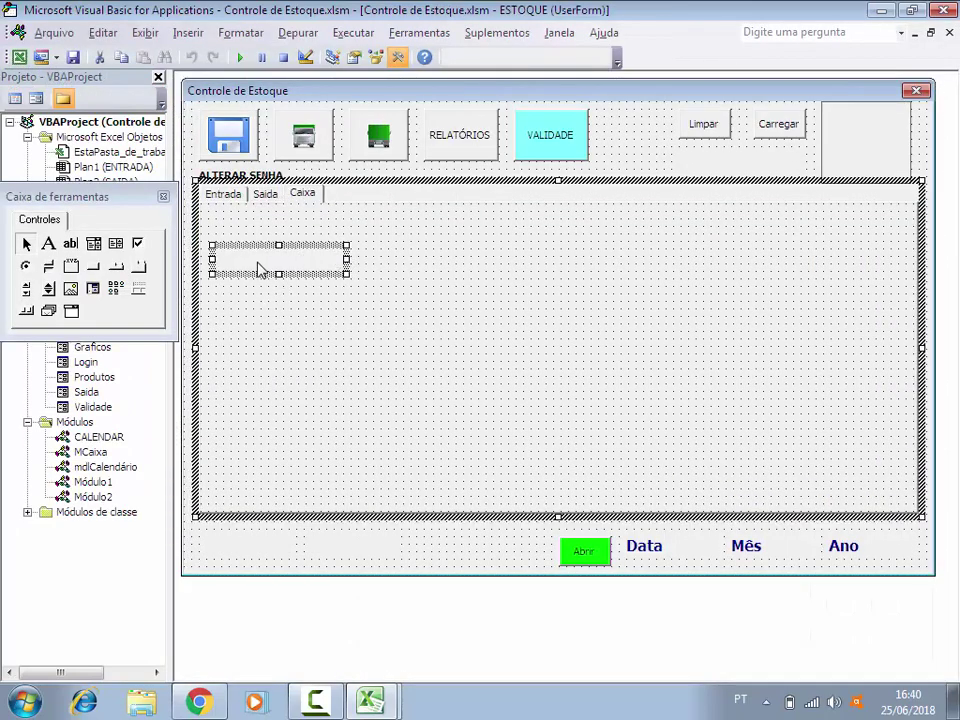
pyautogui.moveTo(259, 268); pyautogui.dragTo(353, 270)
# Draw a new label at the left of the Caixa page and set its Caption to CAIXA
pyautogui.moveTo(48, 243)
pyautogui.mouseDown()
pyautogui.moveTo(220, 278)
pyautogui.moveTo(271, 270)
pyautogui.moveTo(243, 268)
pyautogui.mouseUp()
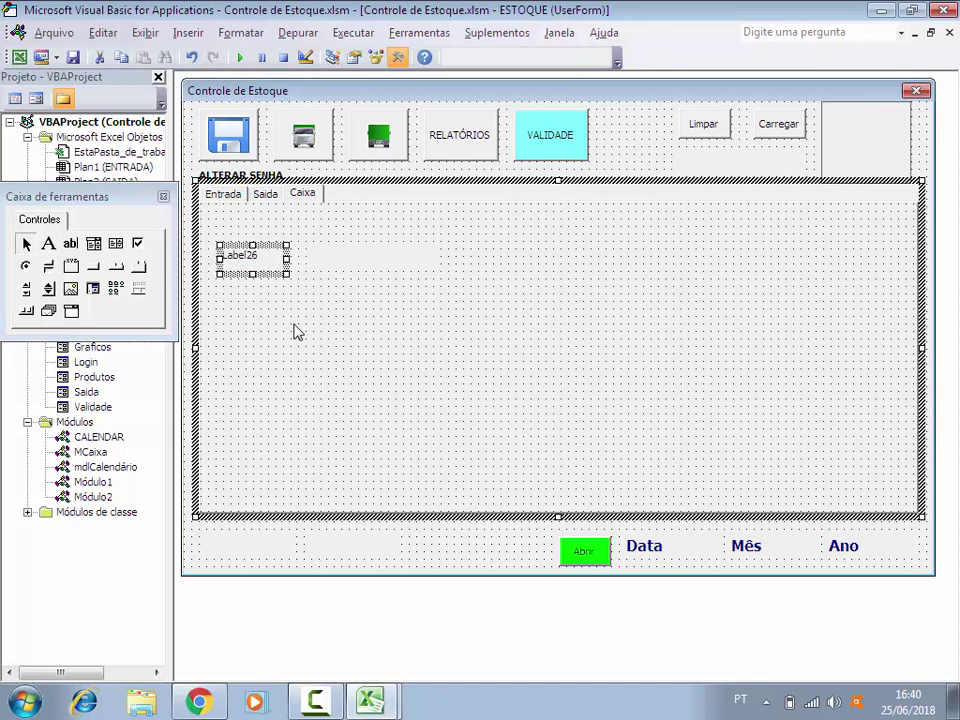
pyautogui.rightClick(270, 275)
pyautogui.click(338, 370)
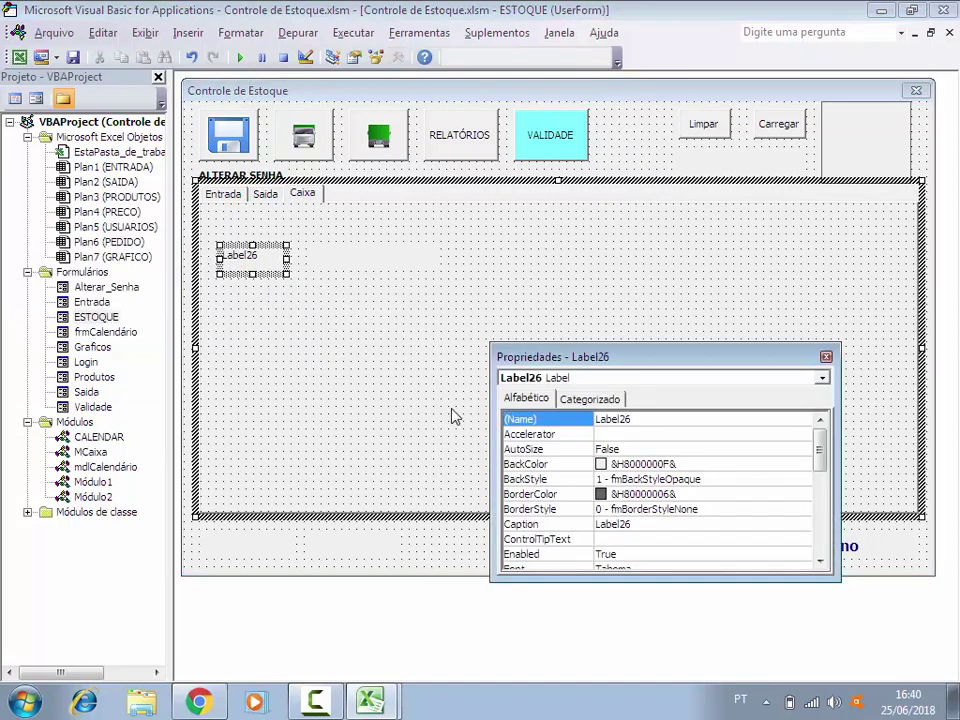
pyautogui.click(522, 524)
pyautogui.doubleClick(634, 526)
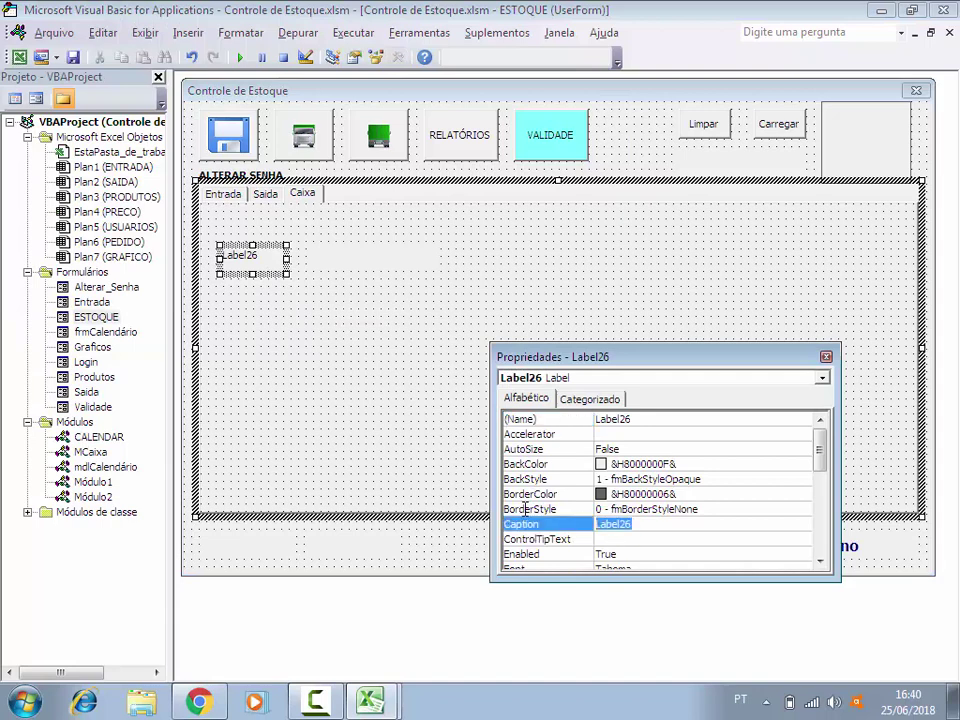
pyautogui.write('CAIXA')
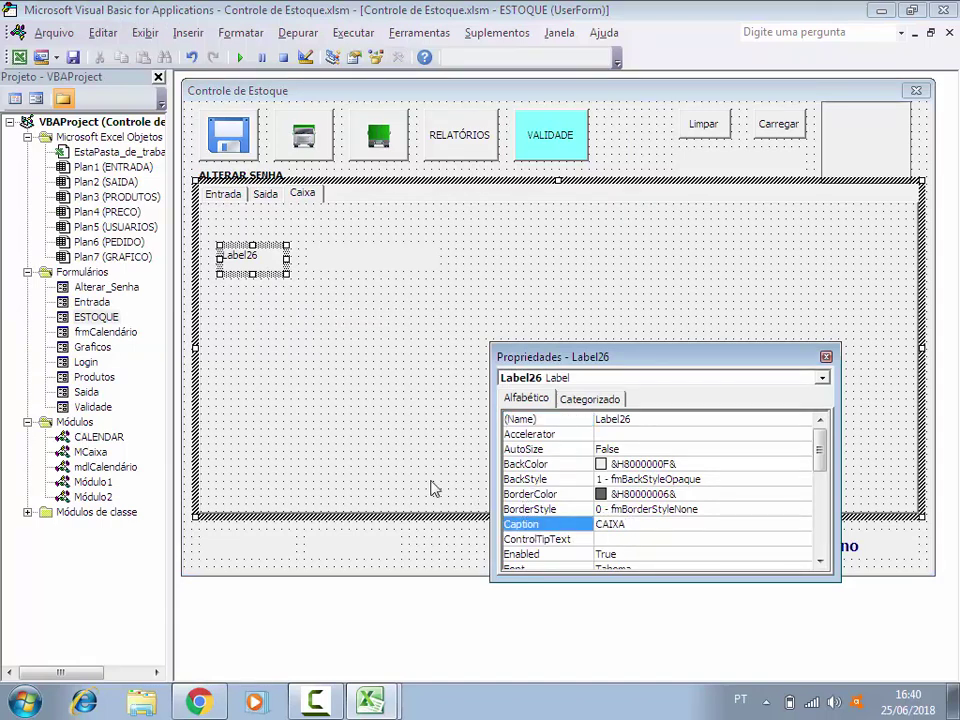
pyautogui.click(356, 386)
# Set the CAIXA label's font style to bold (Negrito) and close the Properties window
pyautogui.click(263, 263)
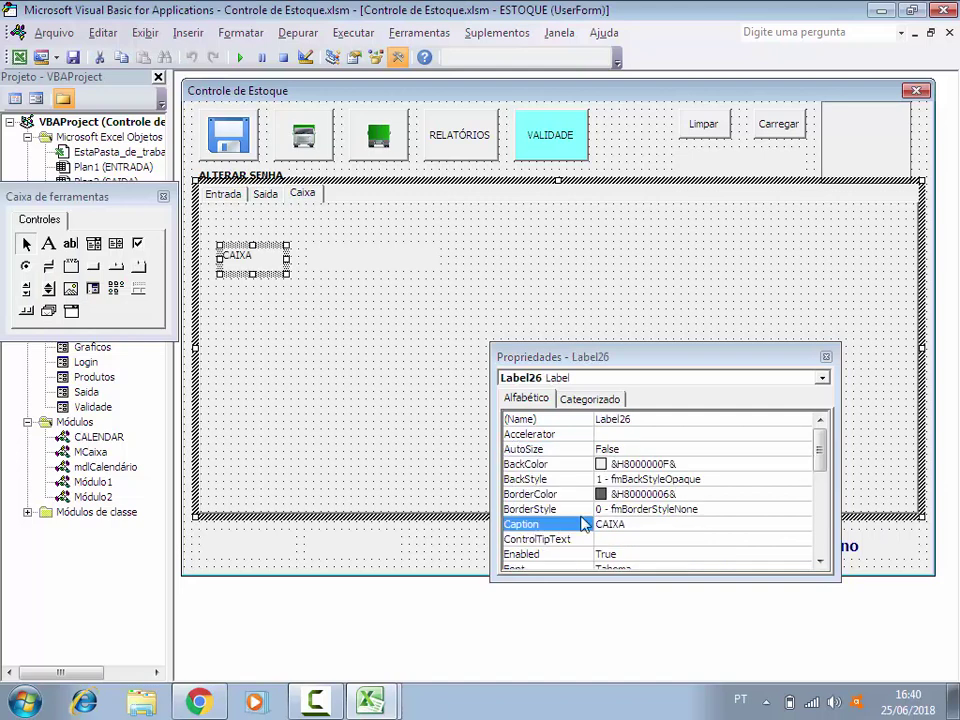
pyautogui.click(546, 525)
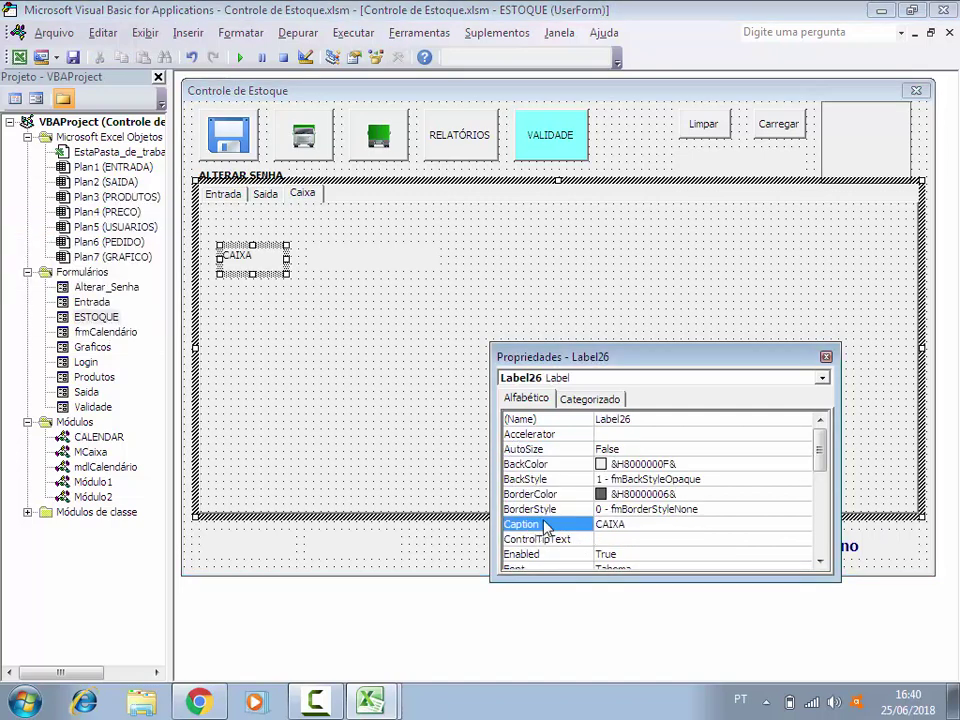
pyautogui.scroll(-1, 546, 525)
pyautogui.scroll(-1, 546, 520)
pyautogui.click(534, 480)
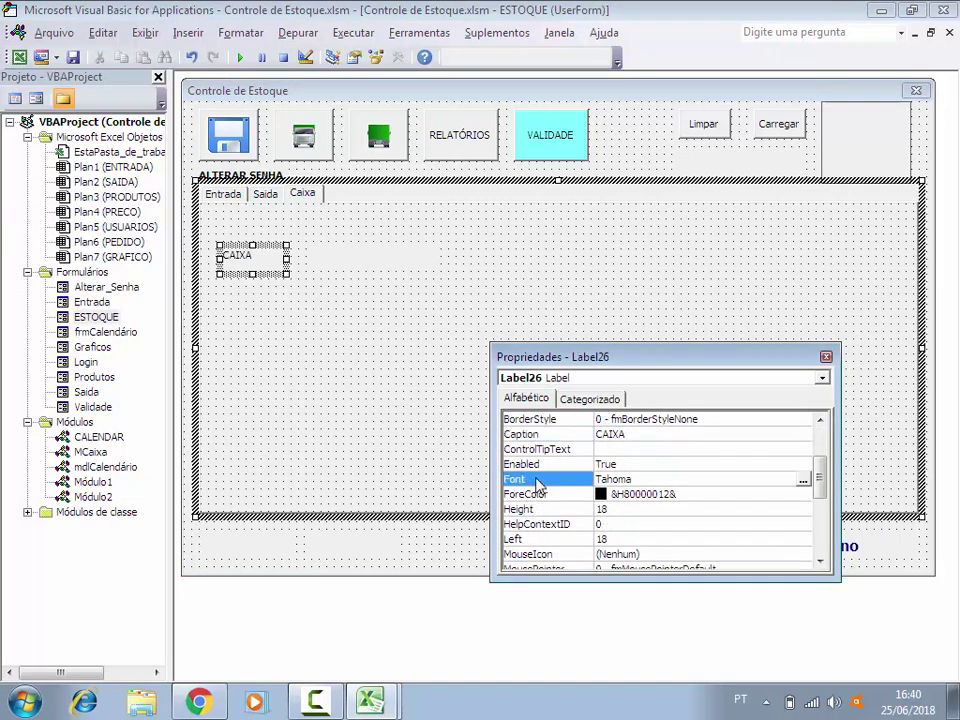
pyautogui.click(802, 481)
pyautogui.click(200, 199)
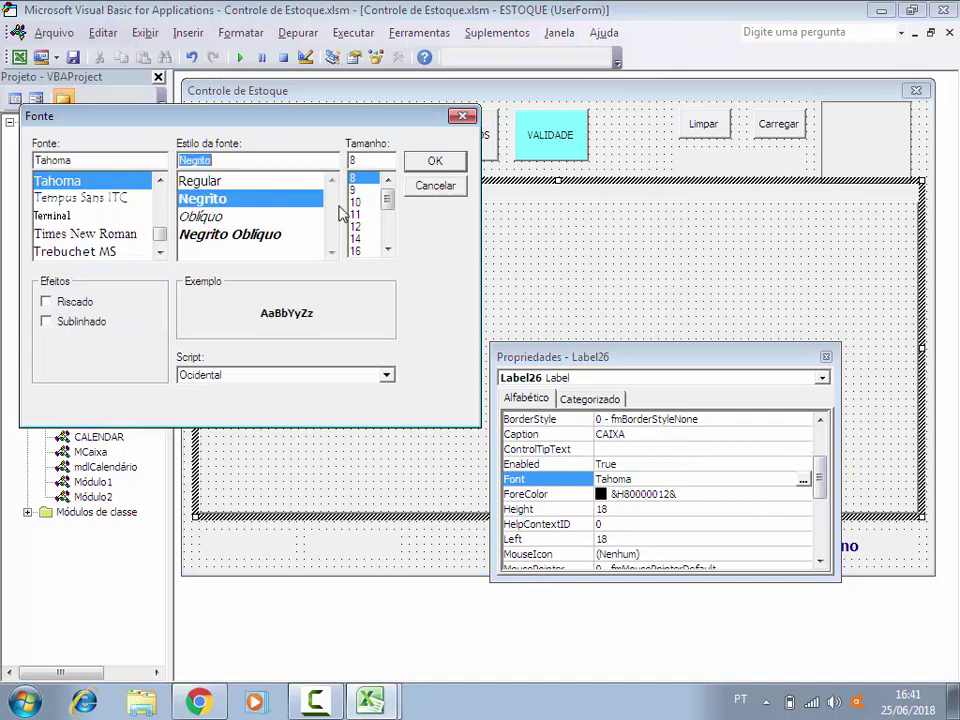
pyautogui.click(435, 161)
pyautogui.click(322, 387)
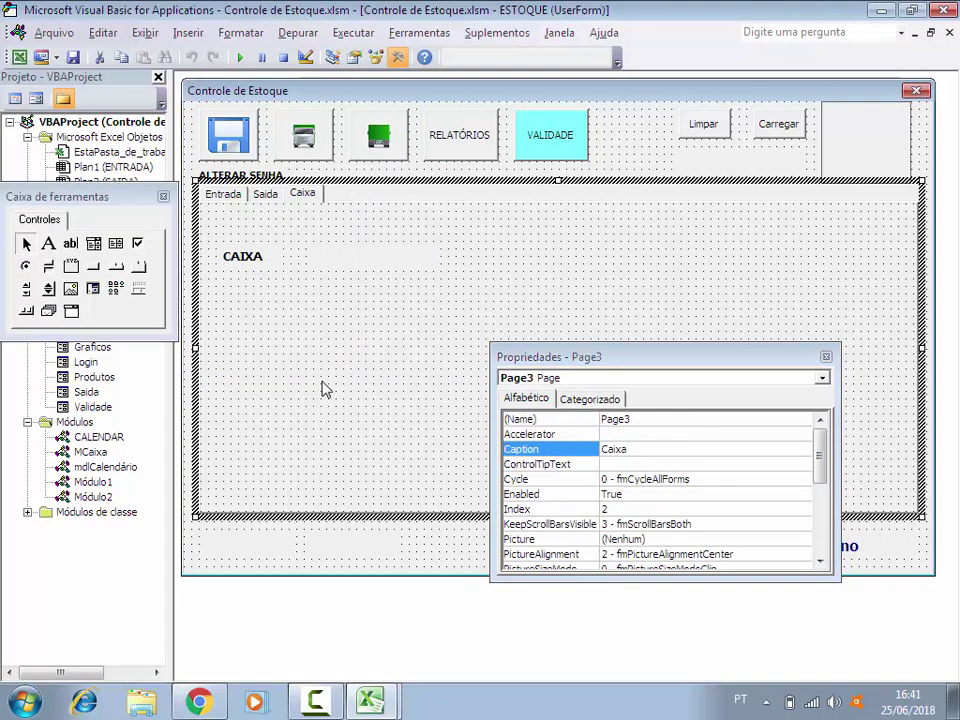
pyautogui.click(826, 358)
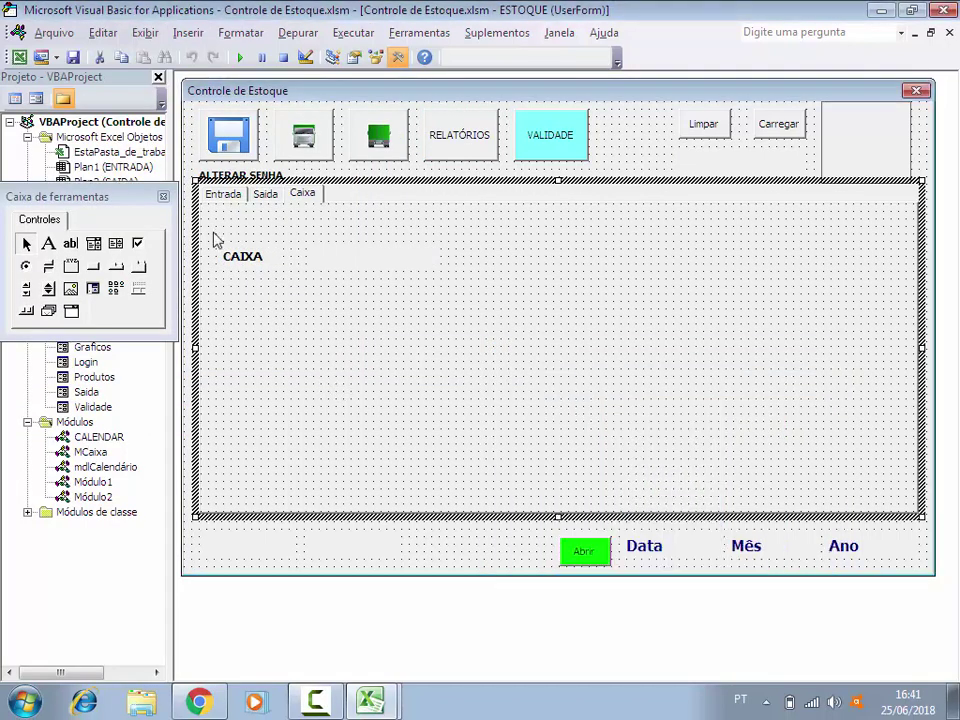
# Run the form again and view its Caixa tab showing bold CAIXA beside -R$ 103.191,00
pyautogui.click(240, 60)
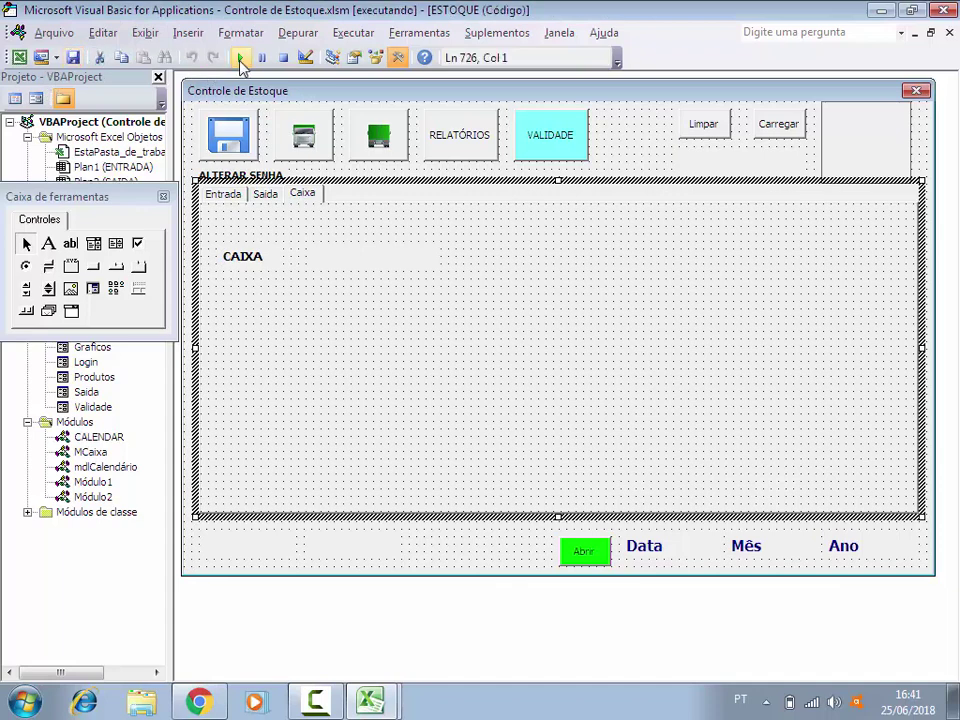
pyautogui.click(17, 58)
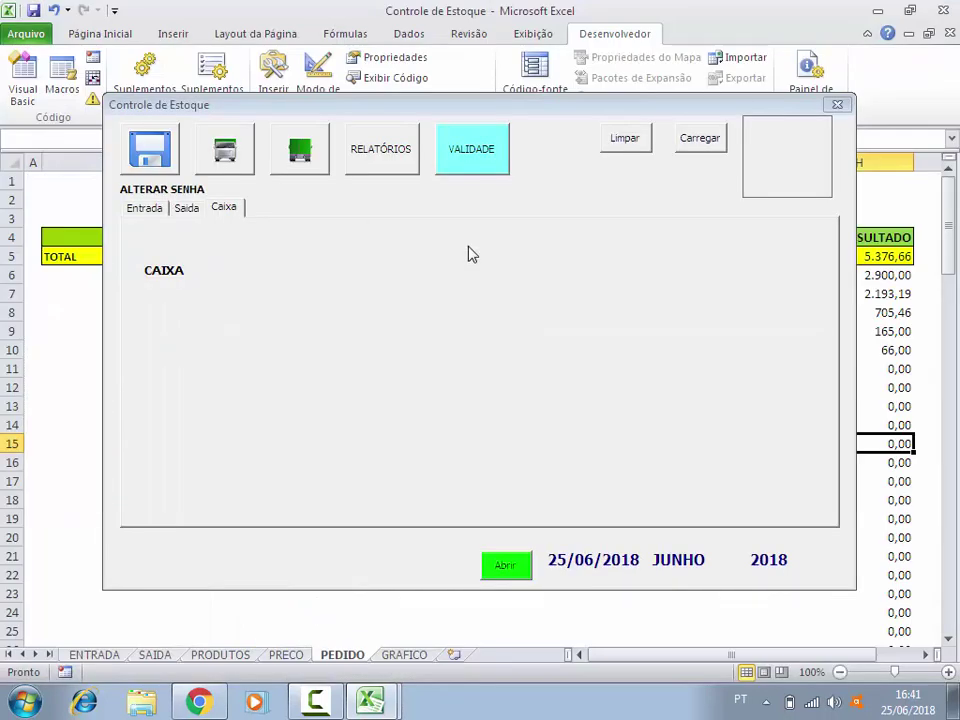
pyautogui.click(230, 208)
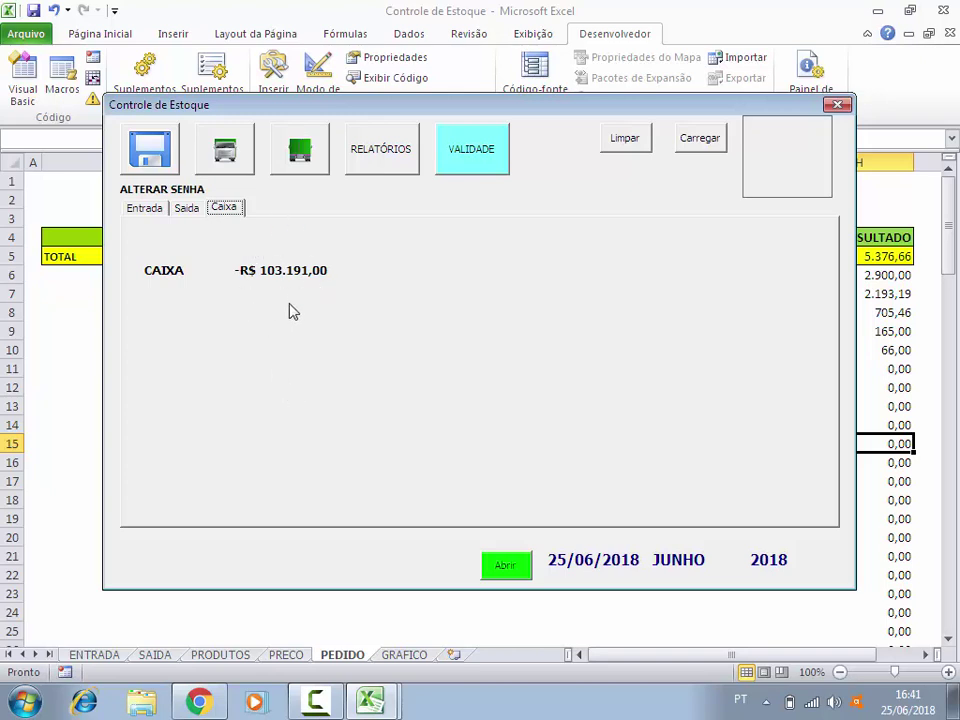
# Flip between the Caixa and Entrada pages, then use Abrir to raise the 'Informe sua senha!' prompt
pyautogui.click(150, 208)
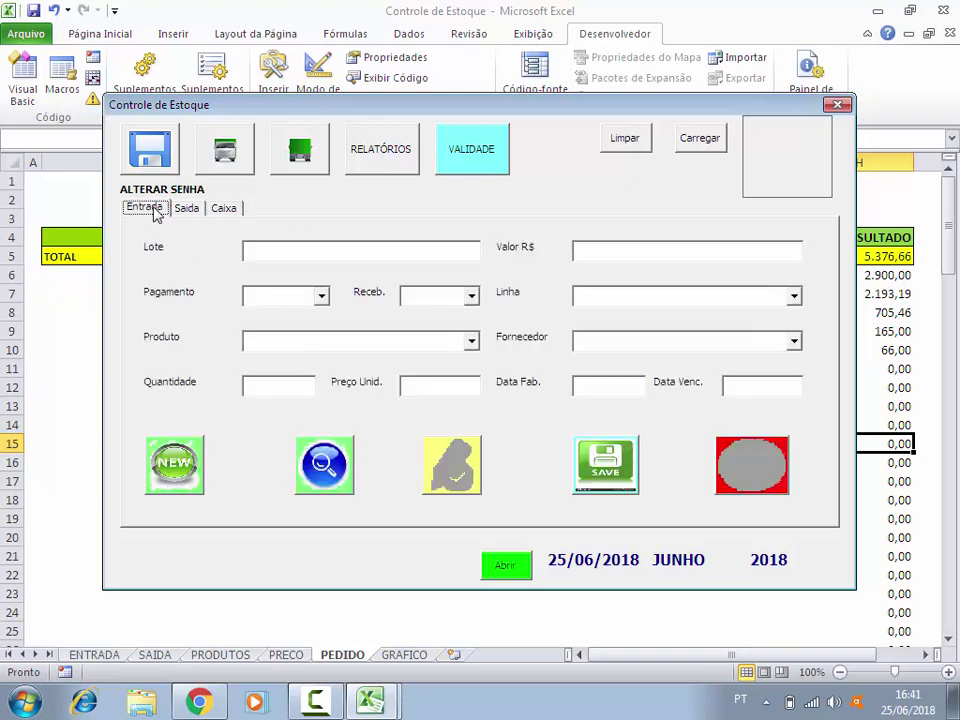
pyautogui.click(224, 207)
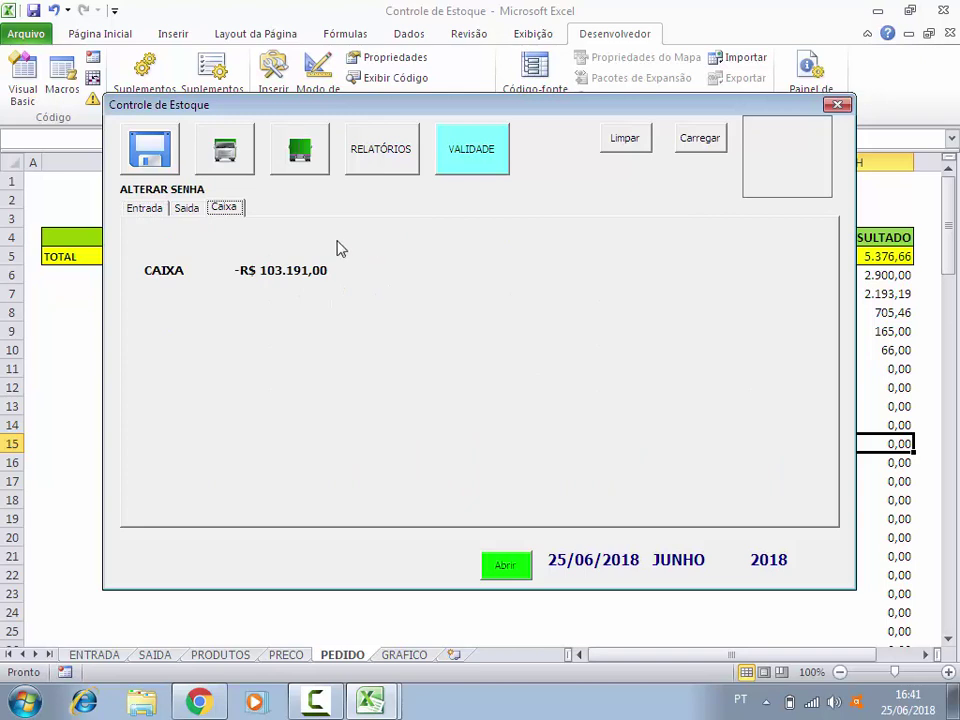
pyautogui.click(316, 701)
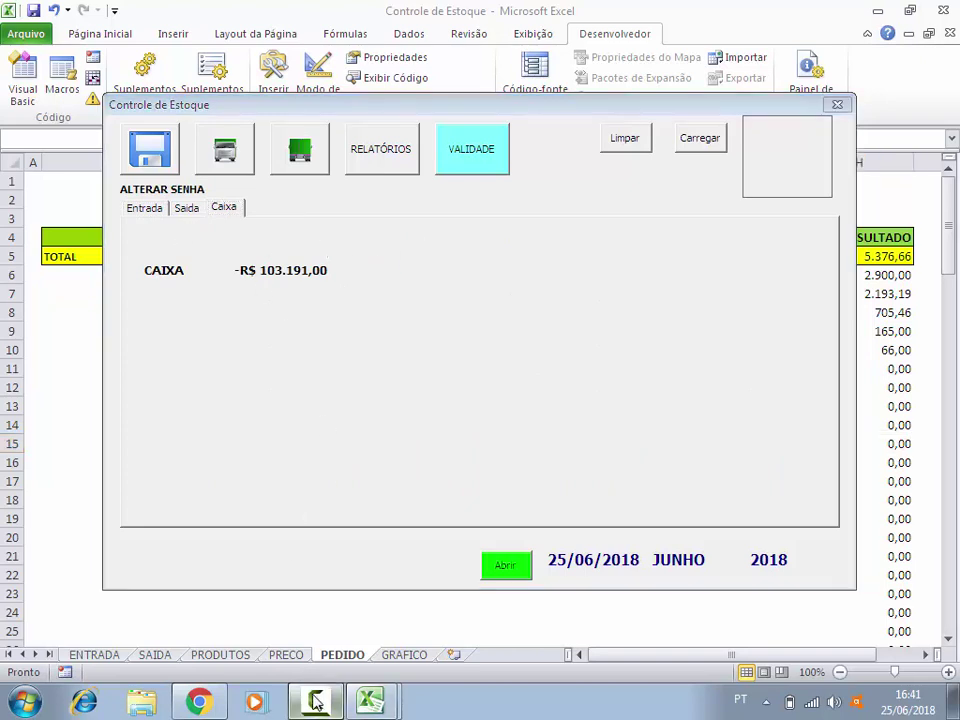
pyautogui.click(918, 561)
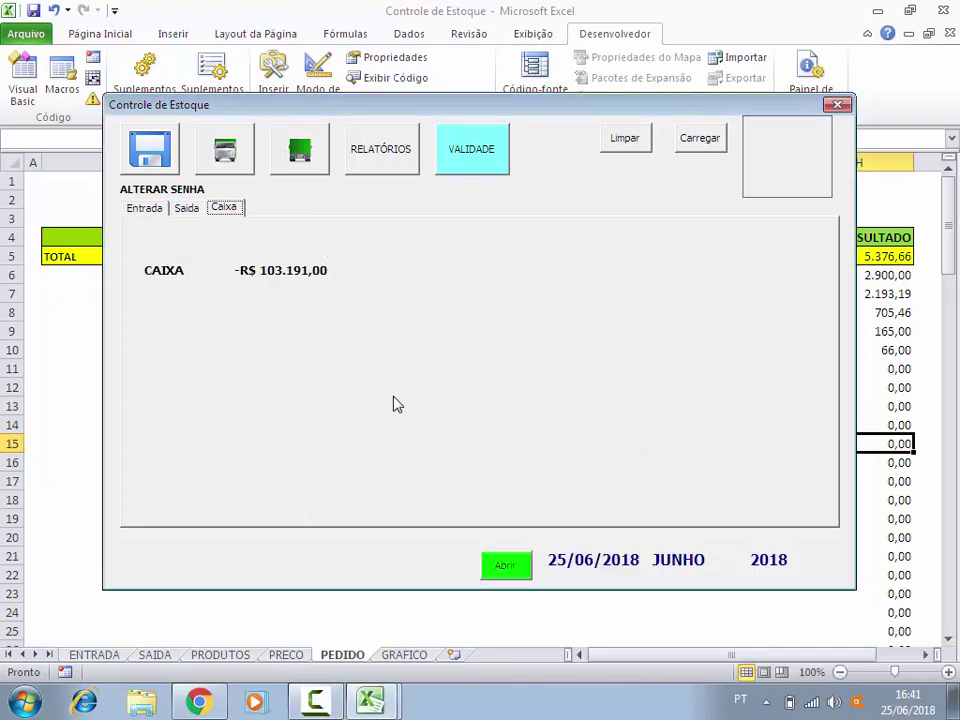
pyautogui.click(150, 210)
pyautogui.click(505, 566)
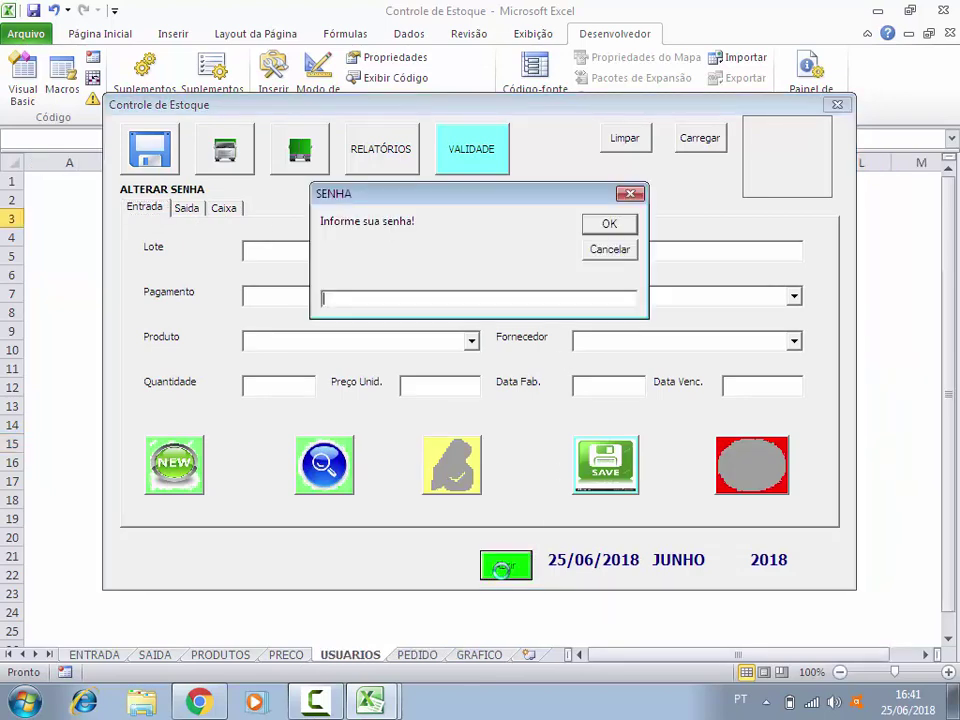
# Cancel the SENHA prompt and delete the commented-out Sub CAIXA block in the MCaixa module
pyautogui.press('Return')
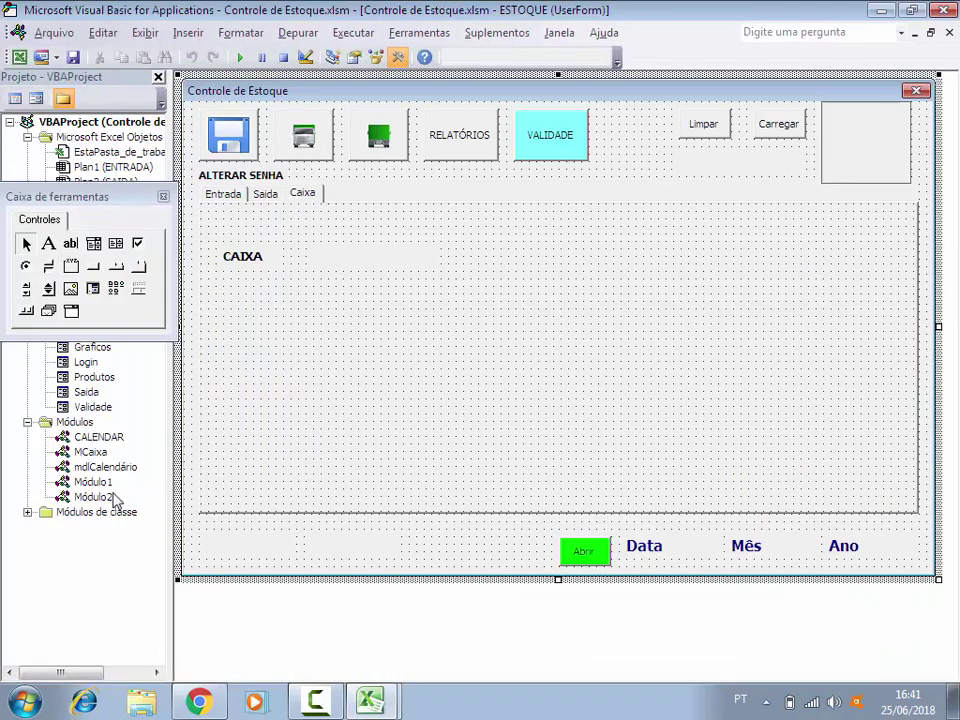
pyautogui.doubleClick(92, 497)
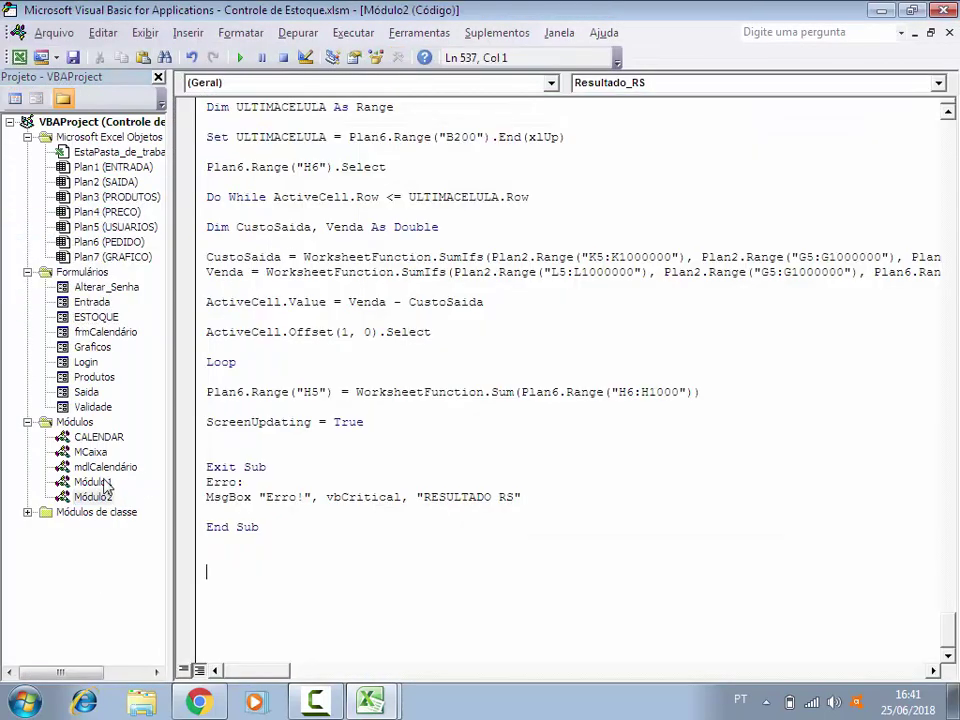
pyautogui.doubleClick(90, 452)
pyautogui.scroll(-6, 297, 385)
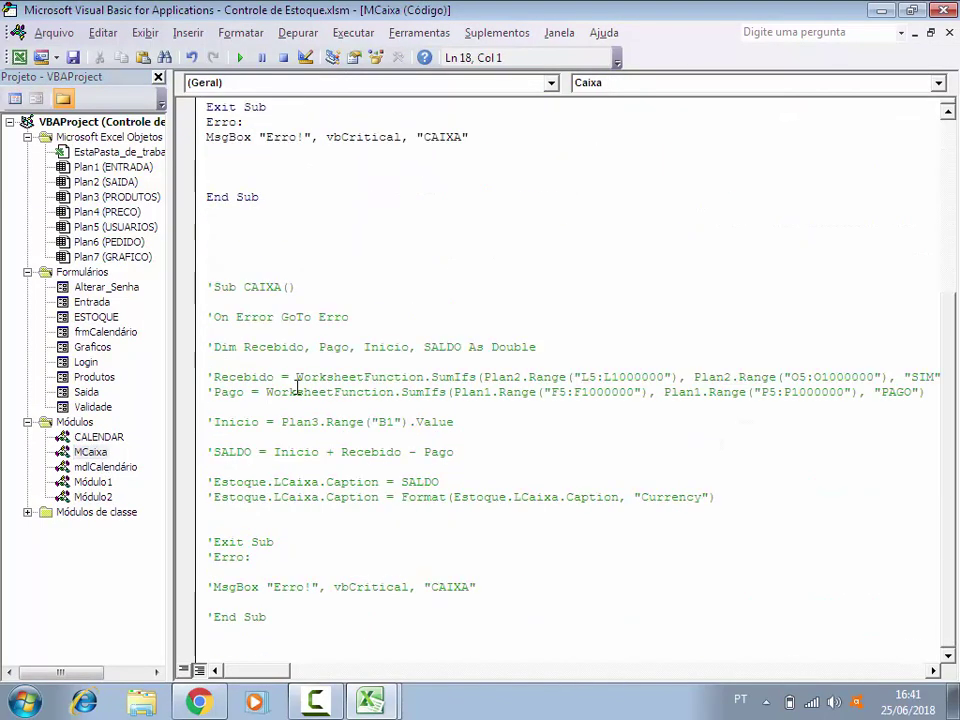
pyautogui.moveTo(291, 627); pyautogui.dragTo(221, 239)
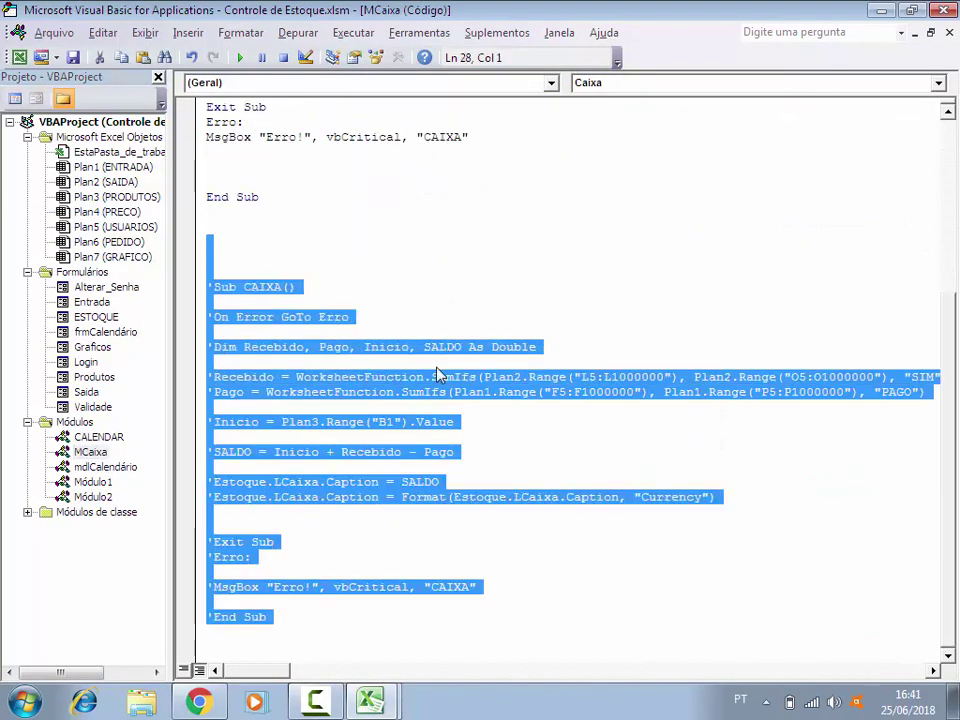
pyautogui.press('Delete')
# Remove the extra blank lines around the Format, Recebido and Inicio lines of the Caixa procedure
pyautogui.click(208, 437)
pyautogui.press('Delete')
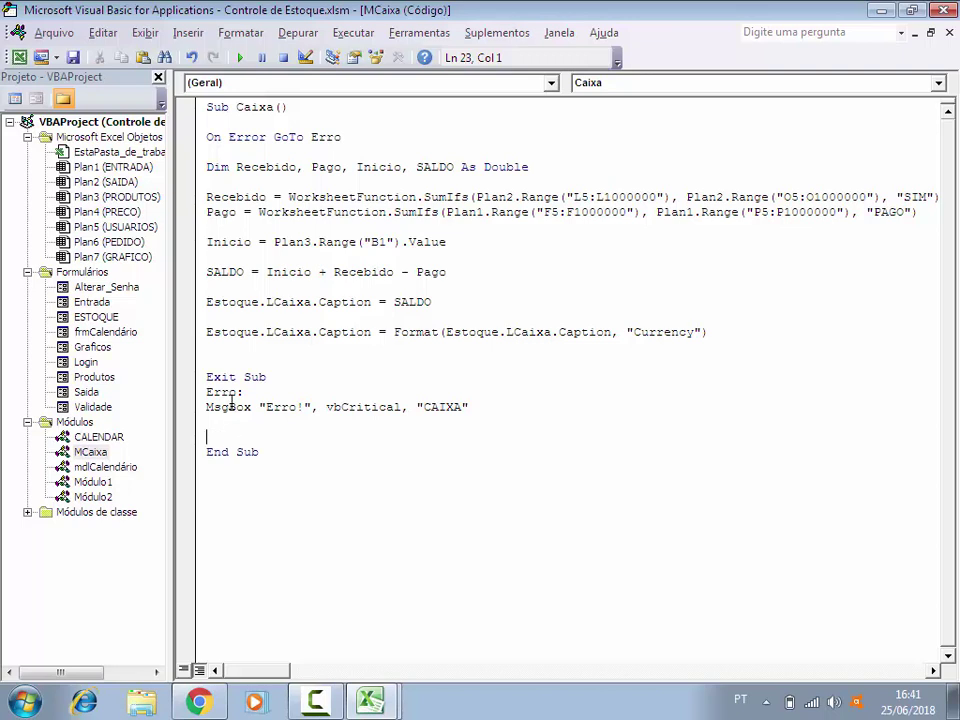
pyautogui.press('BackSpace')
pyautogui.press('Home')
pyautogui.press('BackSpace')
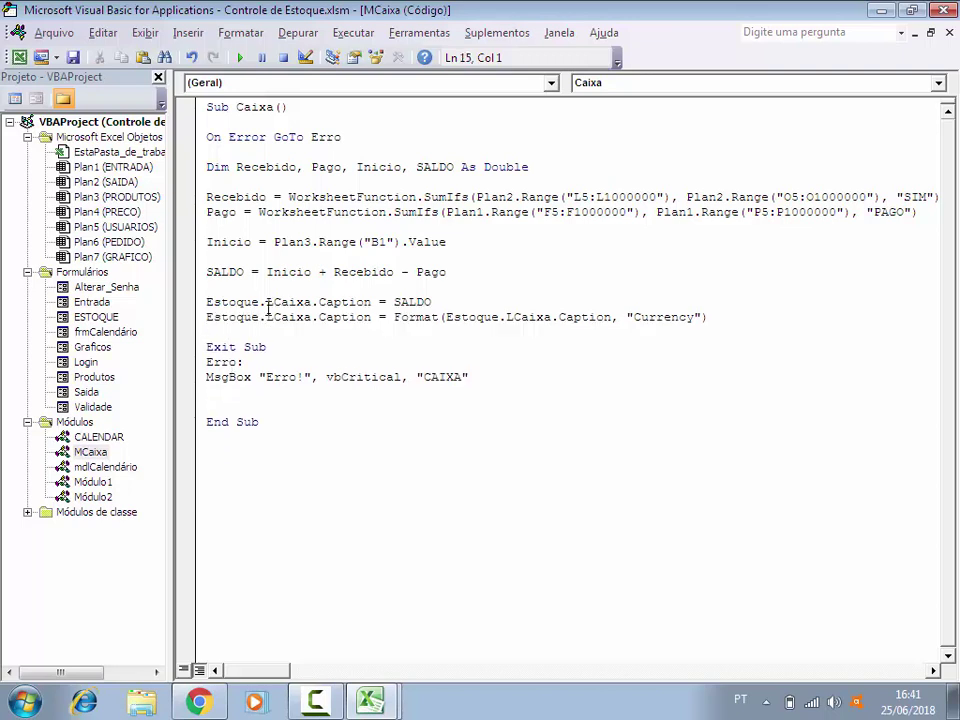
pyautogui.moveTo(266, 196); pyautogui.dragTo(206, 197)
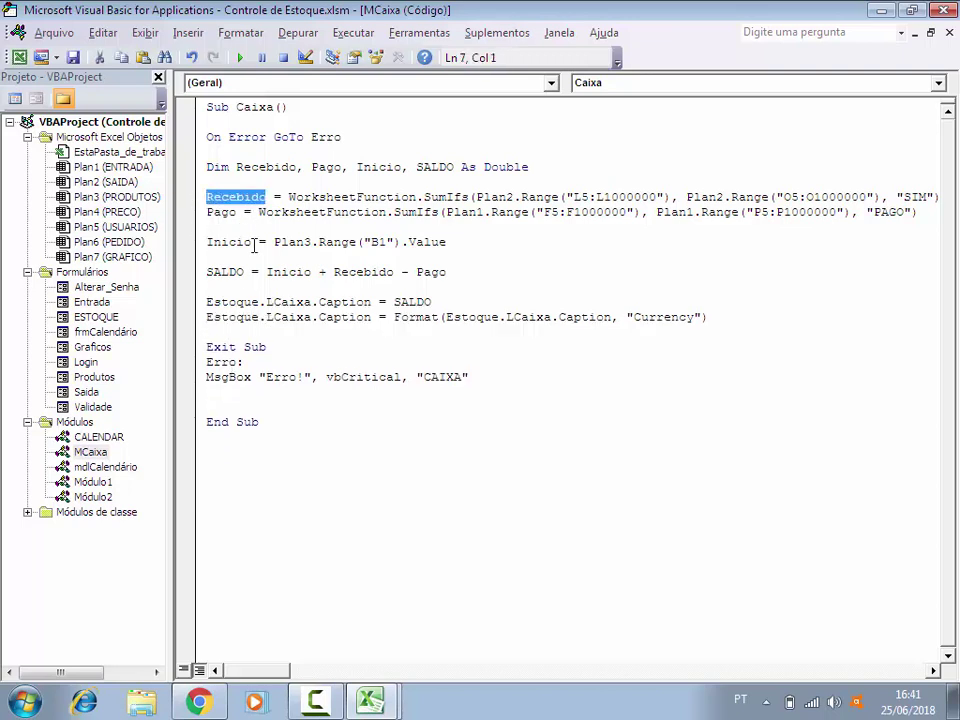
pyautogui.moveTo(254, 242); pyautogui.dragTo(206, 242)
pyautogui.click(236, 226)
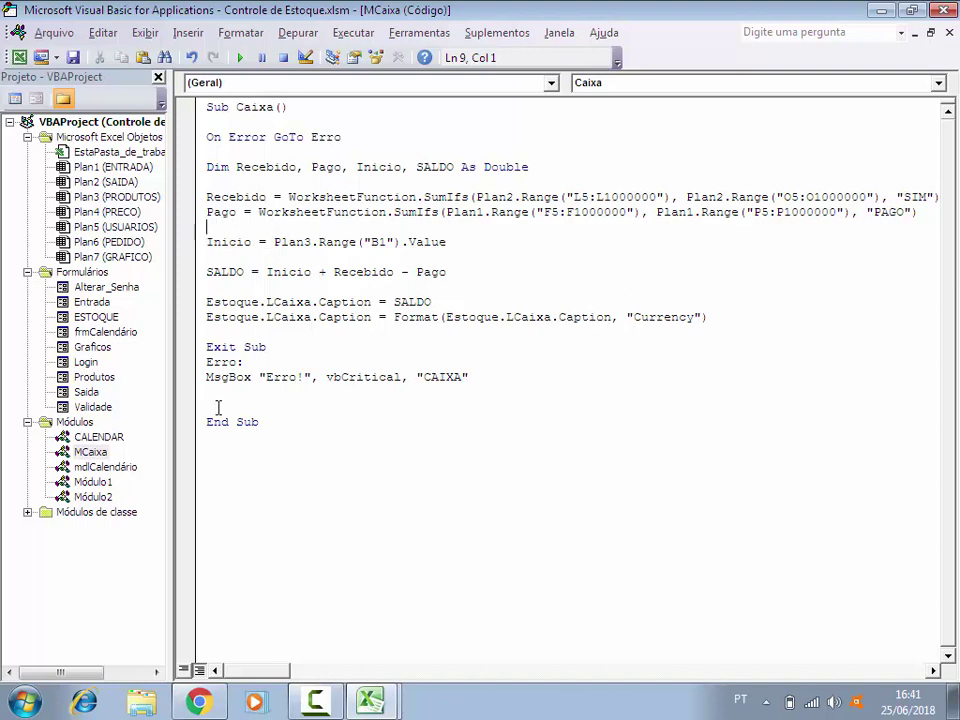
# Run the ESTOQUE form, look through the Pagamento list, then cancel SENHA to end the test run
pyautogui.doubleClick(95, 316)
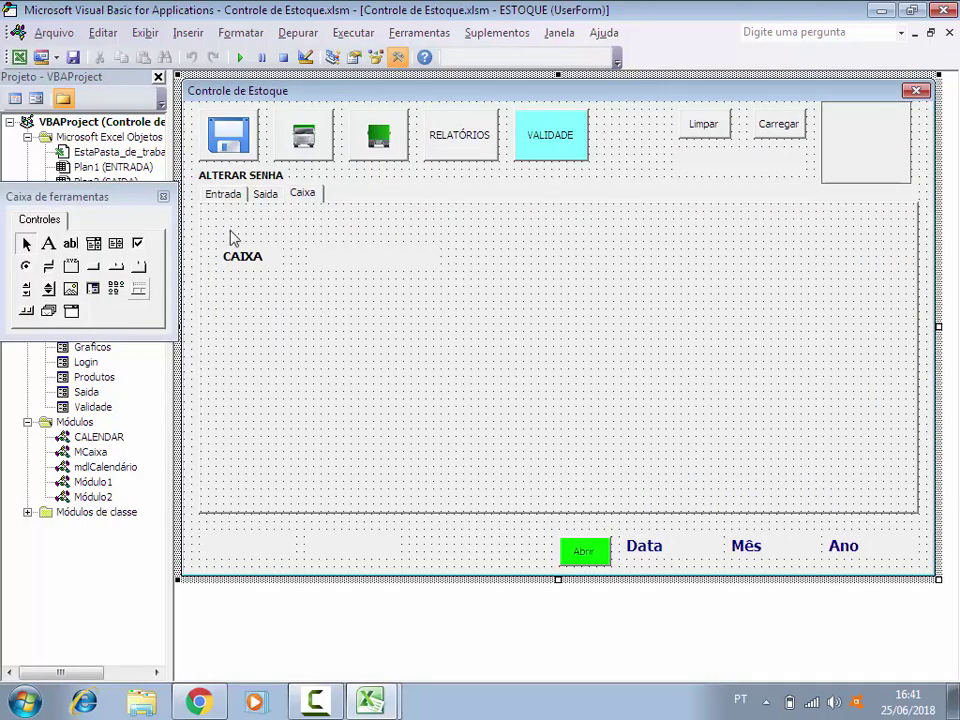
pyautogui.click(228, 197)
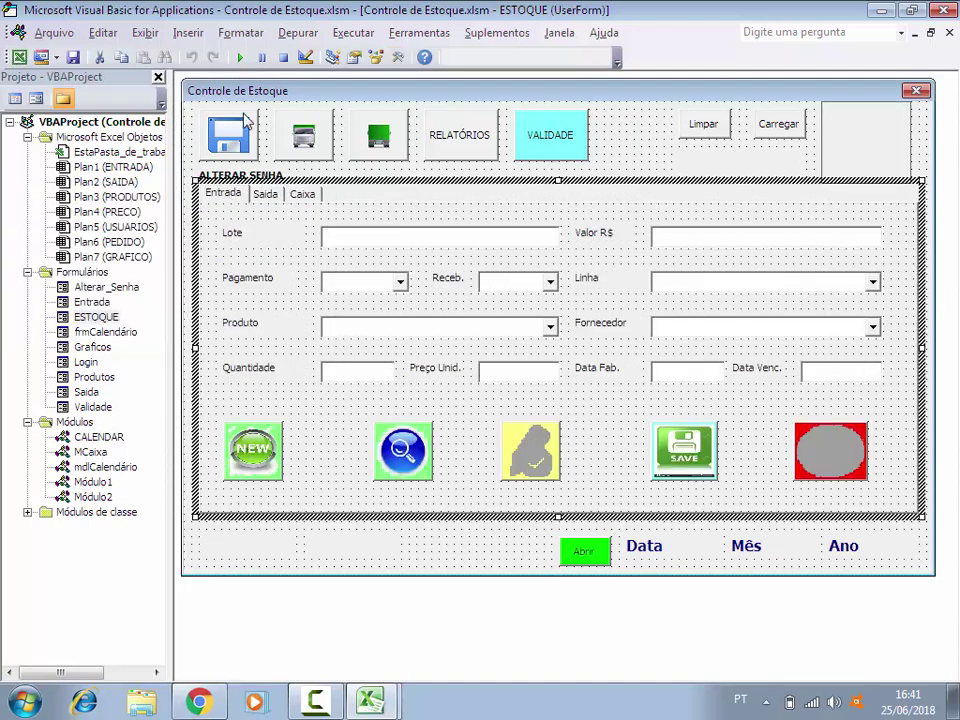
pyautogui.click(240, 57)
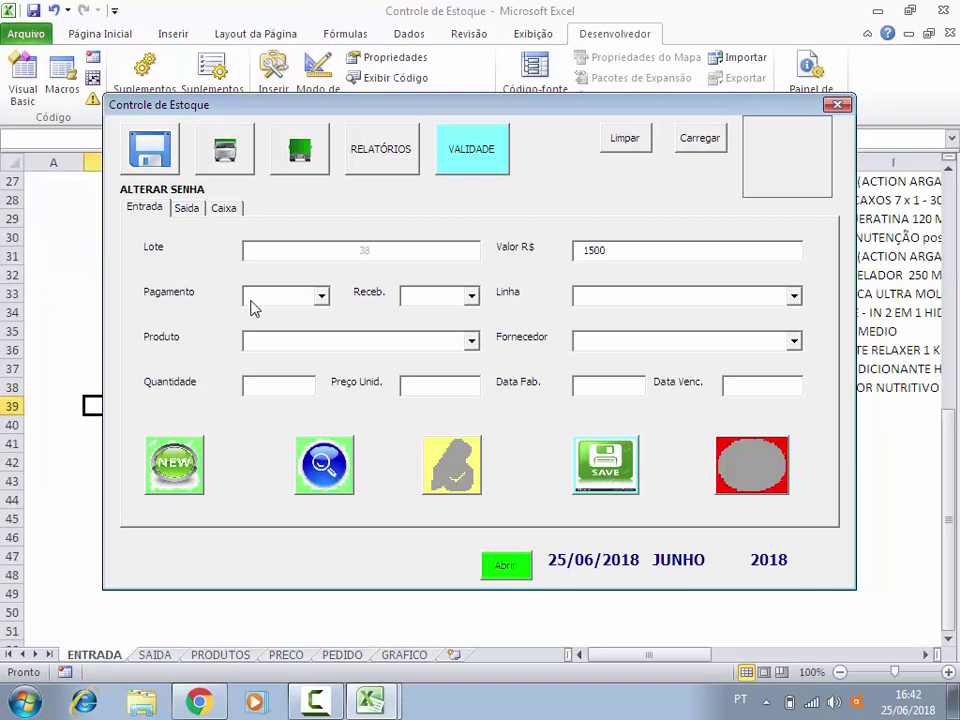
pyautogui.click(321, 297)
pyautogui.click(322, 297)
pyautogui.click(506, 568)
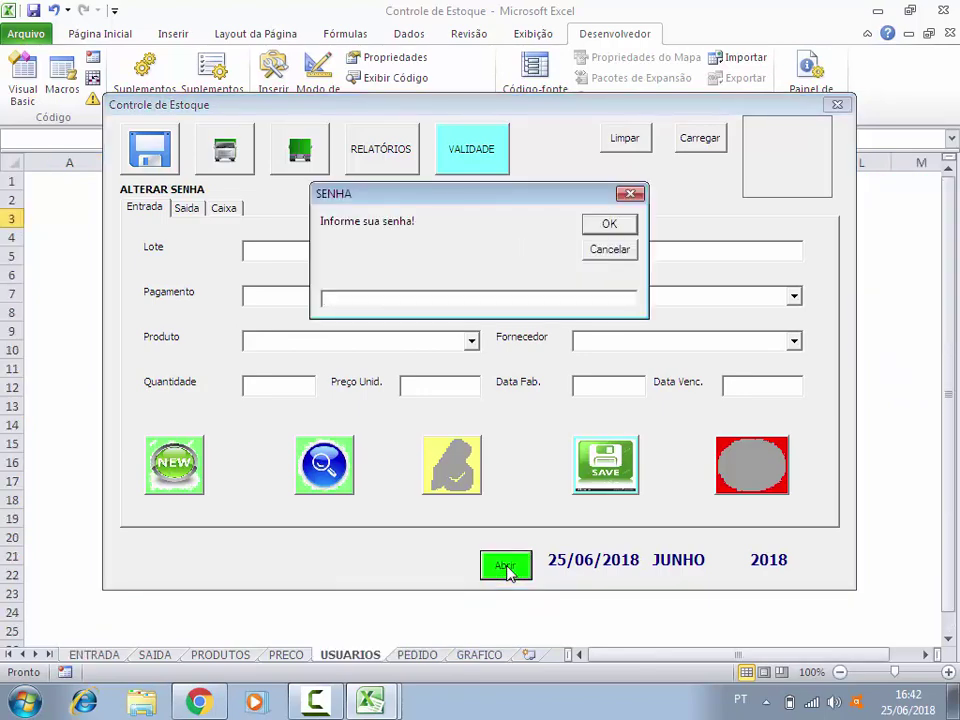
pyautogui.press('Return')
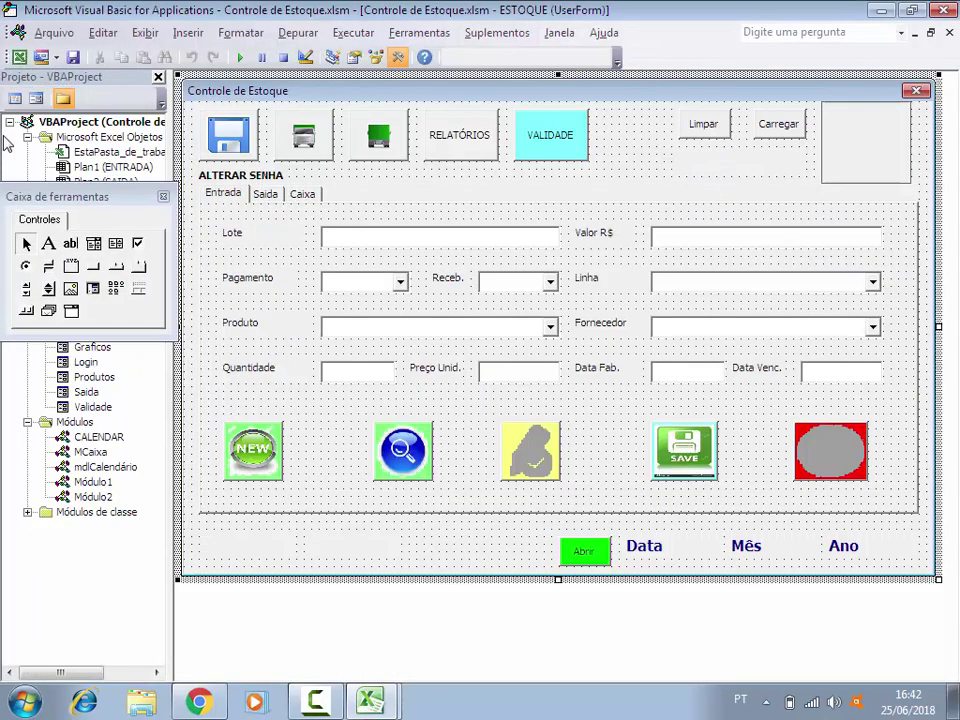
# Show the ENTRADA sheet, scroll right to the PAGO? column and inspect cells P5 and P6
pyautogui.click(18, 57)
pyautogui.click(94, 654)
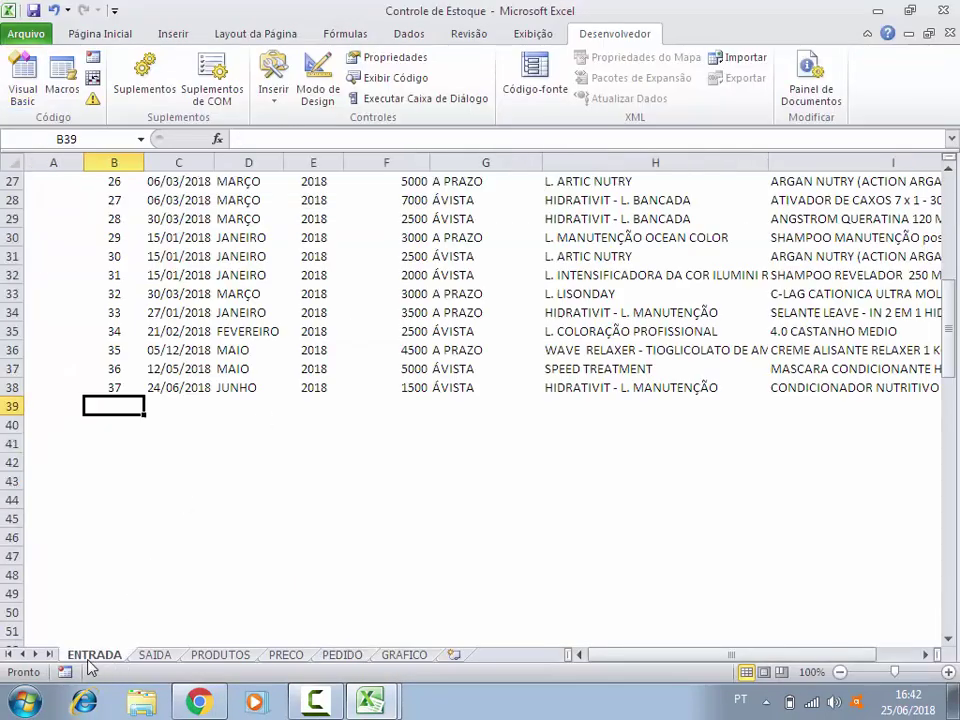
pyautogui.moveTo(636, 655); pyautogui.dragTo(790, 655)
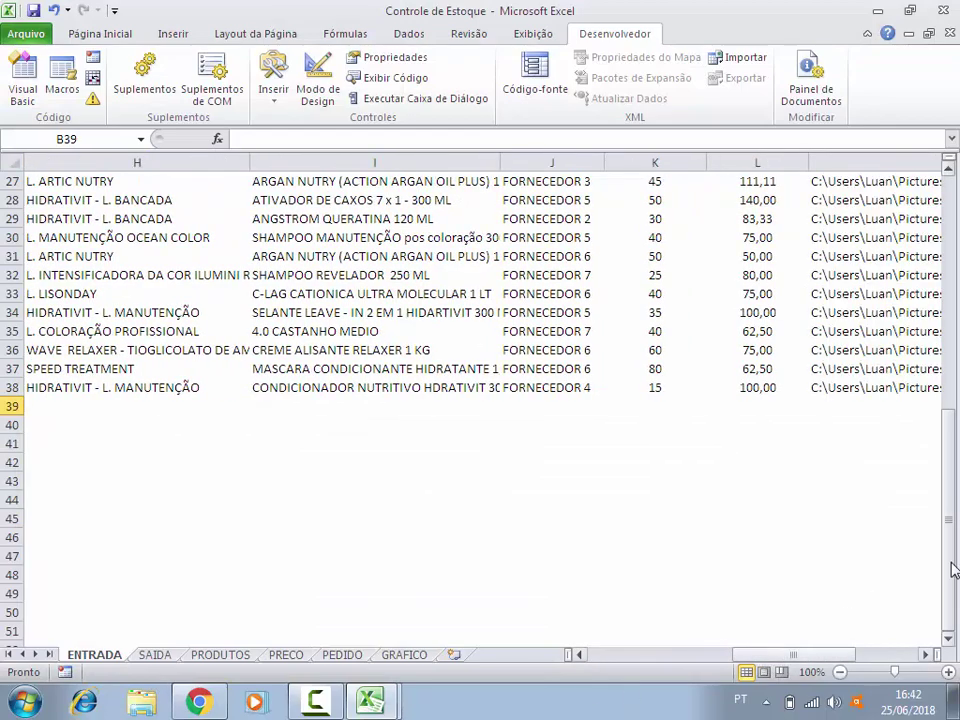
pyautogui.moveTo(948, 520)
pyautogui.mouseDown()
pyautogui.moveTo(958, 455)
pyautogui.moveTo(958, 180)
pyautogui.mouseUp()
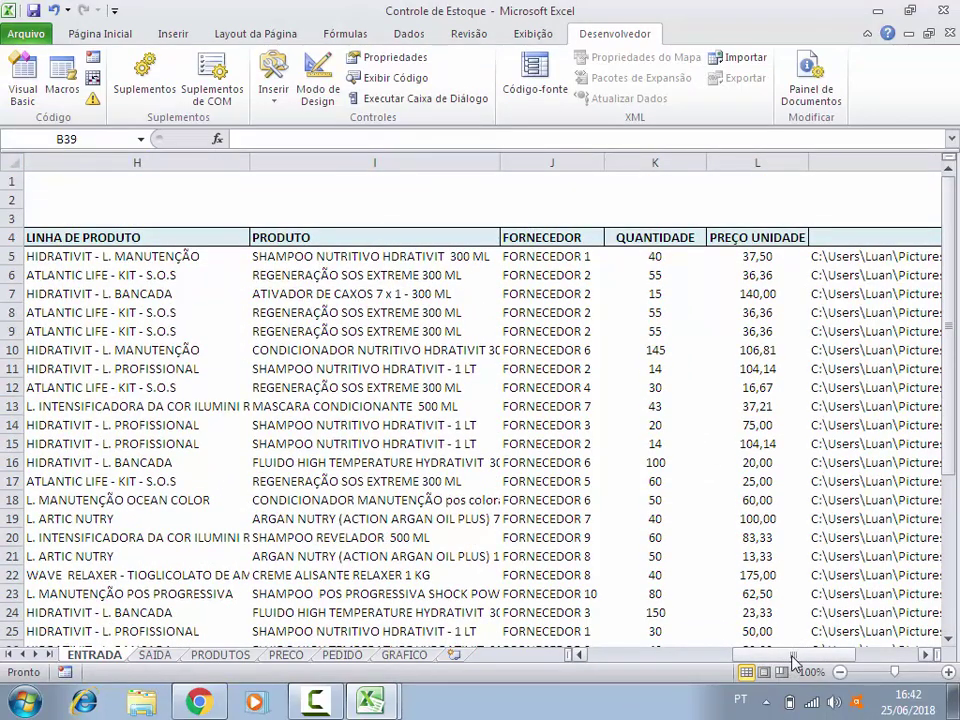
pyautogui.moveTo(797, 655); pyautogui.dragTo(850, 660)
pyautogui.click(833, 262)
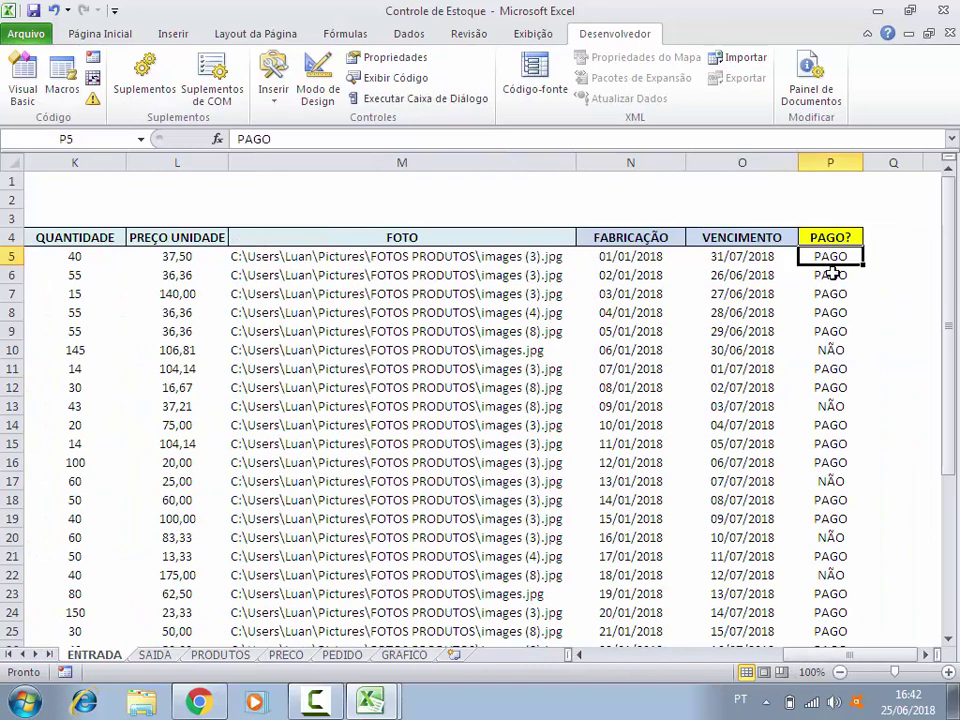
pyautogui.click(833, 276)
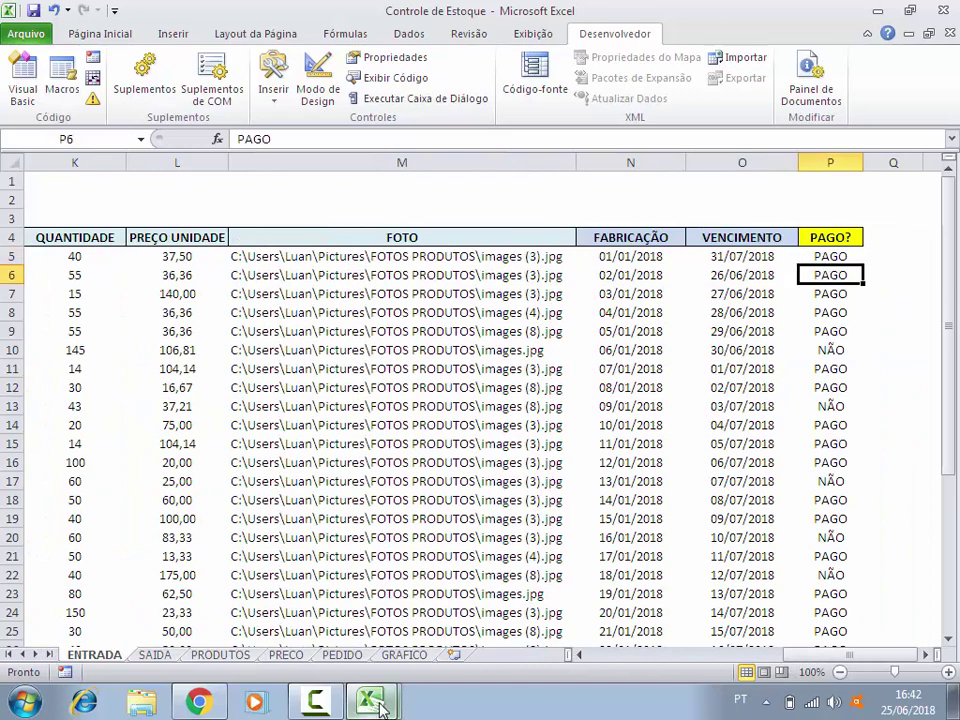
# Return to the ESTOQUE designer and open the Pagamento combo box's properties
pyautogui.moveTo(370, 702)
pyautogui.click(355, 660)
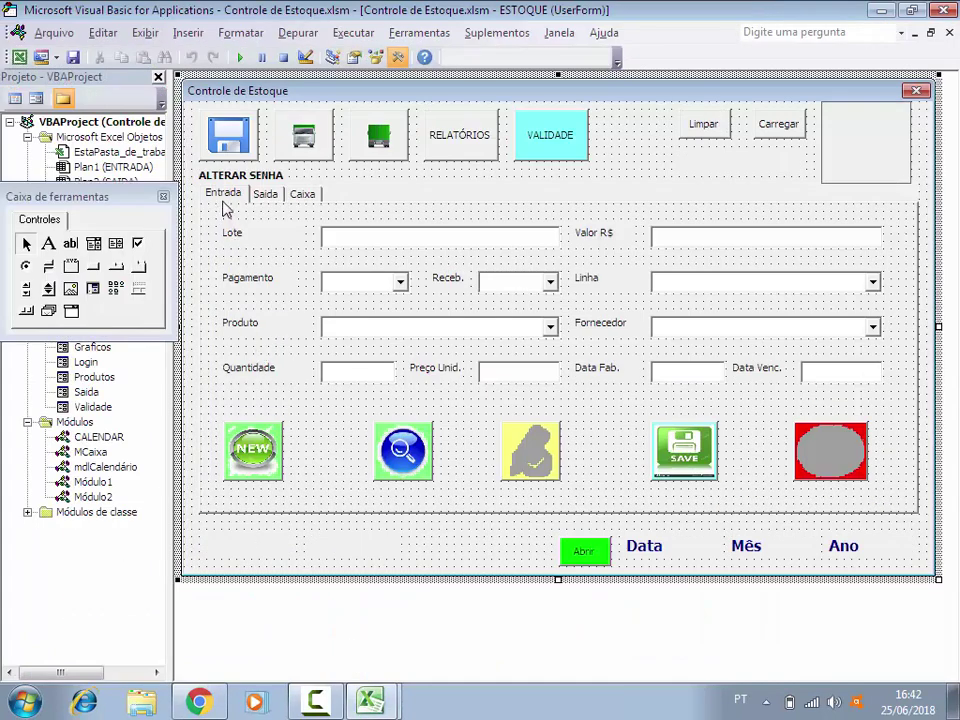
pyautogui.click(347, 290)
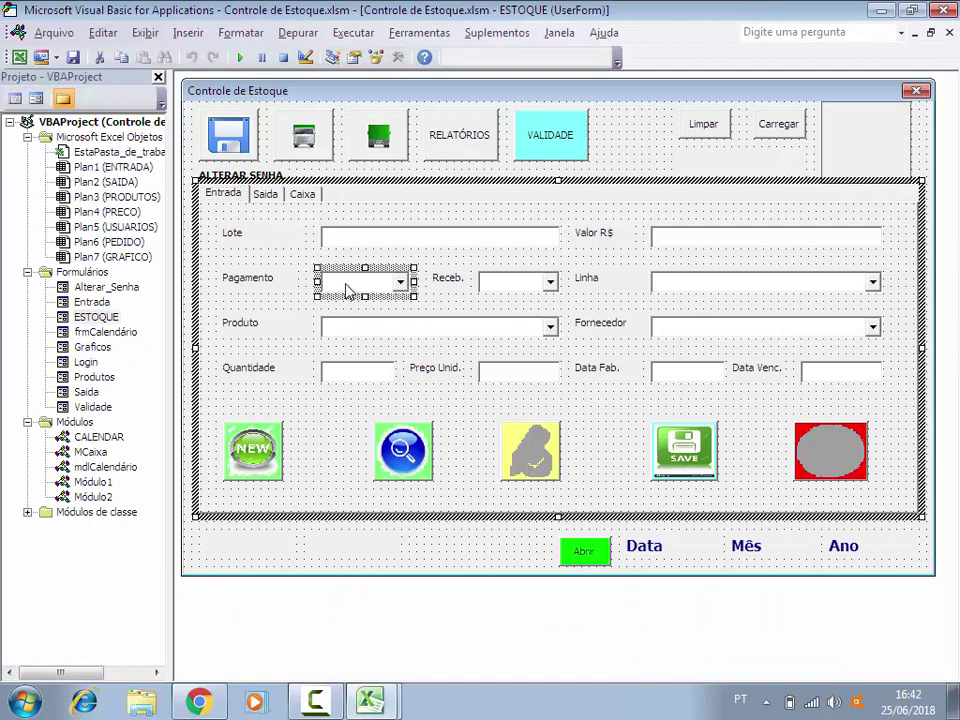
pyautogui.rightClick(365, 288)
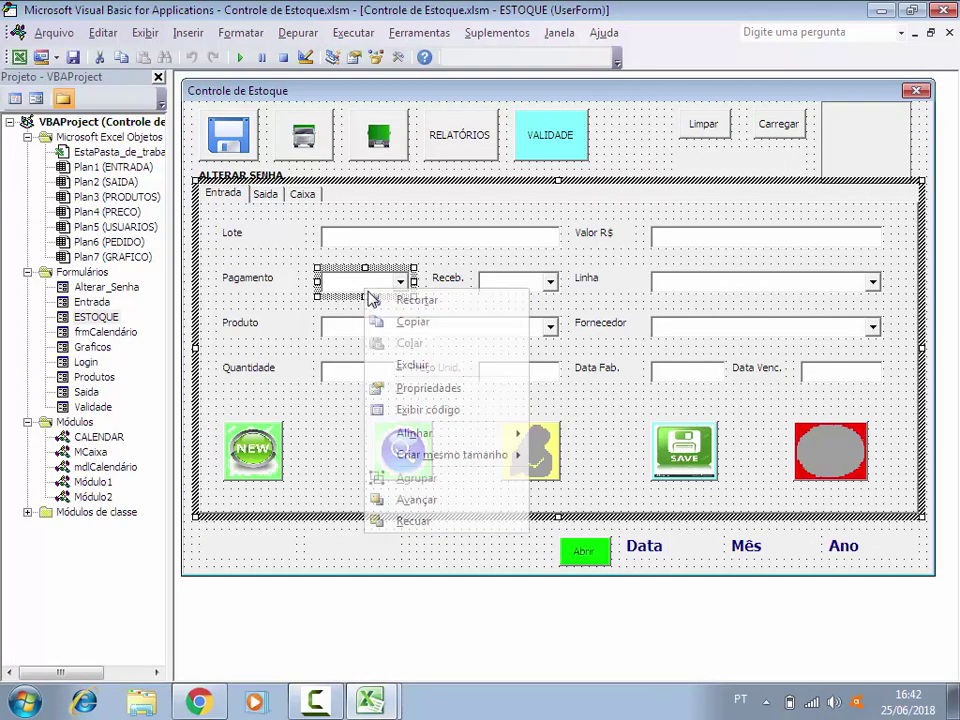
pyautogui.click(438, 398)
# Delete the Receb. combo box and its Receb. label from the Entrada page
pyautogui.click(505, 290)
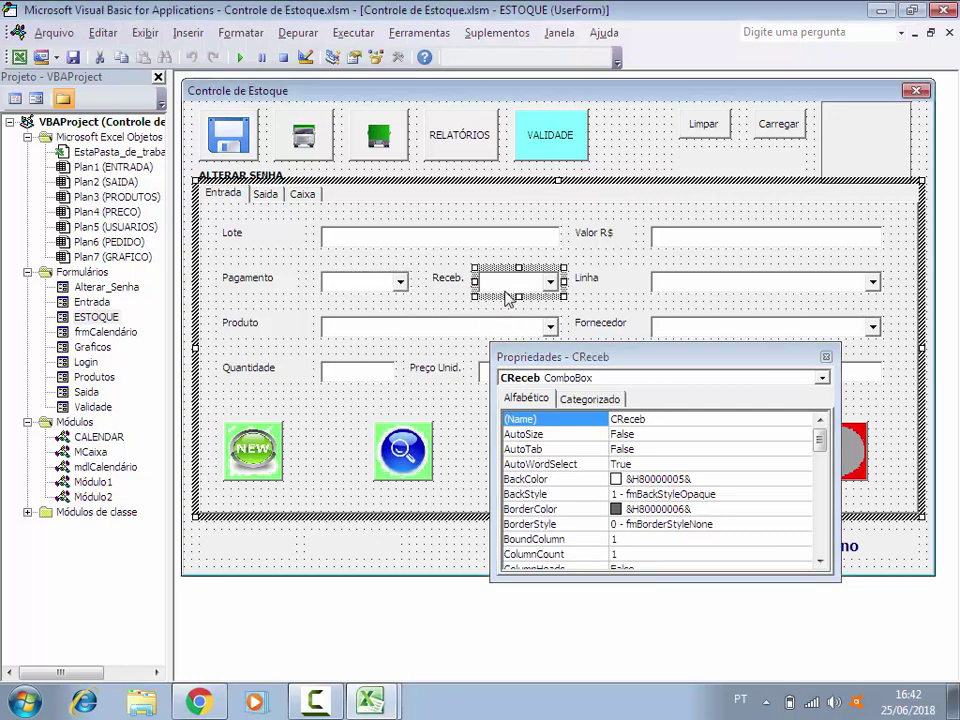
pyautogui.press('Delete')
pyautogui.click(448, 279)
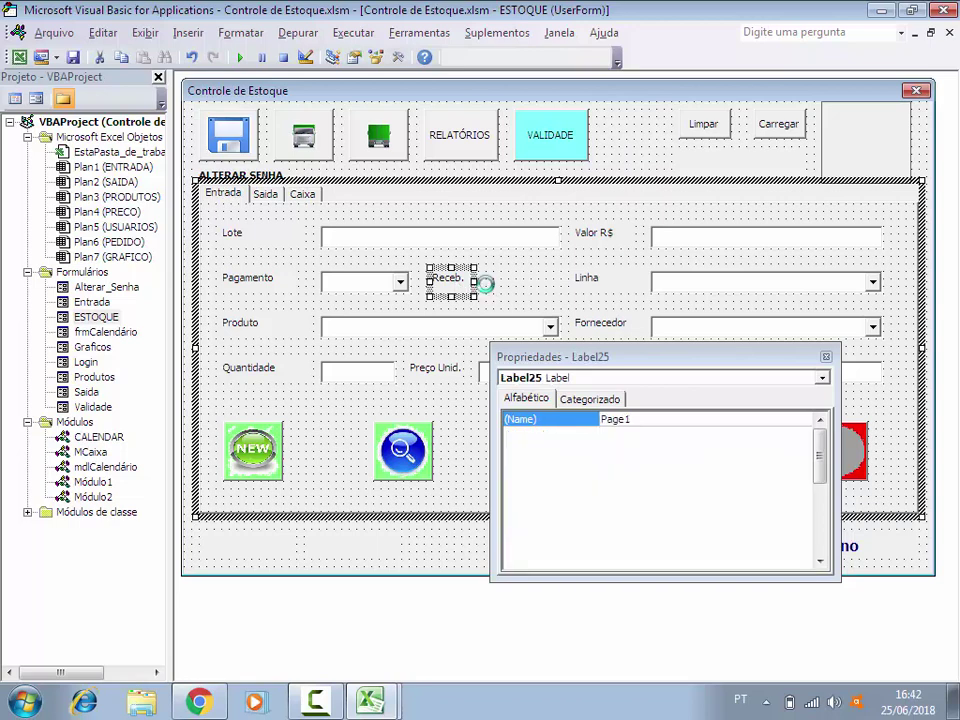
pyautogui.press('Delete')
# Try widening the Pagamento combo box into the freed space, then undo back to its narrow width
pyautogui.click(401, 289)
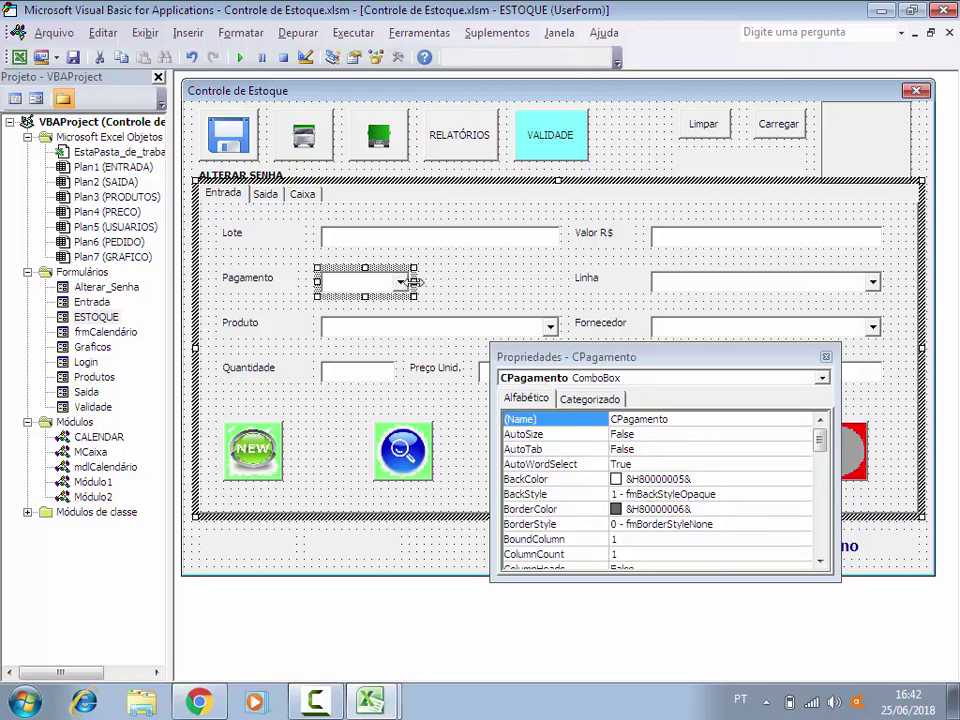
pyautogui.moveTo(414, 281); pyautogui.dragTo(567, 290)
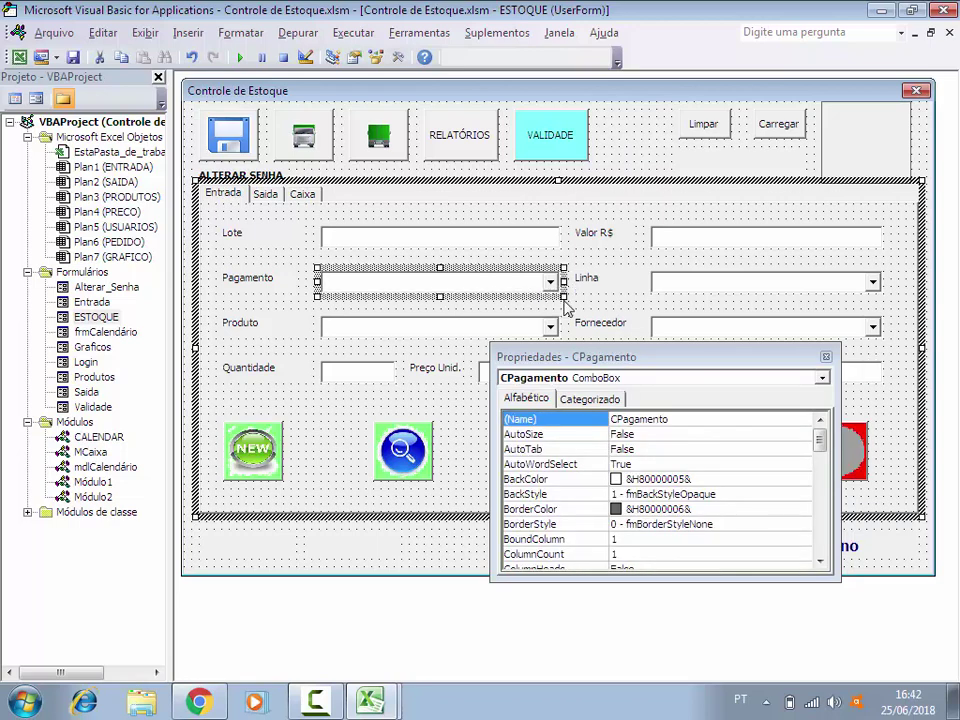
pyautogui.hotkey('ctrl', 'z')
pyautogui.click(388, 291)
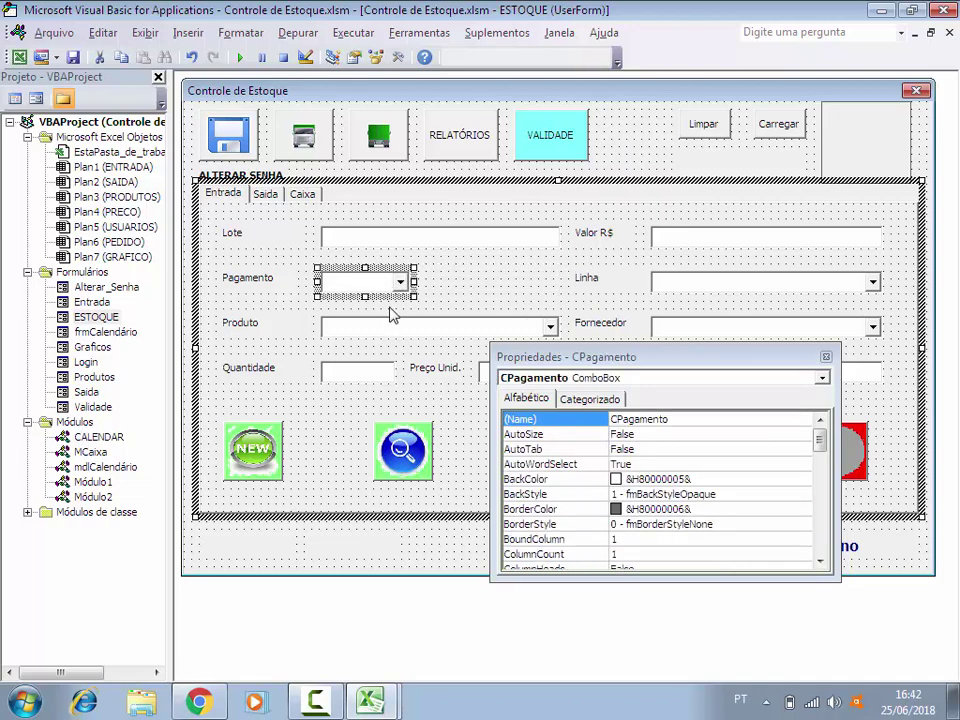
pyautogui.hotkey('ctrl', 'z')
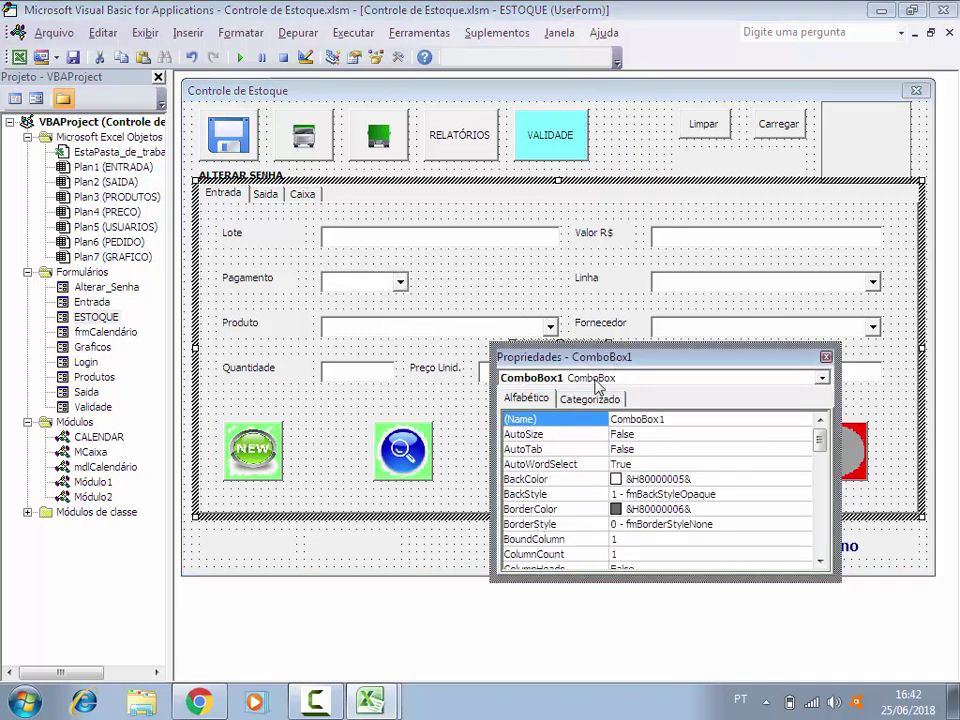
# Move the properties panel aside and place the new combo box beside Pagamento
pyautogui.moveTo(615, 356); pyautogui.dragTo(553, 530)
pyautogui.moveTo(541, 359); pyautogui.dragTo(500, 287)
pyautogui.click(483, 316)
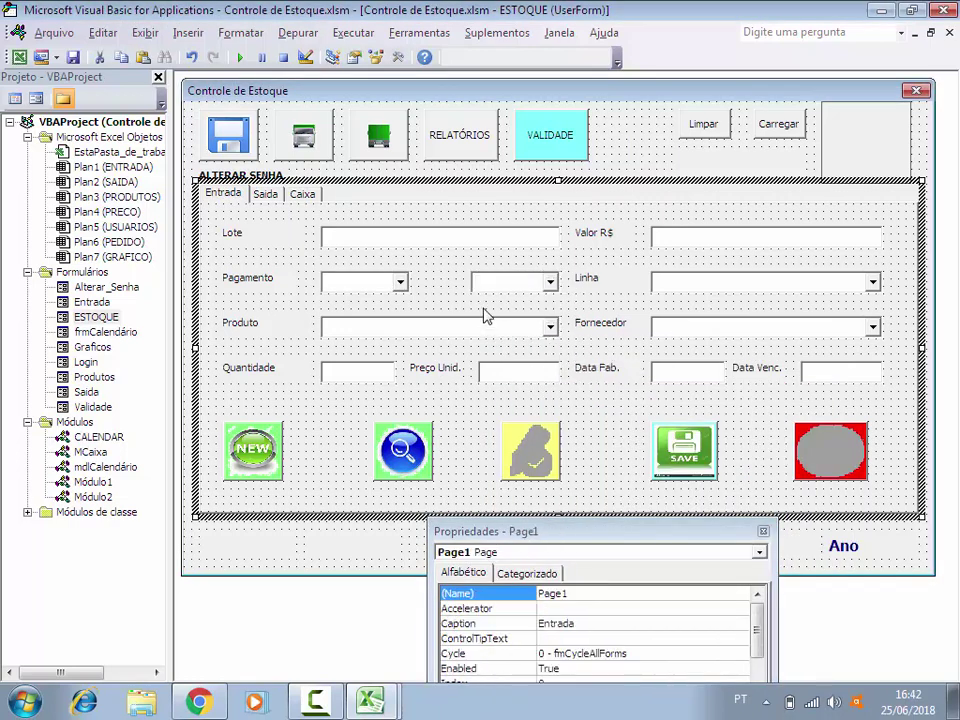
# Copy the Pagamento label and position the copy, Label27, just before the new combo box
pyautogui.click(262, 290)
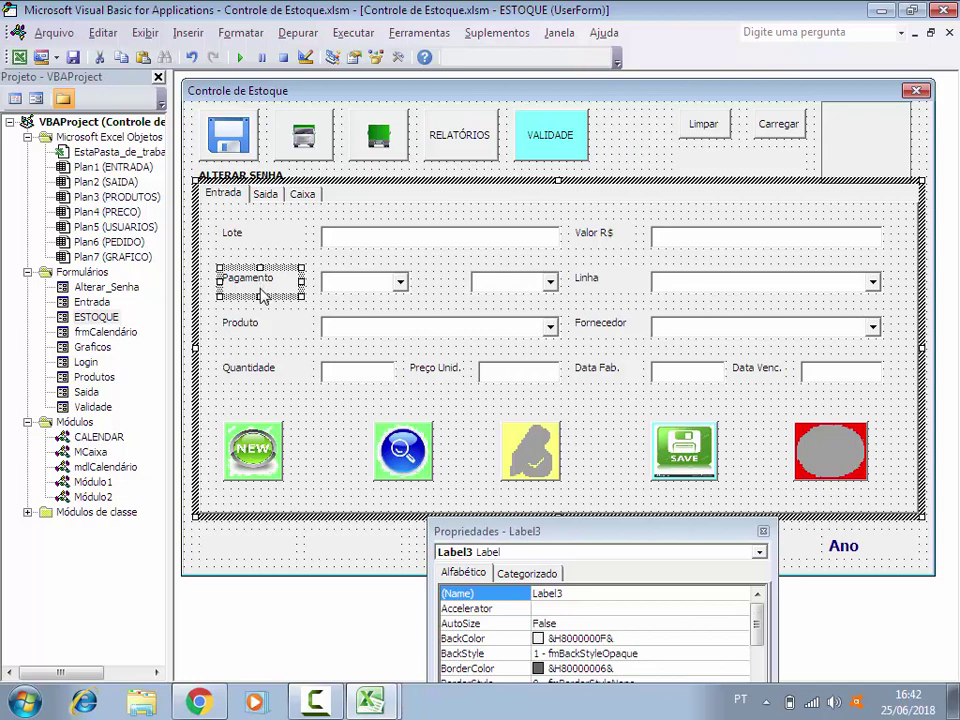
pyautogui.hotkey('ctrl', 'c')
pyautogui.hotkey('ctrl', 'v')
pyautogui.moveTo(555, 360)
pyautogui.mouseDown()
pyautogui.moveTo(483, 305)
pyautogui.moveTo(510, 296)
pyautogui.moveTo(482, 282)
pyautogui.mouseUp()
pyautogui.click(493, 317)
pyautogui.click(447, 291)
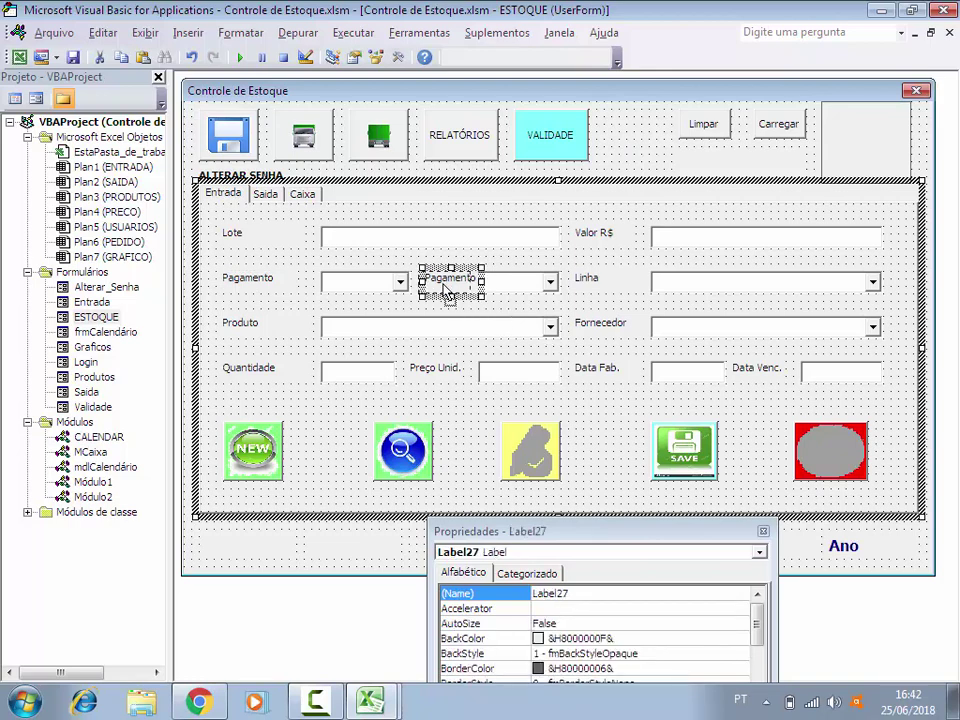
pyautogui.click(465, 310)
pyautogui.moveTo(456, 294); pyautogui.dragTo(449, 294)
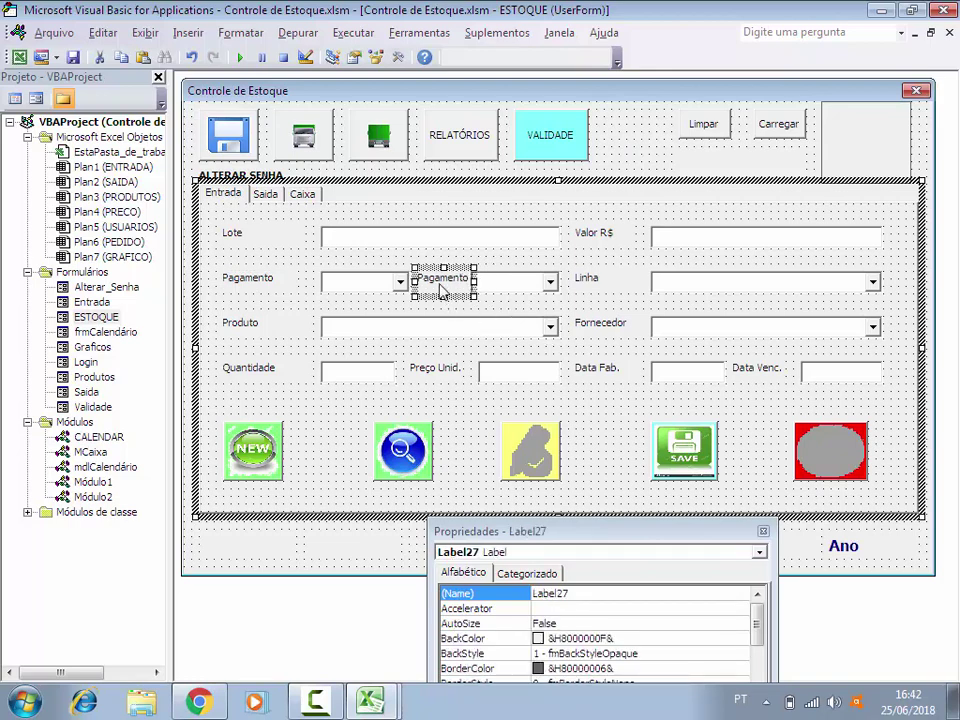
pyautogui.rightClick(443, 291)
pyautogui.click(645, 548)
# Set the copied label Label27's Caption to Receb. in the Properties panel
pyautogui.click(645, 548)
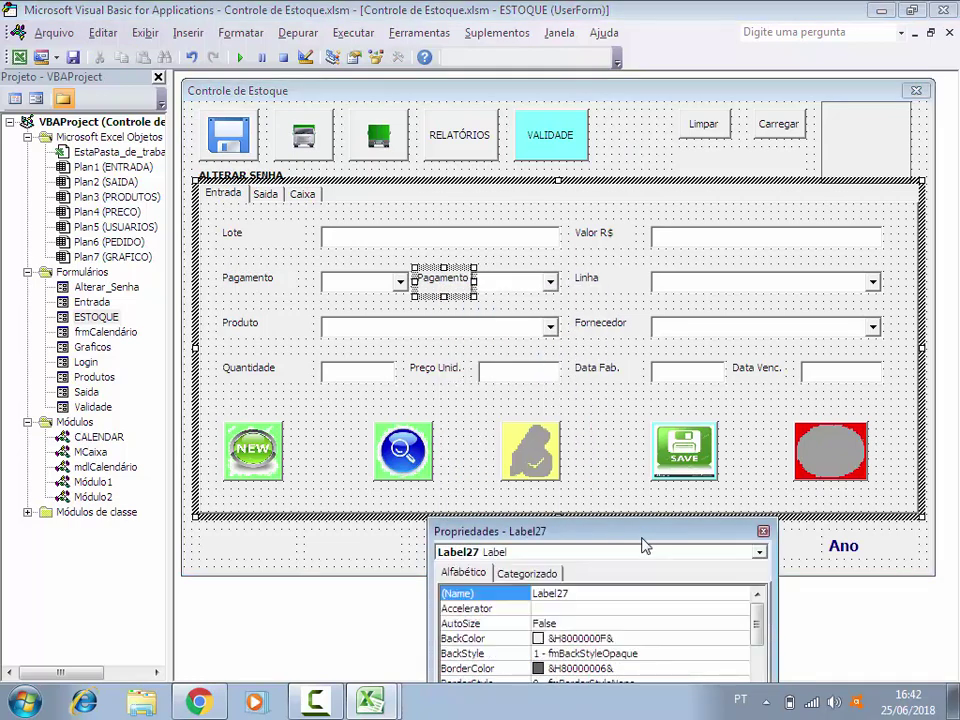
pyautogui.moveTo(645, 531); pyautogui.dragTo(590, 371)
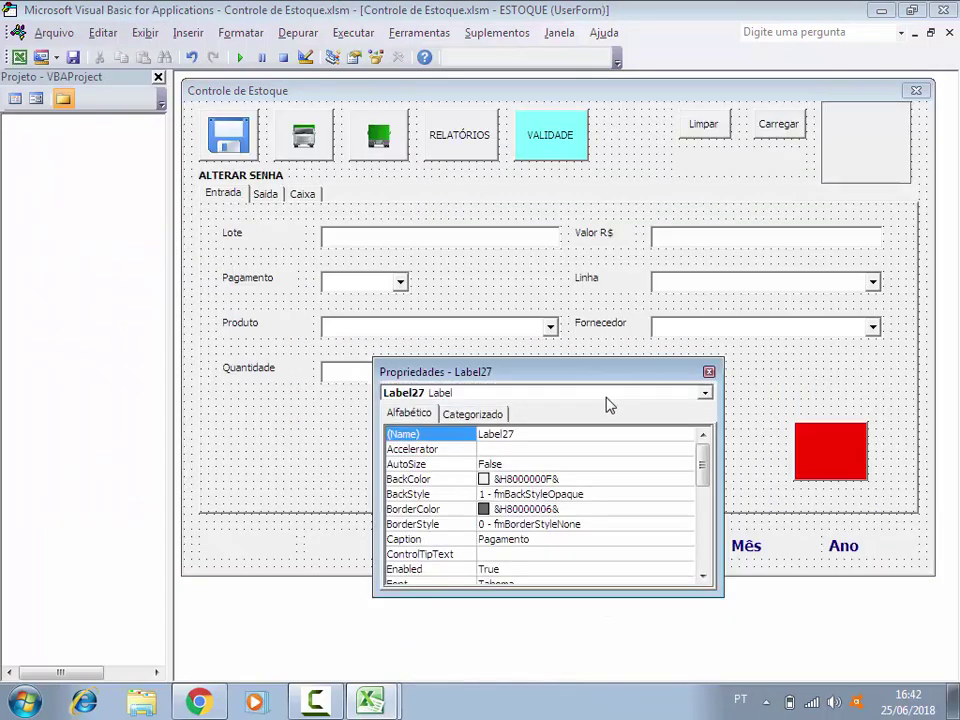
pyautogui.click(415, 541)
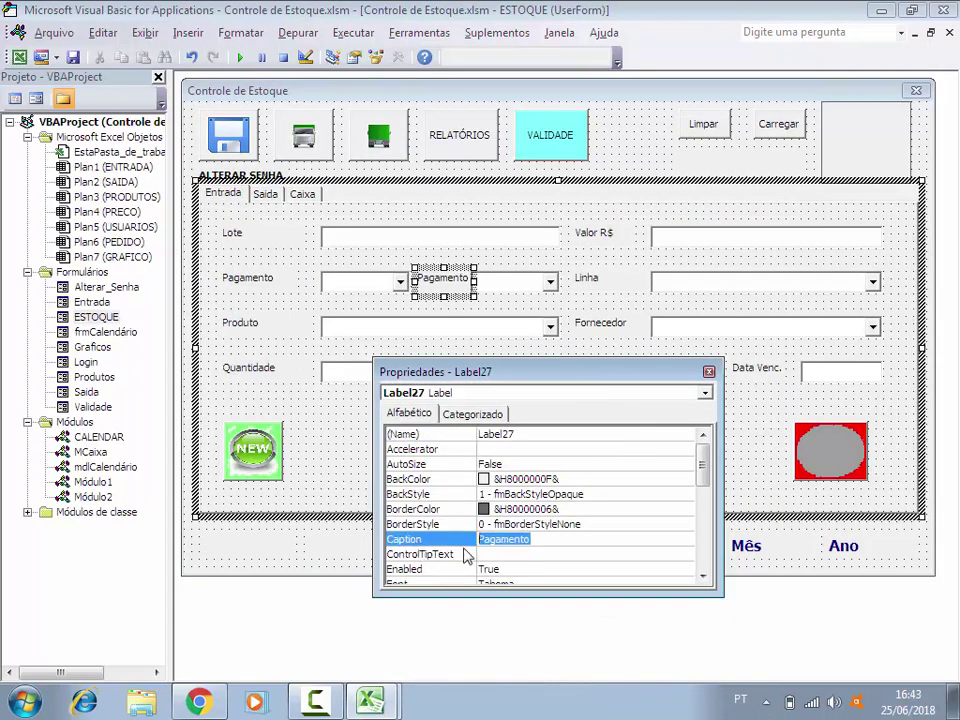
pyautogui.write('Receb.')
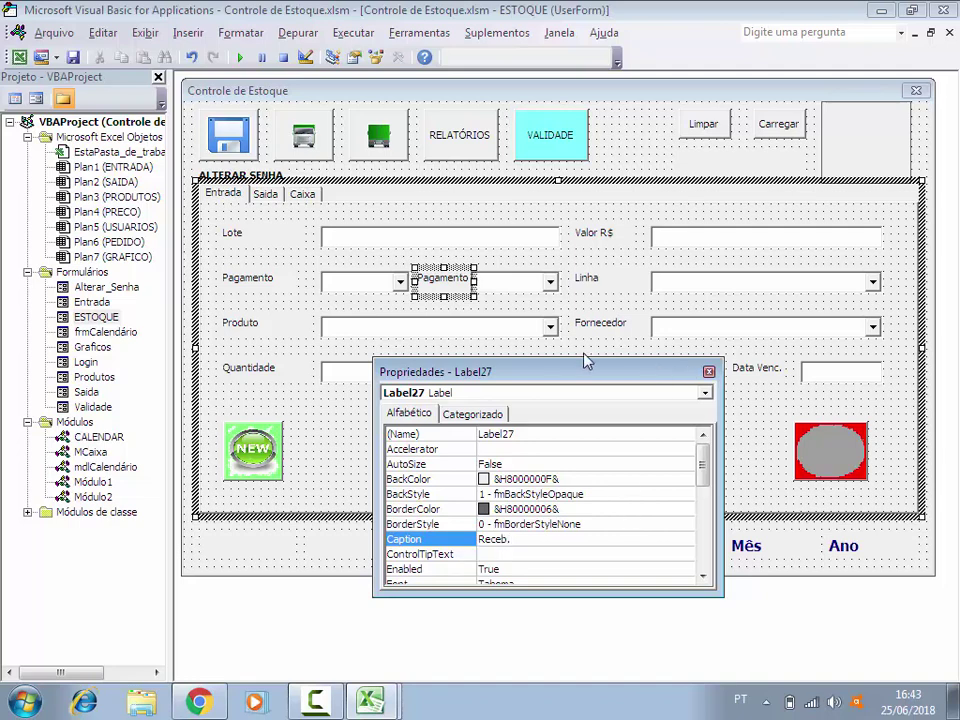
pyautogui.click(586, 358)
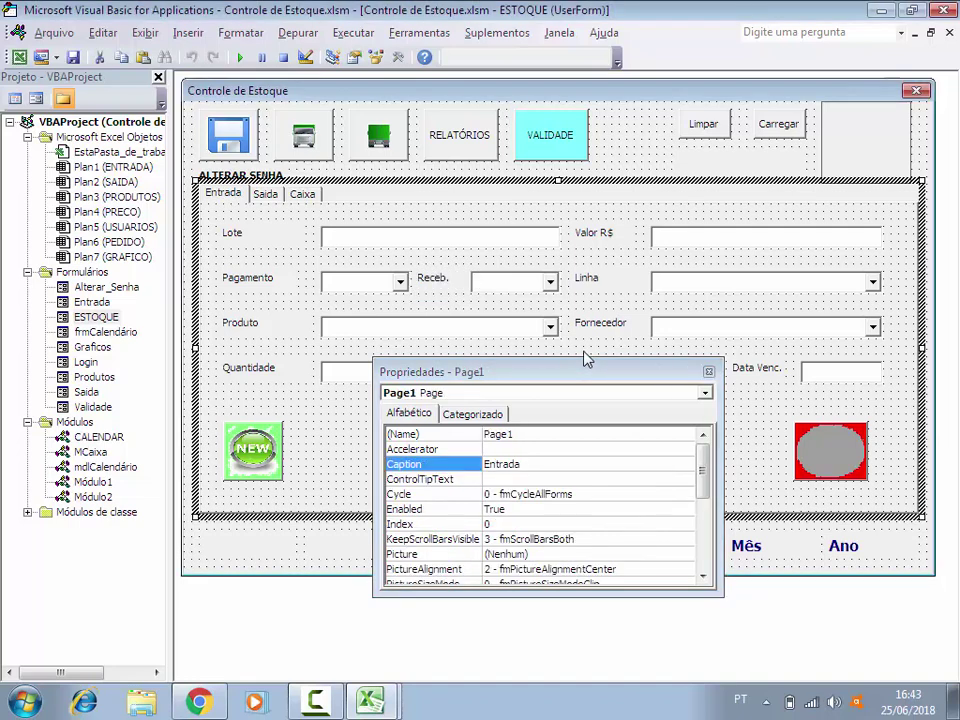
# Try renaming the new combo box to CReceb. and dismiss the illegal object name error
pyautogui.click(708, 372)
pyautogui.click(507, 291)
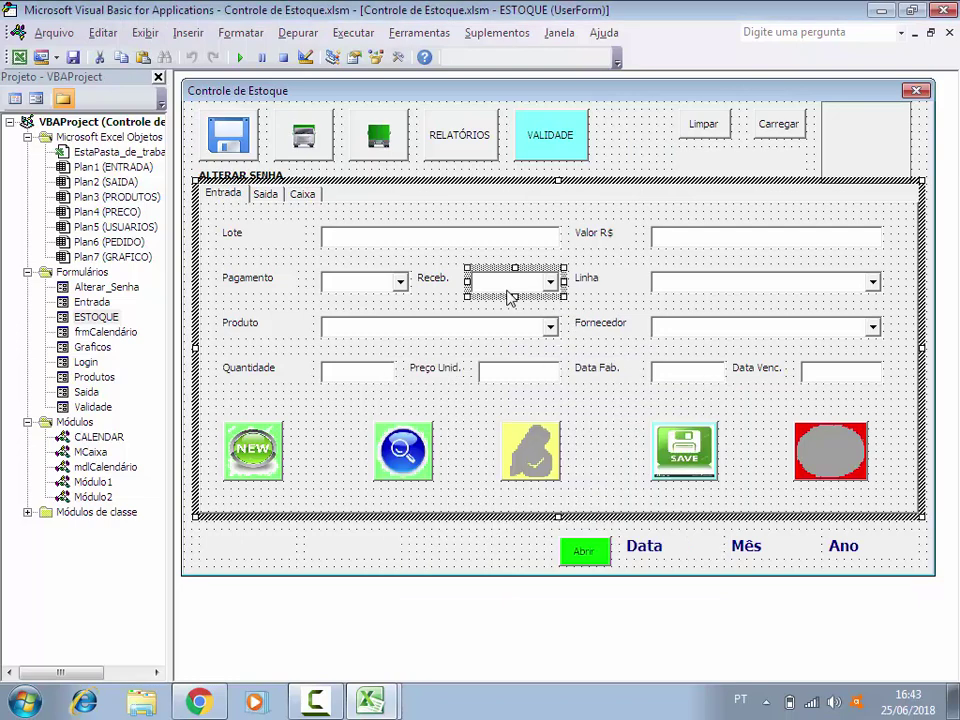
pyautogui.rightClick(507, 293)
pyautogui.click(566, 392)
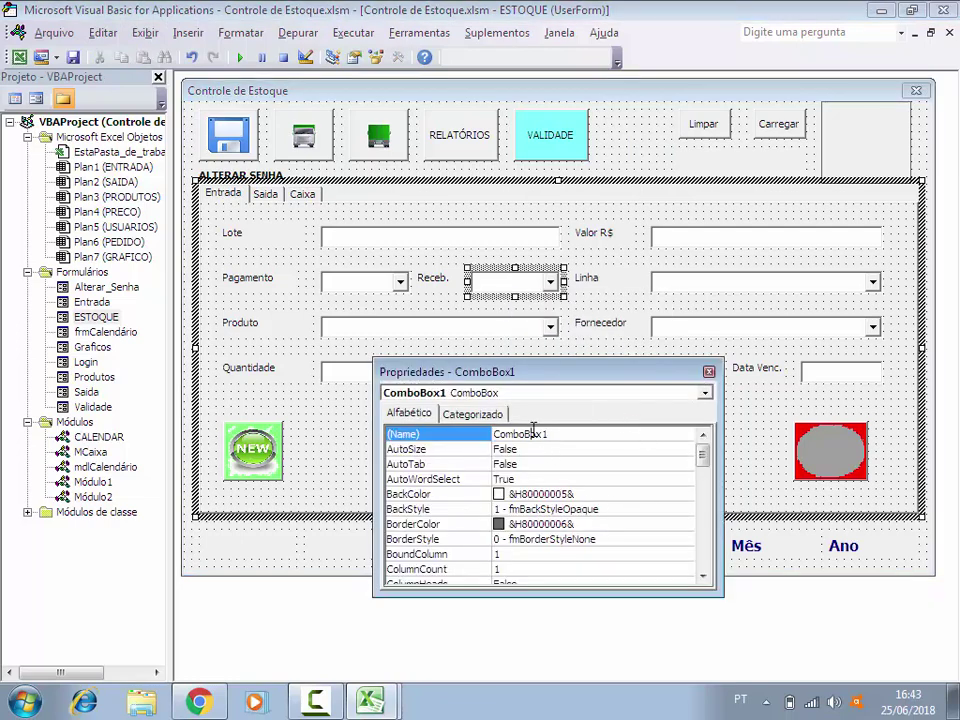
pyautogui.moveTo(548, 434); pyautogui.dragTo(499, 434)
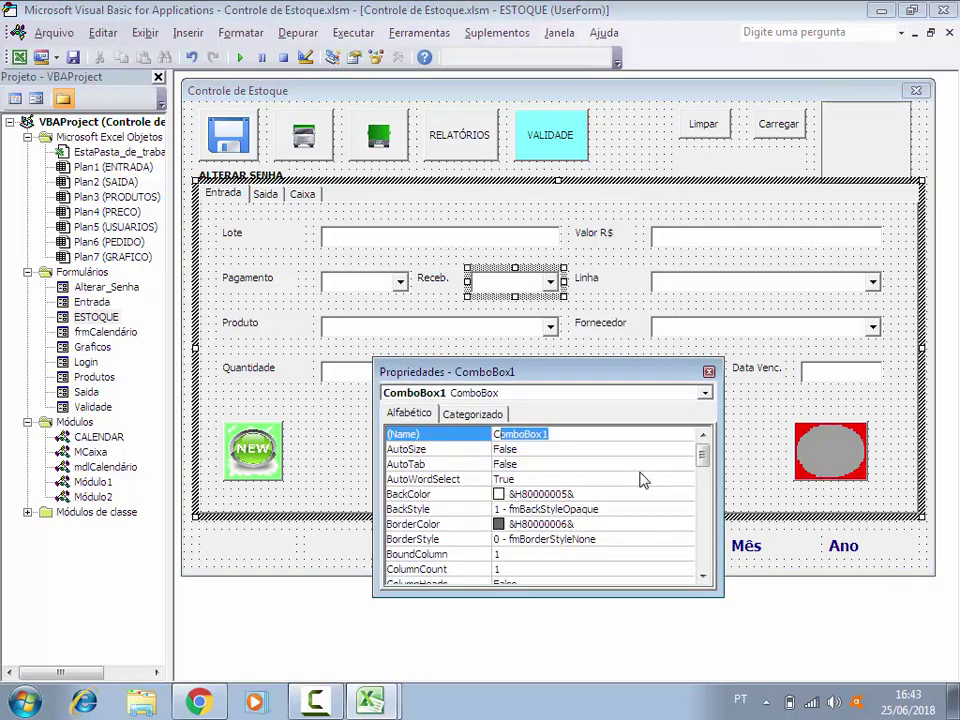
pyautogui.write('Receb.')
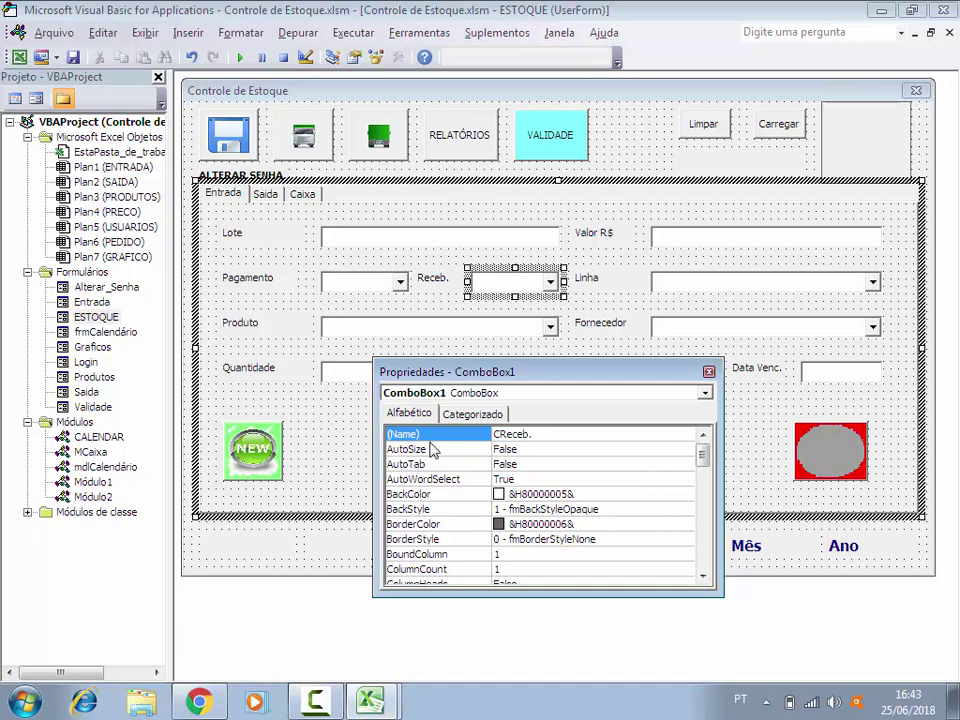
pyautogui.press('Return')
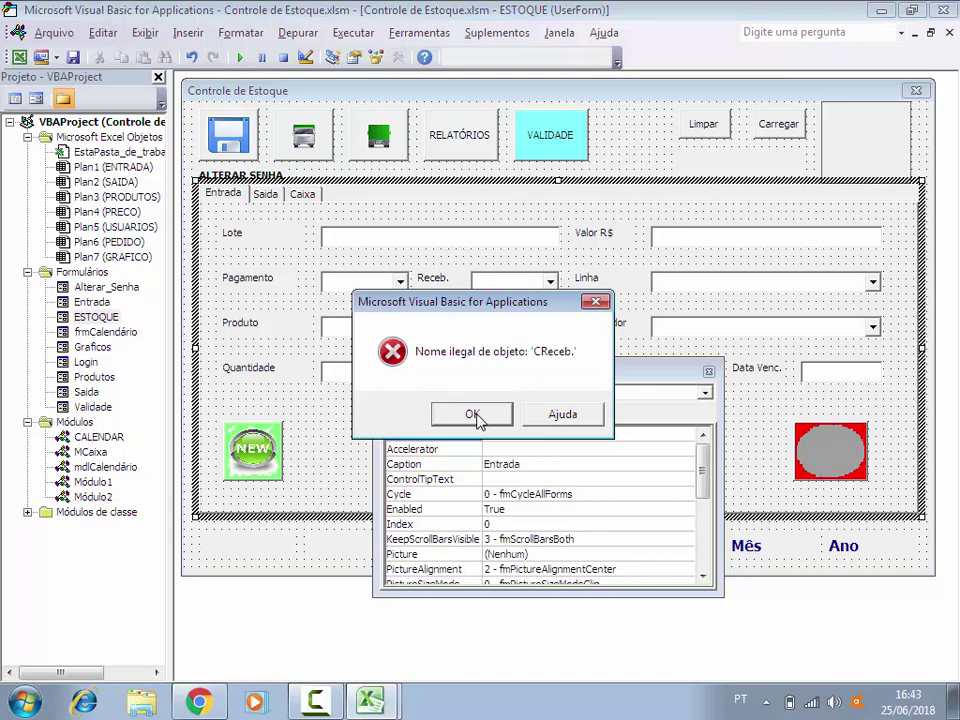
pyautogui.click(473, 415)
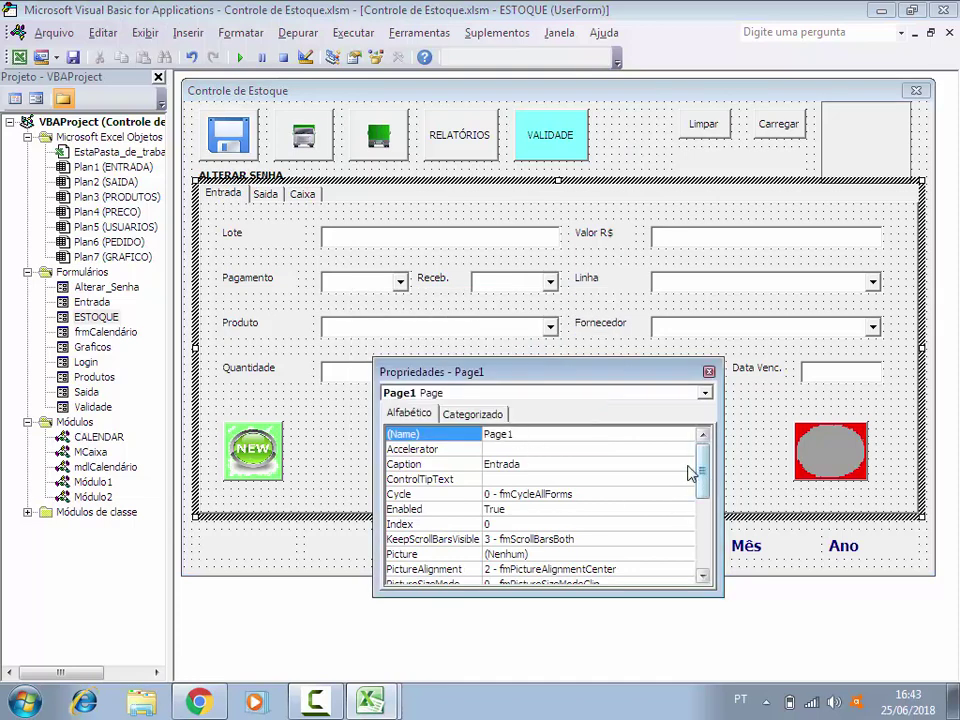
pyautogui.moveTo(355, 352)
pyautogui.mouseDown()
pyautogui.moveTo(503, 458)
pyautogui.moveTo(441, 282)
pyautogui.mouseUp()
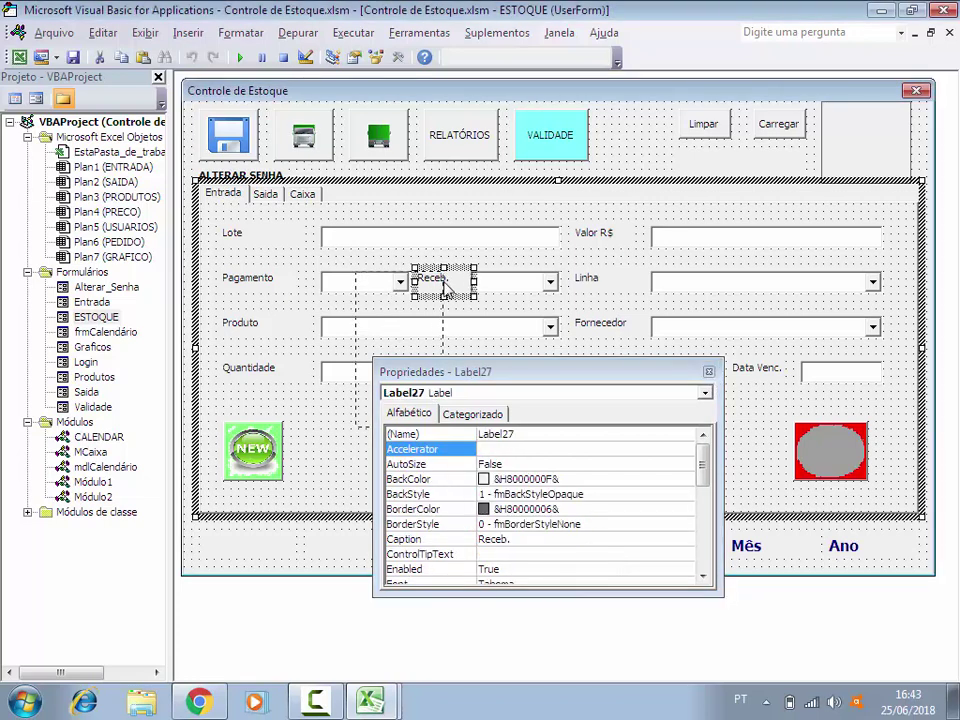
# Name the new combo box CPago and change its Label27 caption from Receb. to Pago
pyautogui.click(518, 284)
pyautogui.click(553, 435)
pyautogui.write('CPago')
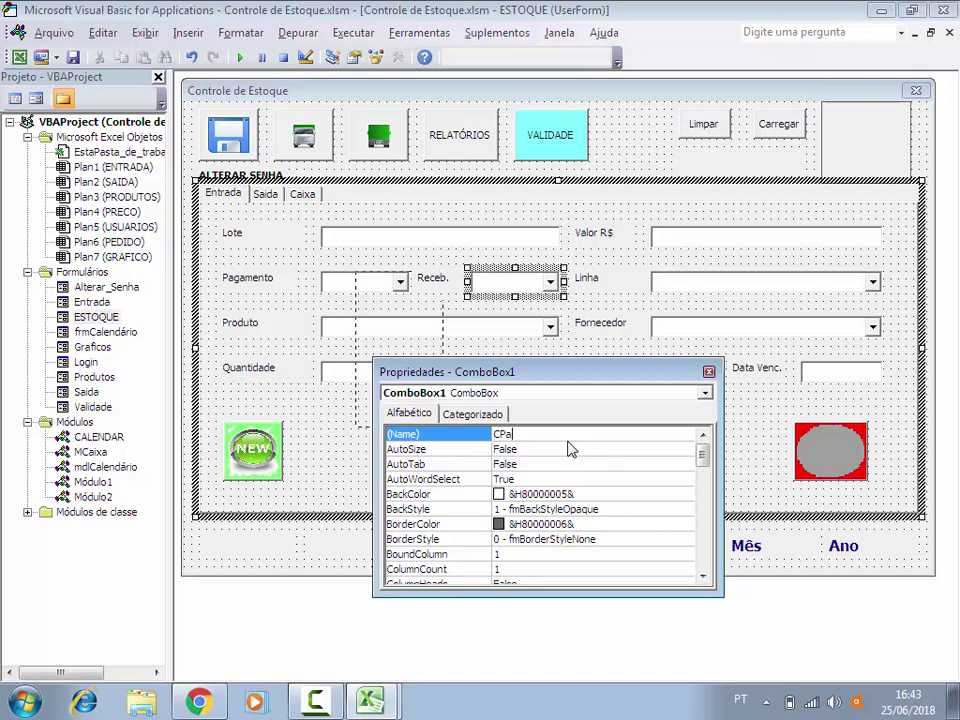
pyautogui.click(431, 278)
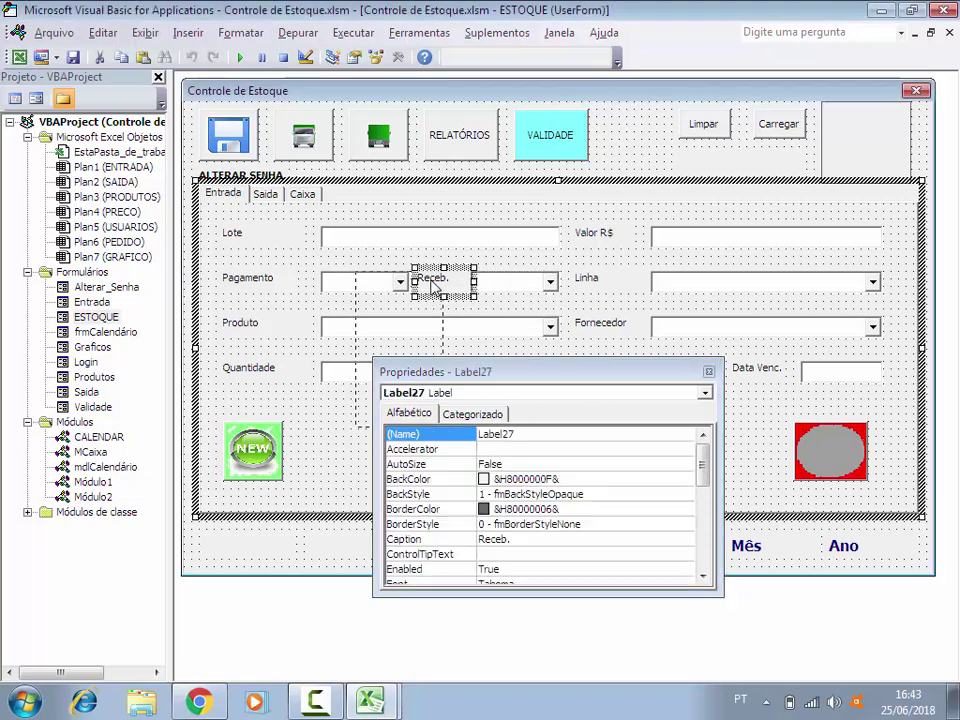
pyautogui.click(429, 538)
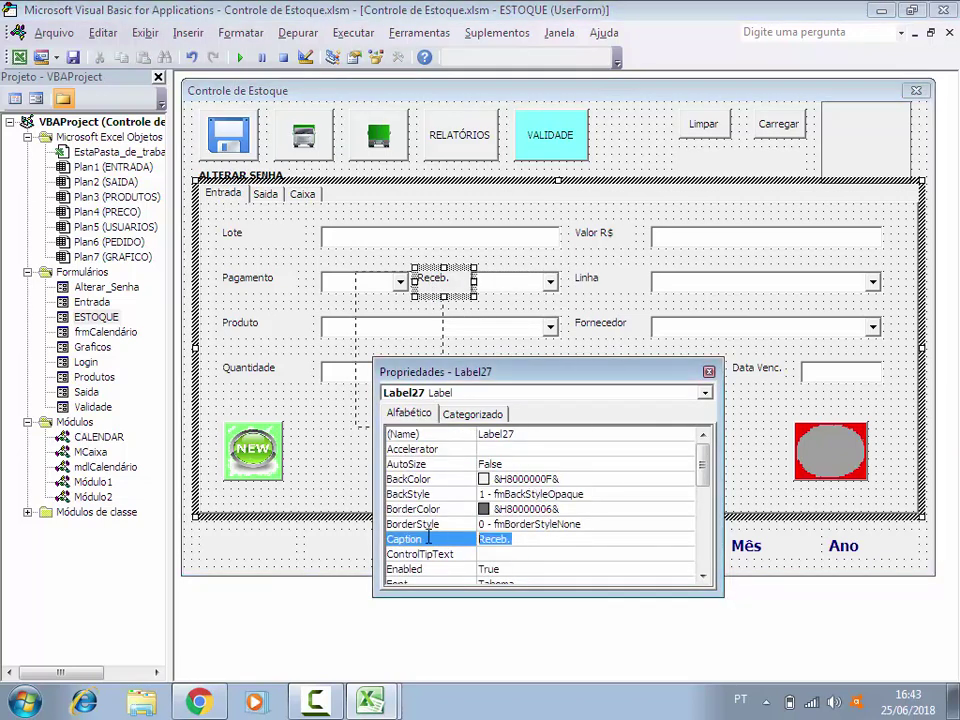
pyautogui.write('Pago')
pyautogui.click(588, 258)
pyautogui.click(483, 283)
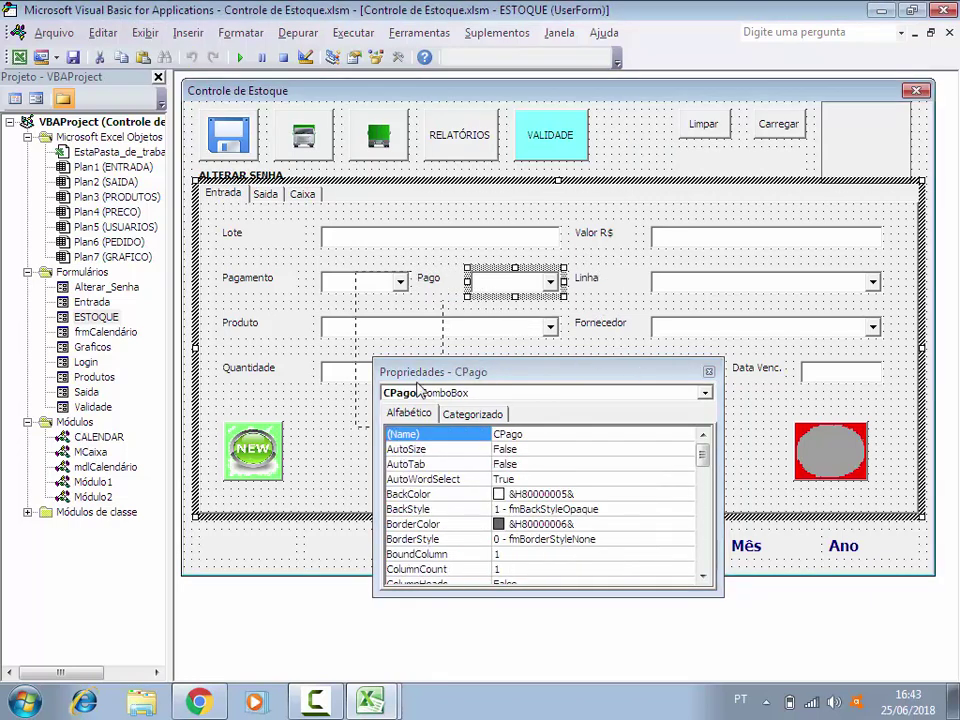
pyautogui.click(377, 284)
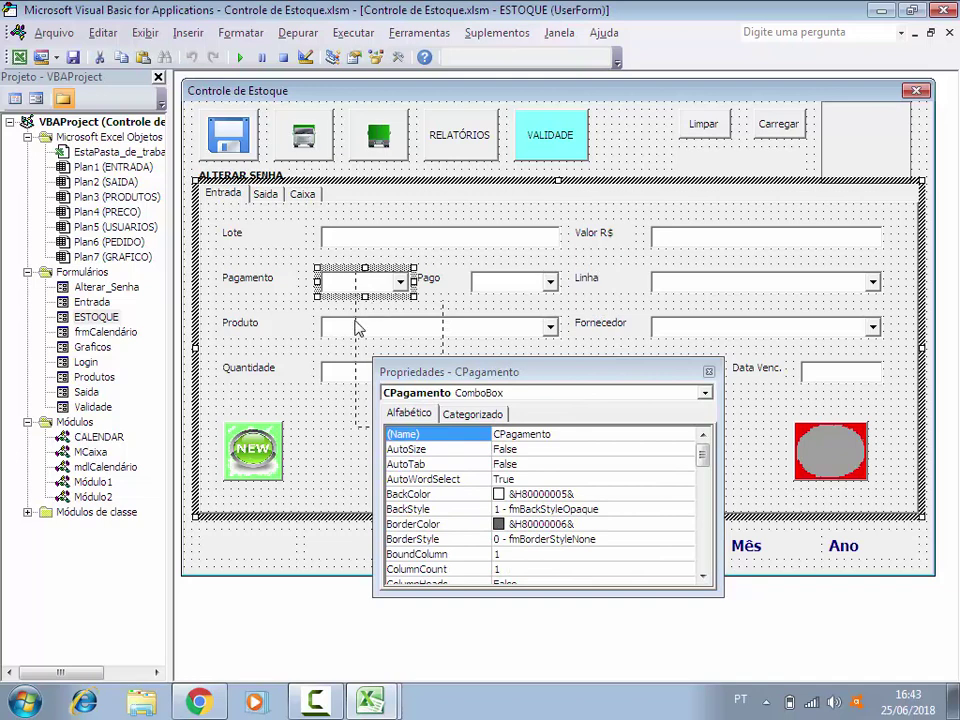
# Open CPagamento_Change and type its opening line If CPagamento.Text = "ÁVISTA" Then
pyautogui.doubleClick(358, 284)
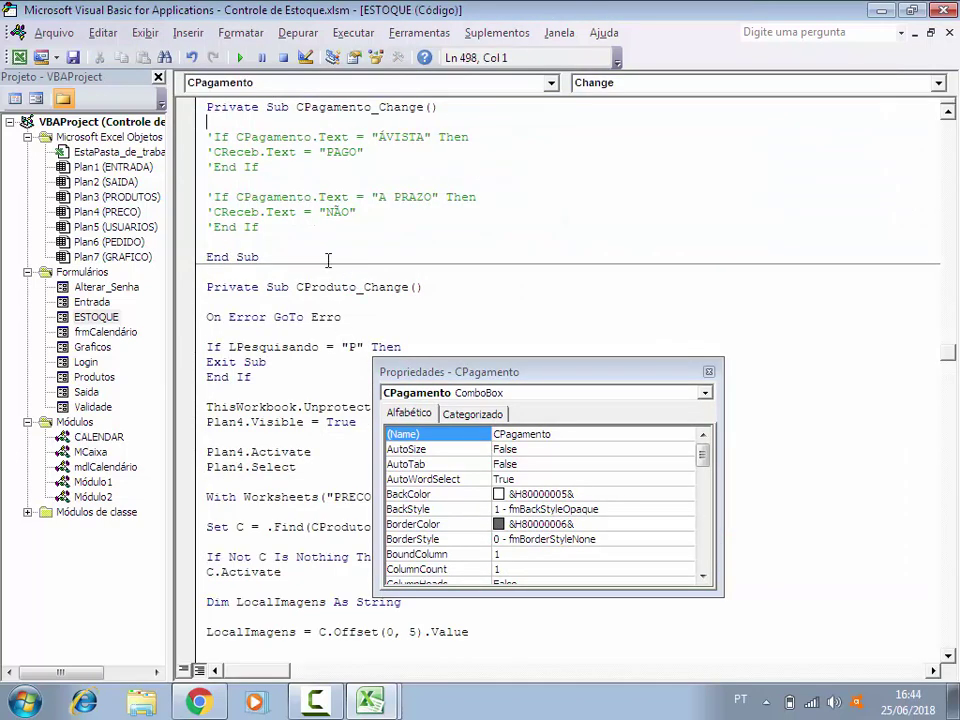
pyautogui.press('Return')
pyautogui.press('Return')
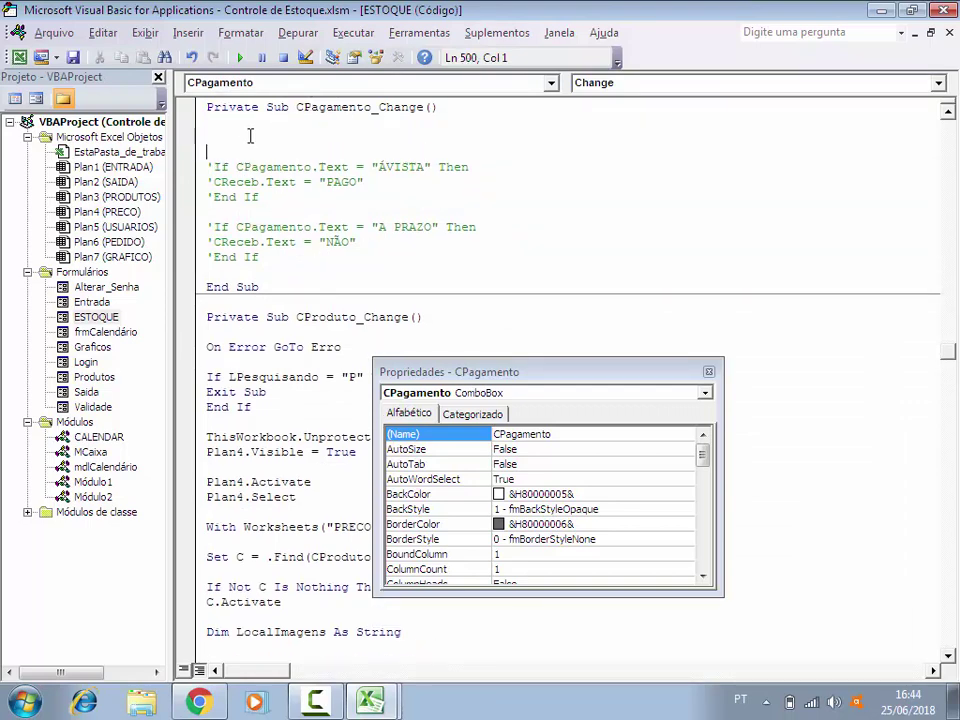
pyautogui.click(250, 135)
pyautogui.write('If CP')
pyautogui.write('AGAMENTO.')
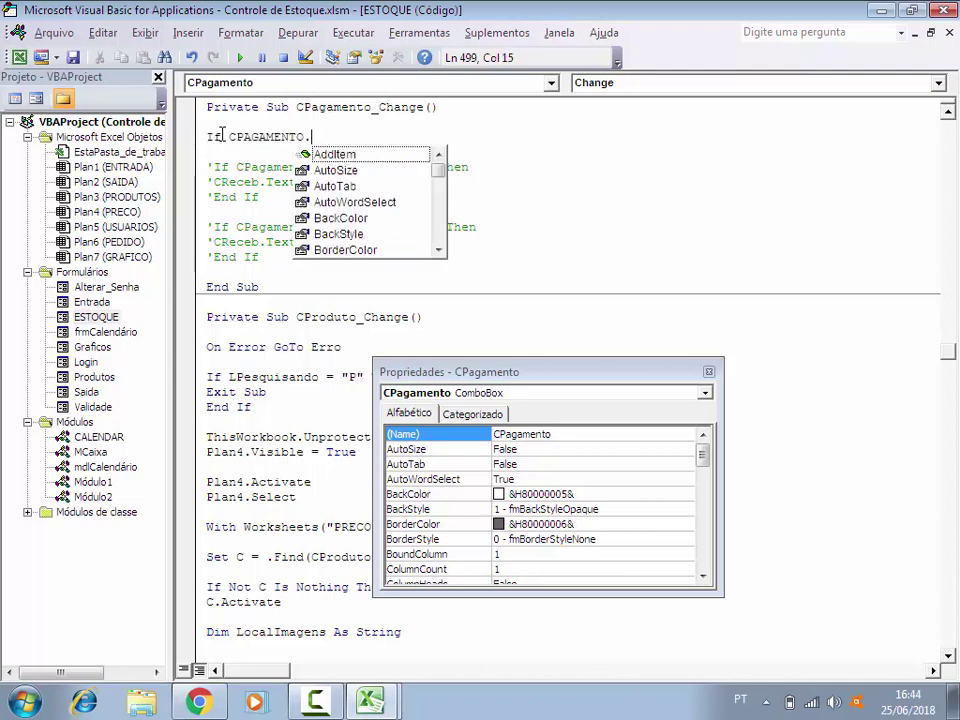
pyautogui.write('TE ')
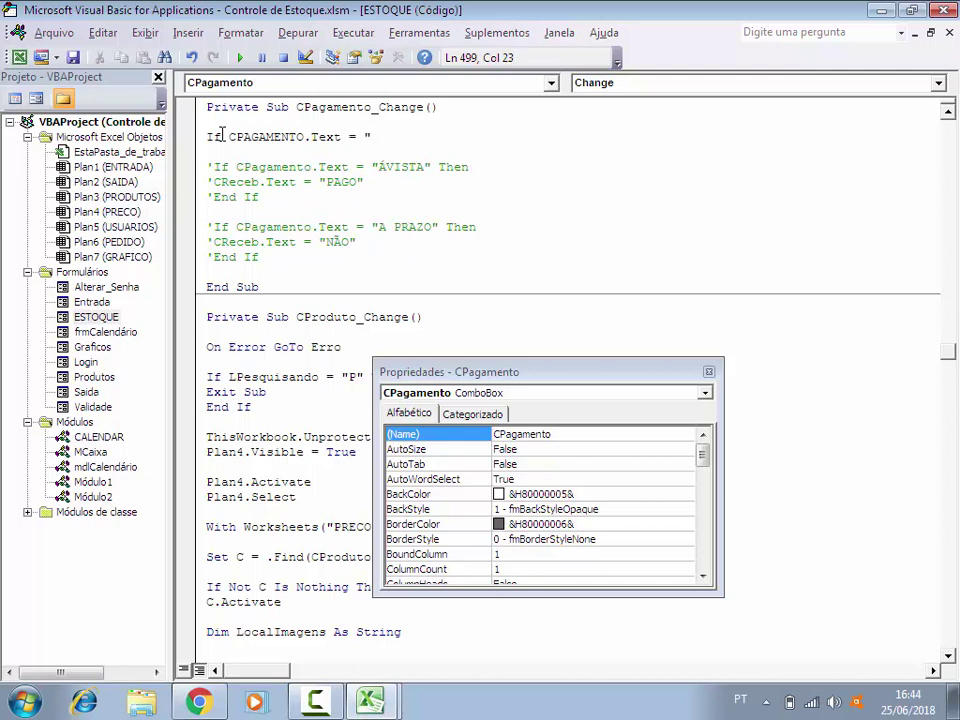
pyautogui.write('ÁVISTA')
pyautogui.write('TH')
pyautogui.write('EN')
pyautogui.press('Return')
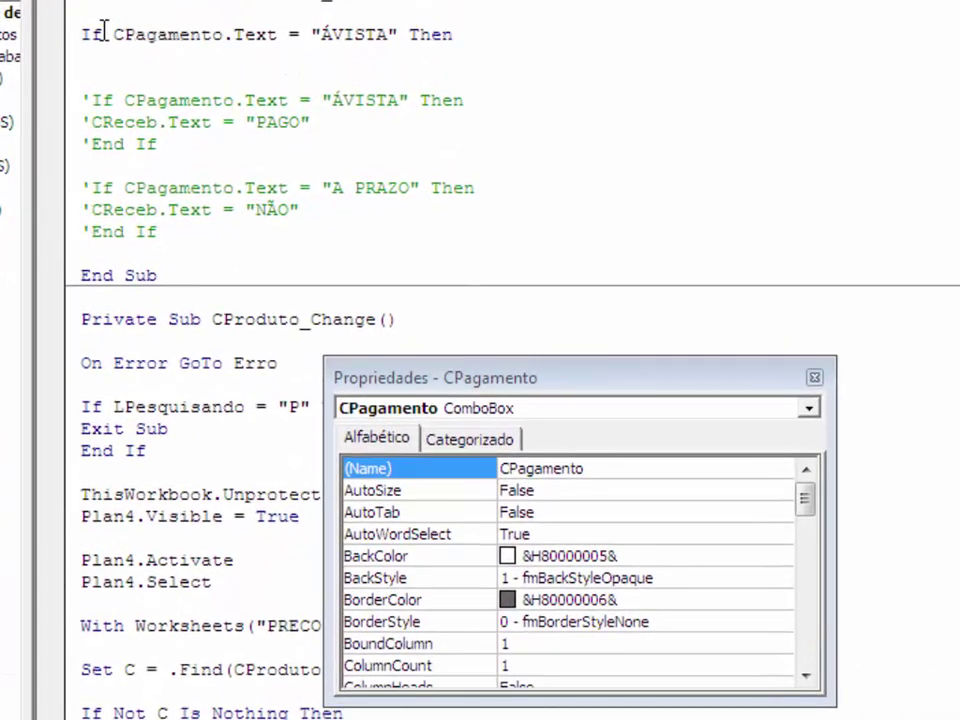
# Add CPago.AddItem = "PAGO" under the If line and close the block with End If
pyautogui.write('CPA')
pyautogui.hotkey('ctrl', 'space')
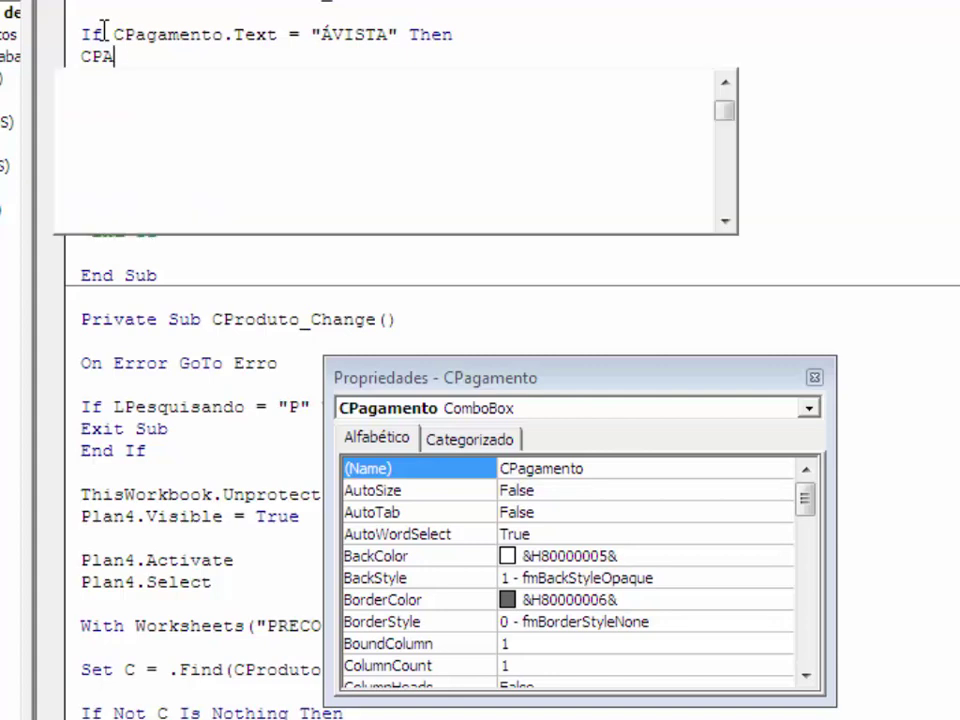
pyautogui.doubleClick(118, 127)
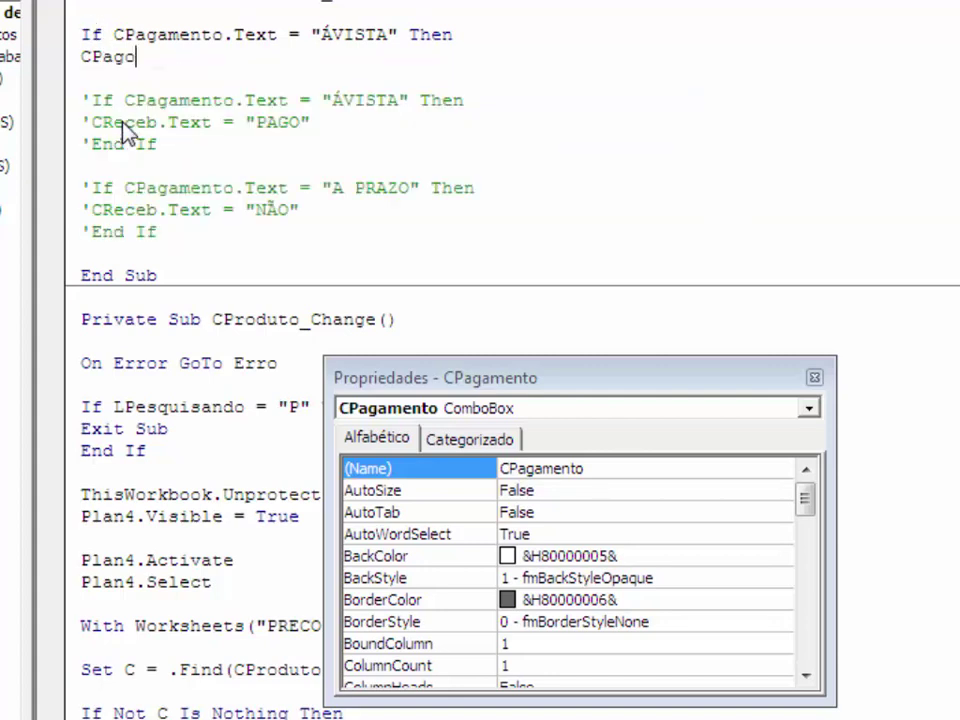
pyautogui.write('.AD')
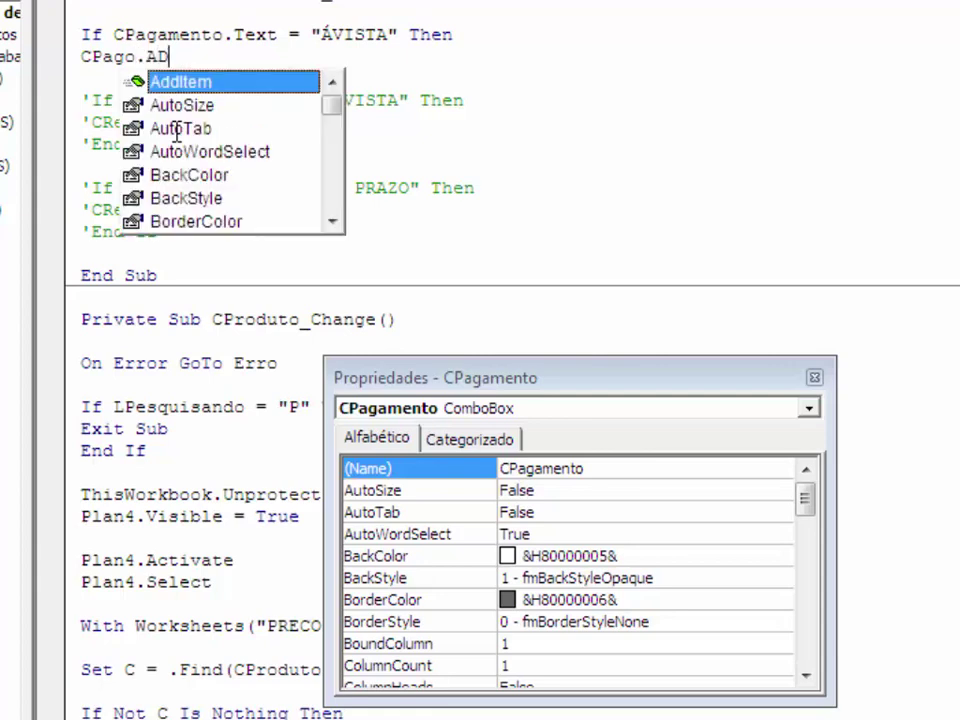
pyautogui.press('space')
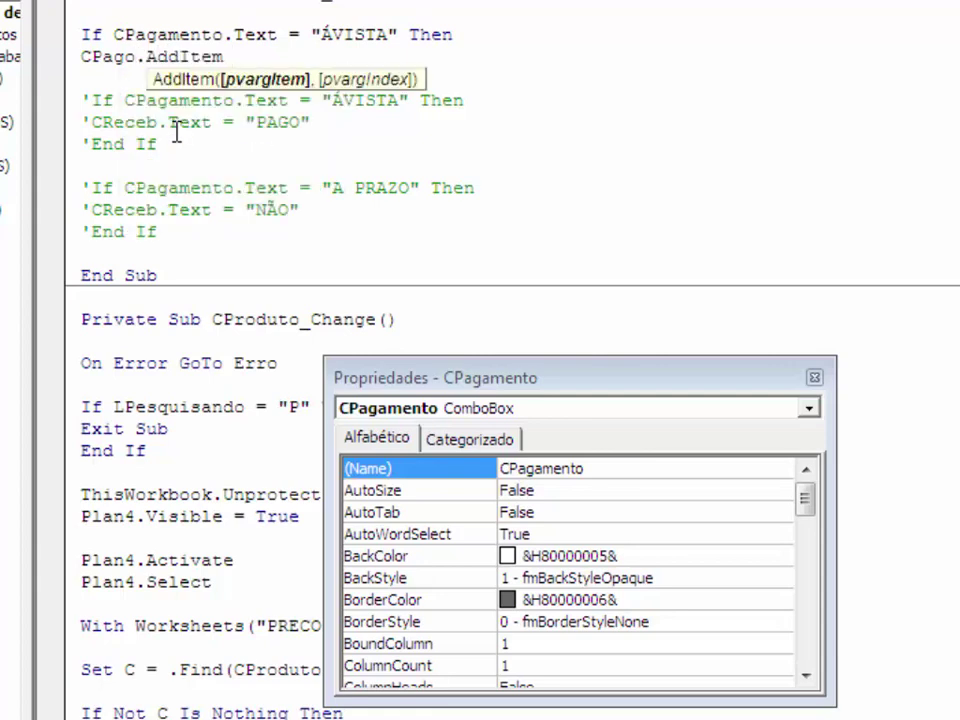
pyautogui.write('= ')
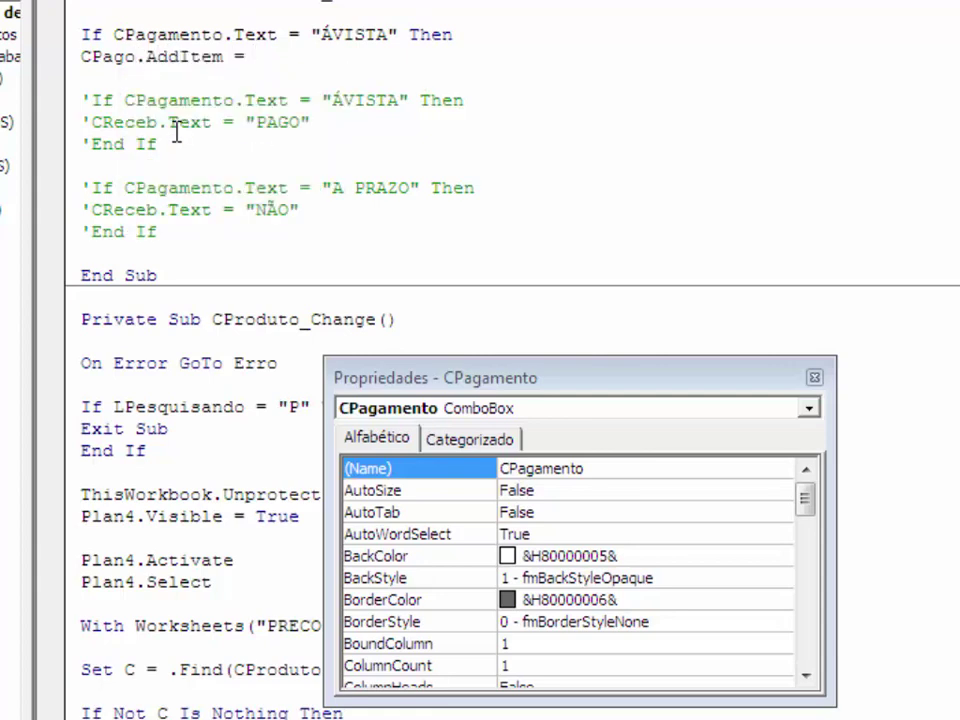
pyautogui.write('"')
pyautogui.write('PAGO')
pyautogui.write('"')
pyautogui.press('Return')
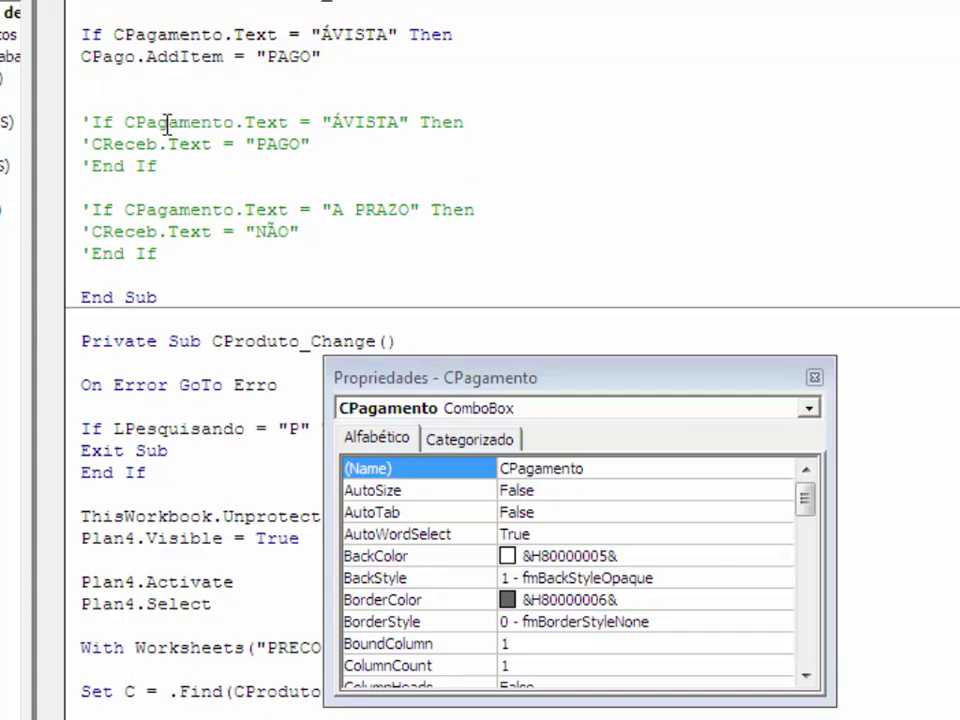
pyautogui.write('END IF')
pyautogui.press('Return')
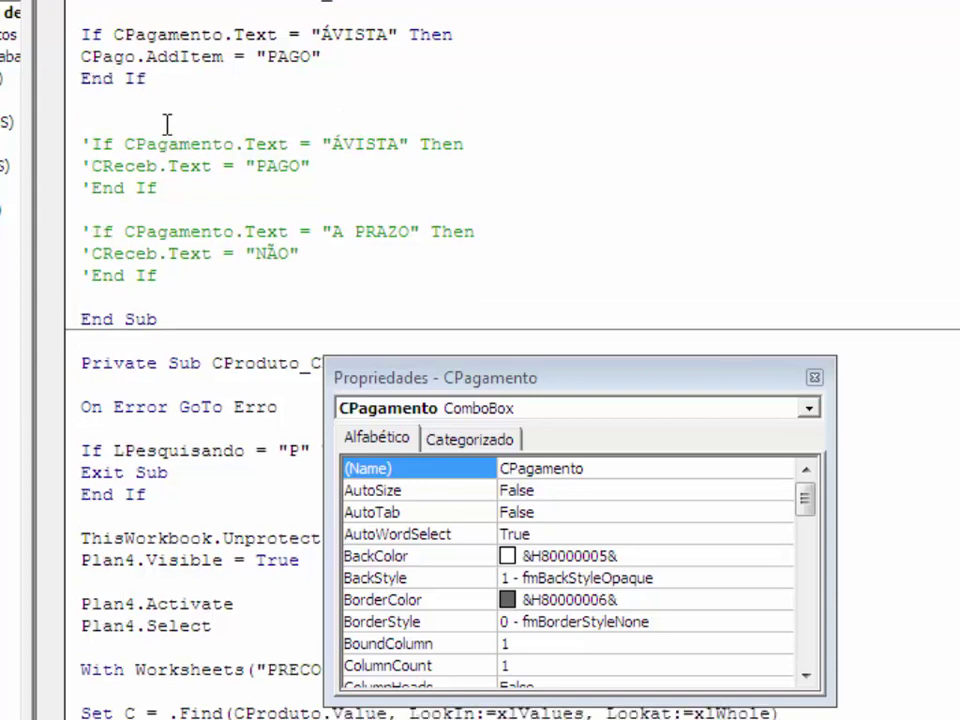
pyautogui.press('Return')
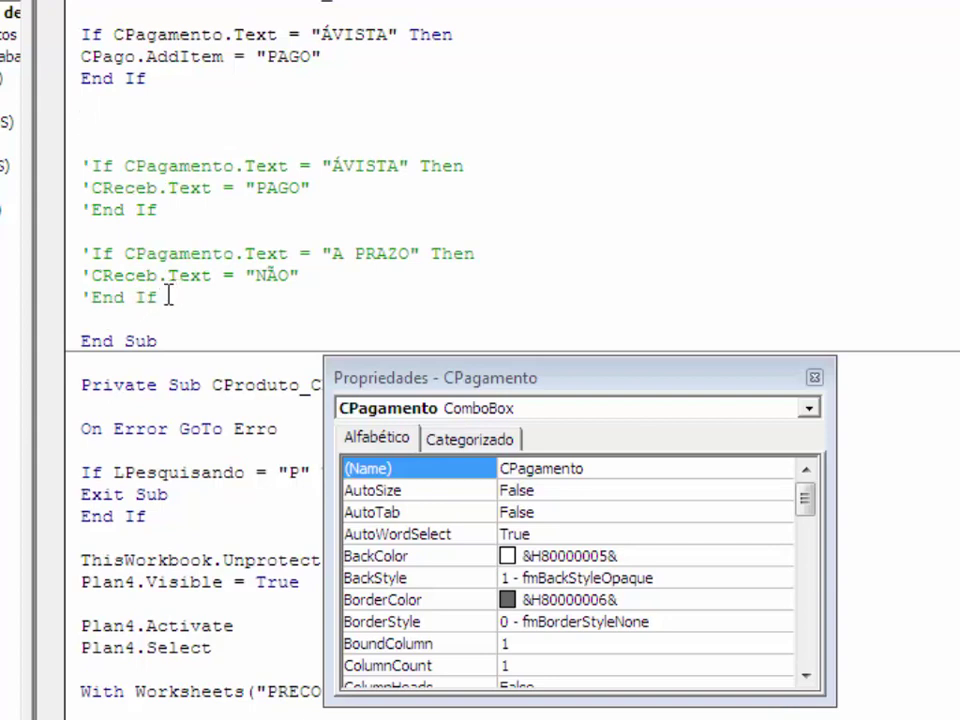
# Duplicate the ÁVISTA If block and change the copy's condition to A PRAZO
pyautogui.moveTo(160, 297)
pyautogui.mouseDown()
pyautogui.moveTo(79, 272)
pyautogui.moveTo(80, 252)
pyautogui.mouseUp()
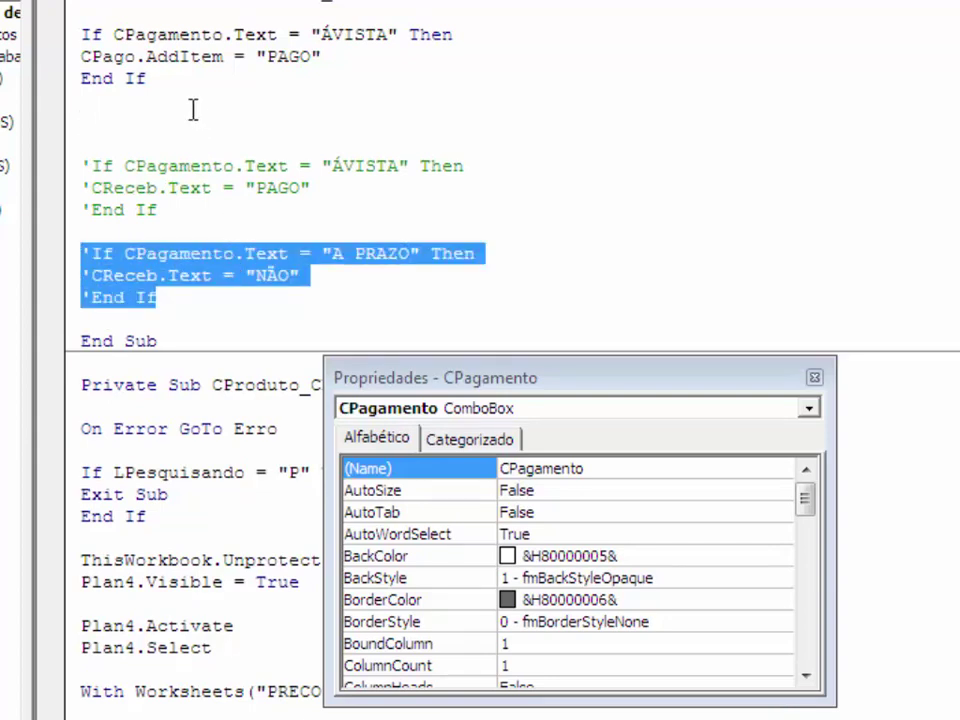
pyautogui.moveTo(158, 80); pyautogui.dragTo(44, 35)
pyautogui.hotkey('ctrl', 'c')
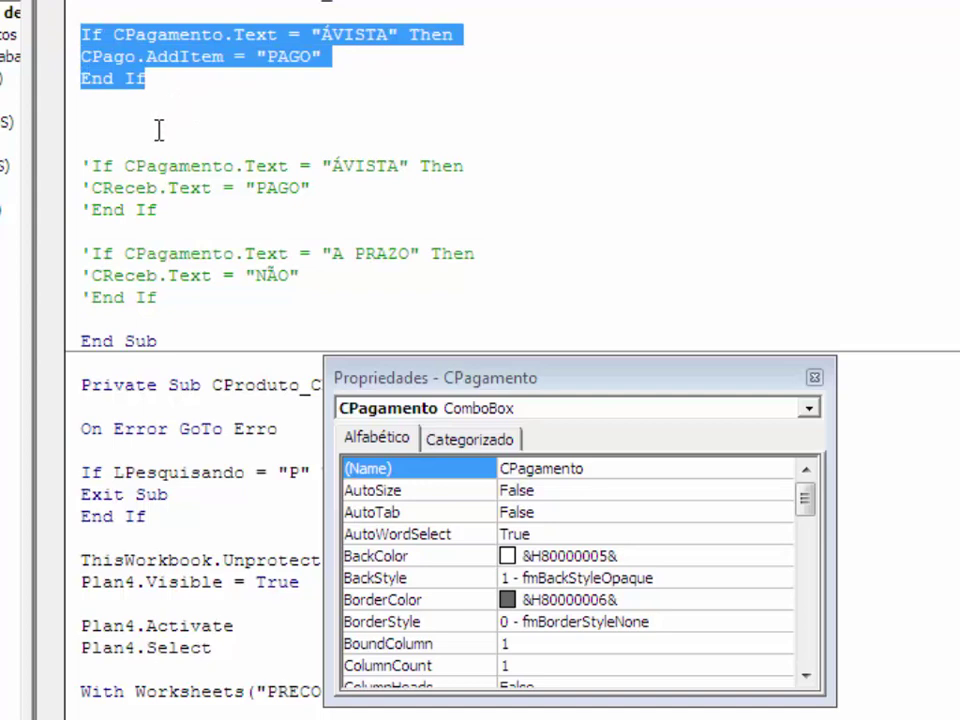
pyautogui.click(112, 120)
pyautogui.hotkey('ctrl', 'v')
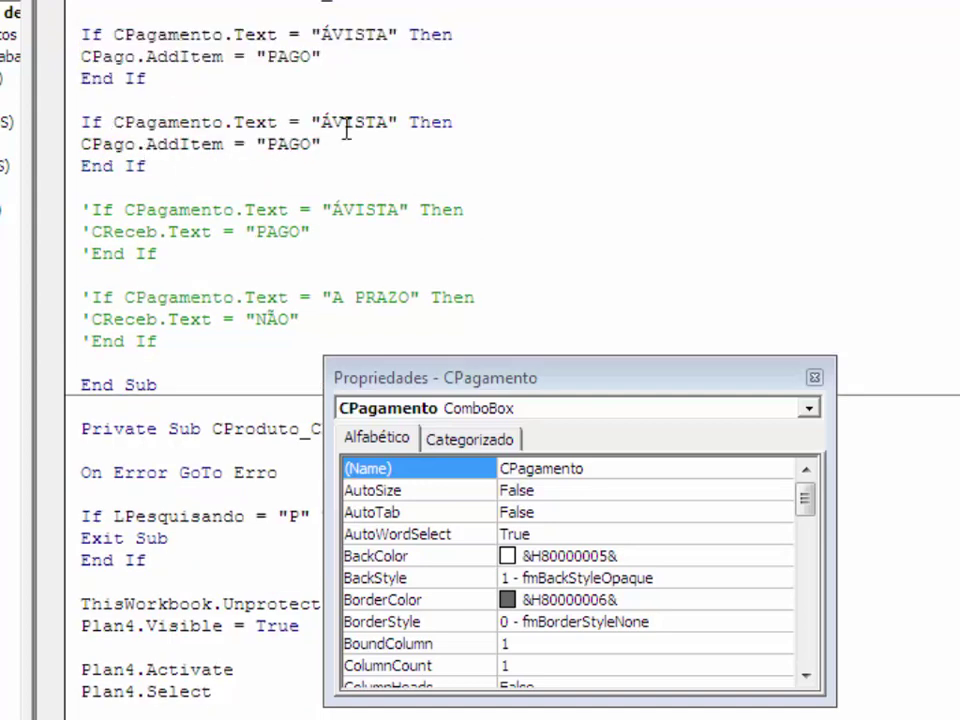
pyautogui.press('BackSpace')
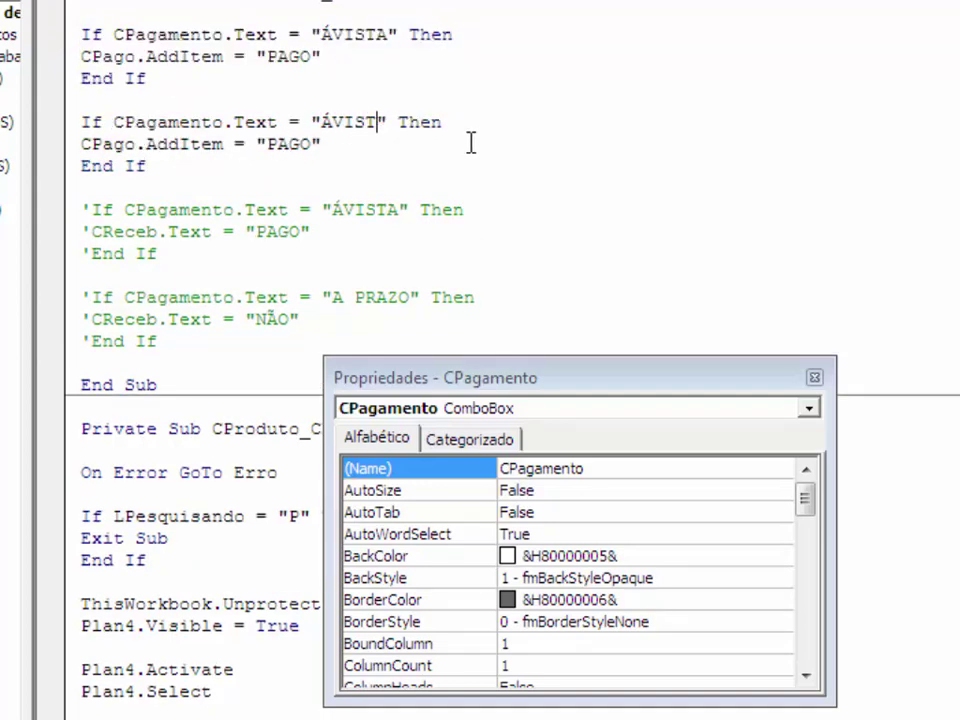
pyautogui.press('BackSpace')
pyautogui.press('BackSpace')
pyautogui.press('BackSpace')
pyautogui.press('BackSpace')
pyautogui.press('BackSpace')
pyautogui.write('A ')
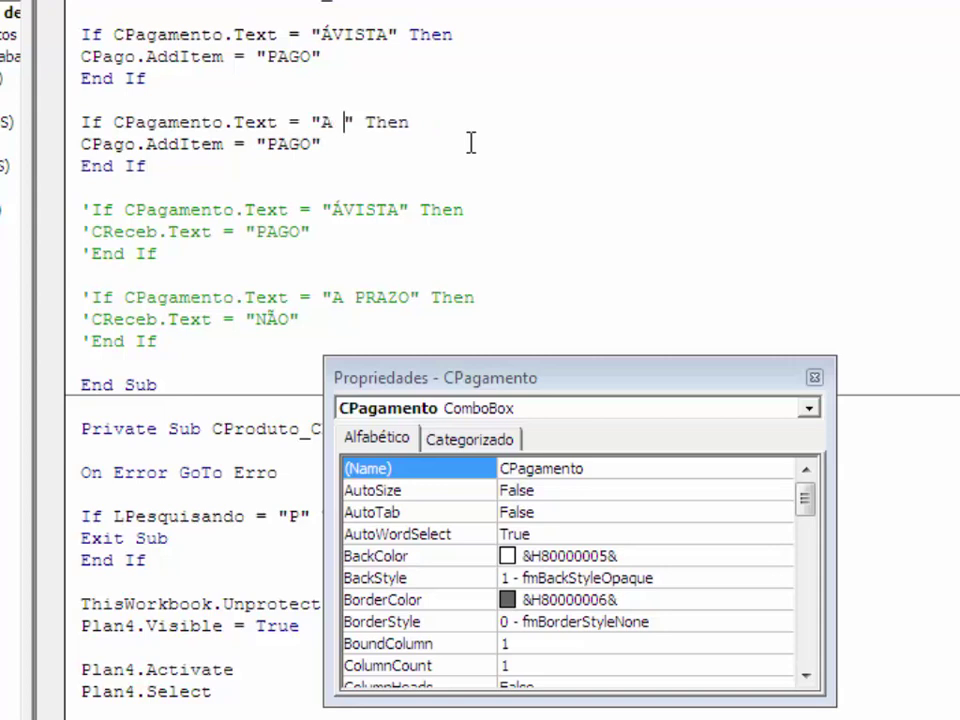
pyautogui.write('PRAZO')
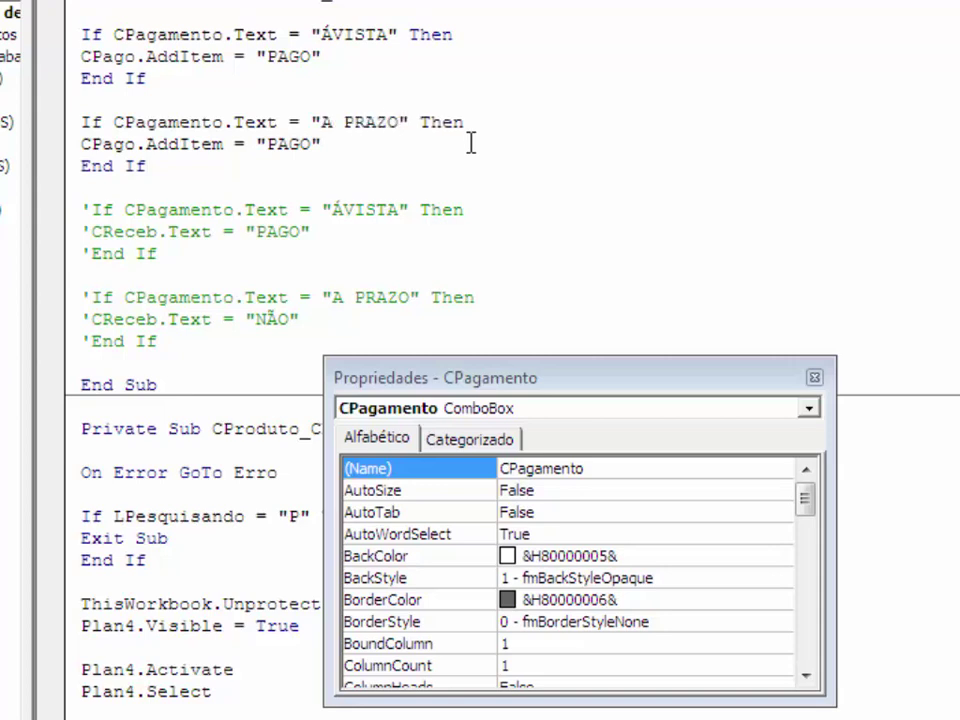
# Make the A PRAZO block add NÃO to CPago instead of PAGO
pyautogui.click(300, 187)
pyautogui.click(311, 144)
pyautogui.press('BackSpace')
pyautogui.press('BackSpace')
pyautogui.press('BackSpace')
pyautogui.press('BackSpace')
pyautogui.write('NÃ')
pyautogui.write('O')
# Delete the old commented CReceb blocks and show the ESTOQUE form design
pyautogui.moveTo(157, 341); pyautogui.dragTo(40, 211)
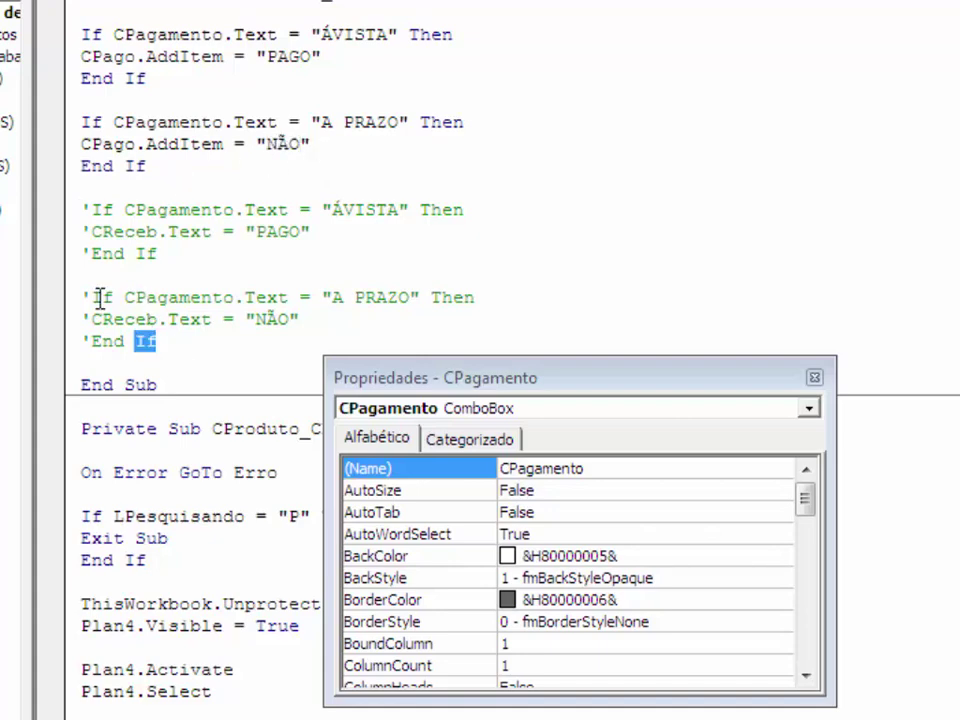
pyautogui.press('Delete')
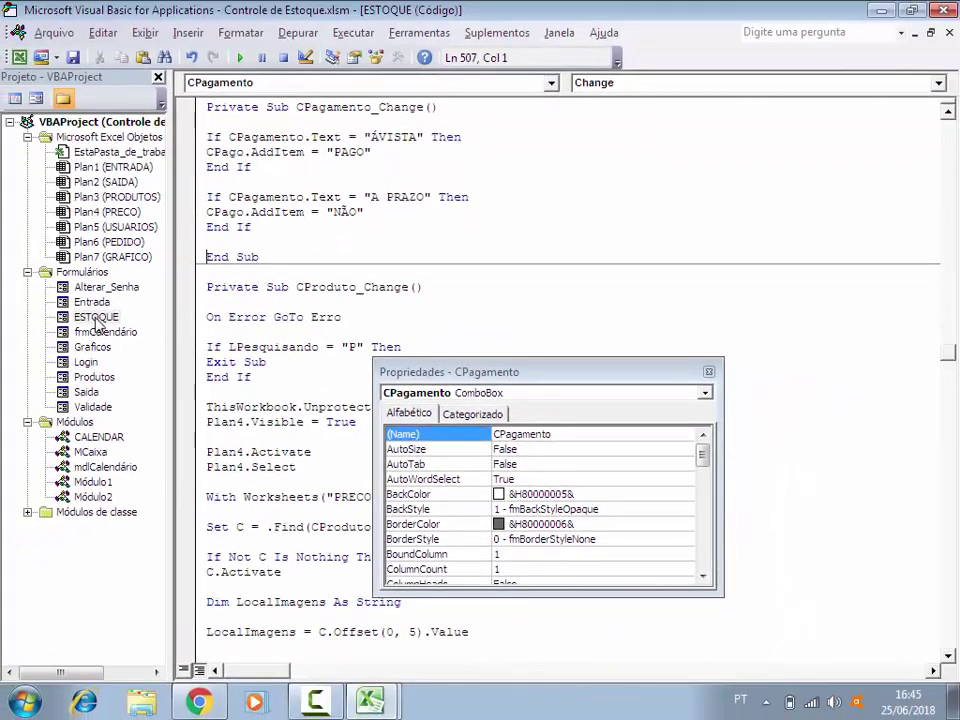
pyautogui.doubleClick(97, 318)
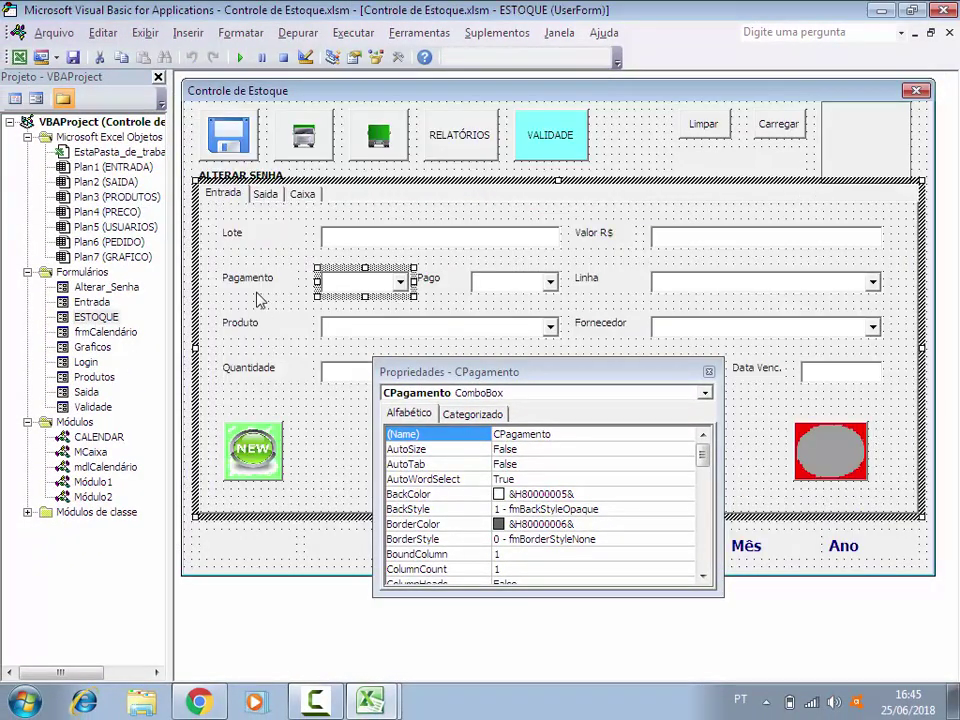
# Run the form, clear the compile error by removing the stray '=' after AddItem, and resume
pyautogui.click(240, 58)
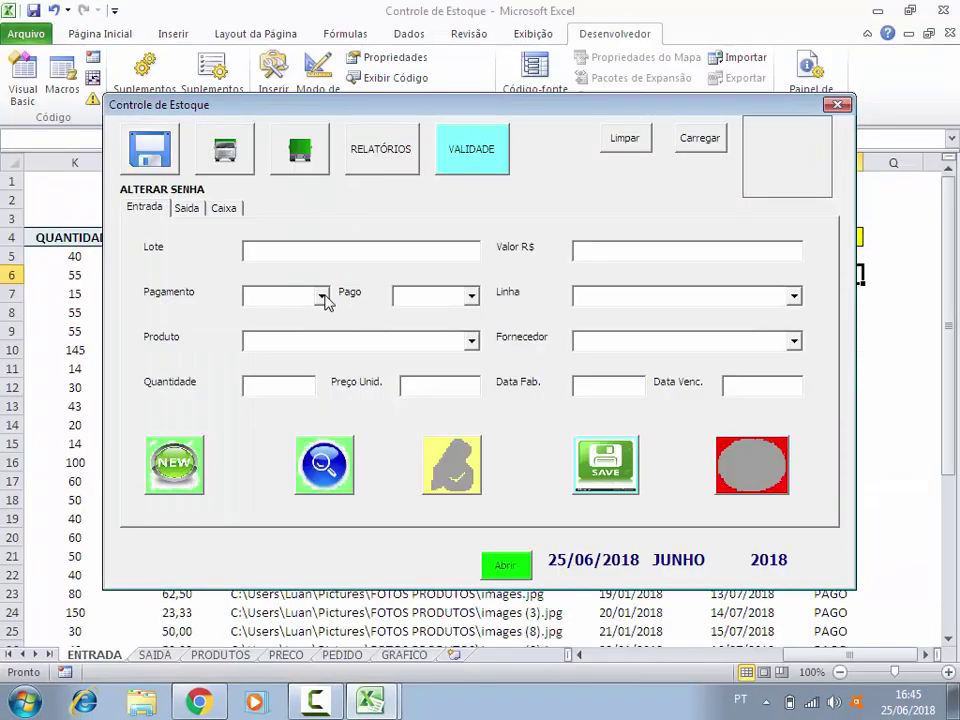
pyautogui.click(322, 296)
pyautogui.click(295, 316)
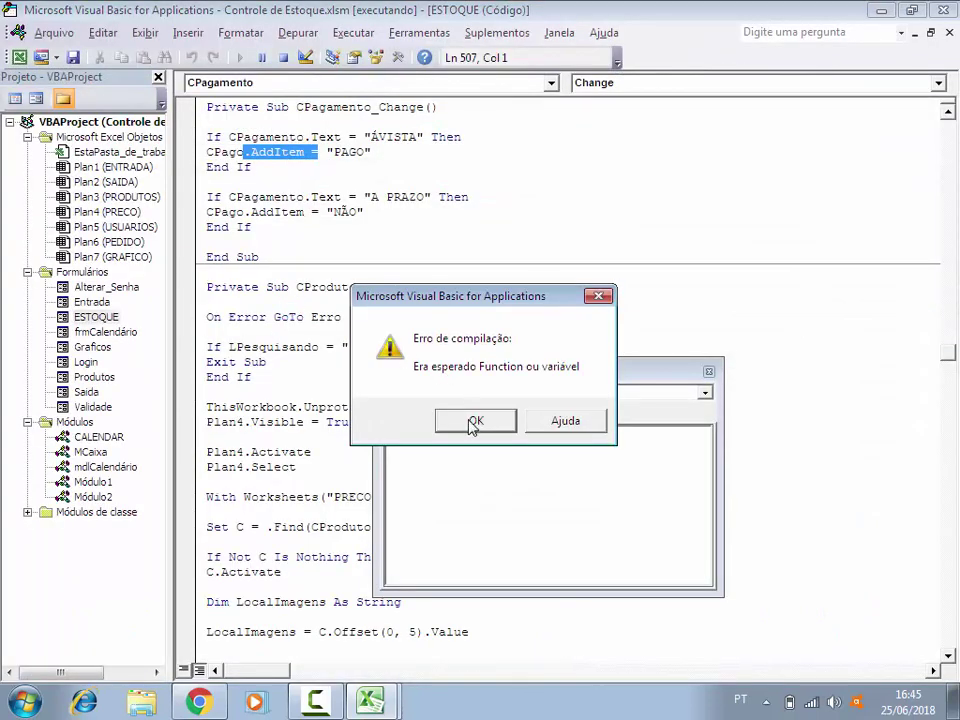
pyautogui.click(469, 360)
pyautogui.click(320, 152)
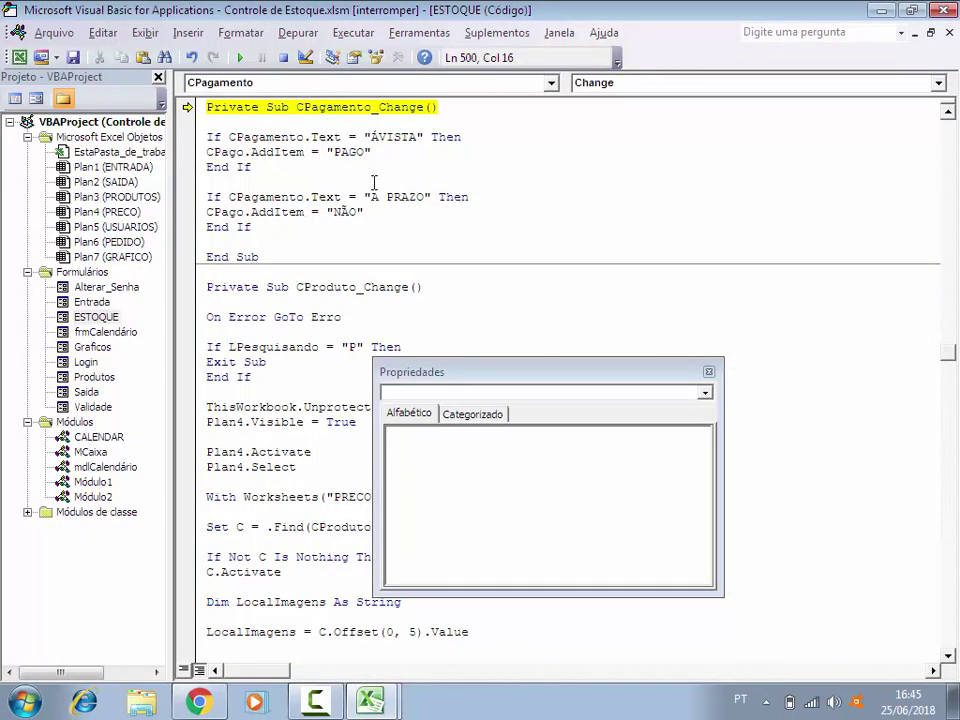
pyautogui.press('BackSpace')
pyautogui.press('Down')
pyautogui.press('Down')
pyautogui.press('Down')
pyautogui.press('Delete')
pyautogui.press('Up')
pyautogui.press('Up')
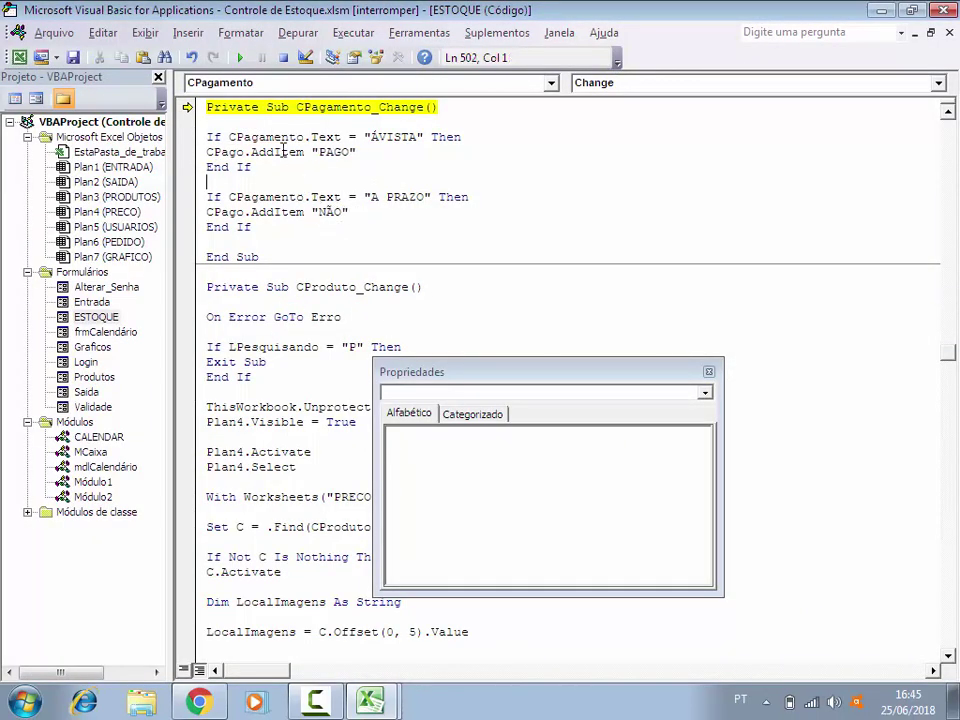
pyautogui.press('F5')
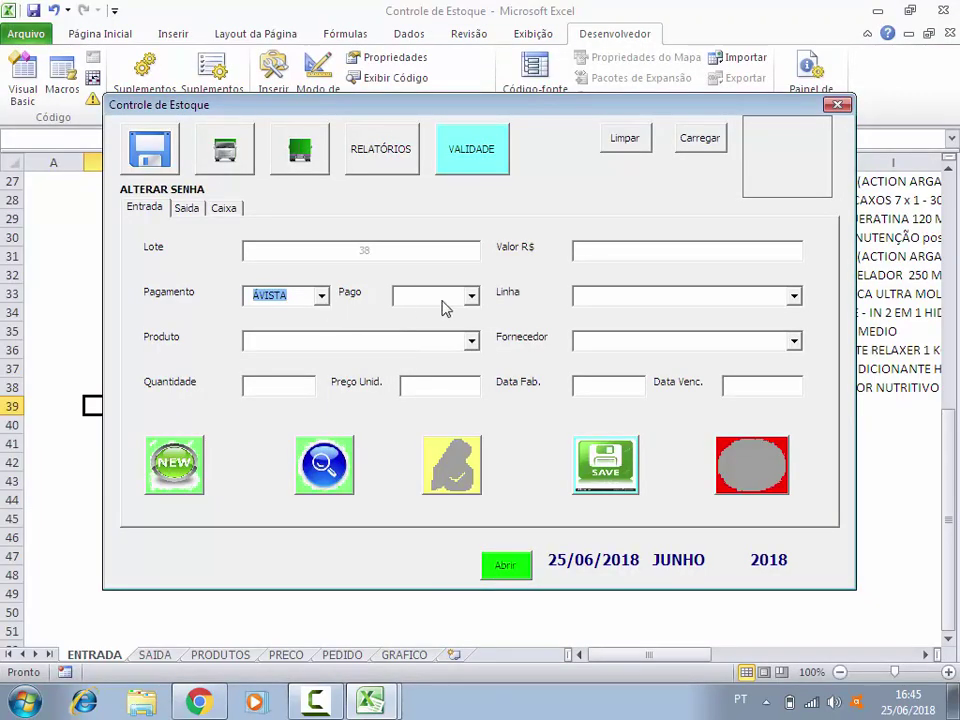
# Confirm Pago offers PAGO for ÁVISTA and NÃO after switching Pagamento to A PRAZO
pyautogui.click(471, 296)
pyautogui.click(424, 318)
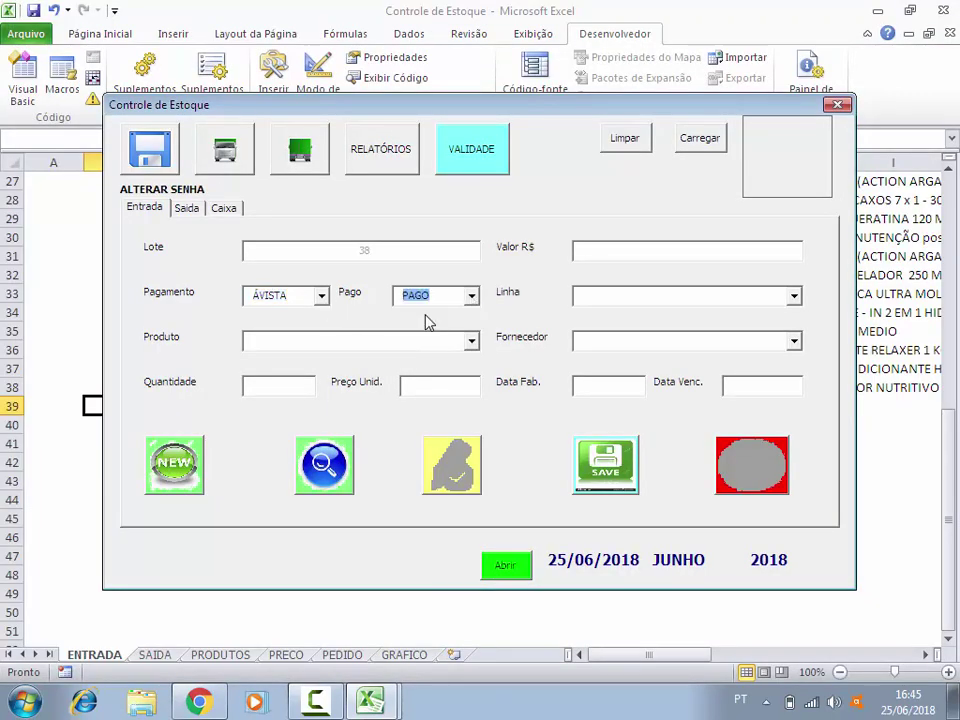
pyautogui.click(321, 296)
pyautogui.click(290, 326)
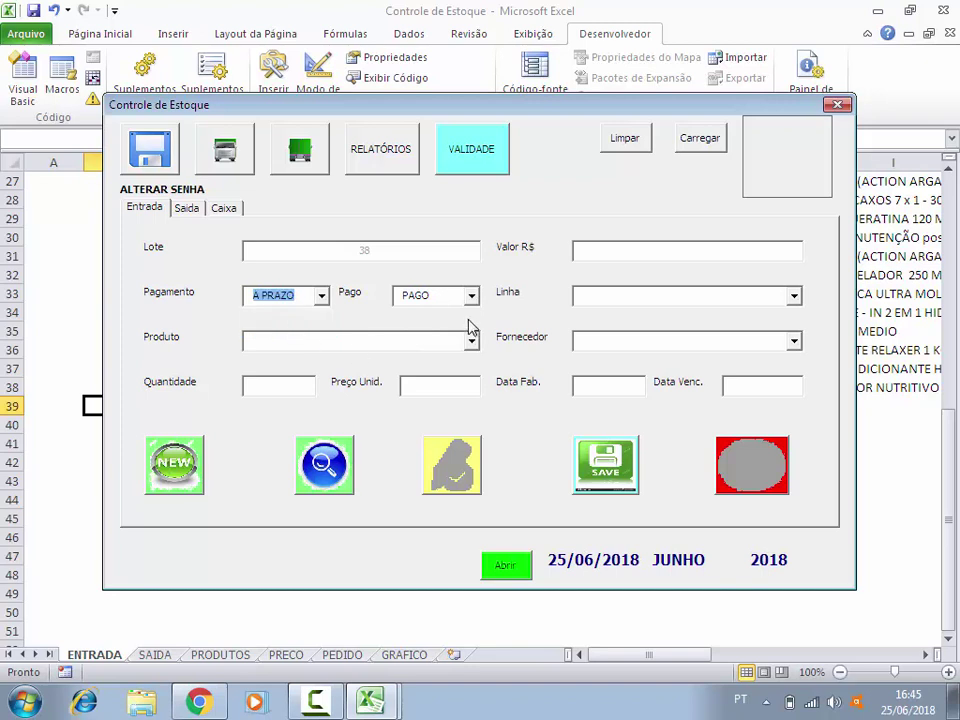
pyautogui.click(471, 296)
pyautogui.click(418, 327)
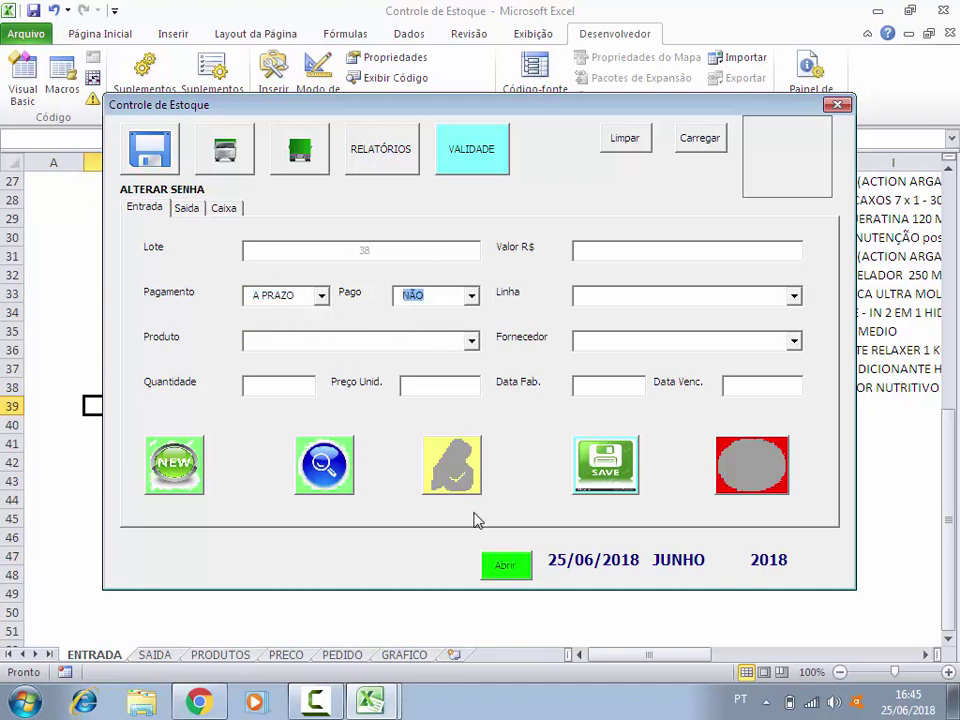
# Request edit access and submit the password to return to design view
pyautogui.click(497, 564)
pyautogui.write('a')
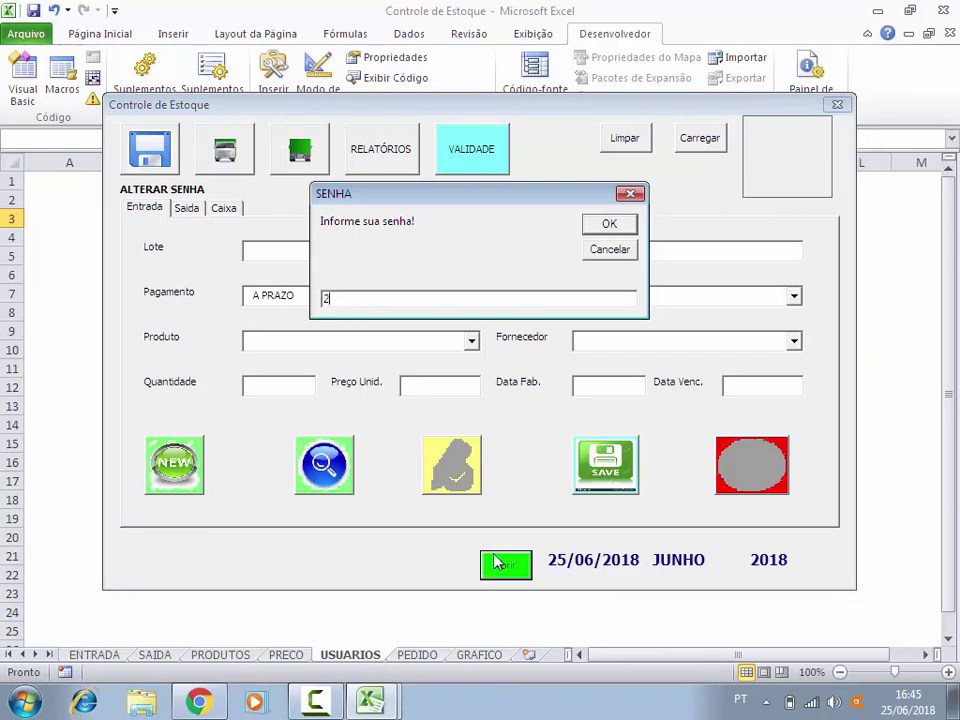
pyautogui.press('Return')
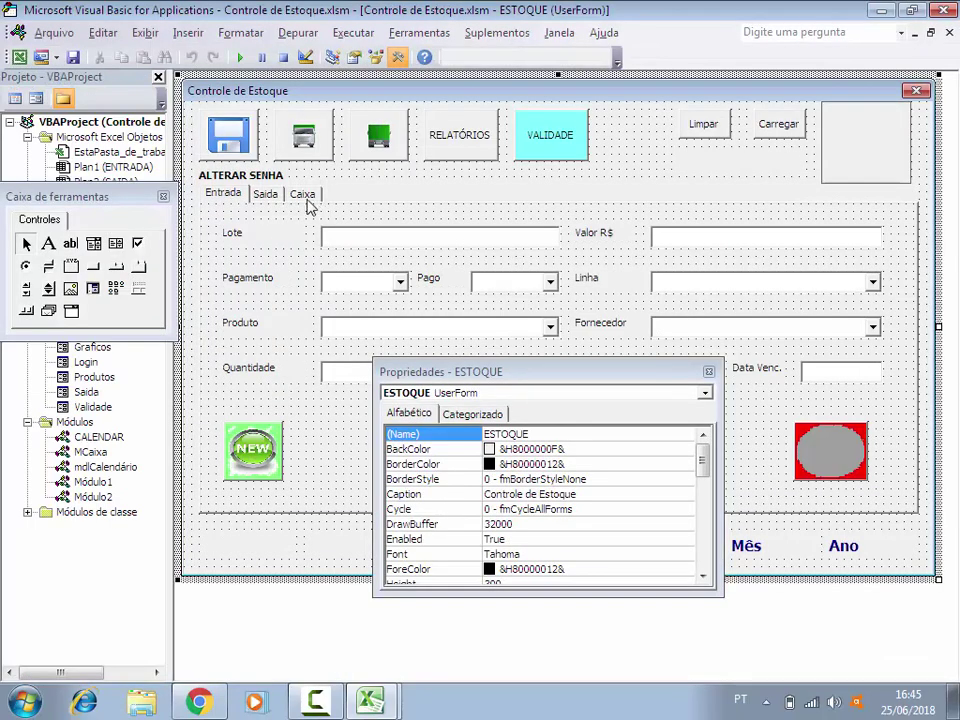
# Remove the line adding PAGO from the ÁVISTA branch of CPagamento_Change
pyautogui.click(383, 280)
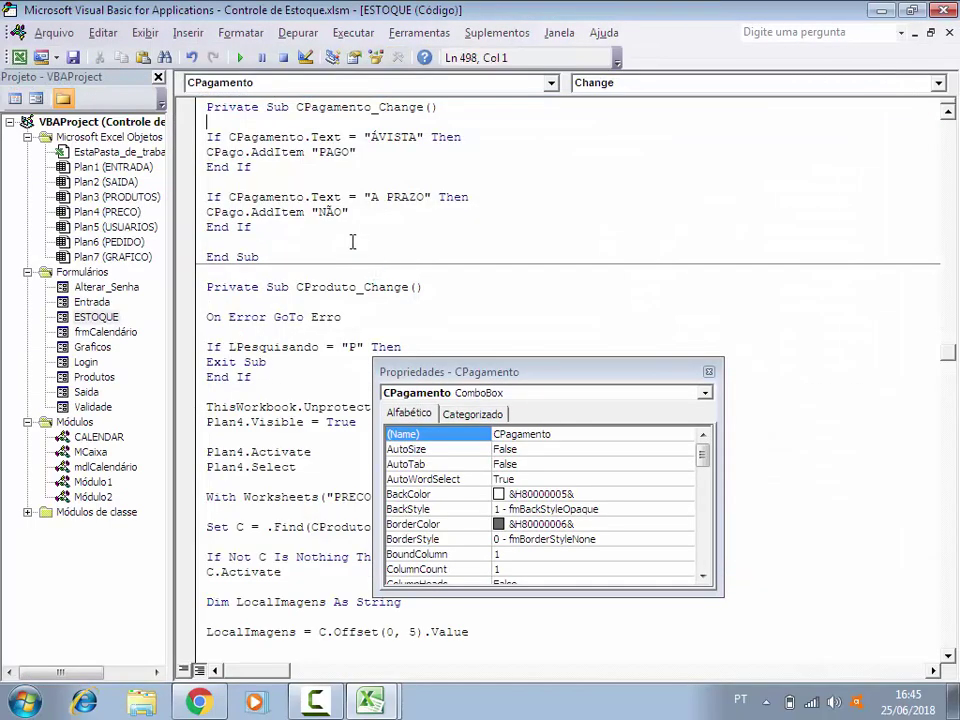
pyautogui.moveTo(370, 151); pyautogui.dragTo(197, 151)
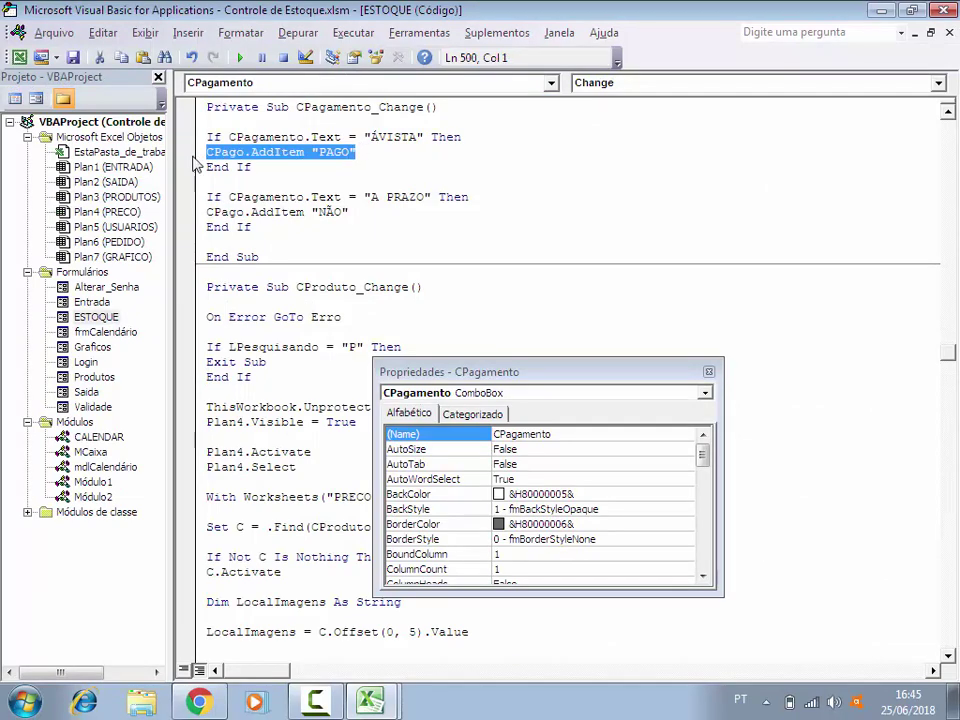
pyautogui.press('Delete')
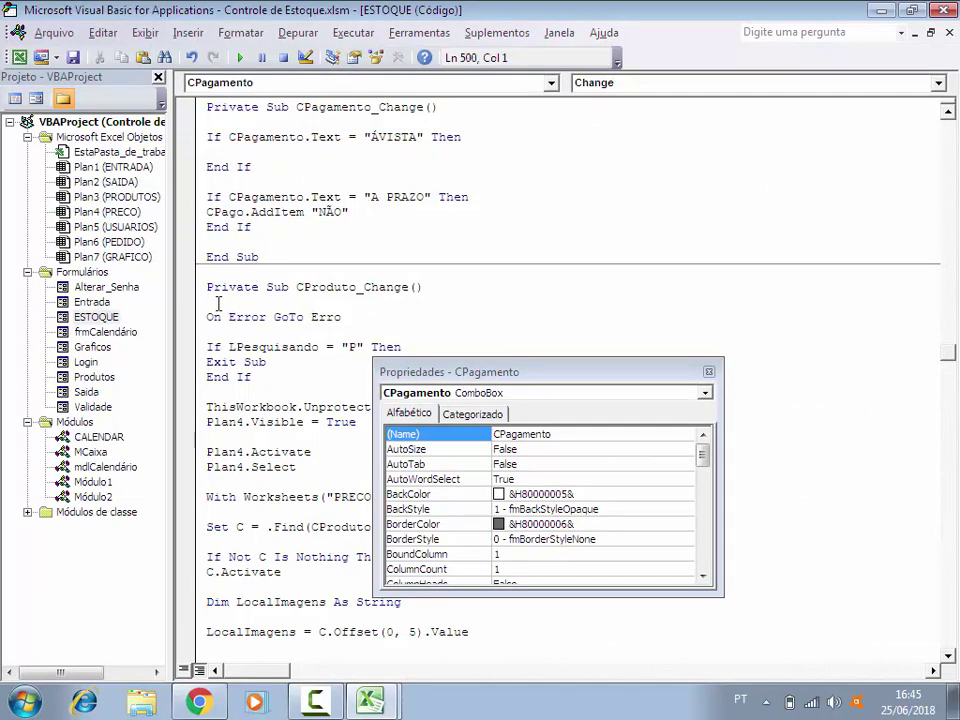
# Add CPago.AddItem "PAGO" before Exit Sub in the ESTOQUE form's UserForm_Initialize
pyautogui.doubleClick(100, 318)
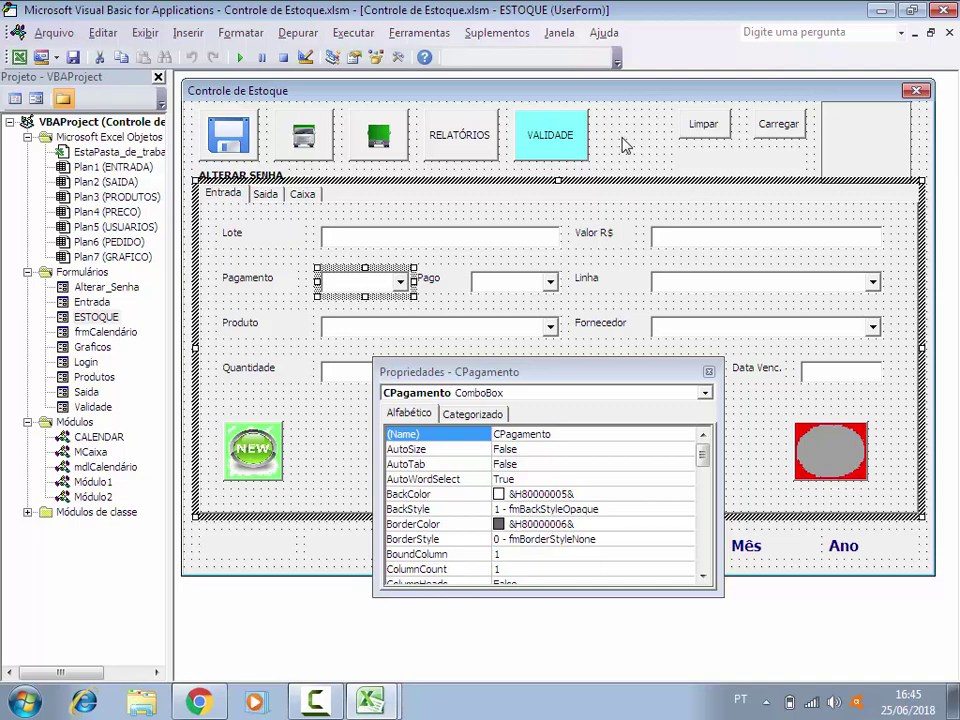
pyautogui.doubleClick(618, 137)
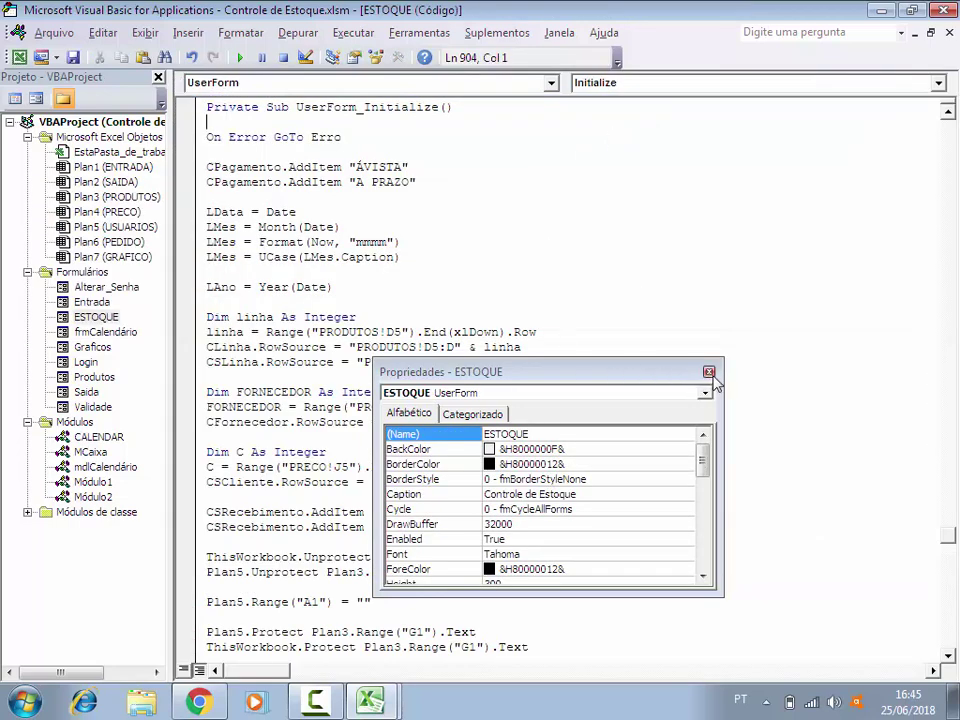
pyautogui.click(709, 372)
pyautogui.scroll(-6, 551, 347)
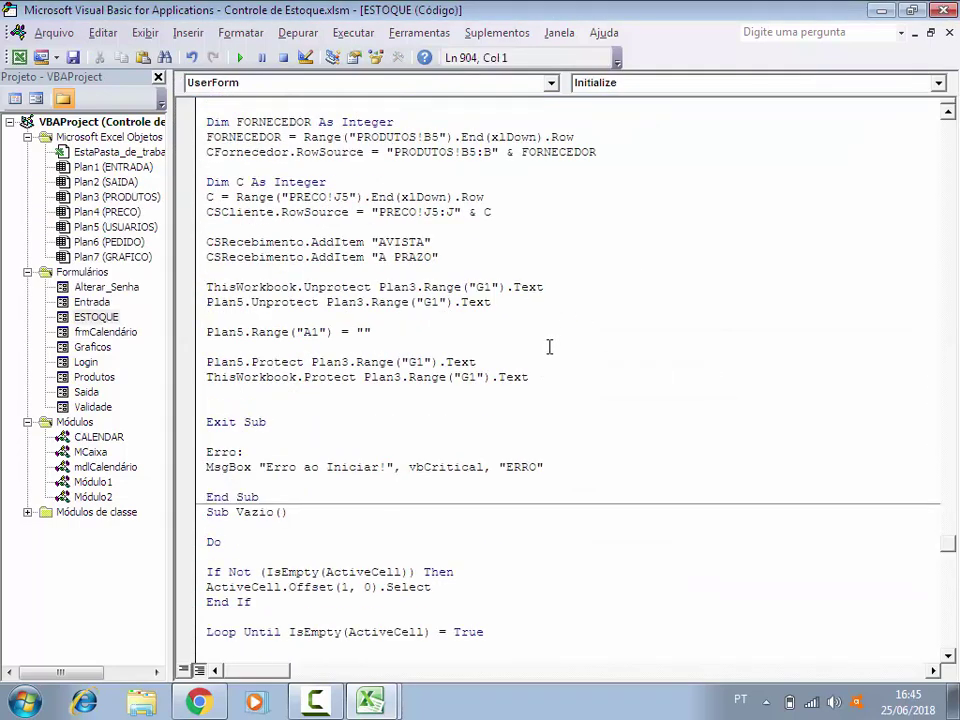
pyautogui.click(248, 396)
pyautogui.press('Return')
pyautogui.write('CPago.AddItem "PAGO"')
# Add a second line, CPago.AddItem "NÃO", then bring up the Pagamento change code
pyautogui.press('Return')
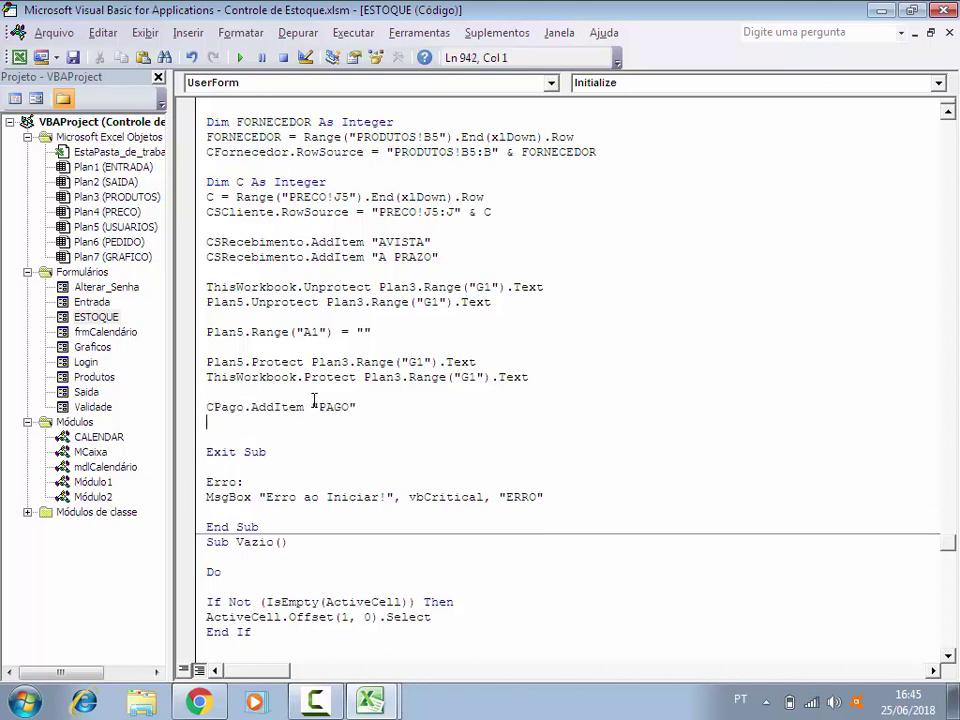
pyautogui.write('CPago.AddItem "PAGO"')
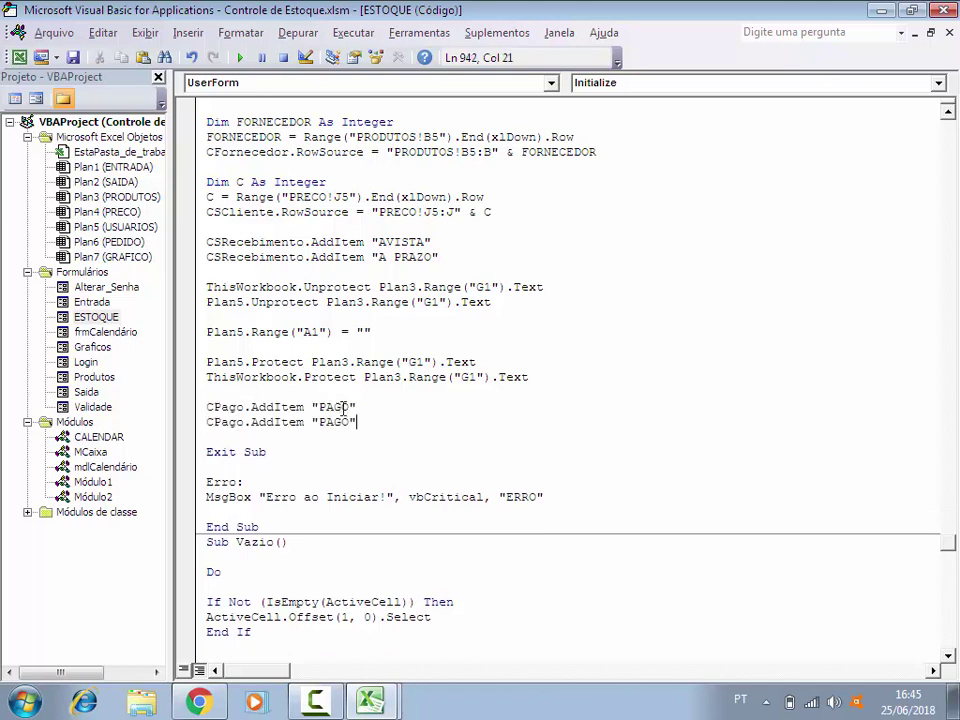
pyautogui.press('Left')
pyautogui.press('BackSpace')
pyautogui.press('BackSpace')
pyautogui.press('BackSpace')
pyautogui.press('BackSpace')
pyautogui.write('NÃO')
pyautogui.click(262, 390)
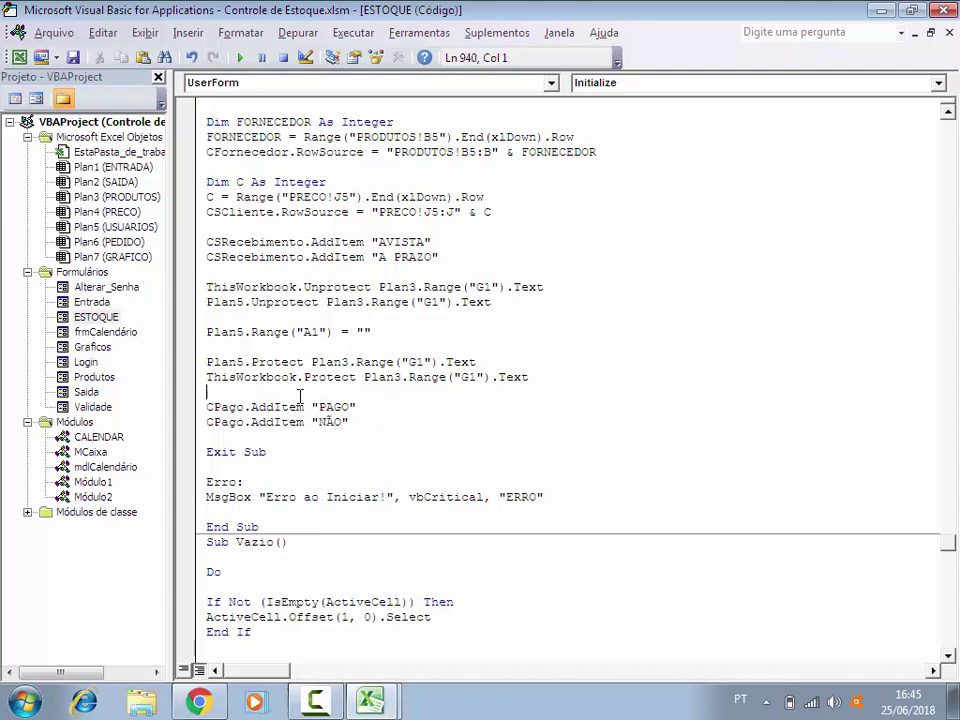
pyautogui.doubleClick(100, 317)
pyautogui.doubleClick(377, 287)
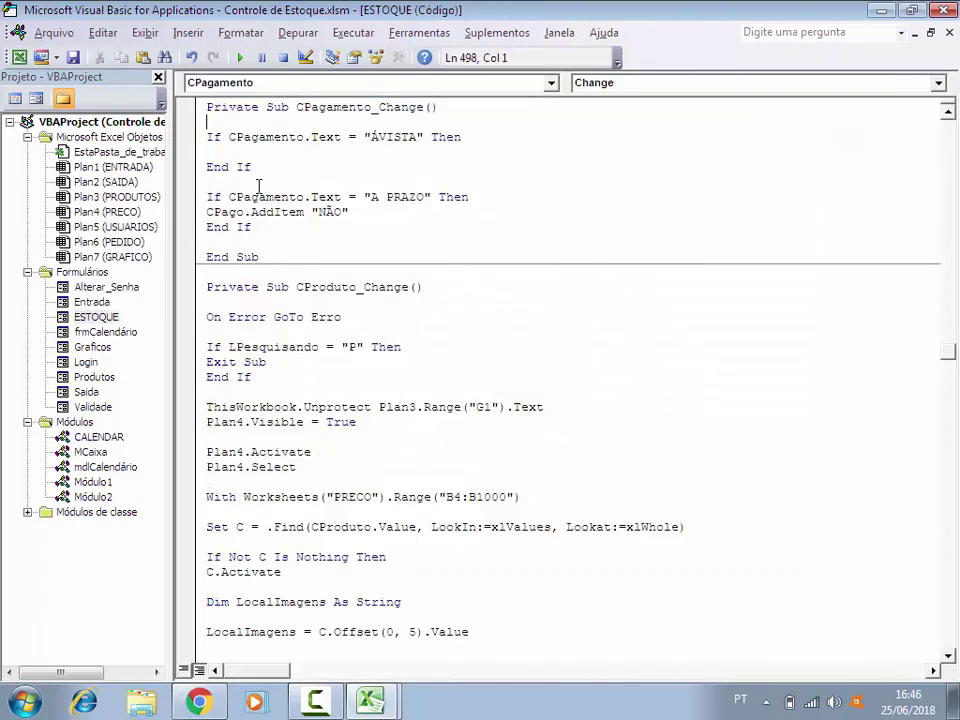
# Write CPago.Text = "PAGO" under ÁVISTA and replace the A PRAZO AddItem line with CPago.Text = "NÃO"
pyautogui.click(228, 152)
pyautogui.write('Pag')
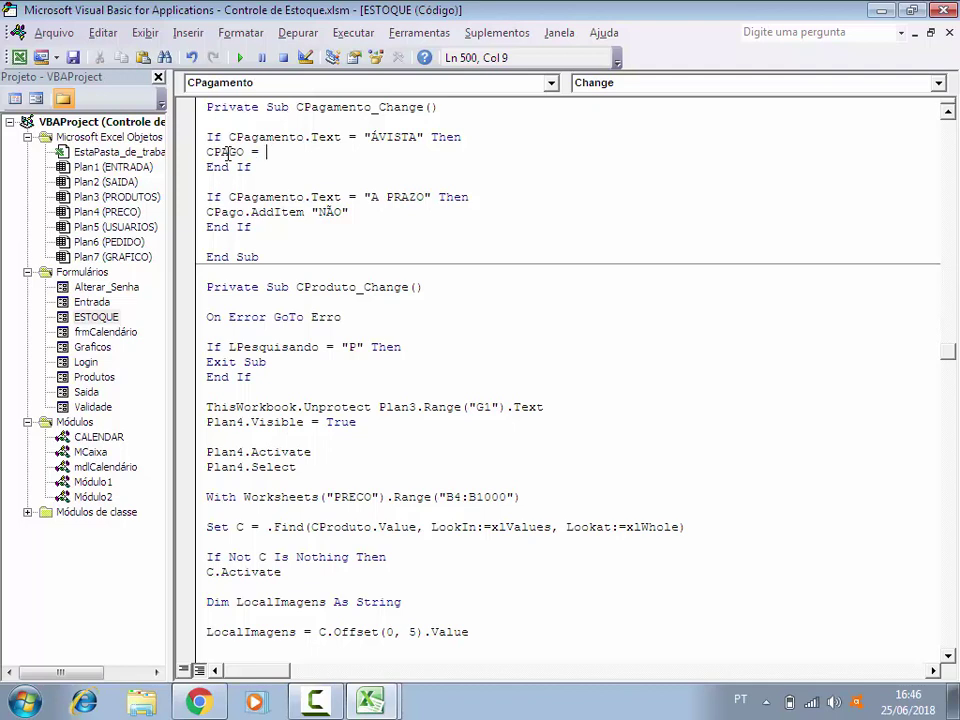
pyautogui.write('"')
pyautogui.write('O')
pyautogui.write('.Text')
pyautogui.press('Down')
pyautogui.press('Down')
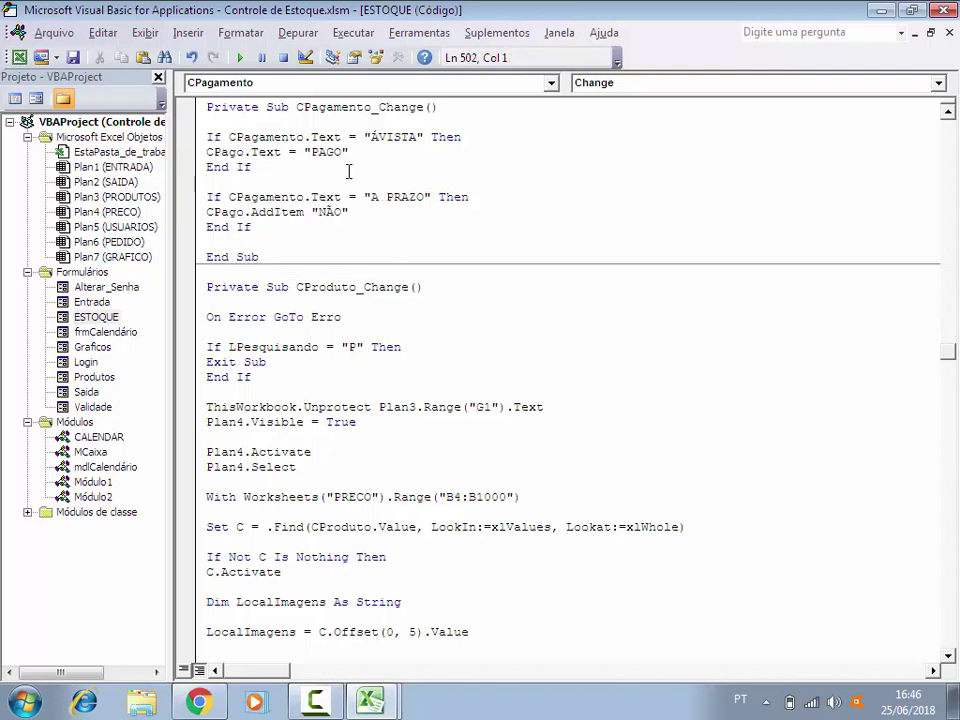
pyautogui.moveTo(360, 155); pyautogui.dragTo(206, 152)
pyautogui.hotkey('ctrl', 'c')
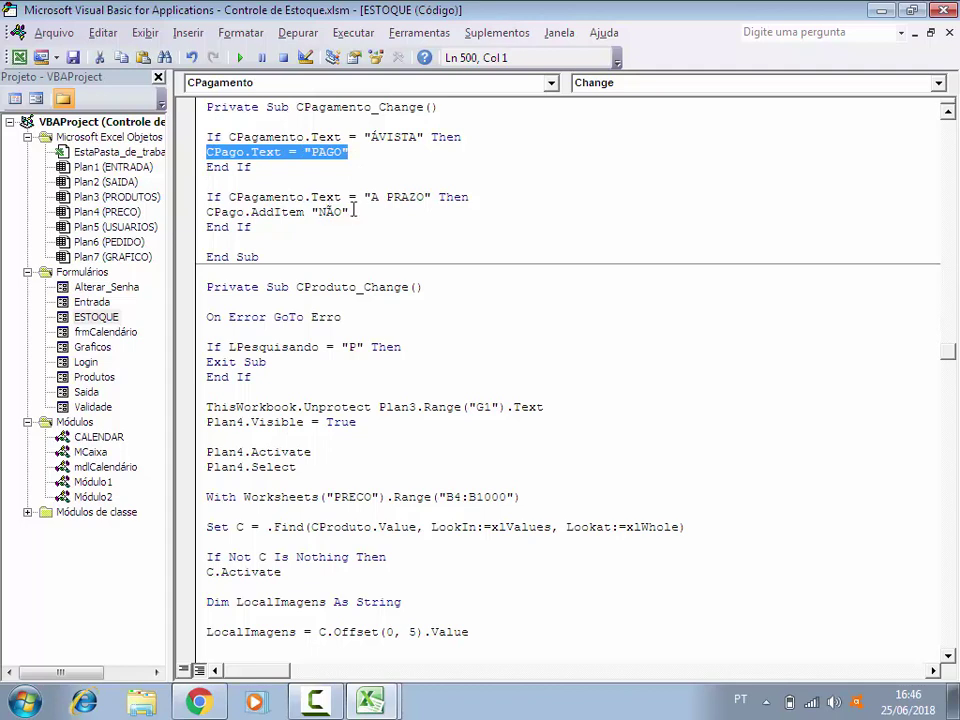
pyautogui.moveTo(360, 213); pyautogui.dragTo(206, 213)
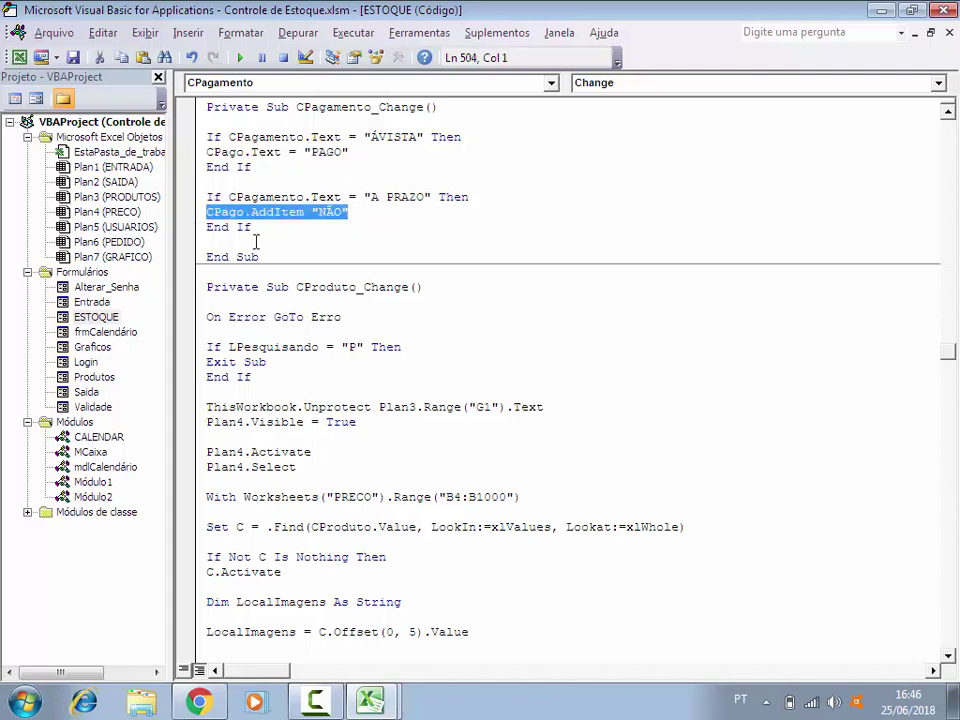
pyautogui.hotkey('ctrl', 'v')
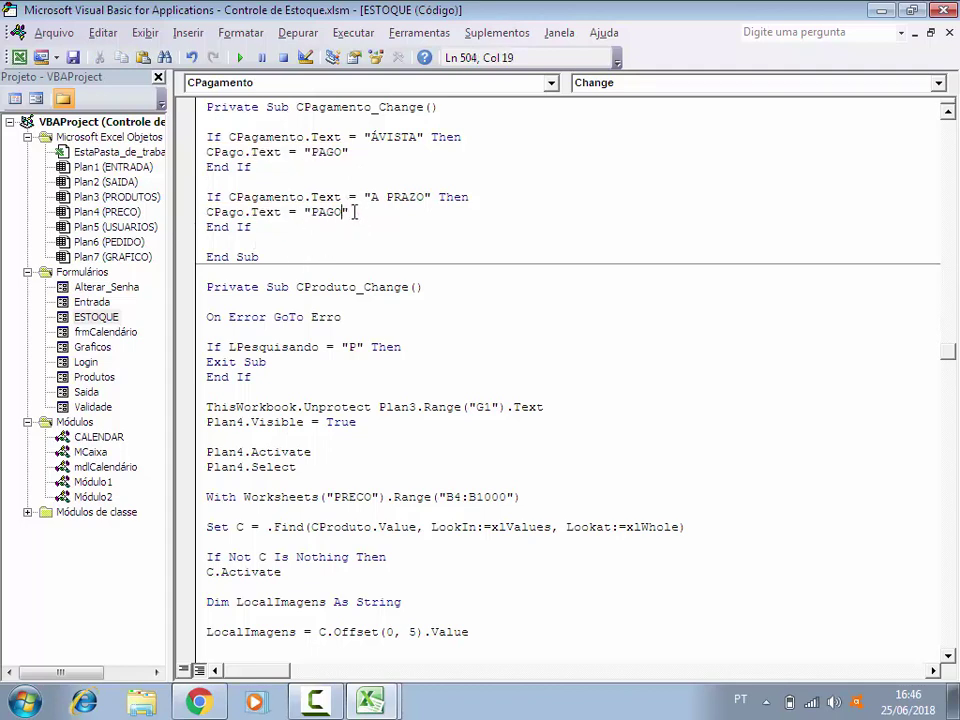
pyautogui.press('BackSpace')
pyautogui.press('BackSpace')
pyautogui.press('BackSpace')
pyautogui.write('ÃO')
pyautogui.click(272, 257)
# Run the ESTOQUE form and choose AVISTA, then A PRAZO, as the Pagamento
pyautogui.doubleClick(98, 317)
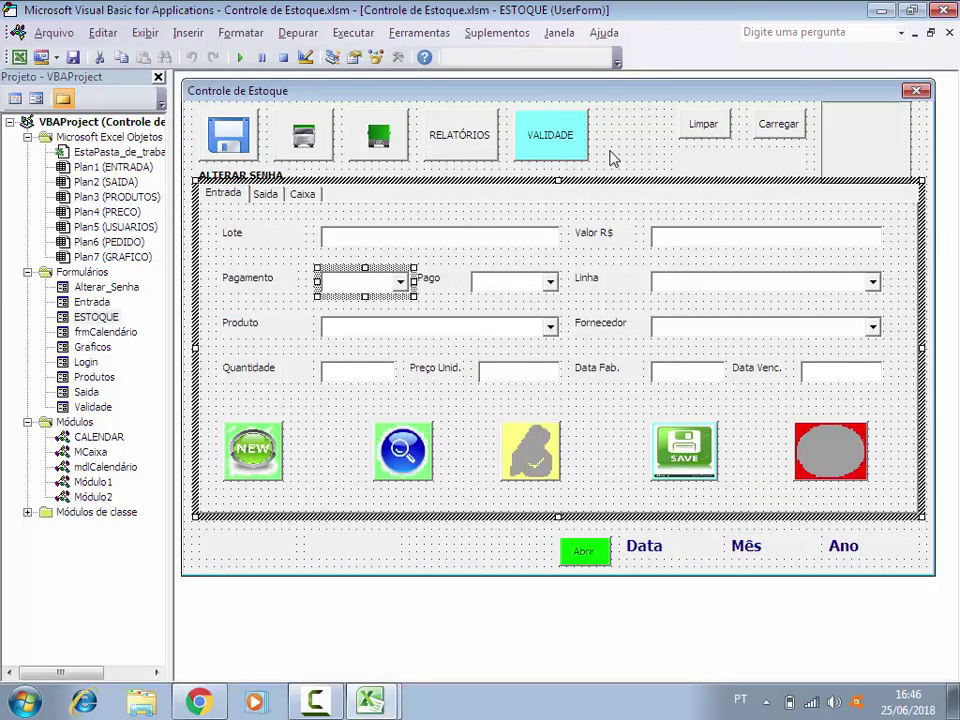
pyautogui.click(608, 154)
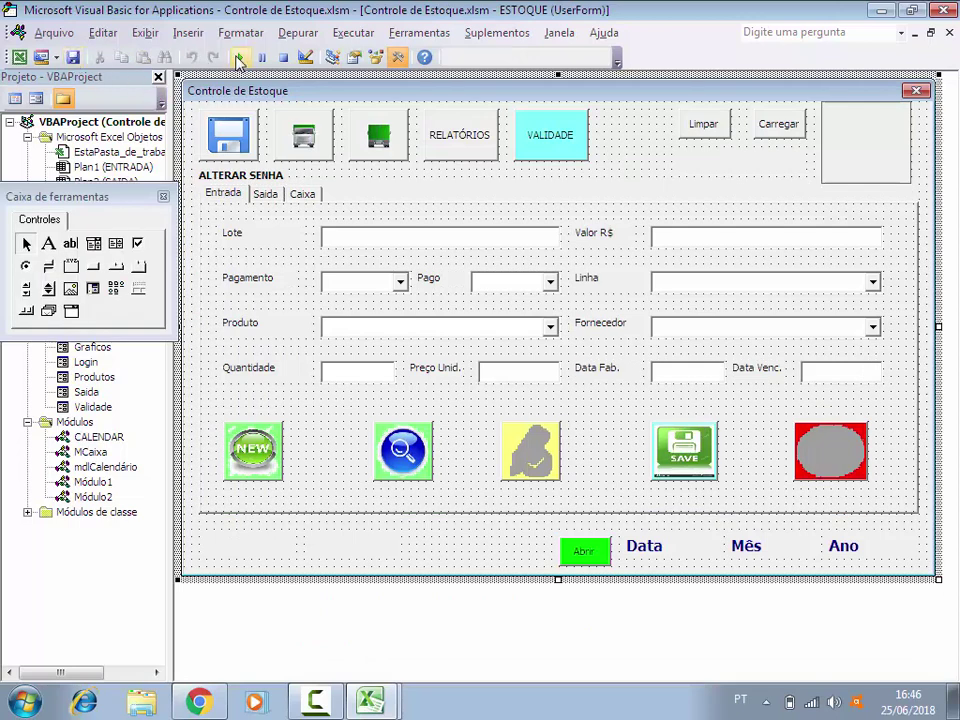
pyautogui.click(240, 57)
pyautogui.click(322, 298)
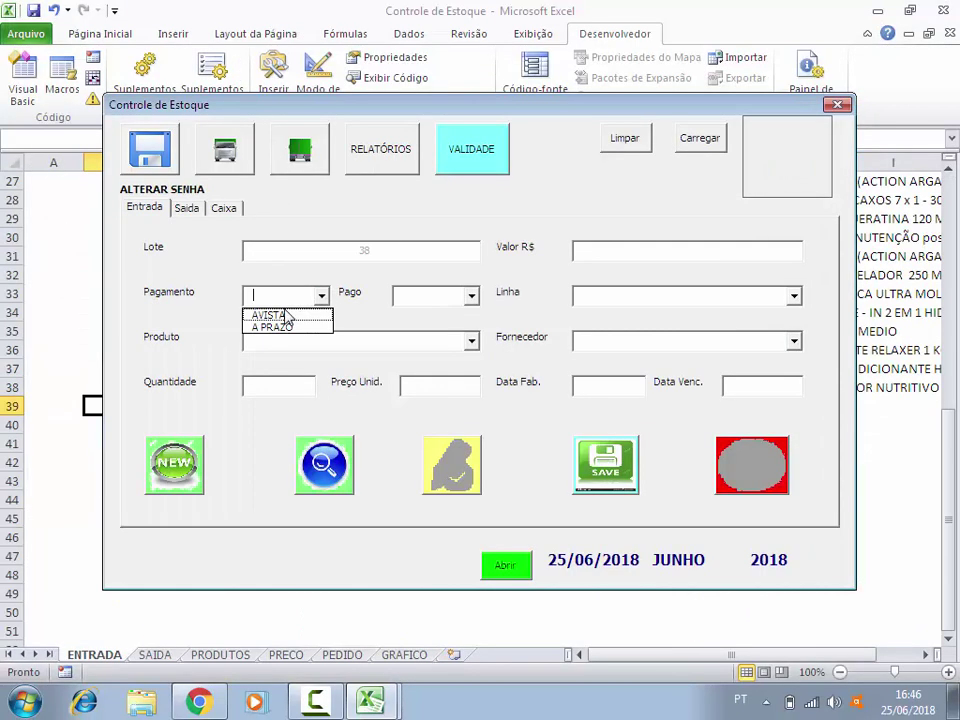
pyautogui.click(275, 315)
pyautogui.click(323, 299)
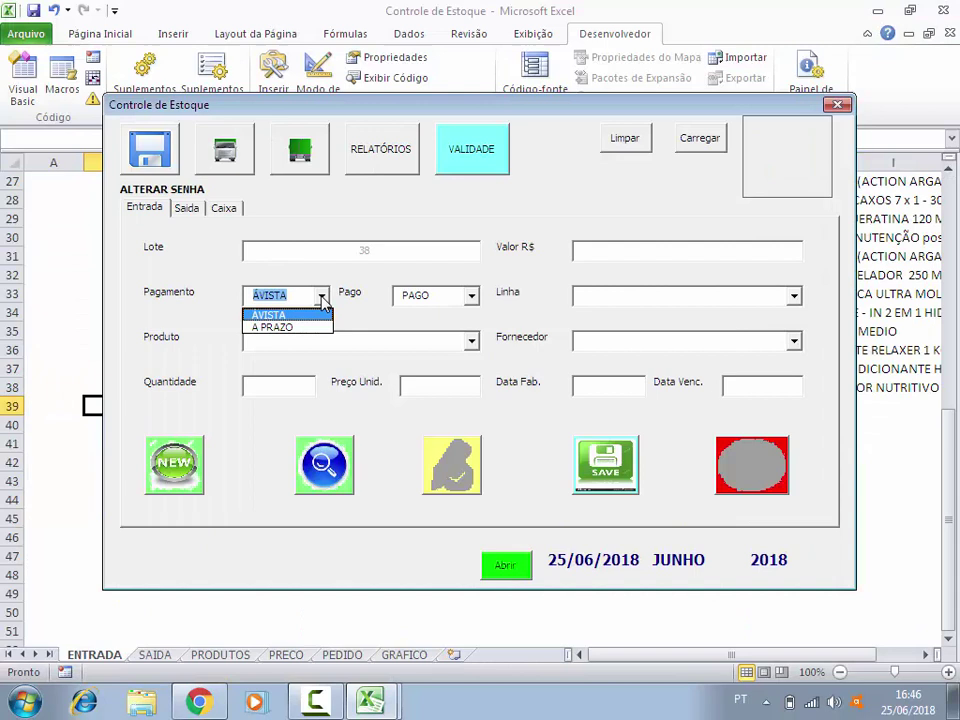
pyautogui.click(275, 327)
# Open the Pago list several times to confirm it shows NÃO for A PRAZO
pyautogui.click(473, 296)
pyautogui.click(474, 296)
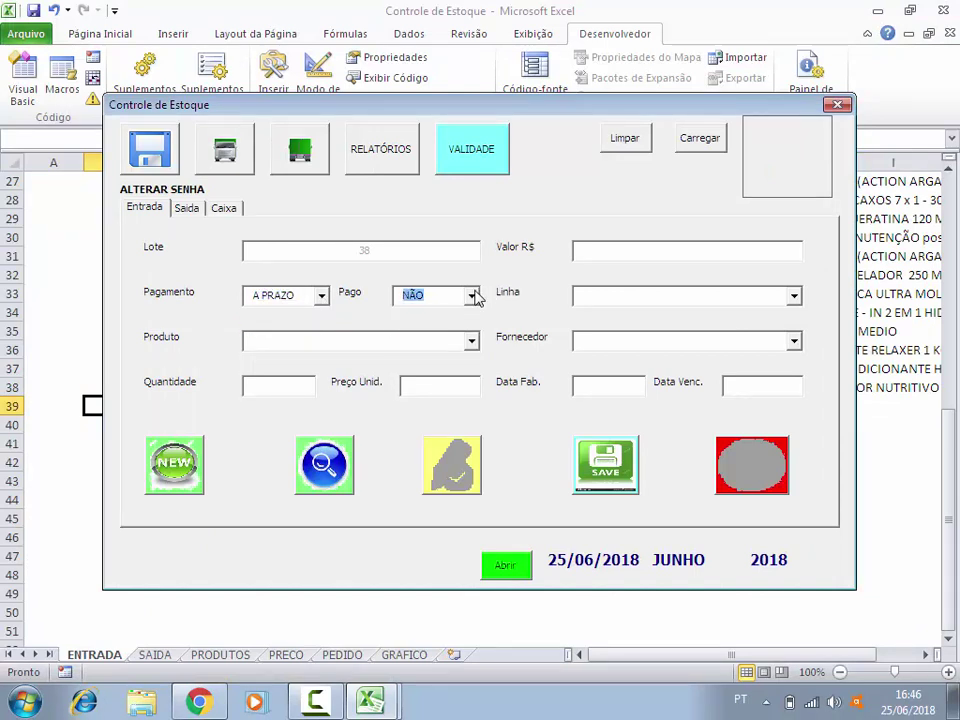
pyautogui.click(474, 296)
pyautogui.click(474, 296)
pyautogui.click(474, 296)
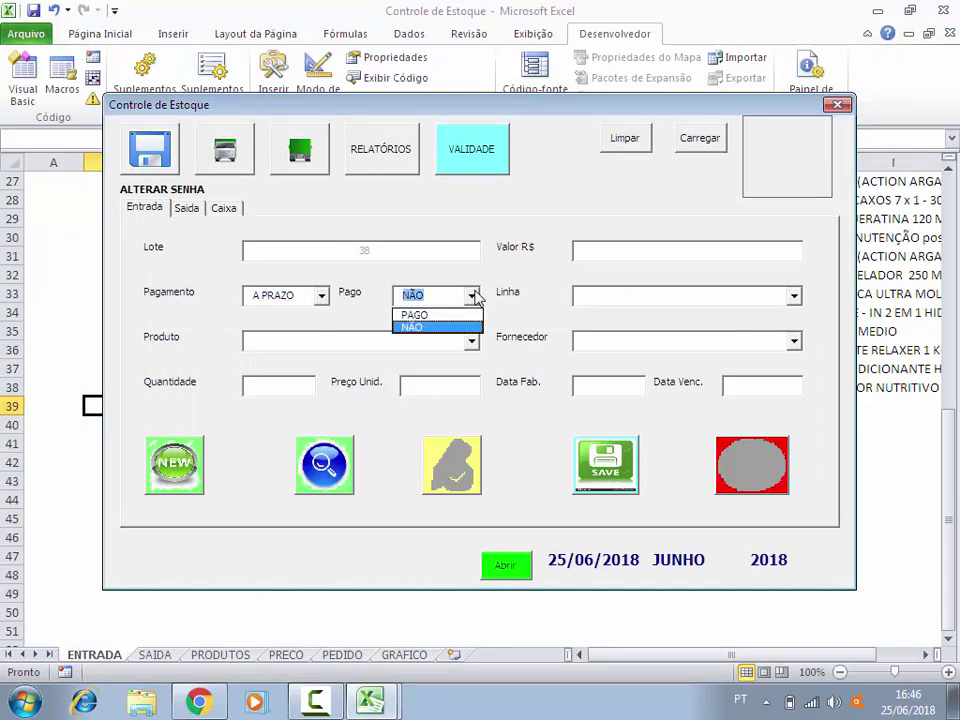
pyautogui.click(474, 296)
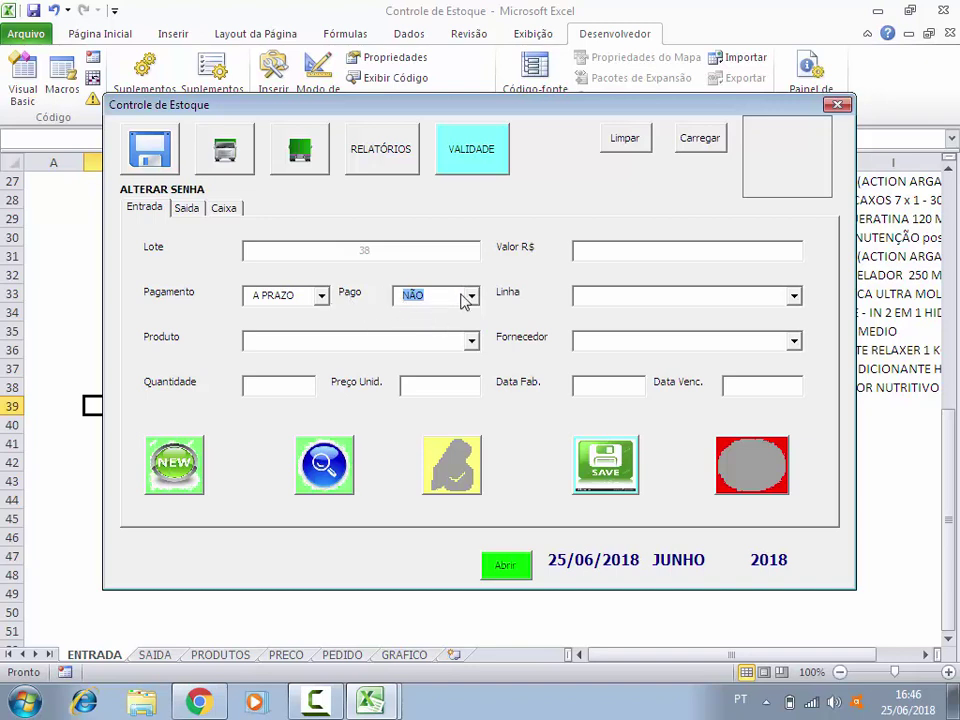
pyautogui.click(473, 296)
pyautogui.click(473, 296)
pyautogui.click(473, 296)
pyautogui.click(473, 296)
# Enter 500 in the Valor R$ field
pyautogui.click(313, 702)
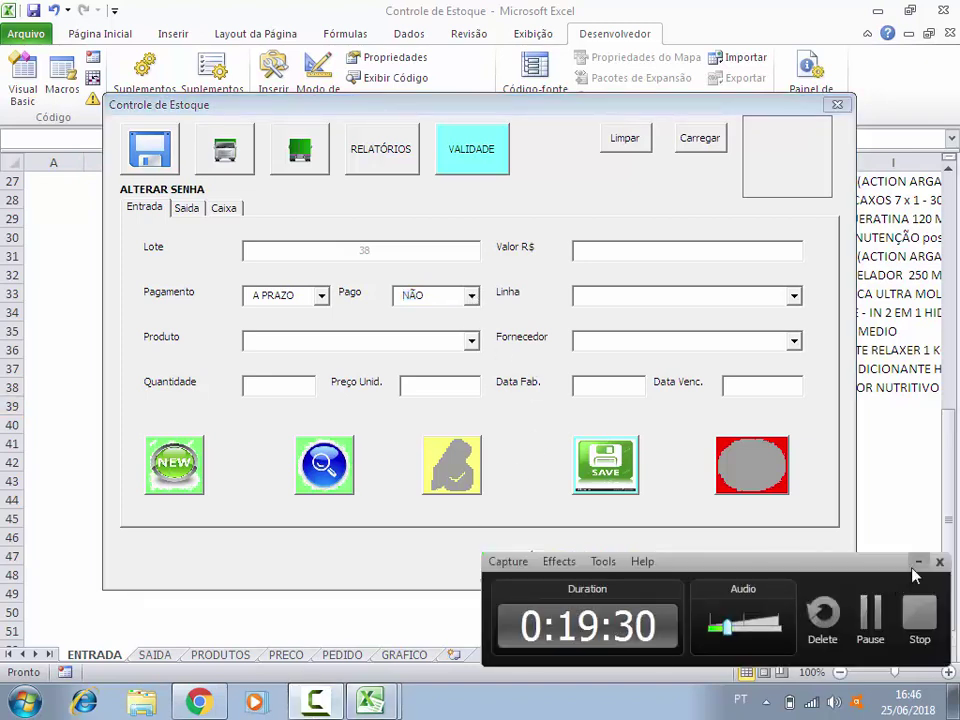
pyautogui.click(917, 561)
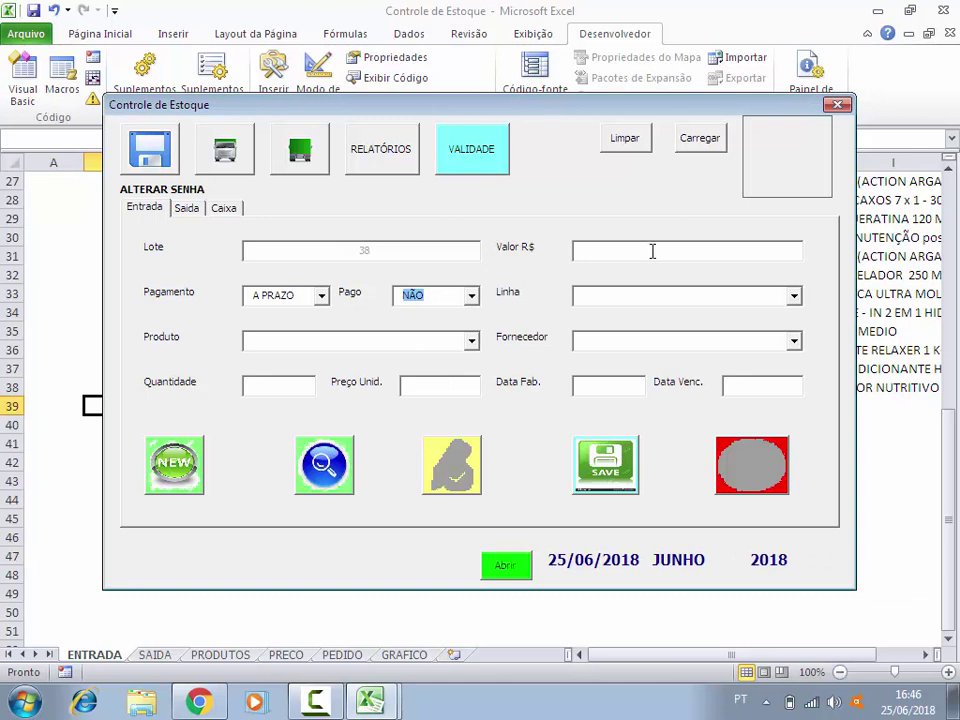
pyautogui.click(642, 254)
pyautogui.write('500')
pyautogui.press('Tab')
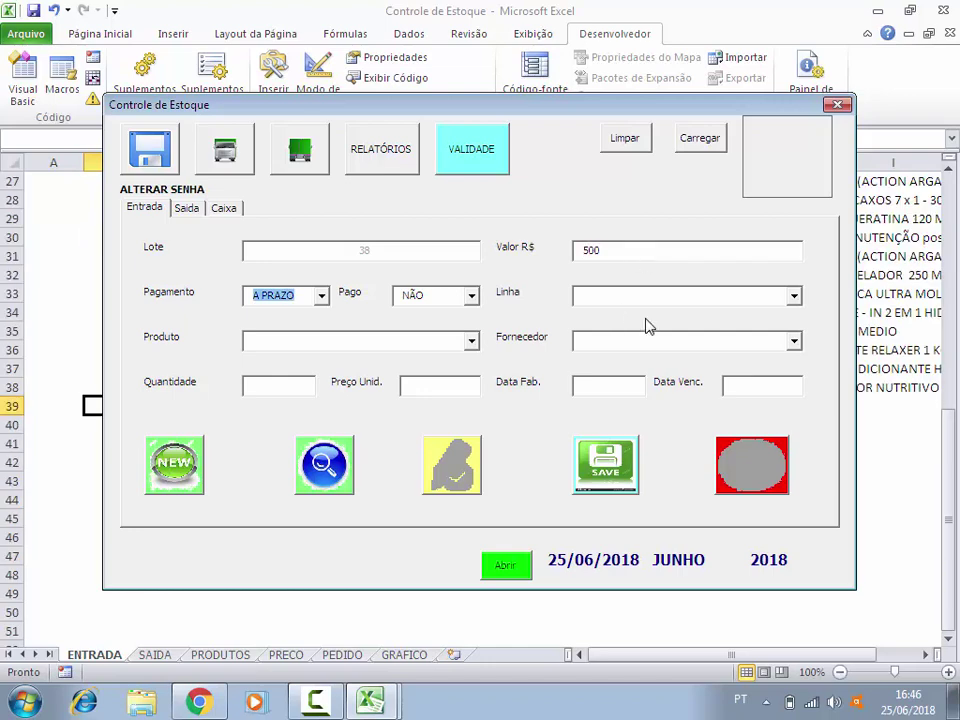
# Choose line L. ARTIC NUTRY, product ARGAN NUTRY and supplier FORNECEDOR 2
pyautogui.click(793, 297)
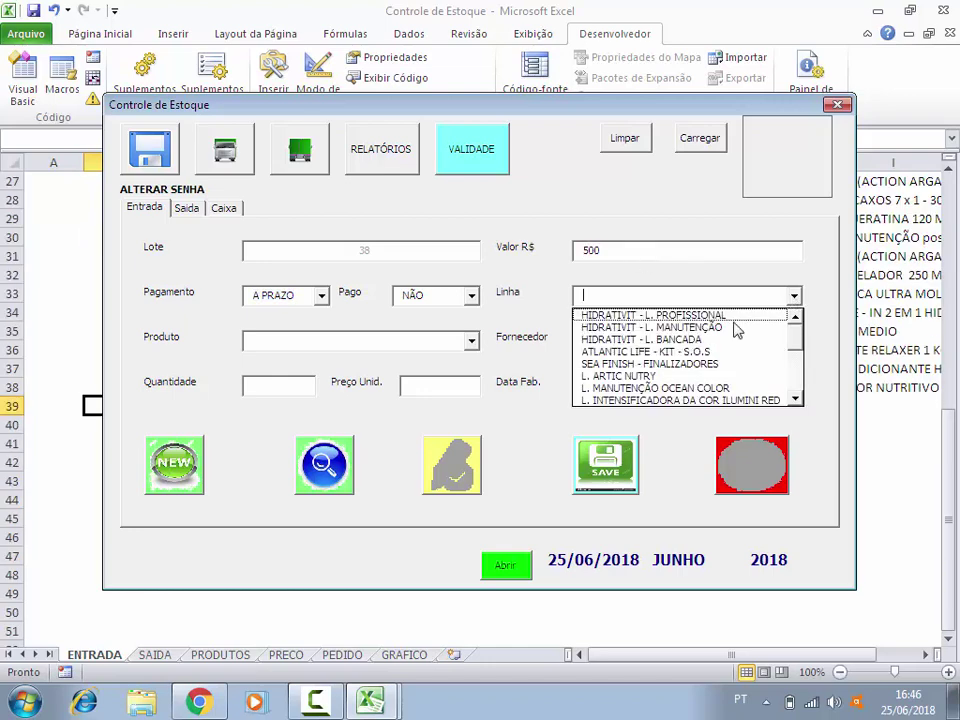
pyautogui.click(640, 375)
pyautogui.click(471, 340)
pyautogui.click(360, 360)
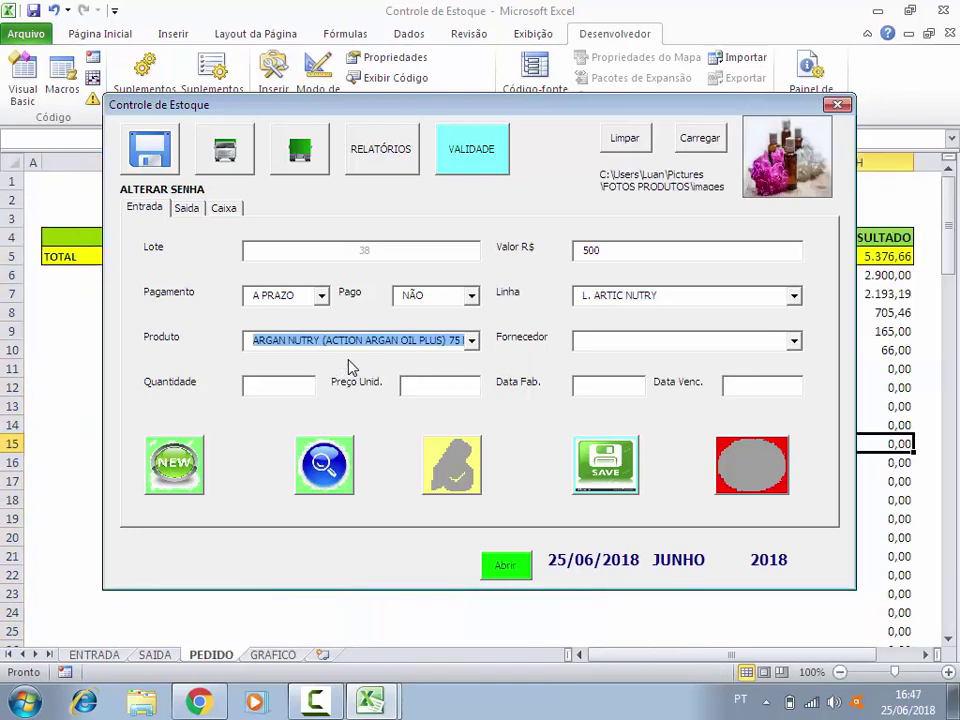
pyautogui.click(793, 342)
pyautogui.click(620, 371)
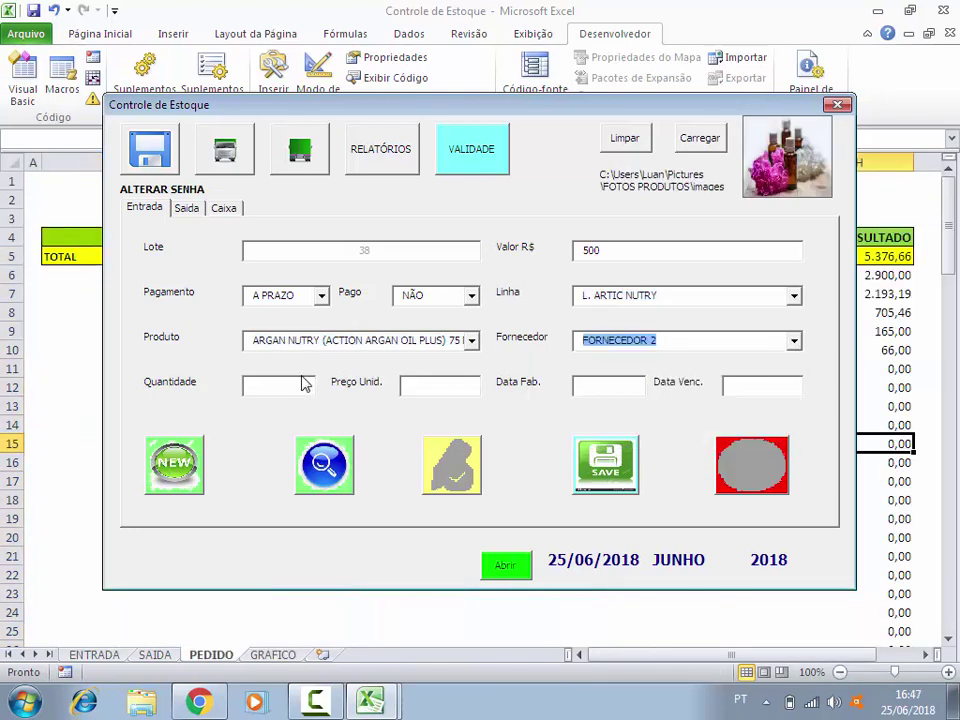
# Set Quantidade to 10 and bring up the SENHA password prompt
pyautogui.click(296, 384)
pyautogui.write('10')
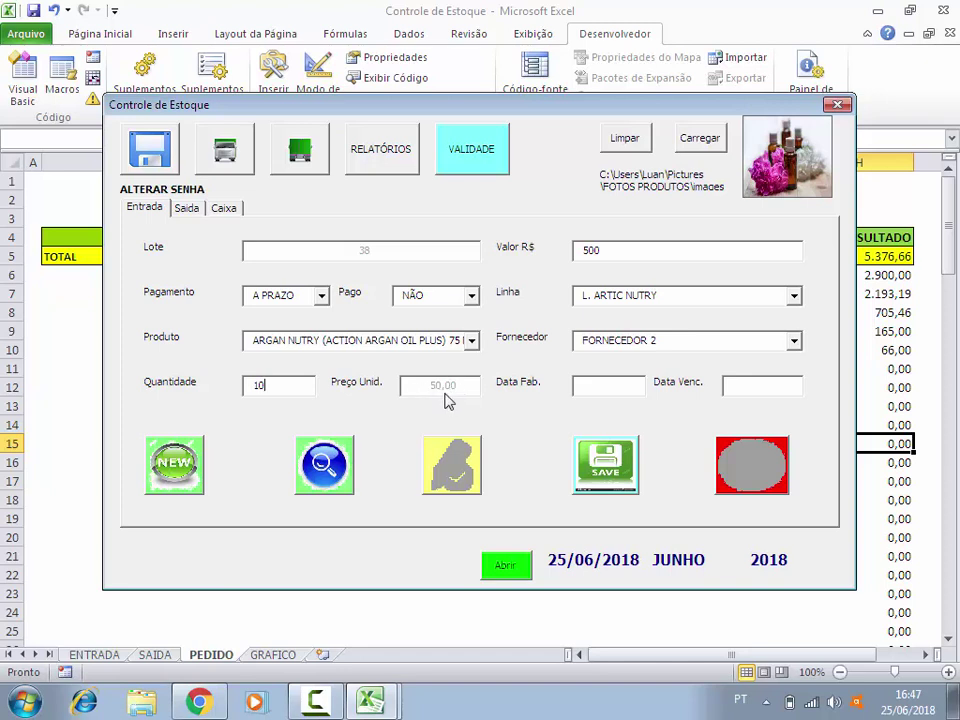
pyautogui.moveTo(265, 386); pyautogui.dragTo(242, 386)
pyautogui.click(283, 390)
pyautogui.click(503, 566)
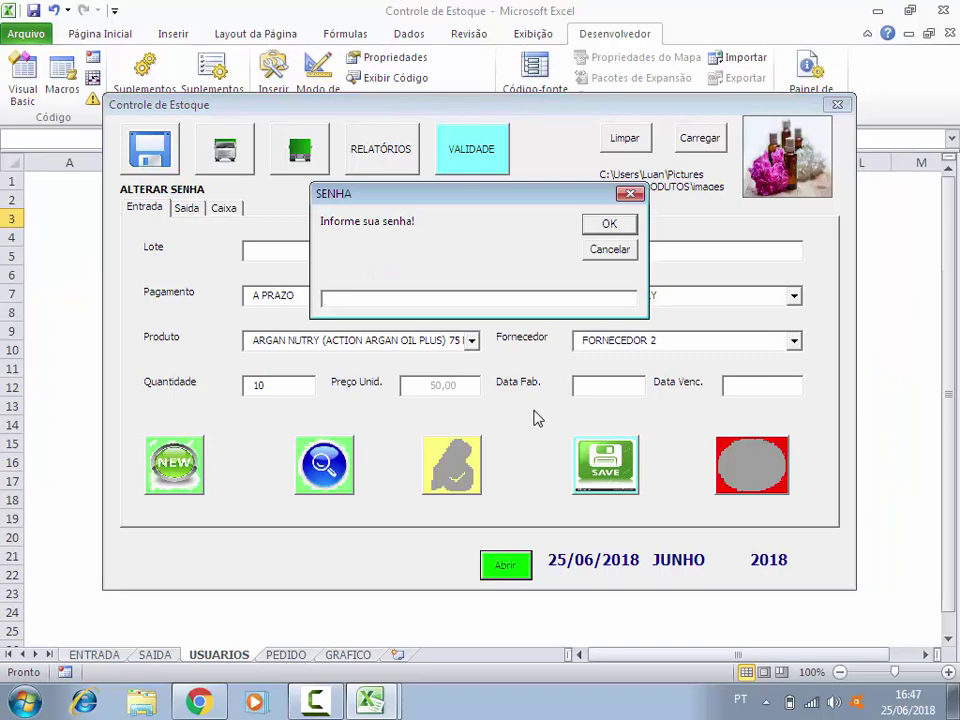
# Stop the form and show the properties of the Preço Unid. (TPreco) text box
pyautogui.press('Return')
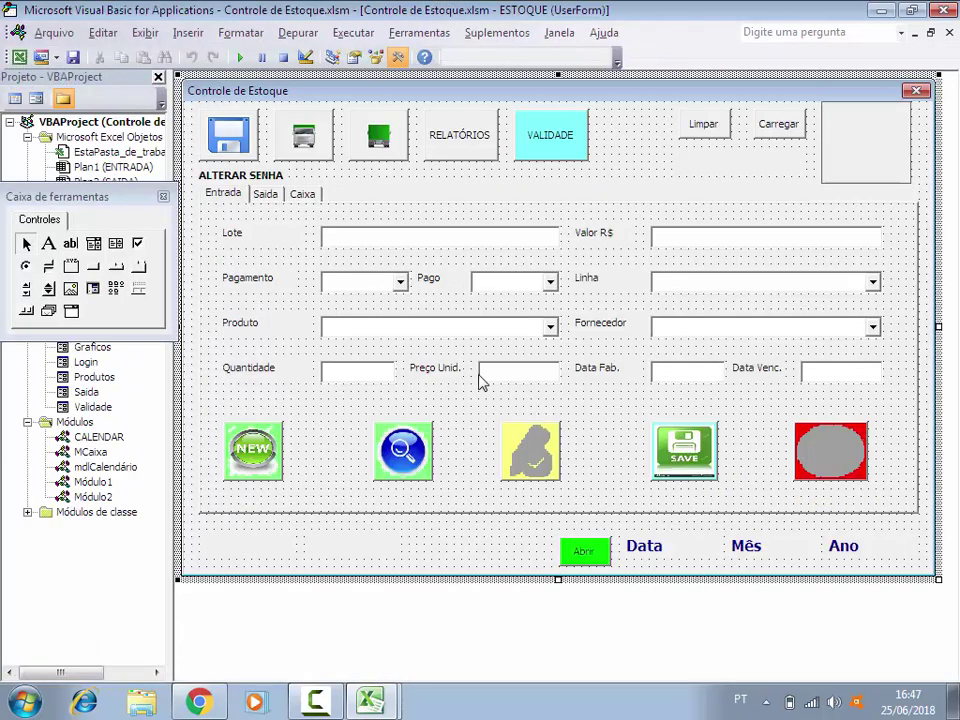
pyautogui.click(488, 373)
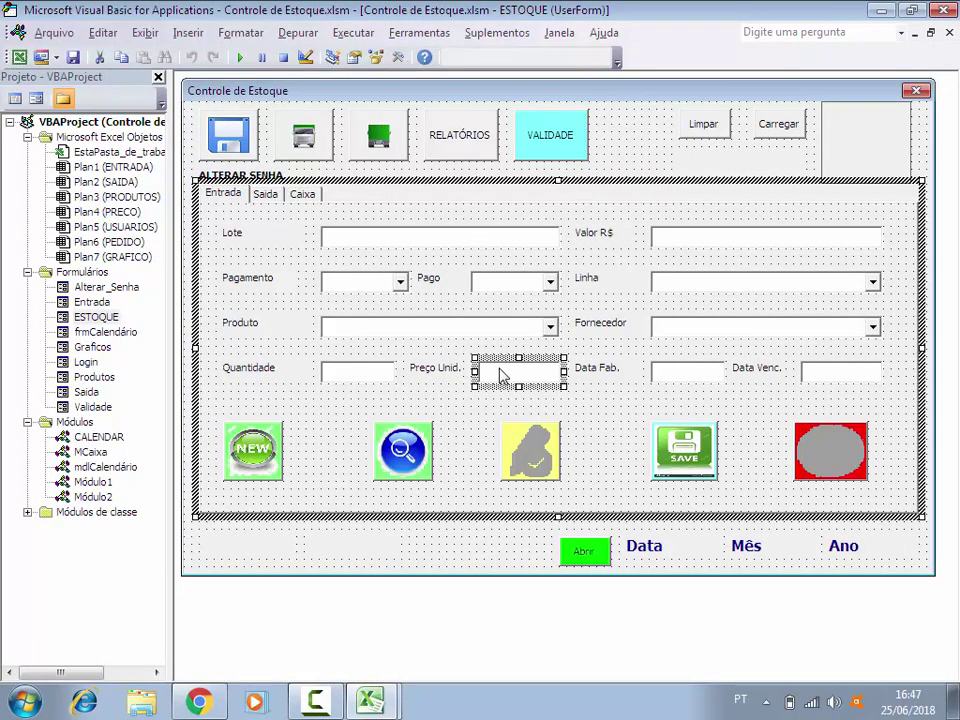
pyautogui.rightClick(503, 379)
pyautogui.click(530, 472)
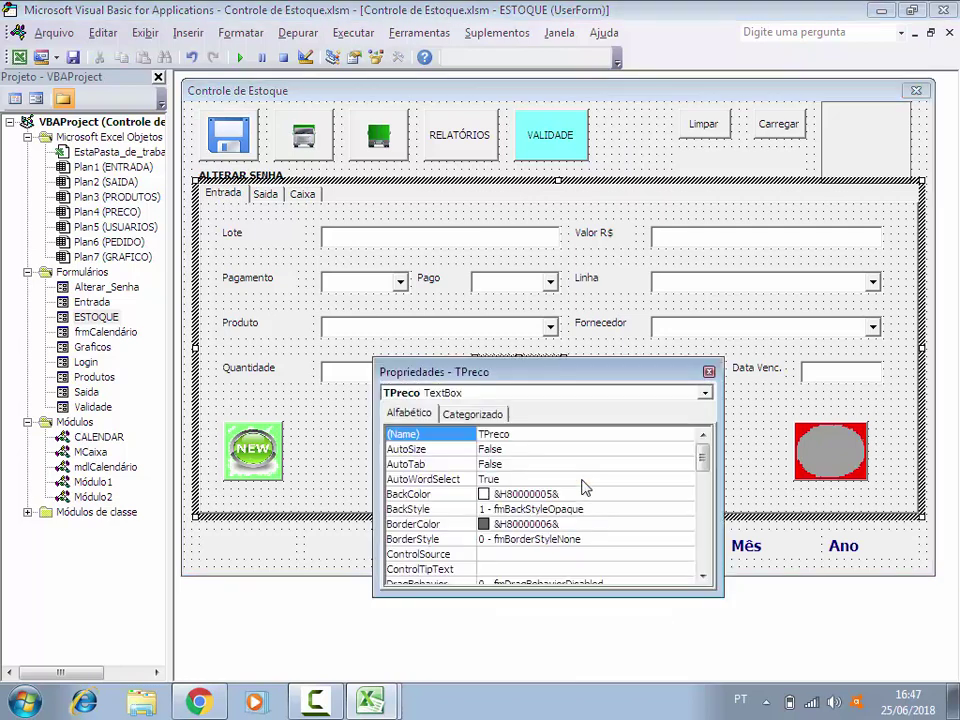
pyautogui.click(420, 554)
pyautogui.scroll(-1, 430, 530)
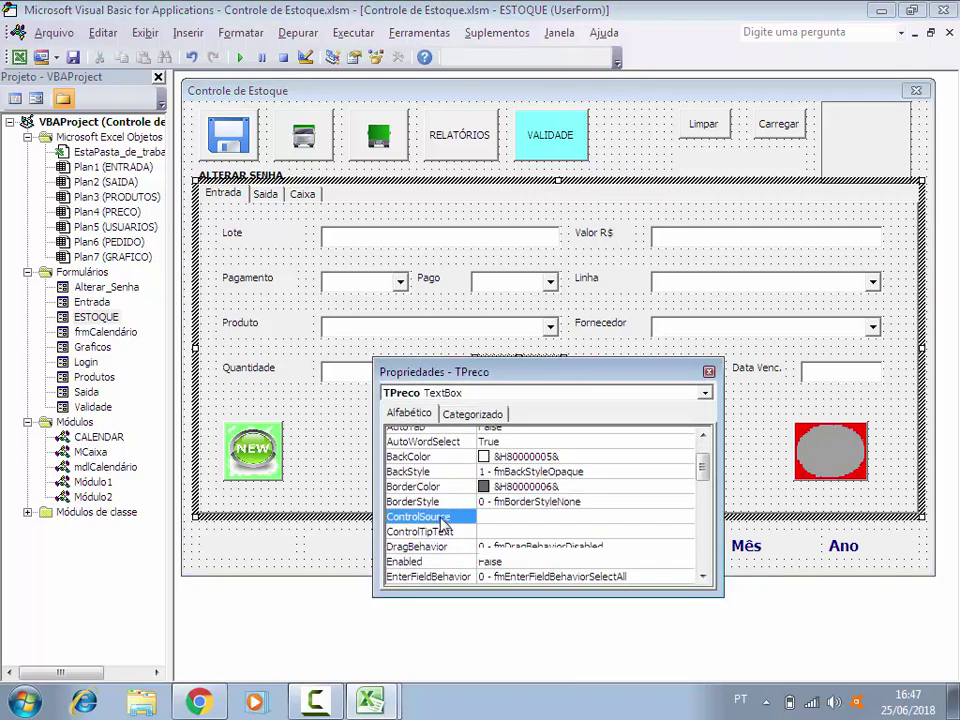
pyautogui.scroll(-1, 420, 510)
pyautogui.scroll(-1, 418, 510)
pyautogui.scroll(-1, 419, 525)
pyautogui.scroll(-1, 420, 540)
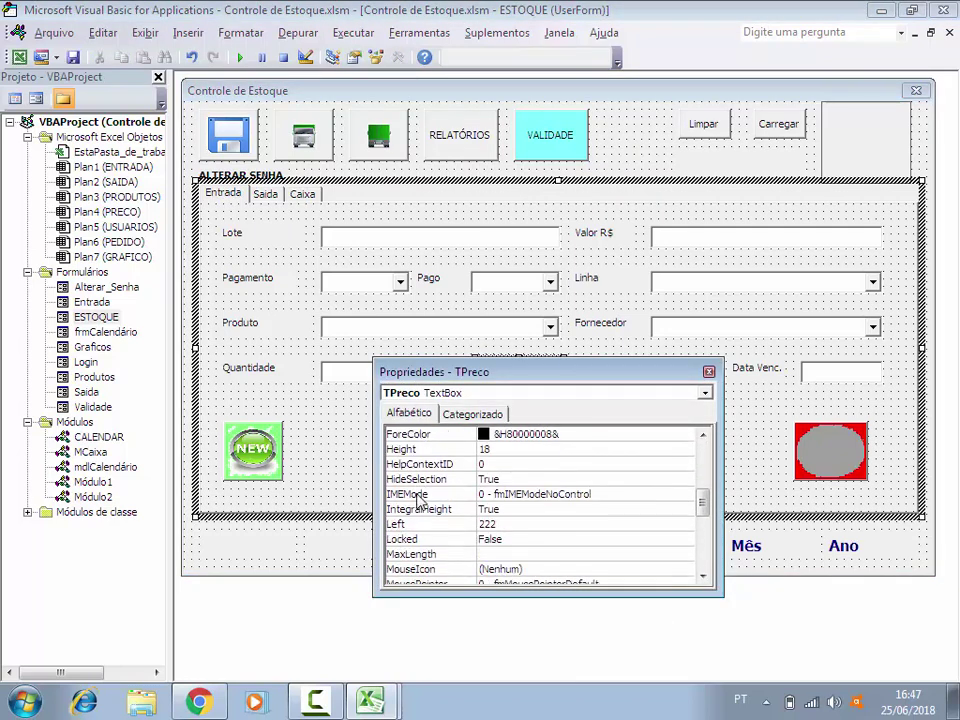
# Set TPreco's Locked and Enabled properties to True and close the Properties window
pyautogui.click(413, 540)
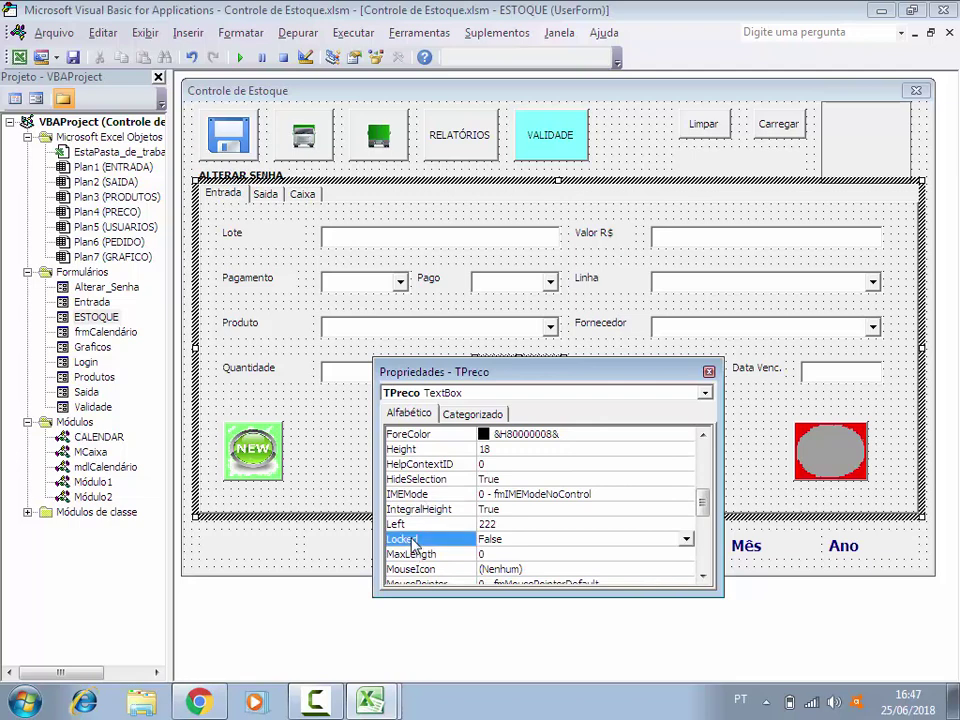
pyautogui.click(686, 539)
pyautogui.click(480, 553)
pyautogui.click(435, 479)
pyautogui.scroll(1, 435, 485)
pyautogui.scroll(1, 435, 487)
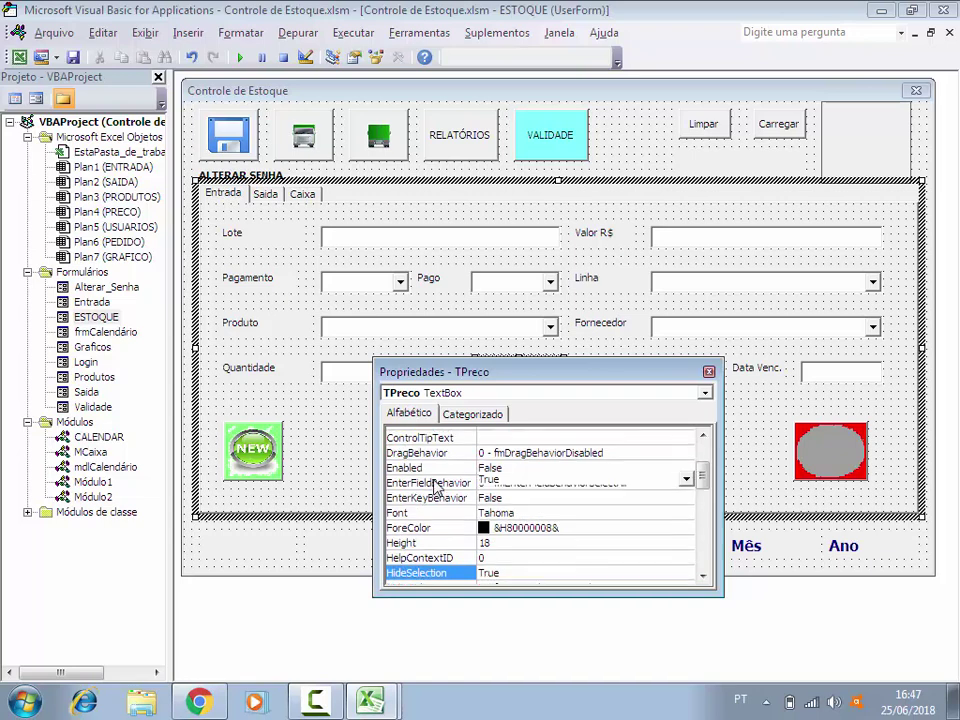
pyautogui.scroll(1, 440, 500)
pyautogui.click(428, 509)
pyautogui.click(686, 509)
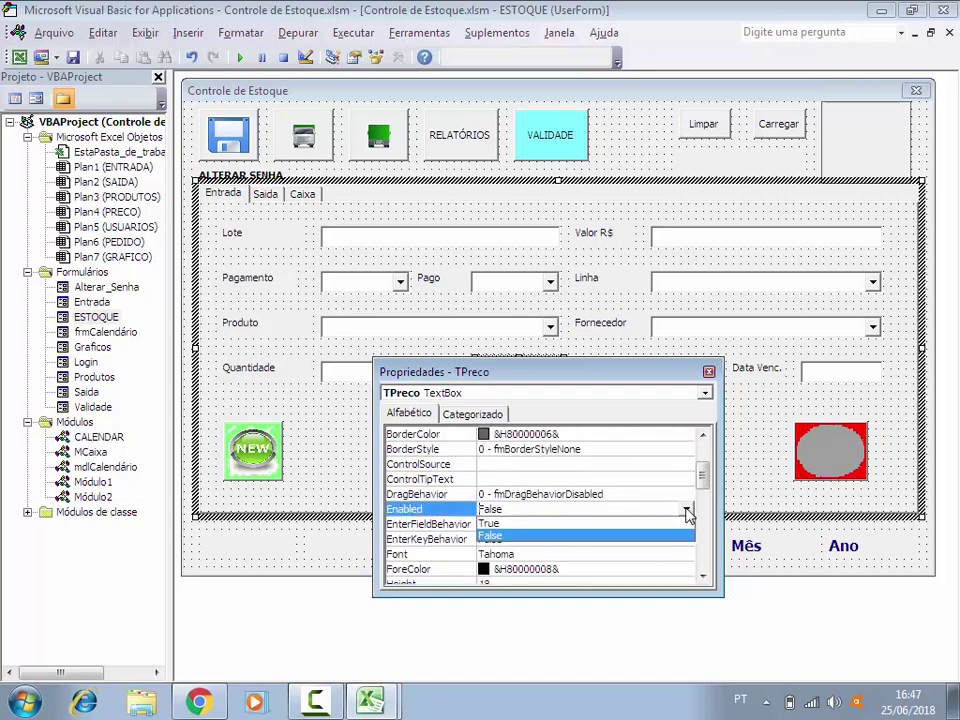
pyautogui.click(500, 523)
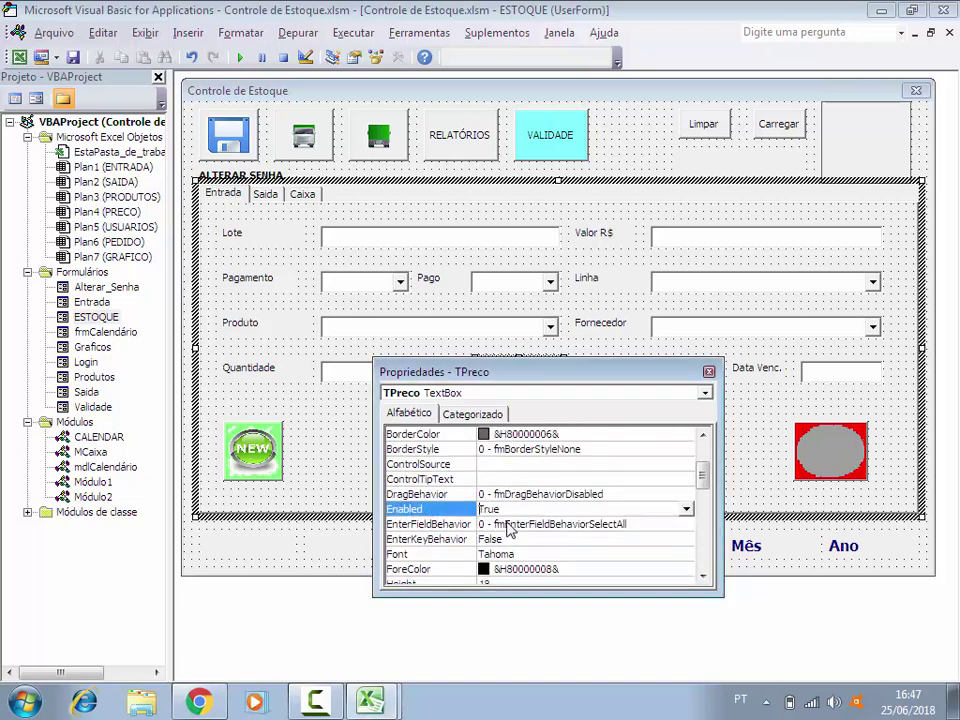
pyautogui.click(709, 371)
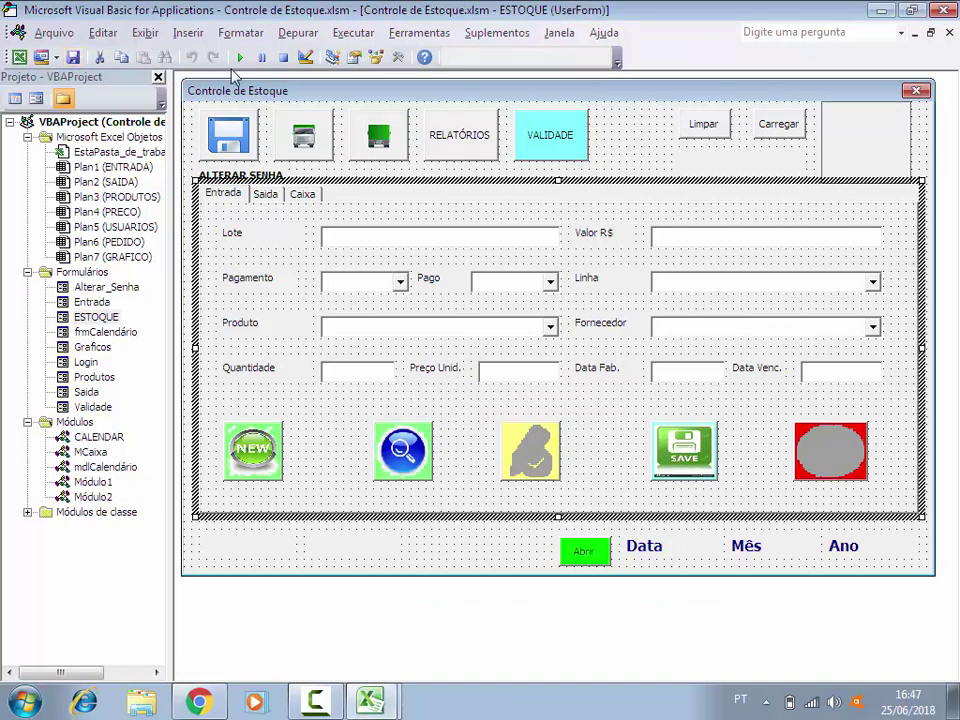
# Run the form, enter 0 in Valor R$, and choose Pagamento A PRAZO
pyautogui.click(240, 57)
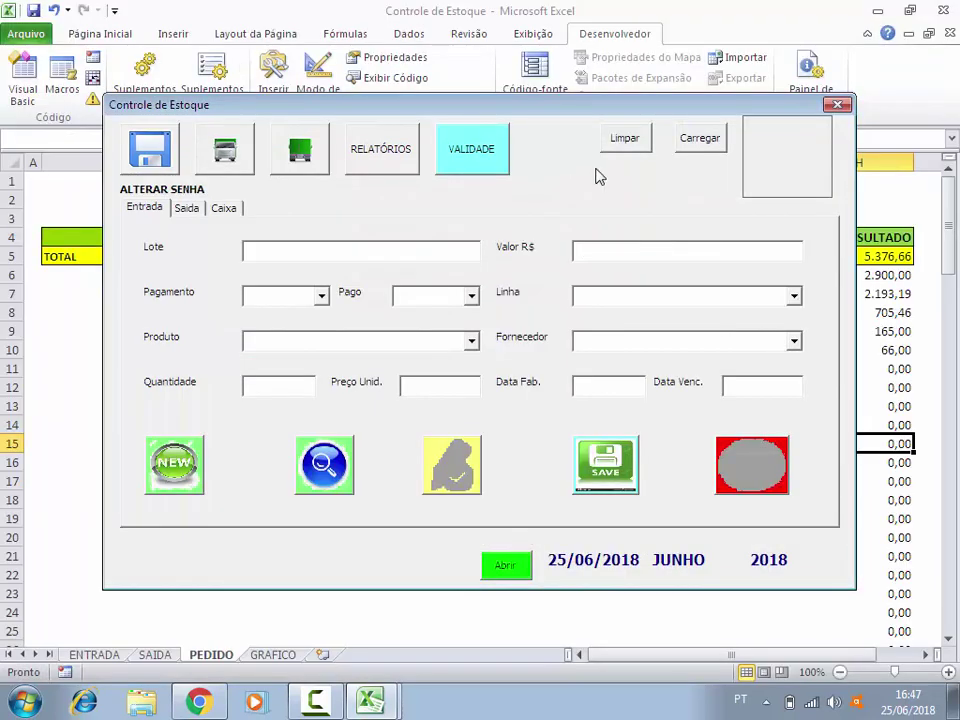
pyautogui.write('500')
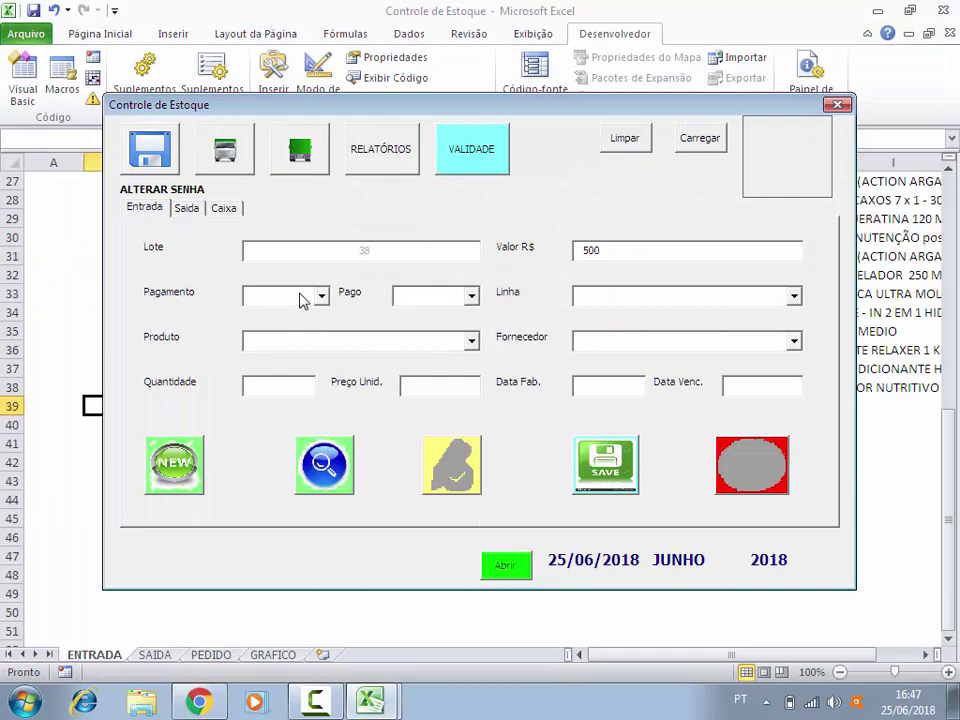
pyautogui.click(300, 296)
pyautogui.click(279, 327)
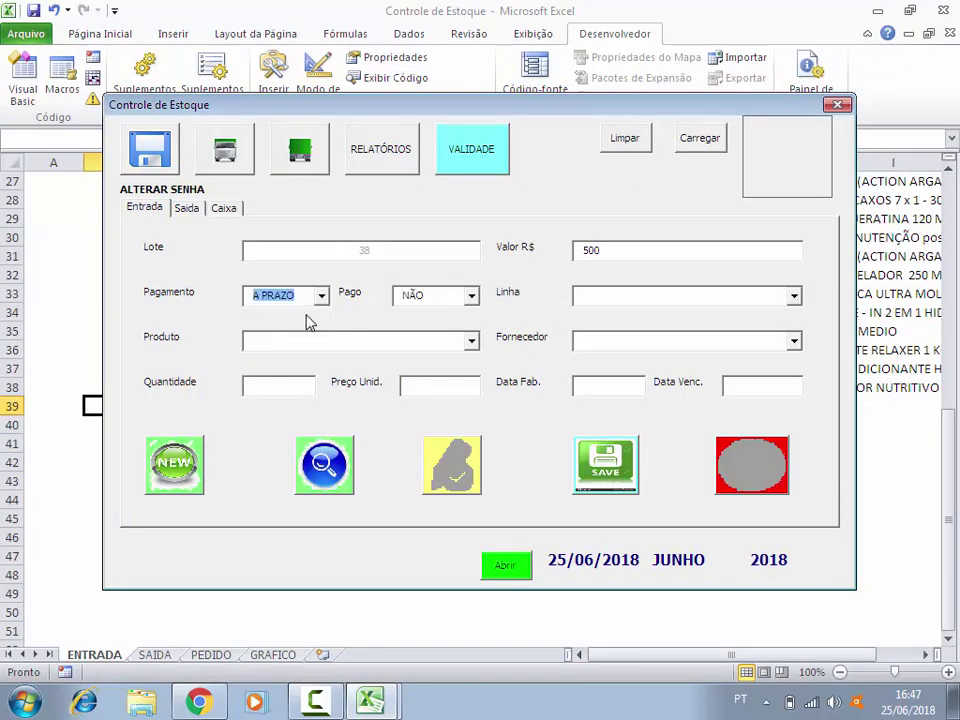
# Pick L. MANUTENÇÃO OCEAN COLOR, SHAMPOO MANUTENÇÃO pos coloração, FORNECEDOR 6, and quantity 10
pyautogui.click(794, 297)
pyautogui.click(655, 387)
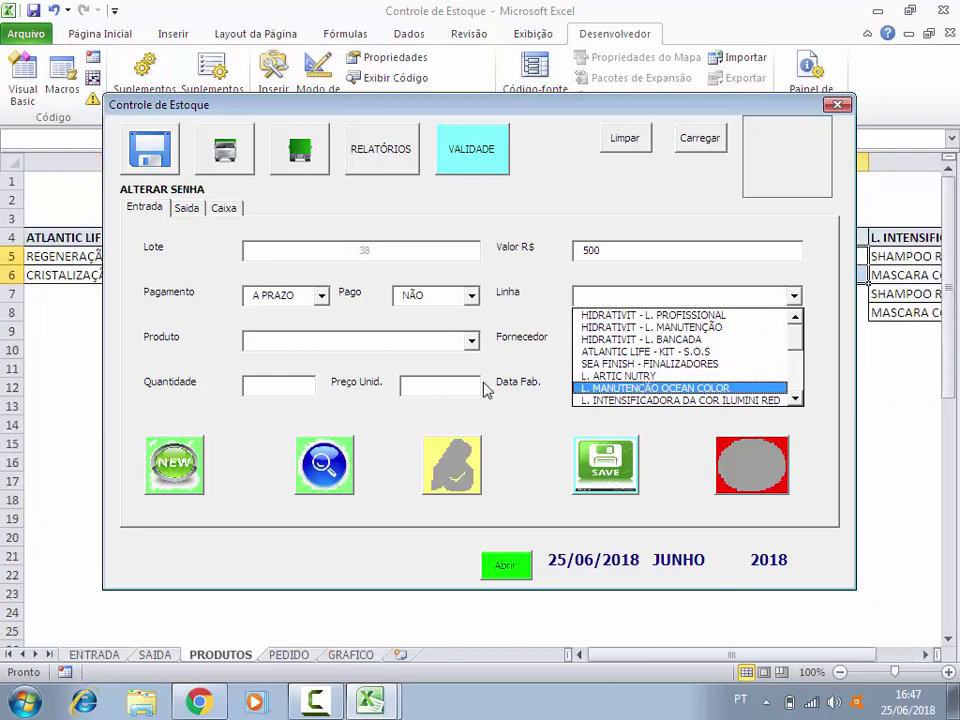
pyautogui.click(471, 342)
pyautogui.click(435, 358)
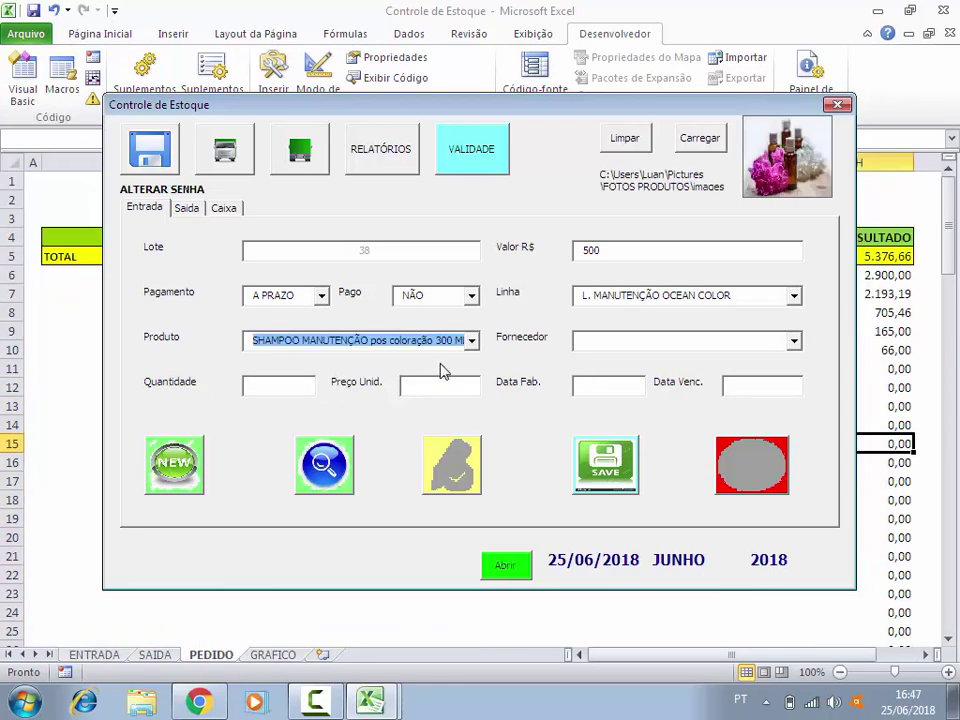
pyautogui.click(794, 341)
pyautogui.click(650, 418)
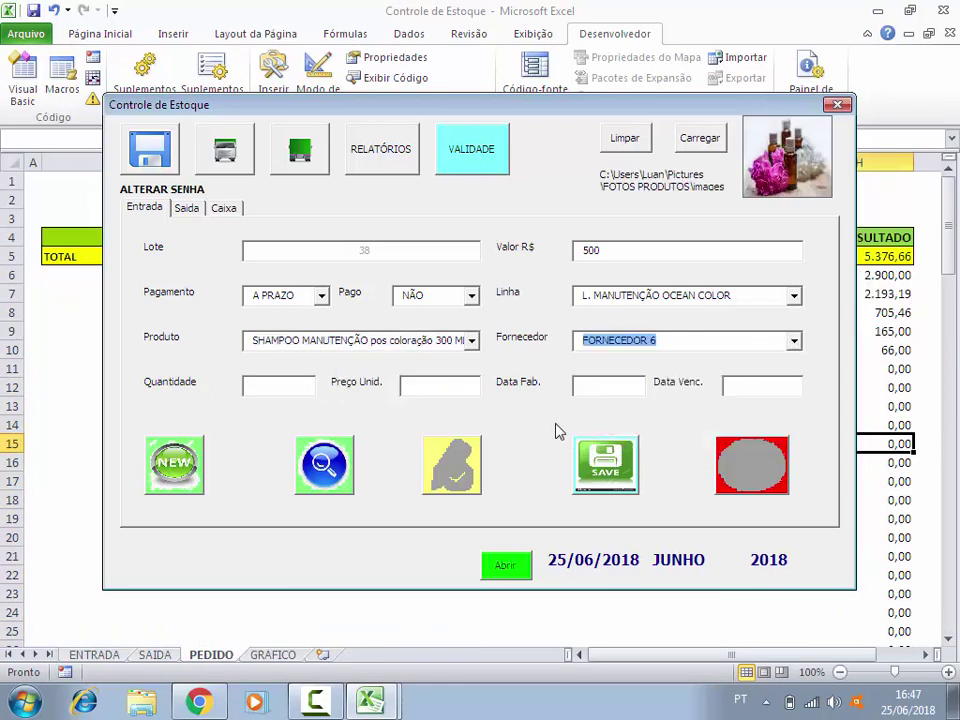
pyautogui.click(283, 379)
pyautogui.write('10')
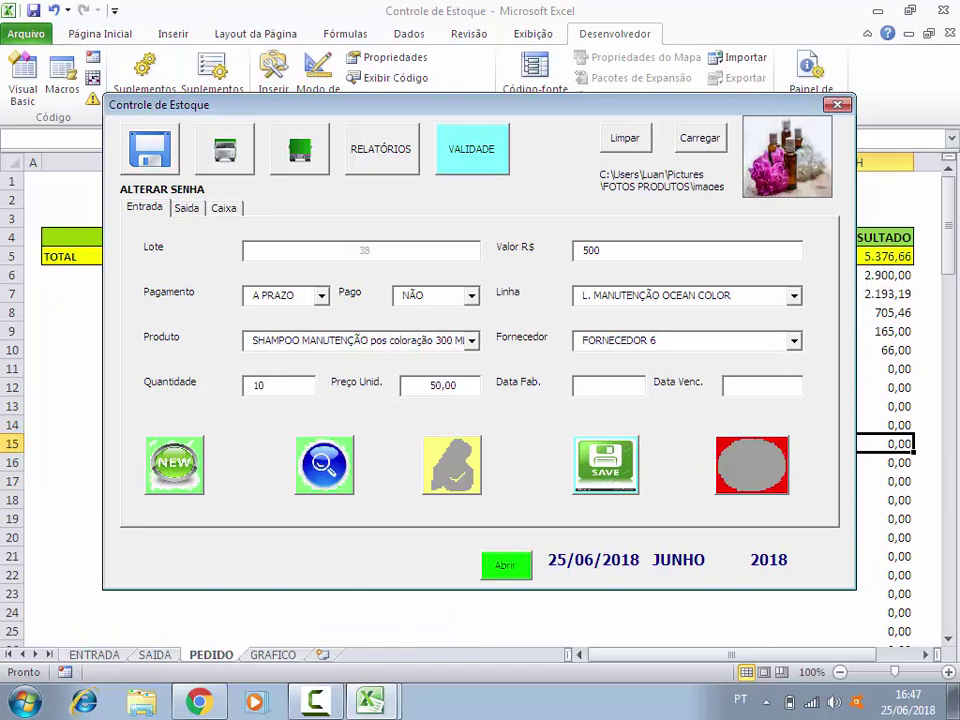
# Check that the 50,00 unit price in Preço Unid. can be selected and edited
pyautogui.doubleClick(438, 386)
pyautogui.moveTo(472, 390); pyautogui.dragTo(423, 390)
pyautogui.click(475, 391)
pyautogui.doubleClick(462, 385)
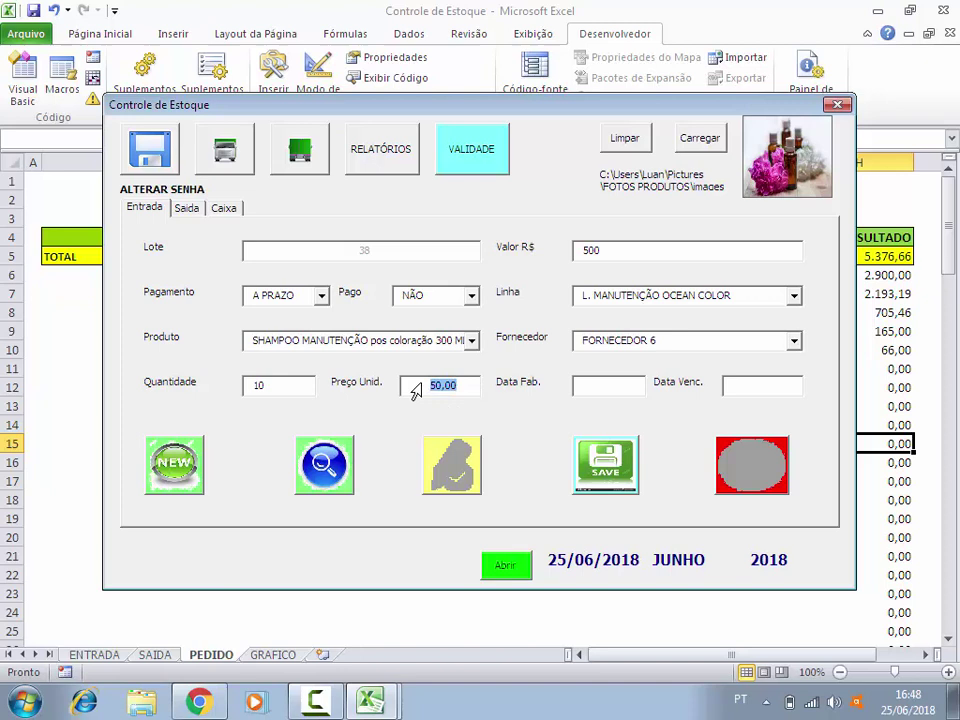
pyautogui.click(465, 386)
pyautogui.moveTo(466, 387); pyautogui.dragTo(430, 385)
pyautogui.click(465, 390)
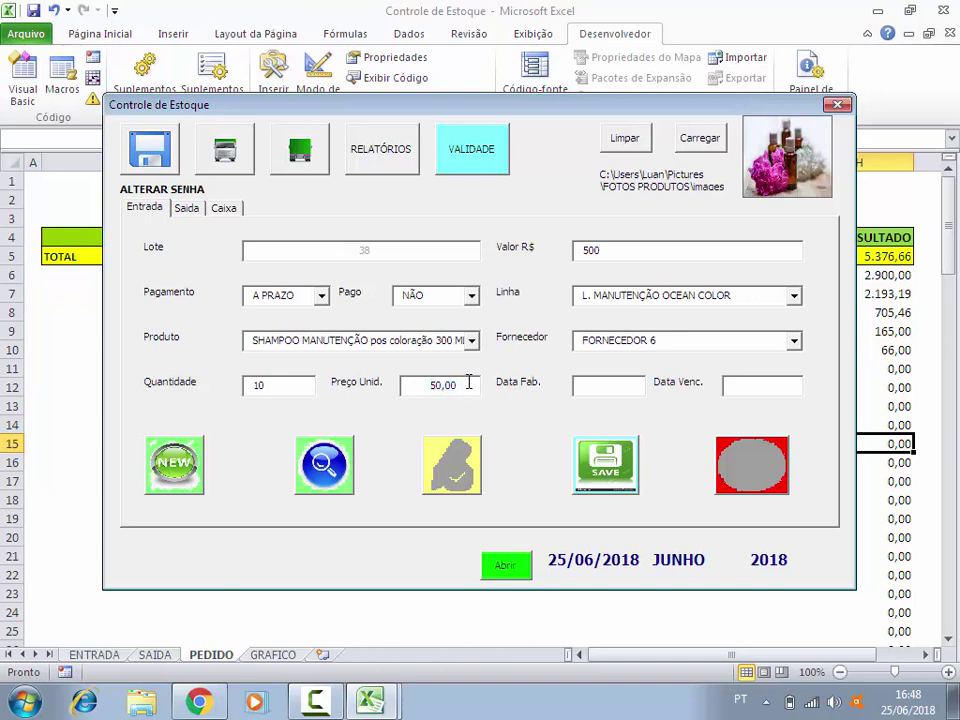
pyautogui.moveTo(468, 382); pyautogui.dragTo(404, 380)
# Change Quantidade to 11, verify the unit price becomes 45,45, and bring up the password prompt
pyautogui.moveTo(270, 386); pyautogui.dragTo(172, 379)
pyautogui.write('11')
pyautogui.click(424, 387)
pyautogui.click(463, 383)
pyautogui.click(476, 463)
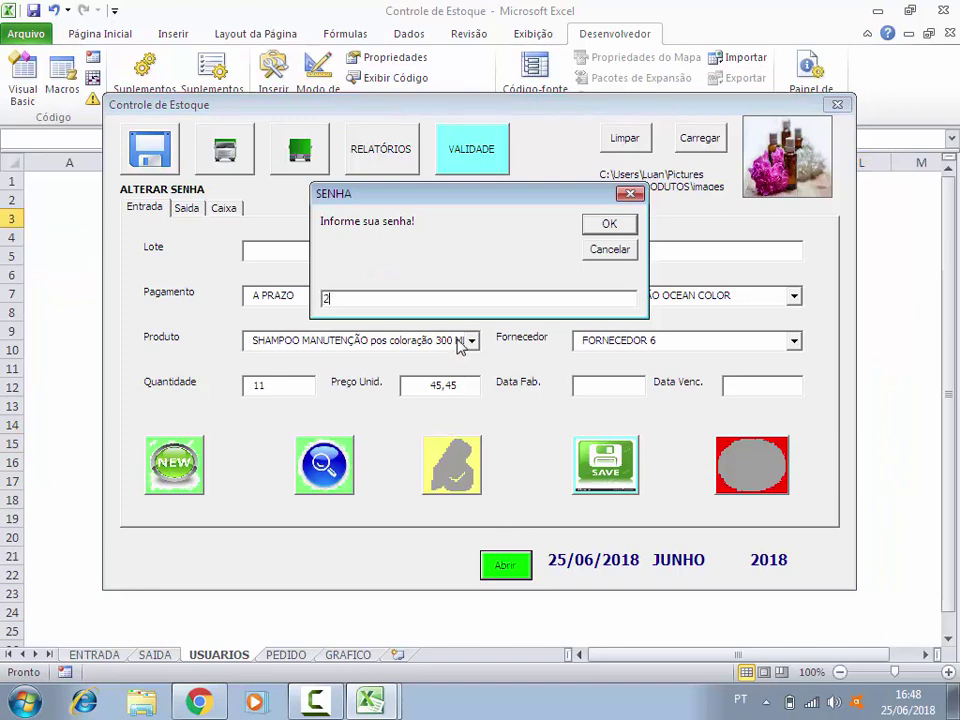
# Dismiss the password prompt and test form, and view the MCaixa module code in the editor
pyautogui.press('Return')
pyautogui.hotkey('alt', 'F11')
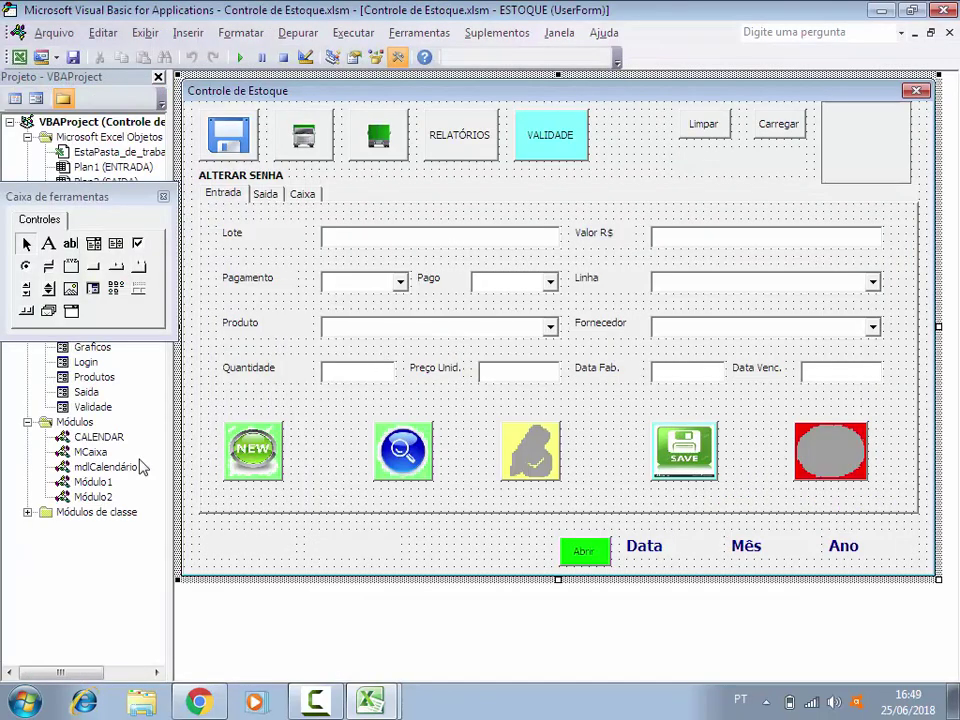
pyautogui.doubleClick(91, 452)
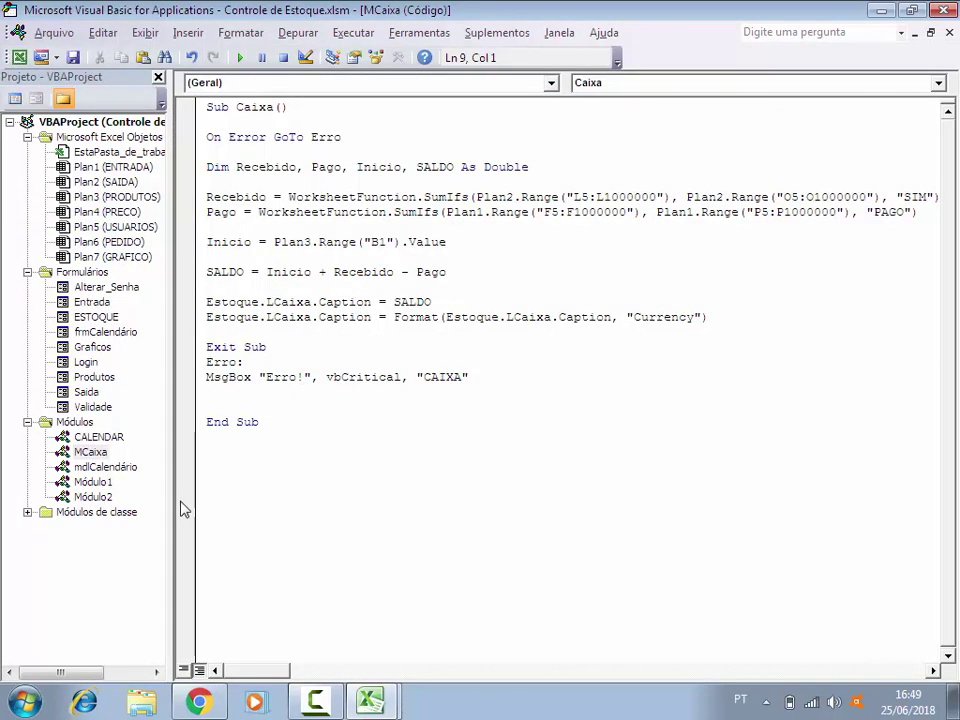
# Reopen the ESTOQUE form design, then return to the workbook's ENTRADA sheet
pyautogui.doubleClick(105, 318)
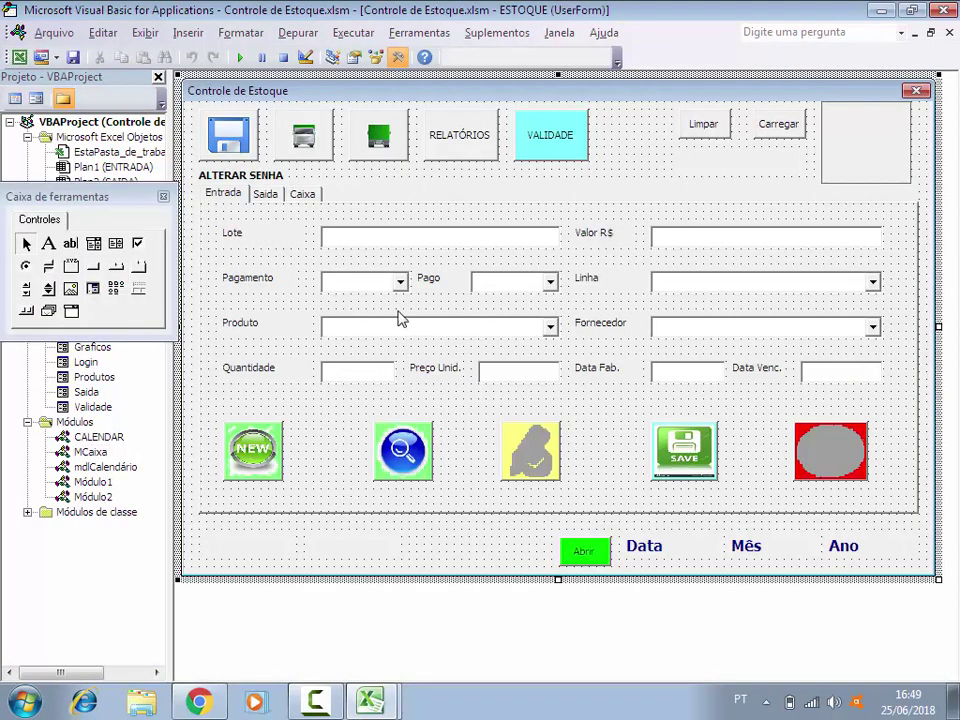
pyautogui.click(19, 56)
pyautogui.click(96, 655)
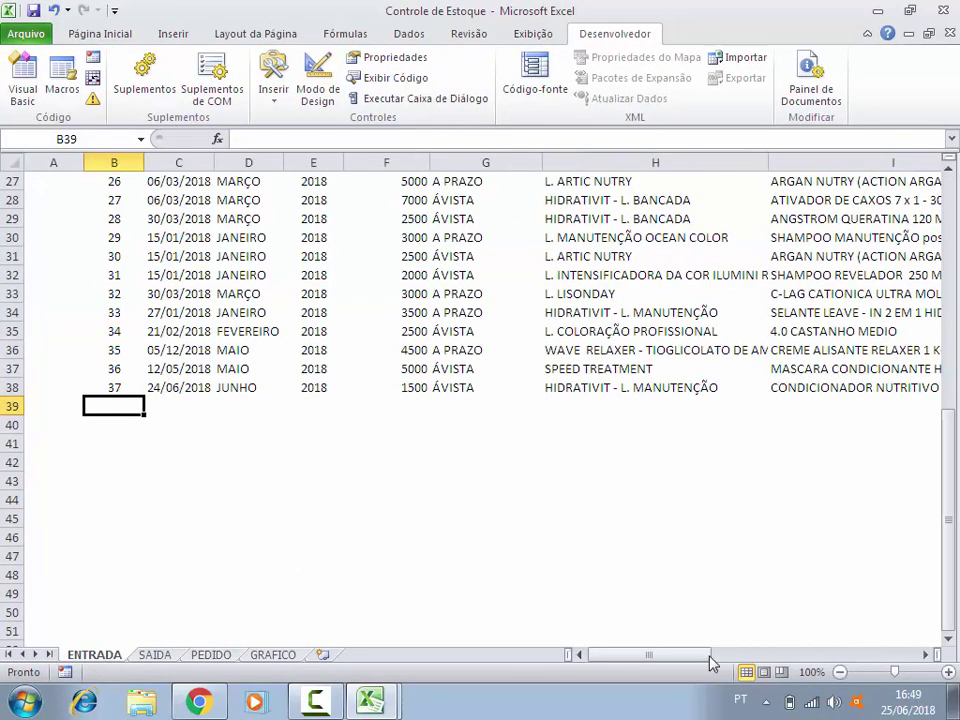
# Switch to the SAIDA sheet
pyautogui.moveTo(664, 655); pyautogui.dragTo(800, 655)
pyautogui.scroll(4, 953, 537)
pyautogui.scroll(5, 953, 537)
pyautogui.click(155, 655)
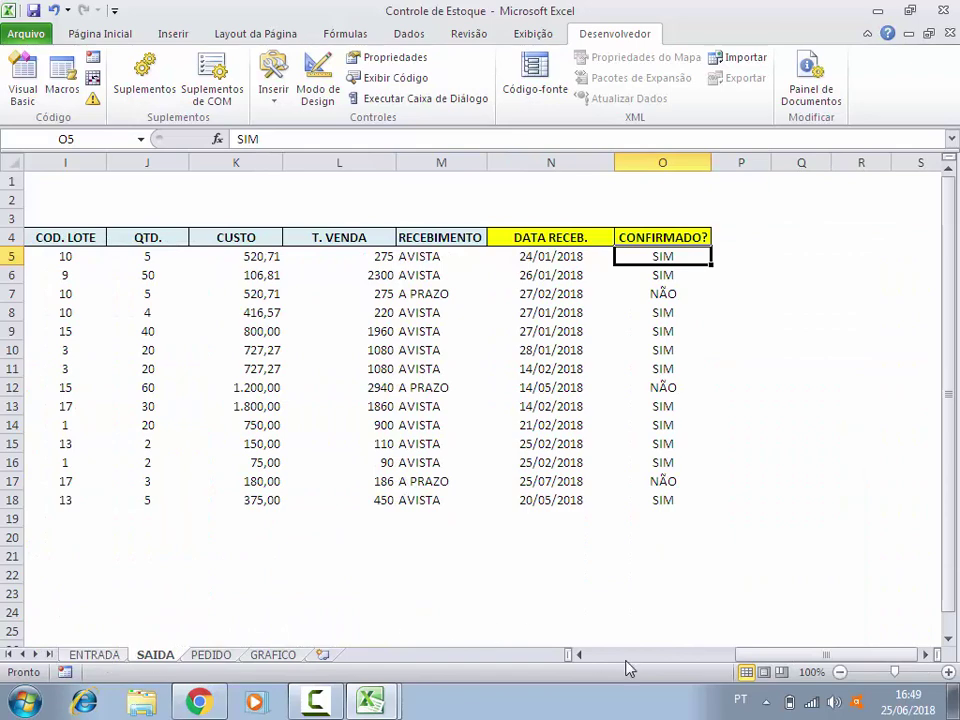
# Autofit column D (MÊS) so FEVEREIRO displays fully
pyautogui.moveTo(755, 655); pyautogui.dragTo(592, 655)
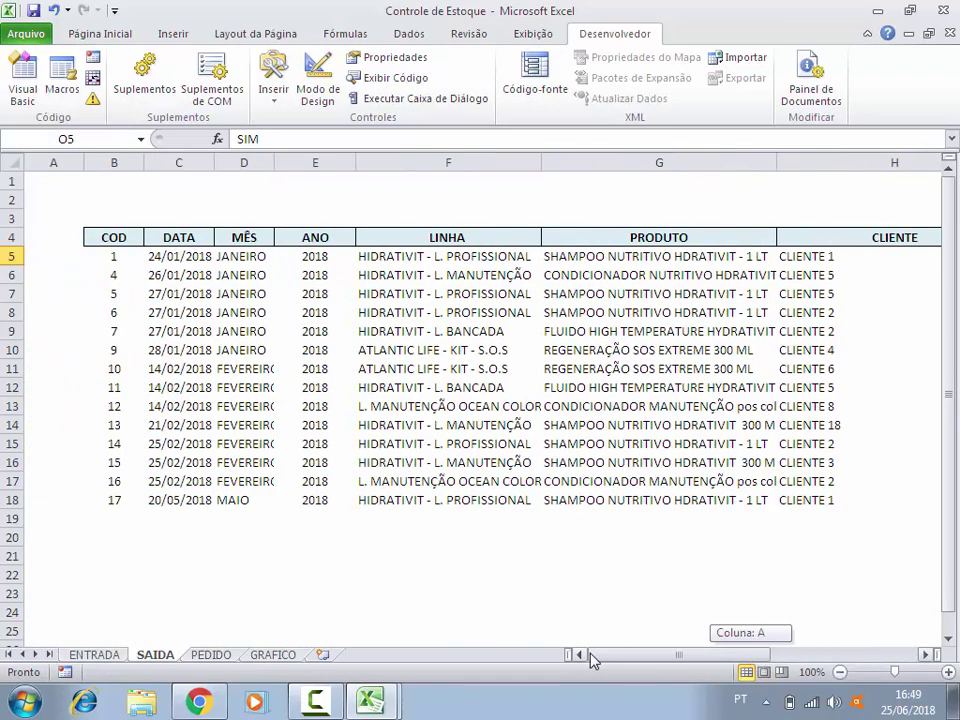
pyautogui.click(120, 541)
pyautogui.doubleClick(275, 162)
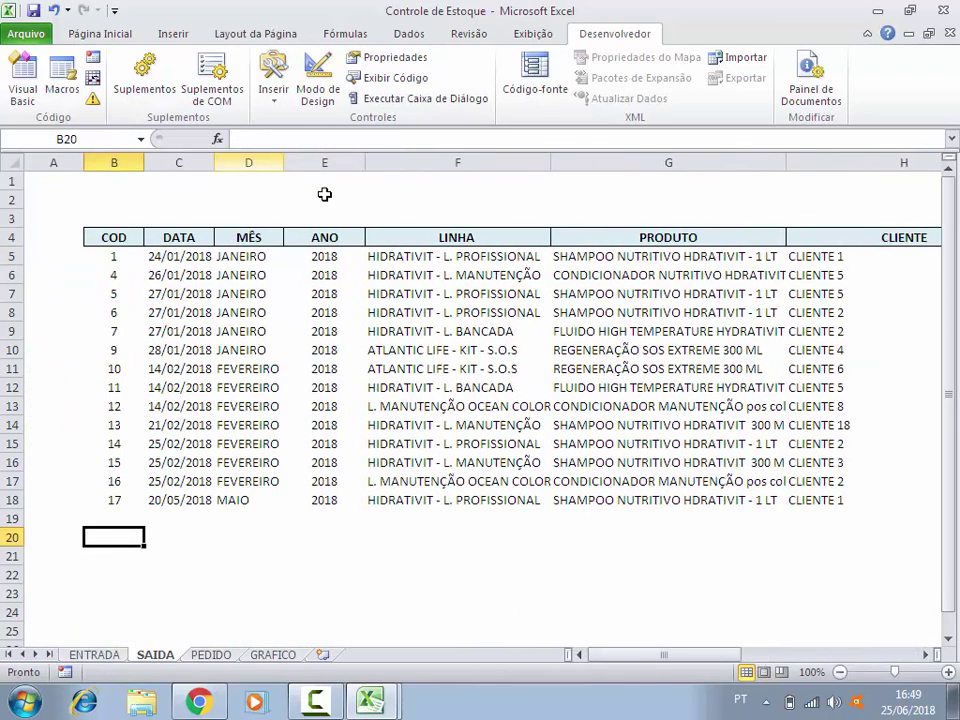
# Select cells A14, C20 and C19 around the exit table
pyautogui.click(66, 425)
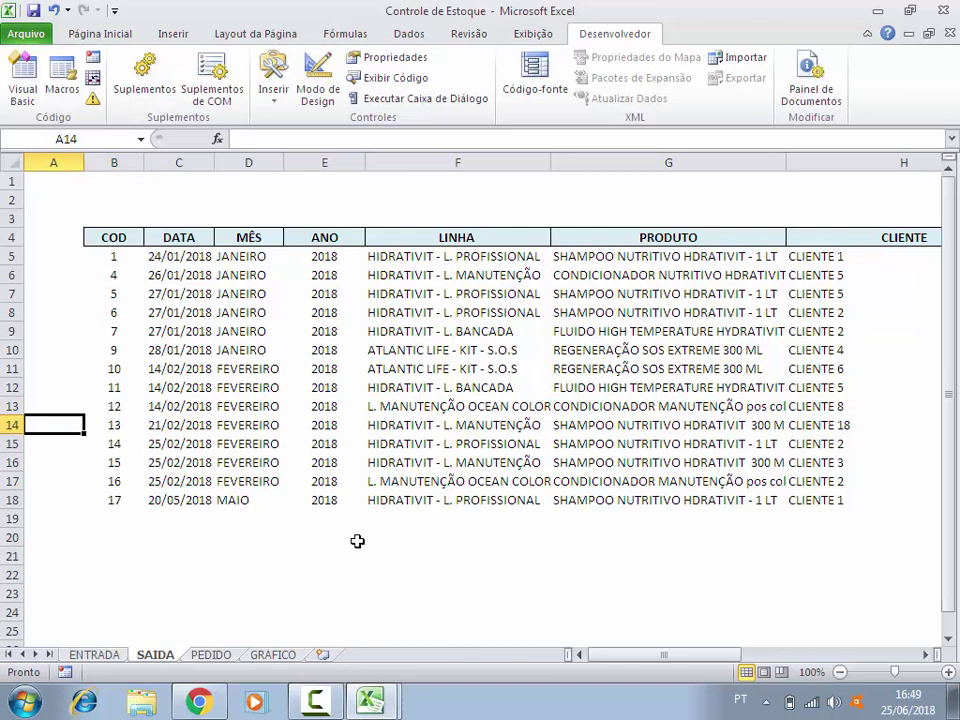
pyautogui.click(171, 536)
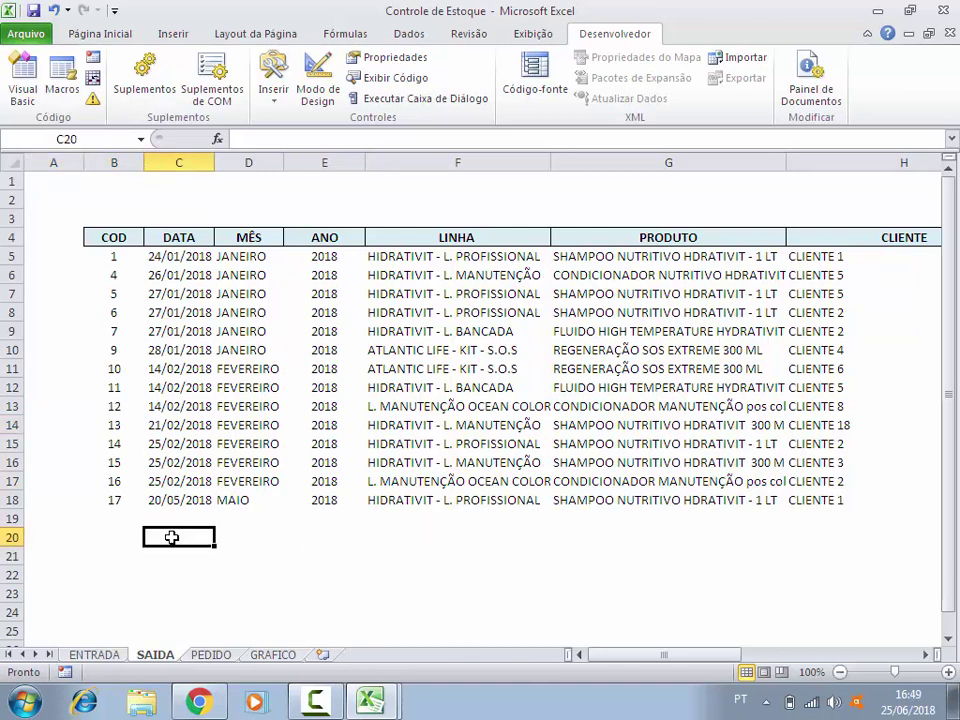
pyautogui.click(179, 517)
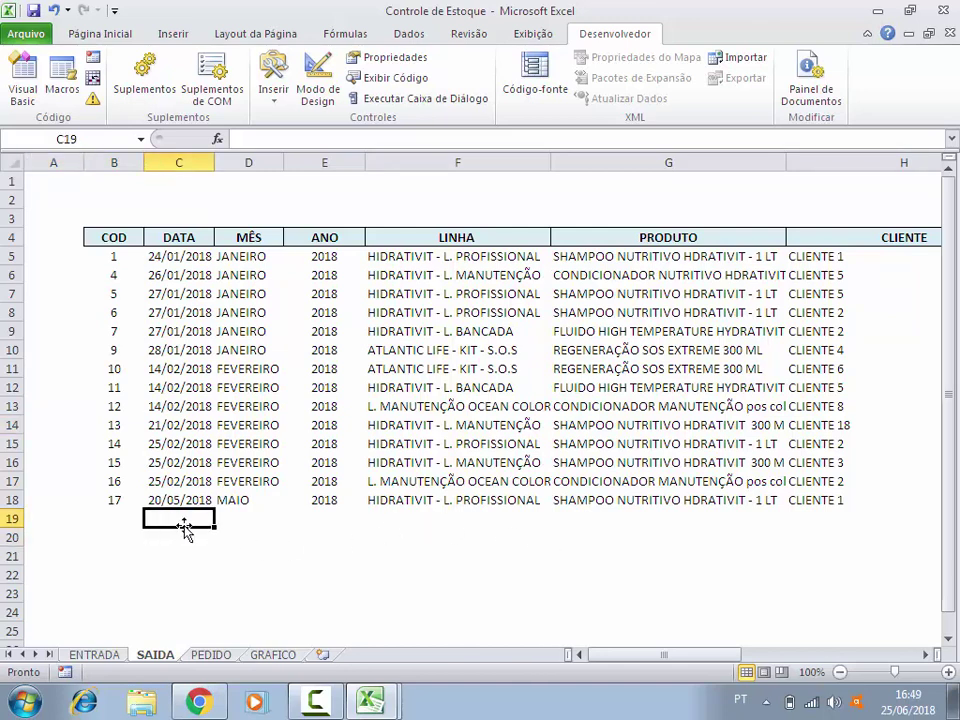
pyautogui.click(185, 542)
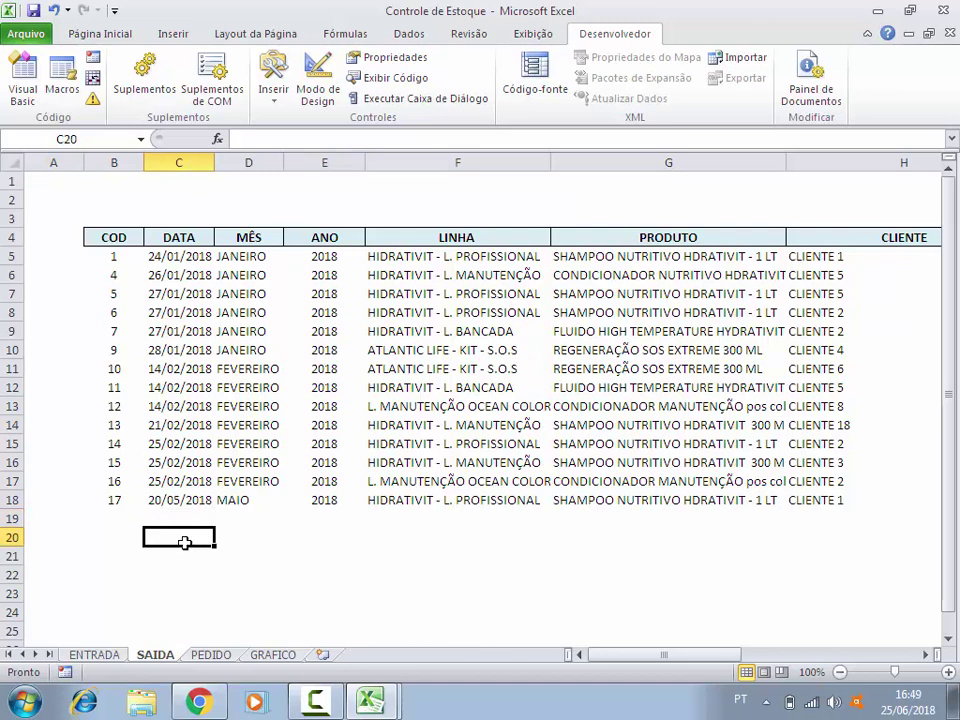